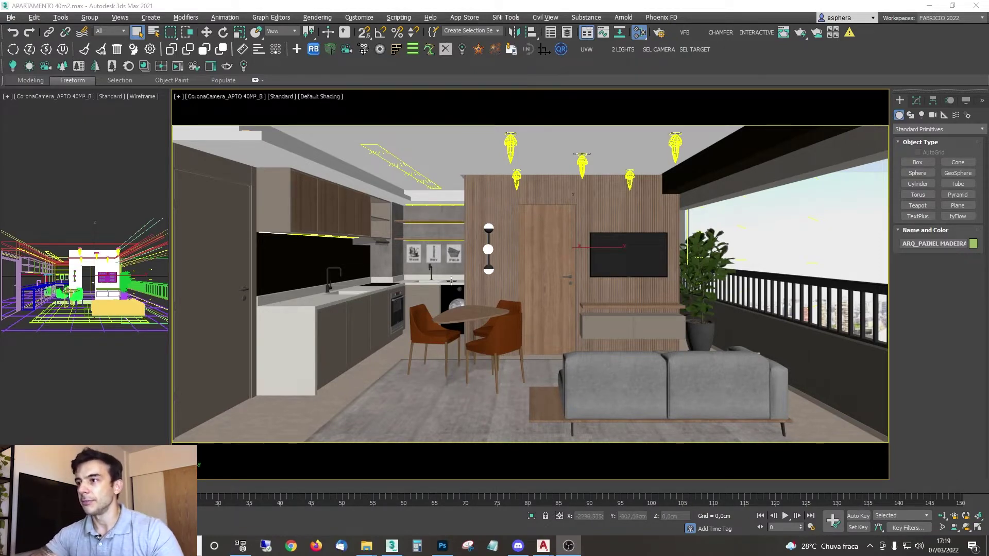
Step: Select the balcony background object, open the Slate Material Editor and collapse the BIBLIOTECA CORONA.mat library
left_click(729, 217)
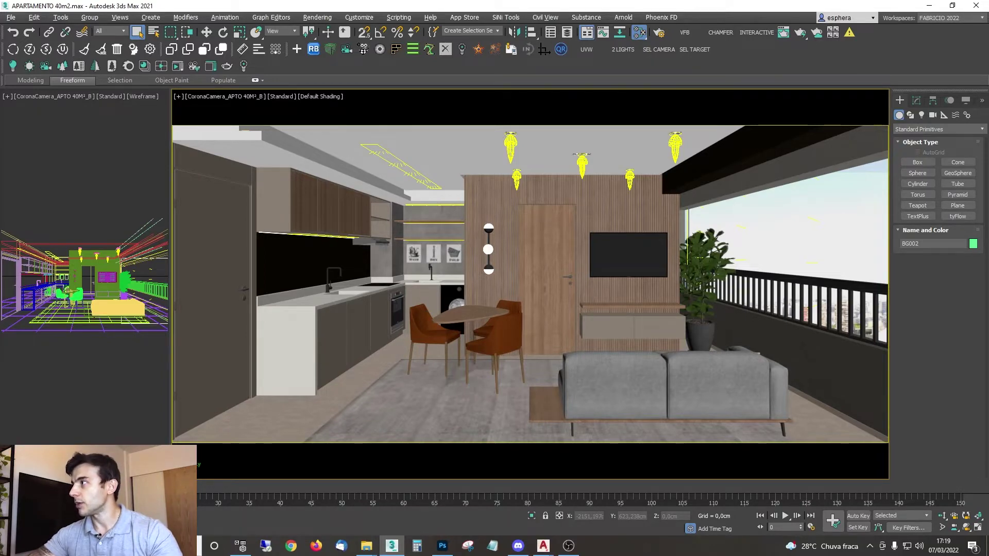
key("m")
left_click_drag(980, 31, 676, 35)
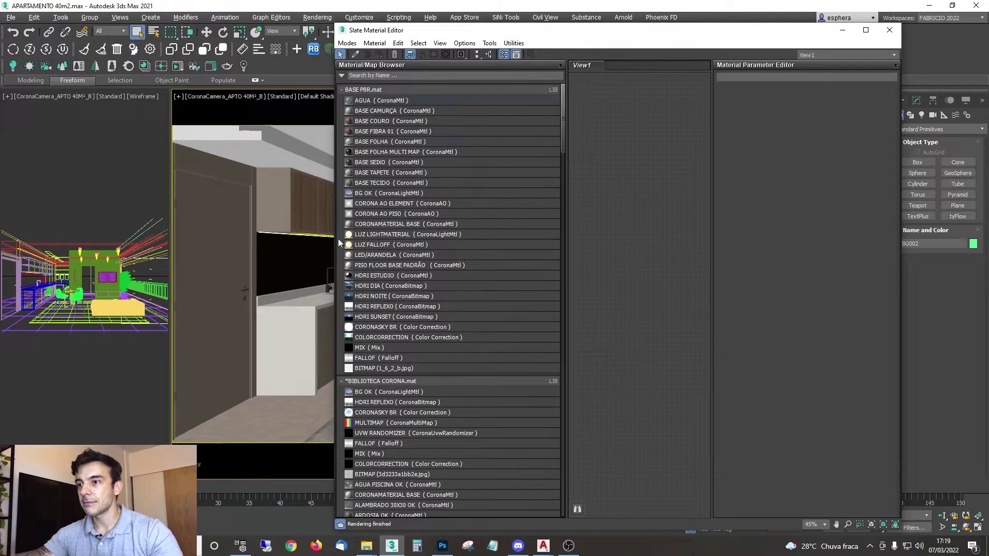
left_click(343, 381)
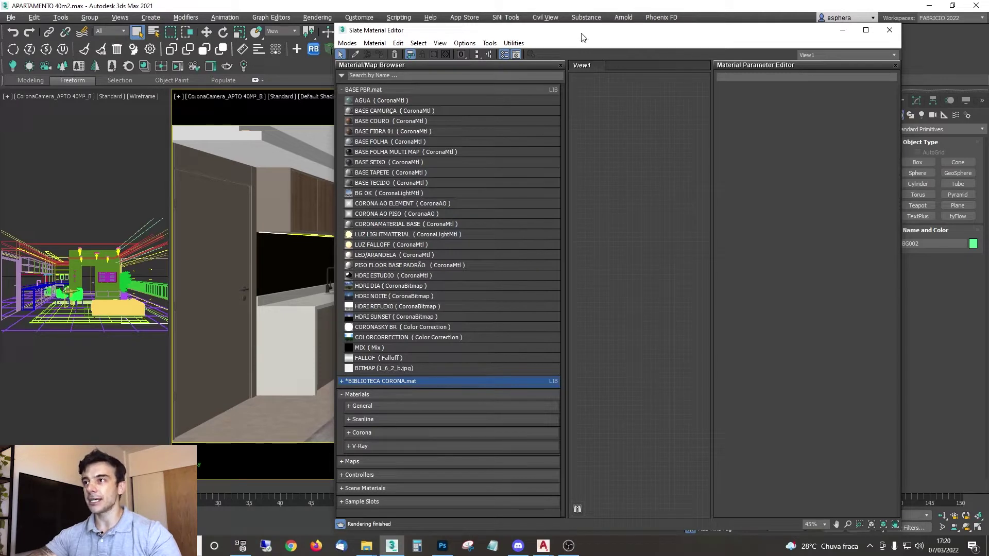
Step: Reposition the Slate Material Editor window over the viewport and widen it to enlarge the node view
left_click_drag(579, 33, 527, 29)
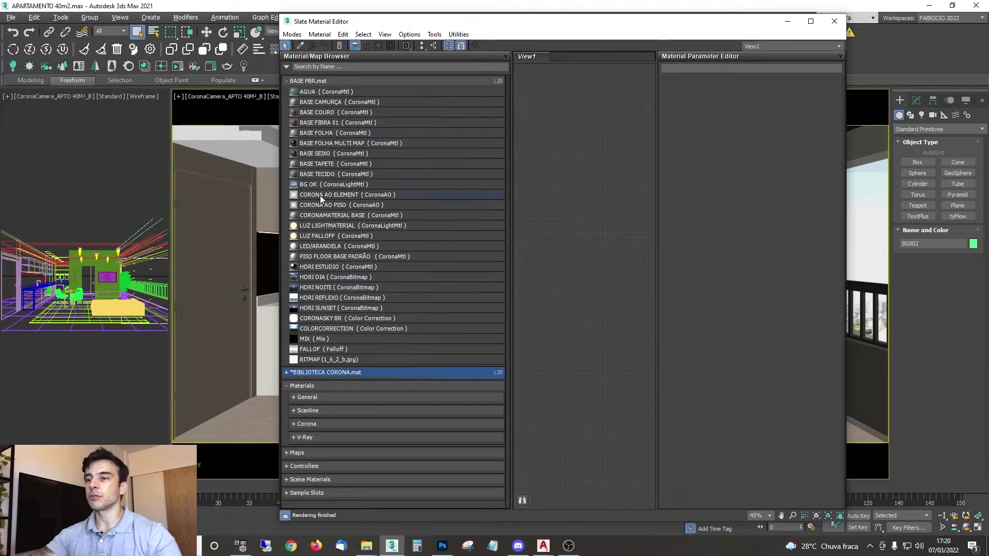
left_click_drag(568, 27, 521, 22)
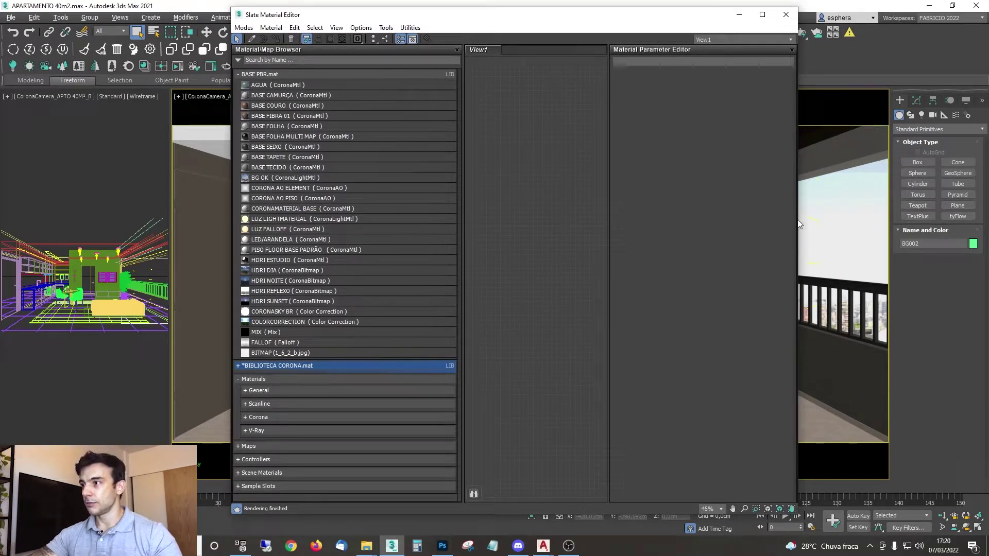
left_click_drag(582, 20, 564, 18)
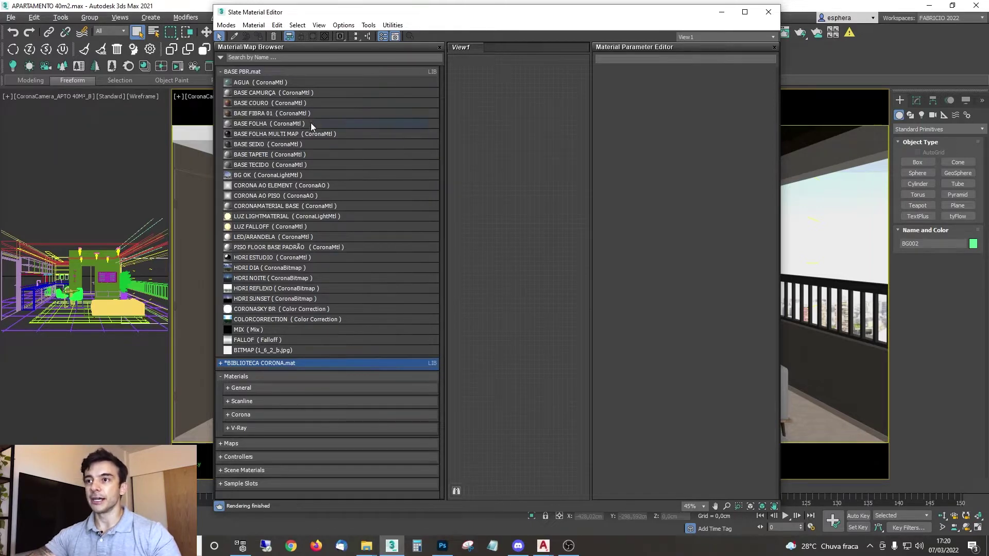
left_click_drag(482, 13, 563, 26)
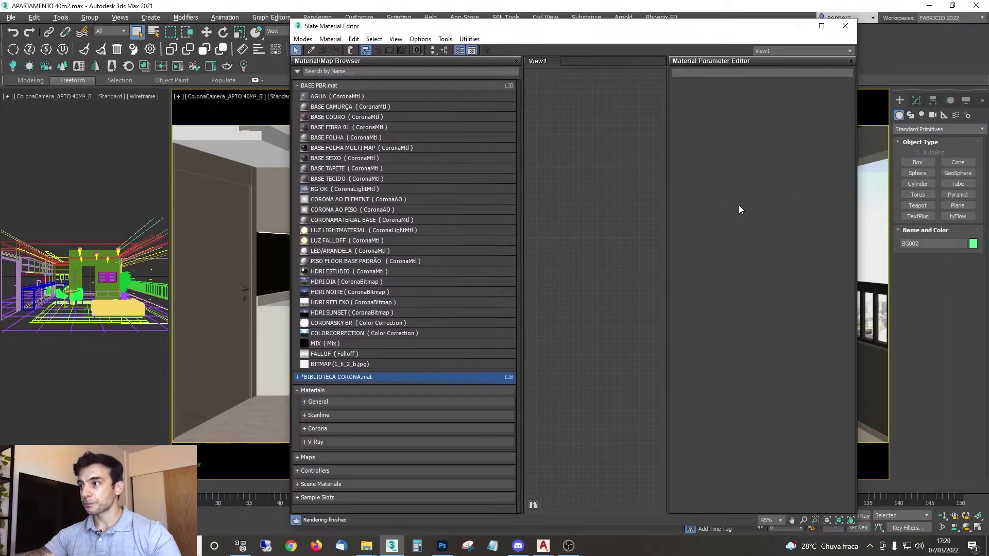
left_click_drag(855, 197, 984, 198)
Step: Load the AGUA material from BASE PBR.mat into View1 and expand its Volumetrics and SSS settings
left_click(317, 97)
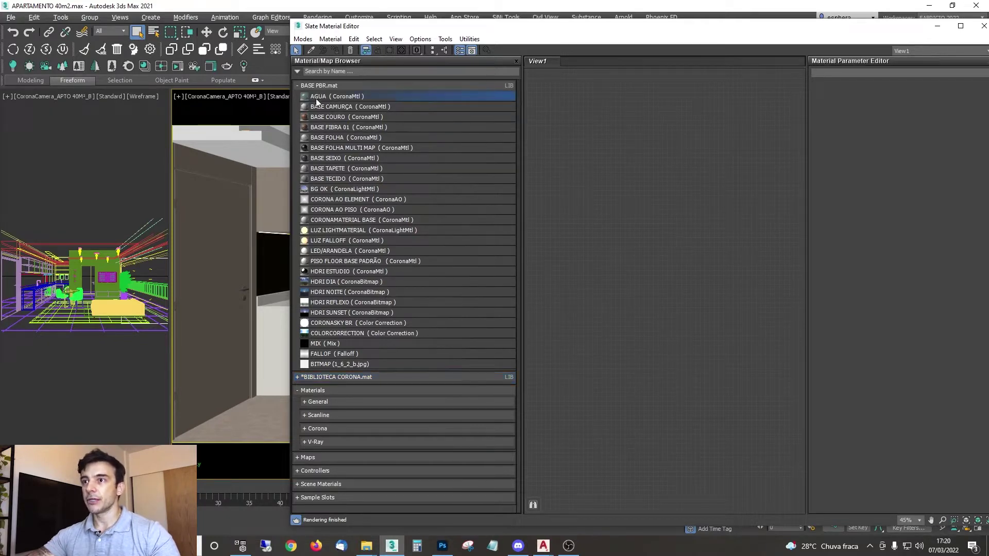
scroll(683, 257, "up", 3)
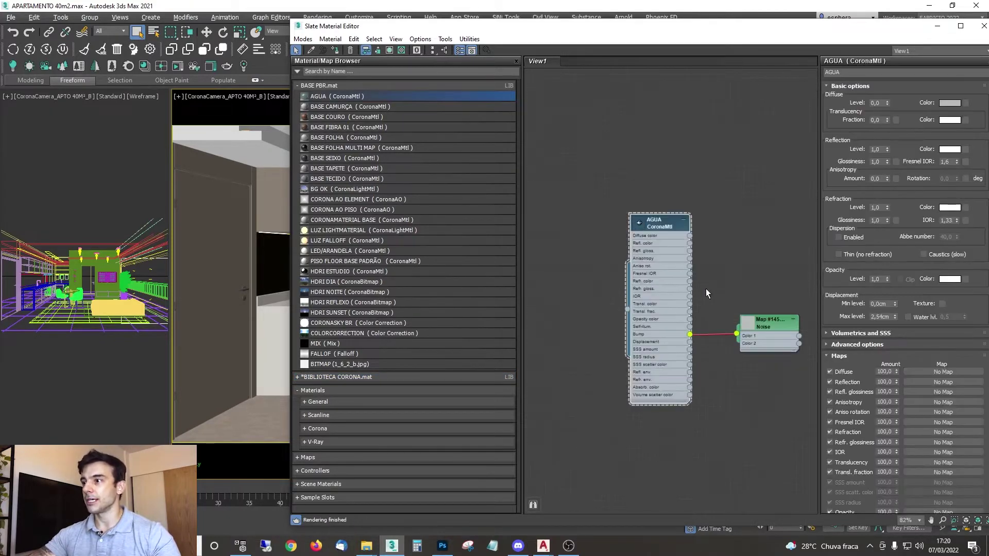
middle_click_drag(705, 289, 674, 247)
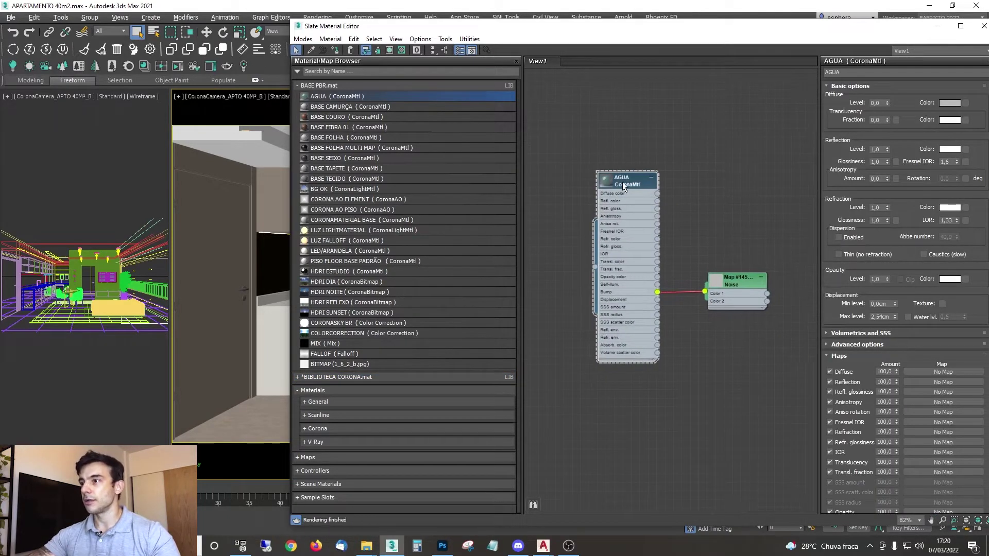
left_click(883, 343)
left_click(848, 335)
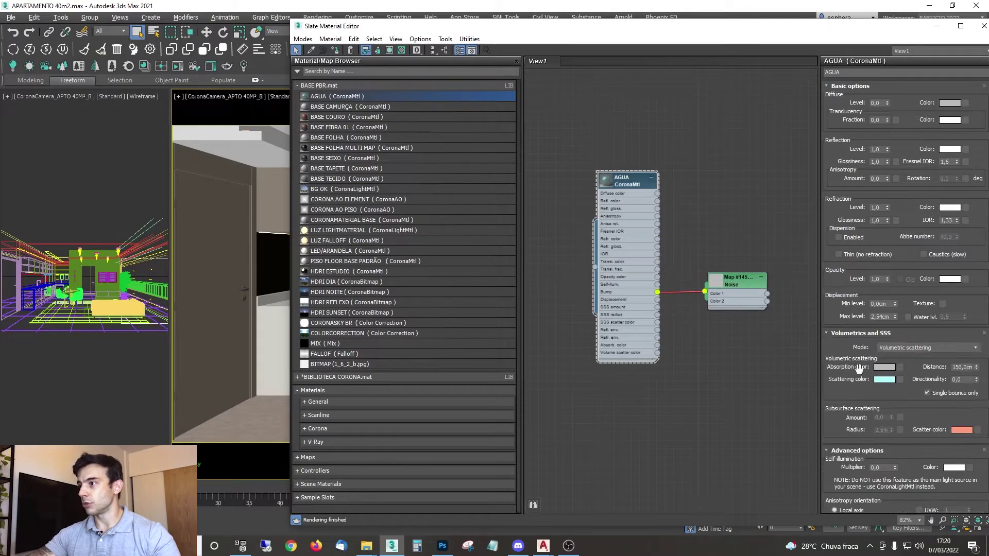
left_click_drag(782, 28, 712, 12)
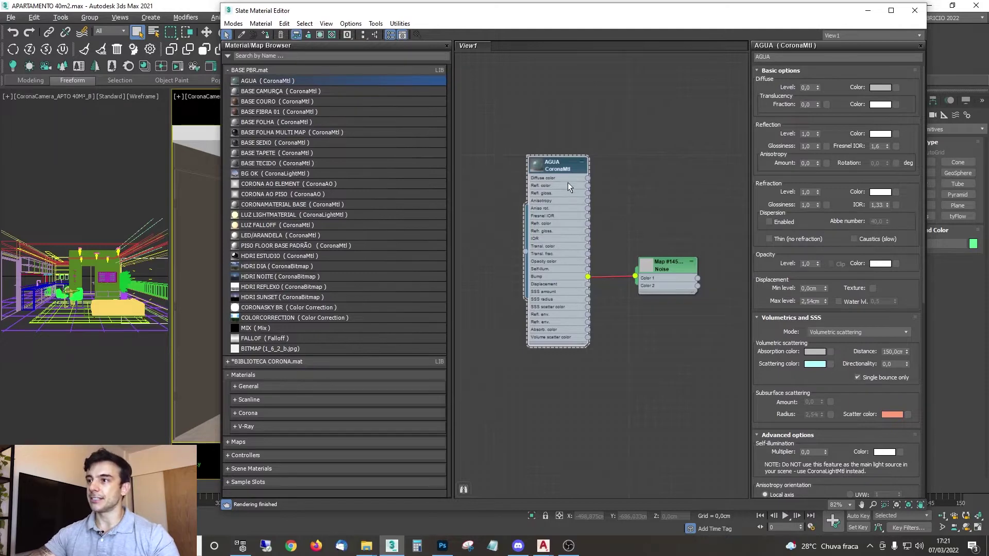
Step: Show the parameters and enlarged preview of the Noise map connected to AGUA's Bump slot
double_click(648, 279)
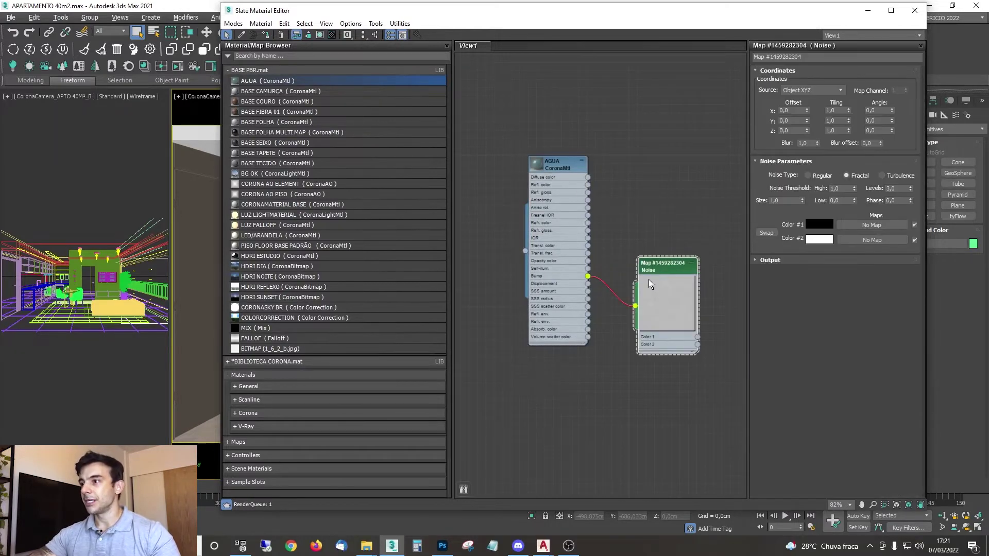
scroll(657, 294, "up", 5)
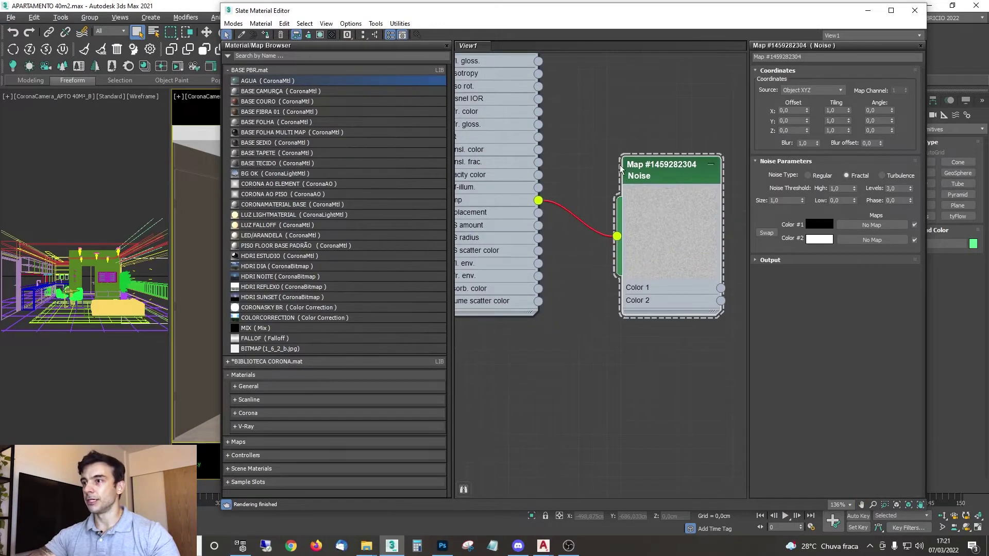
middle_click_drag(620, 166, 621, 313)
scroll(640, 219, "down", 3)
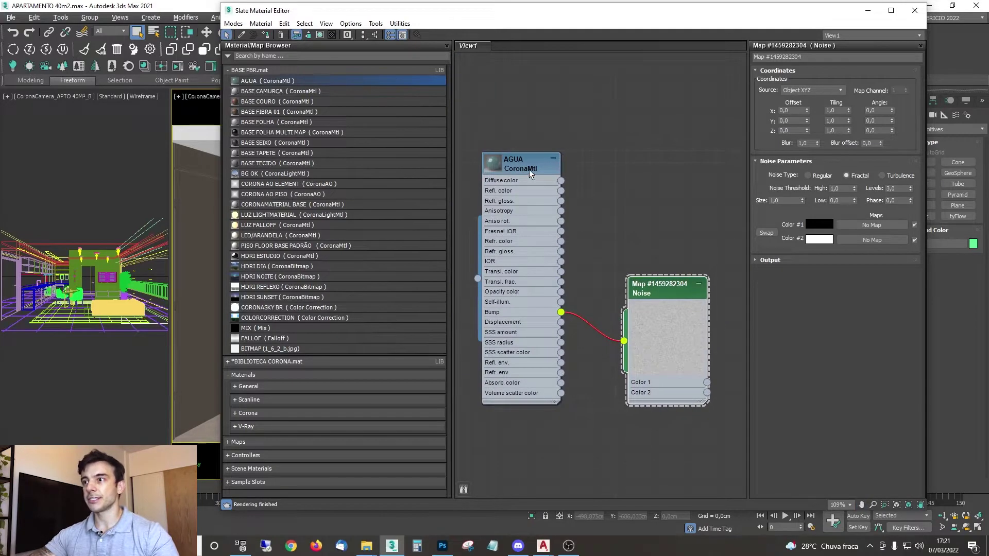
Step: Load BASE CAMURÇA, BASE COURO, BASE FIBRA 01, BASE TAPETE and BASE TECIDO into the free space above AGUA
middle_click_drag(530, 169, 543, 301)
scroll(604, 215, "down", 5)
left_click(261, 91)
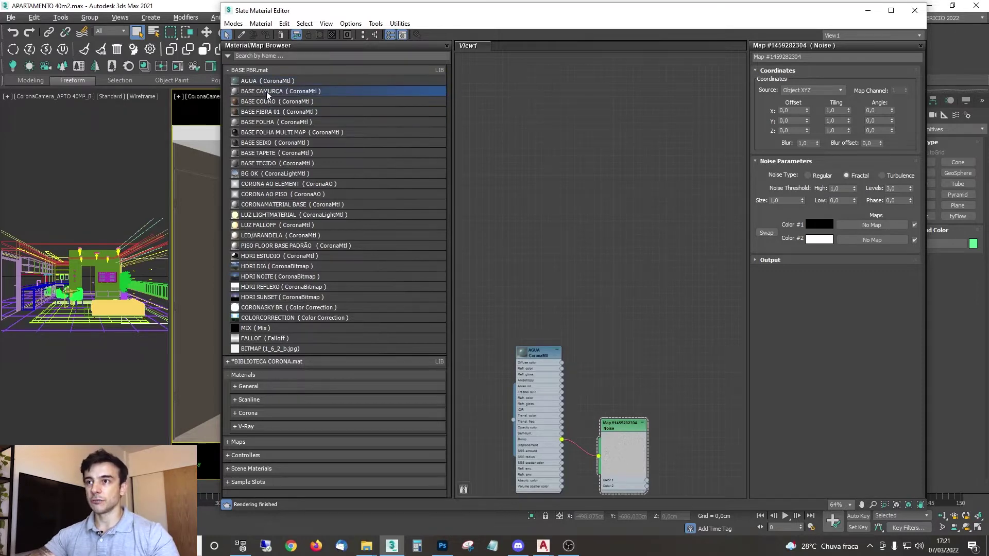
double_click(263, 91)
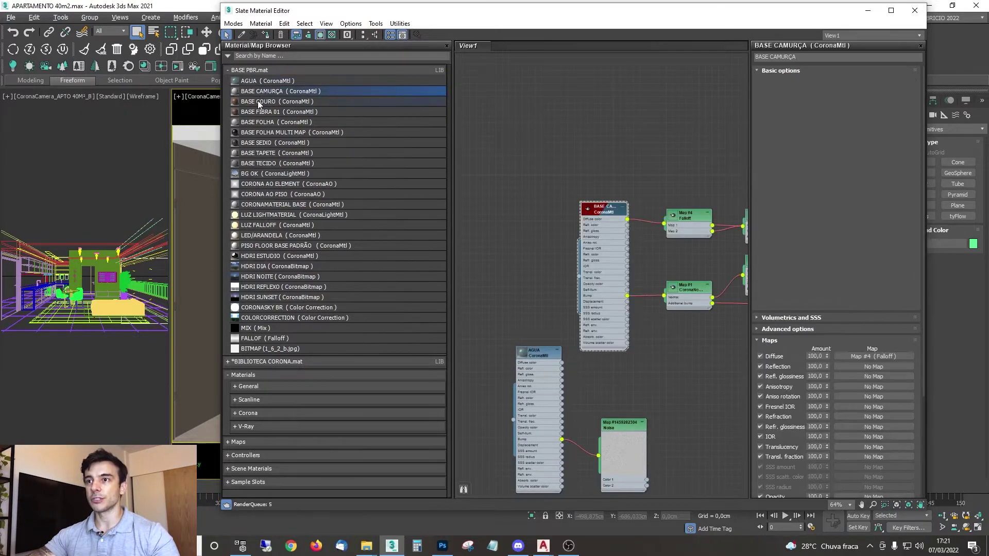
left_click(259, 101)
double_click(260, 111)
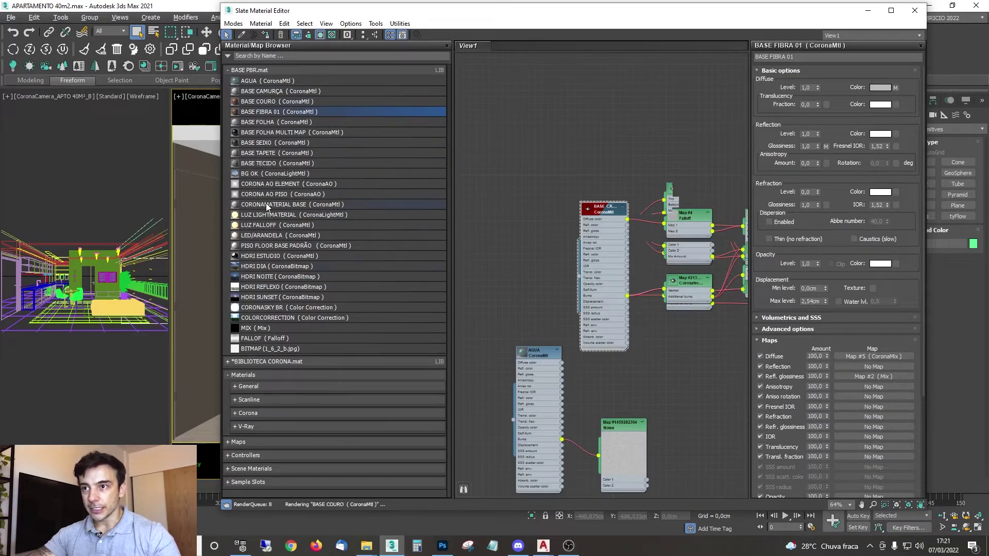
double_click(260, 154)
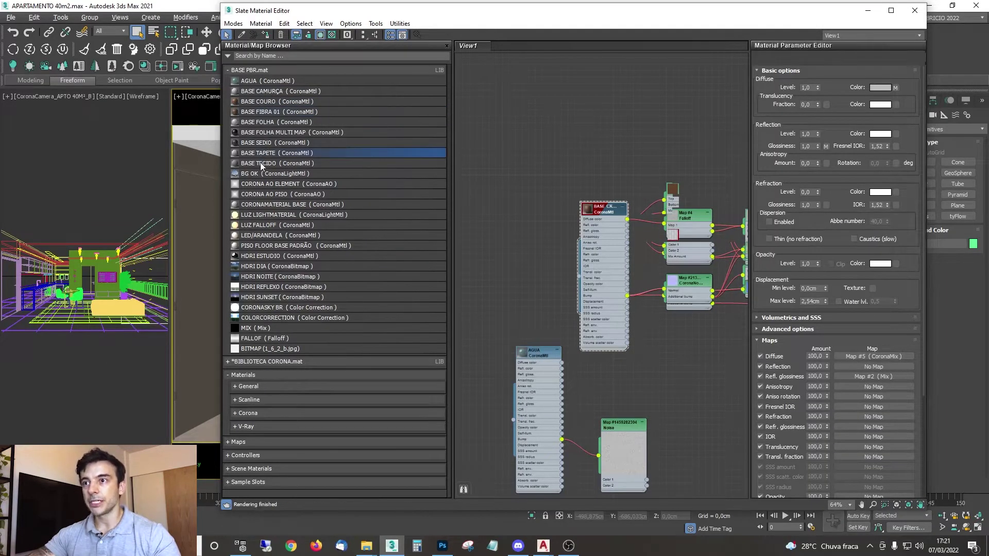
left_click(261, 163)
Step: Spread the overlapping material node trees apart, placing the BASE FIBRA 01 tree below the BASE COURO tree
scroll(579, 174, "down", 5)
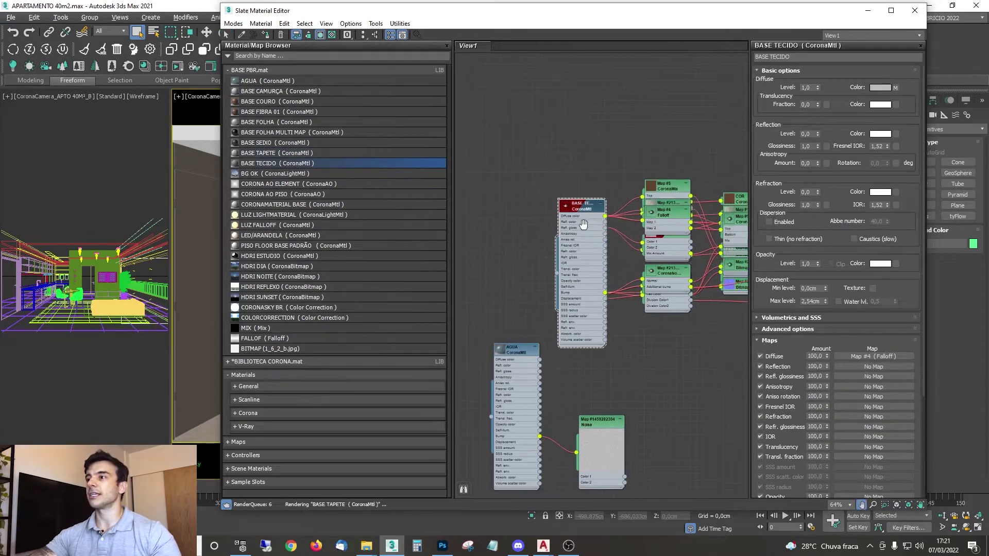
scroll(533, 199, "up", 2)
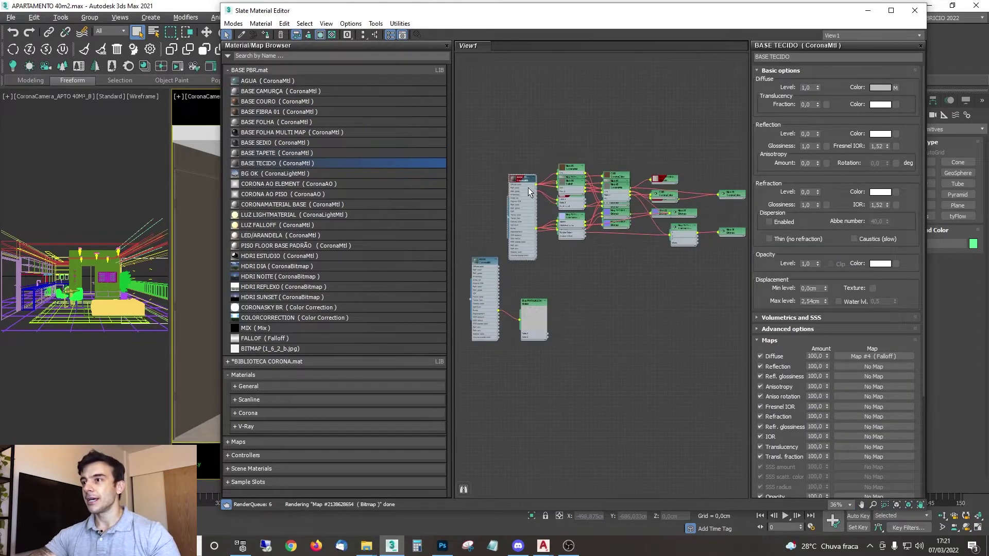
left_click_drag(536, 79, 545, 340)
middle_click_drag(546, 340, 538, 487)
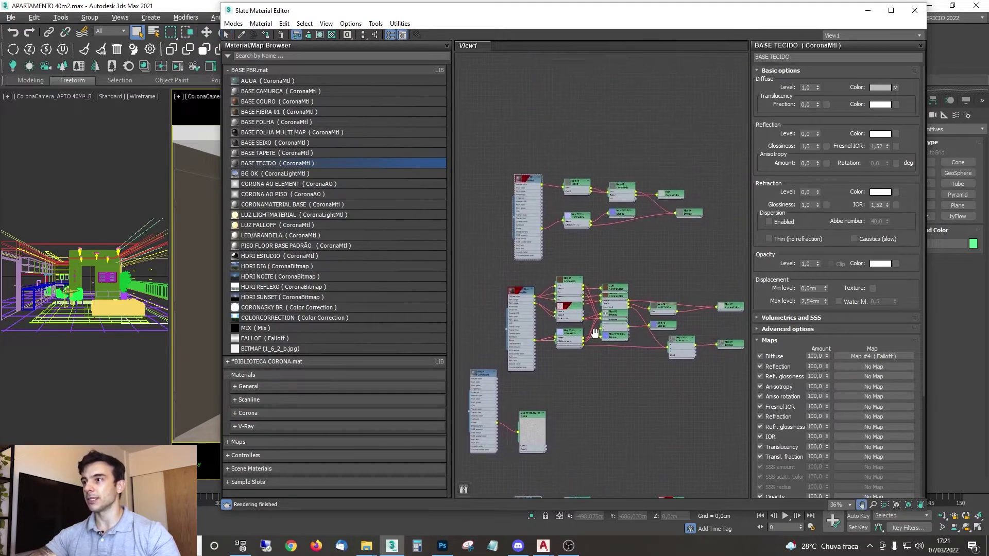
left_click_drag(533, 180, 533, 104)
left_click_drag(517, 291, 589, 398)
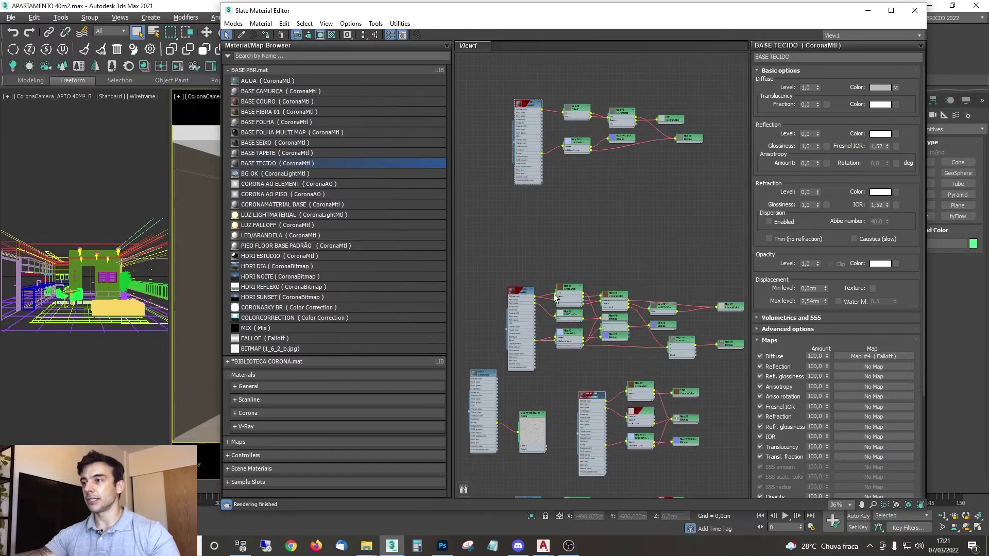
middle_click_drag(555, 297, 540, 215)
Step: Move the Map #2 CoronaNormal node and the BASE COURO material off the nodes they overlap
scroll(557, 191, "up", 5)
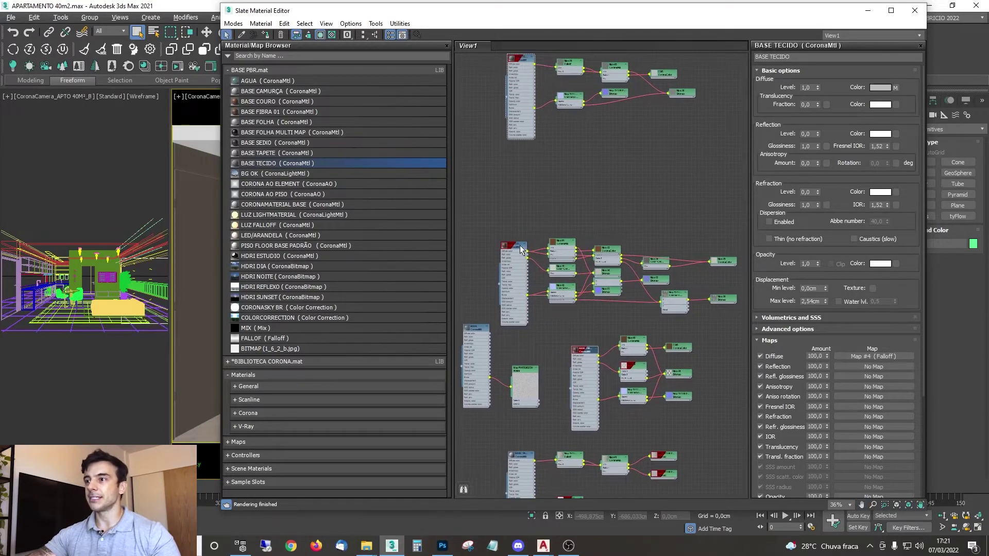
scroll(552, 219, "up", 1)
scroll(556, 226, "down", 2)
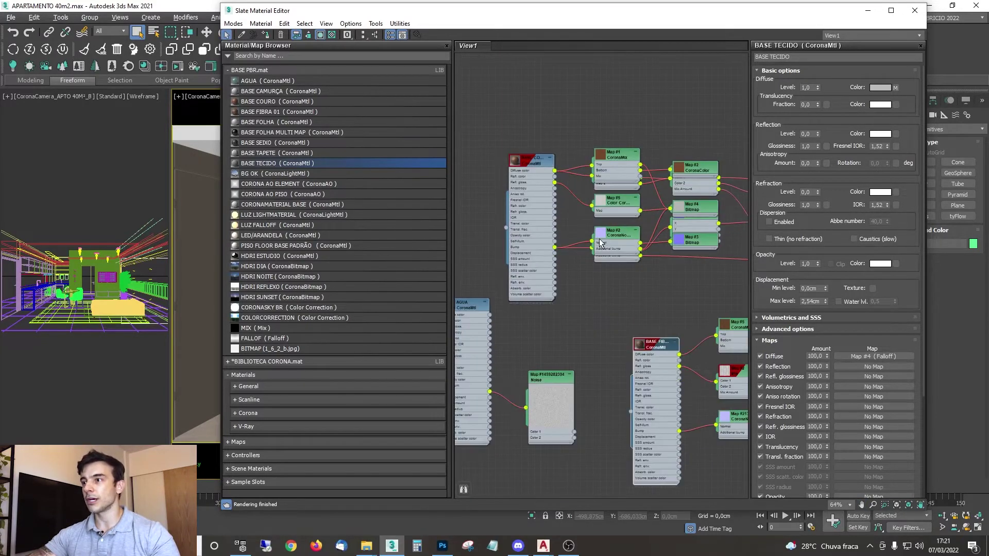
left_click_drag(611, 231, 643, 218)
scroll(547, 197, "up", 2)
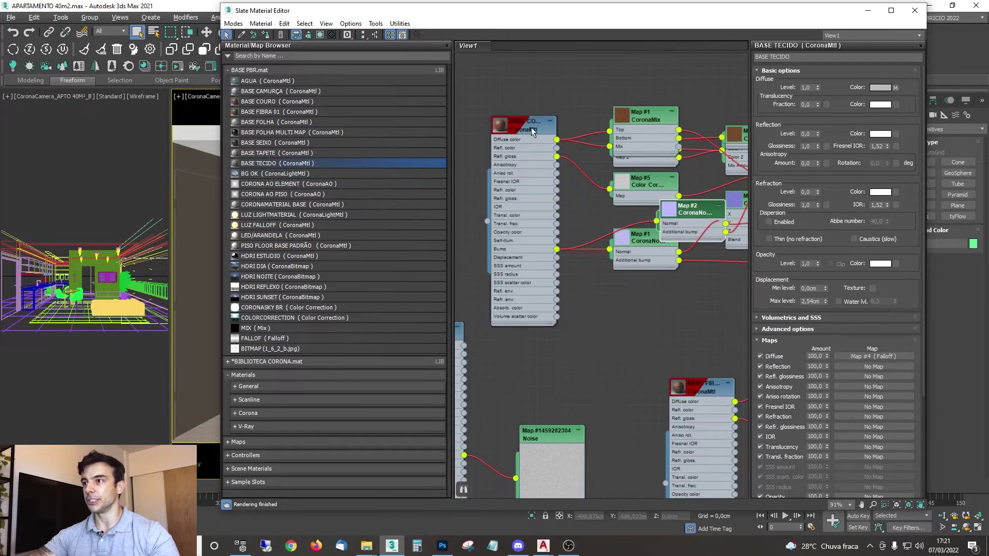
left_click_drag(530, 128, 549, 211)
Step: Show the parameters of the BASE TAPETE material, including its displacement settings
middle_click_drag(591, 453, 593, 192)
middle_click_drag(564, 375, 546, 185)
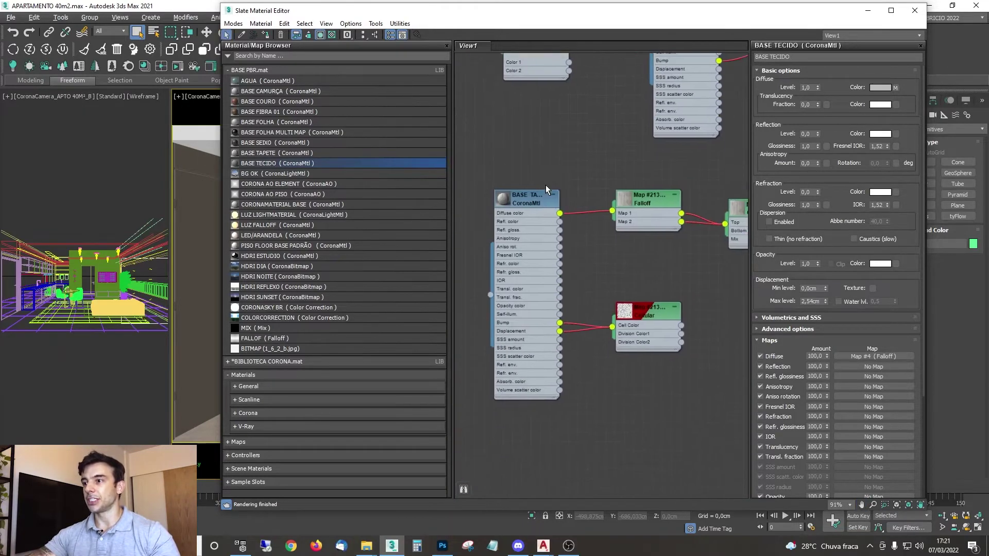
left_click(527, 202)
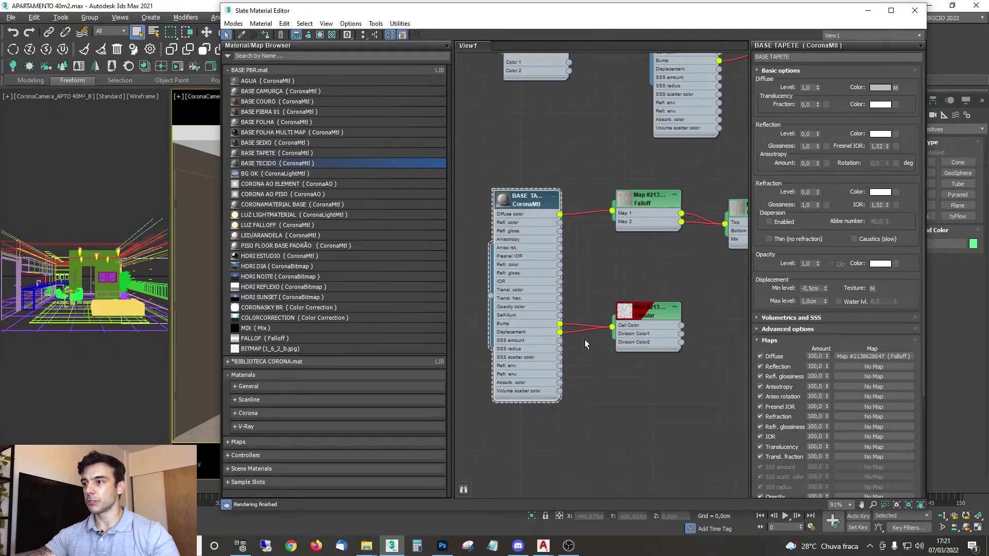
Step: Maximize the material editor window and open the parameters of the BASE TECIDO material
scroll(613, 353, "down", 5)
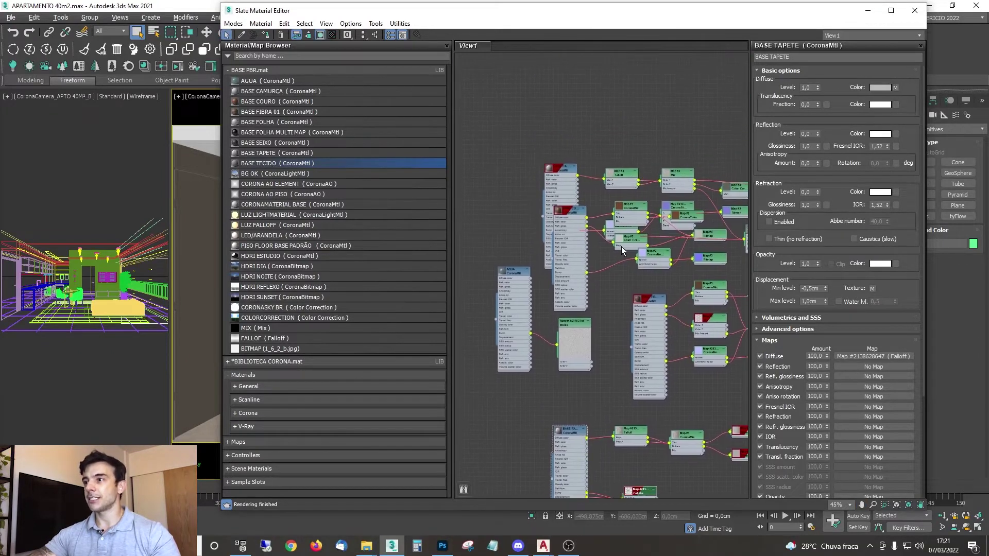
scroll(573, 212, "down", 3)
middle_click_drag(581, 166, 563, 303)
scroll(604, 152, "up", 5)
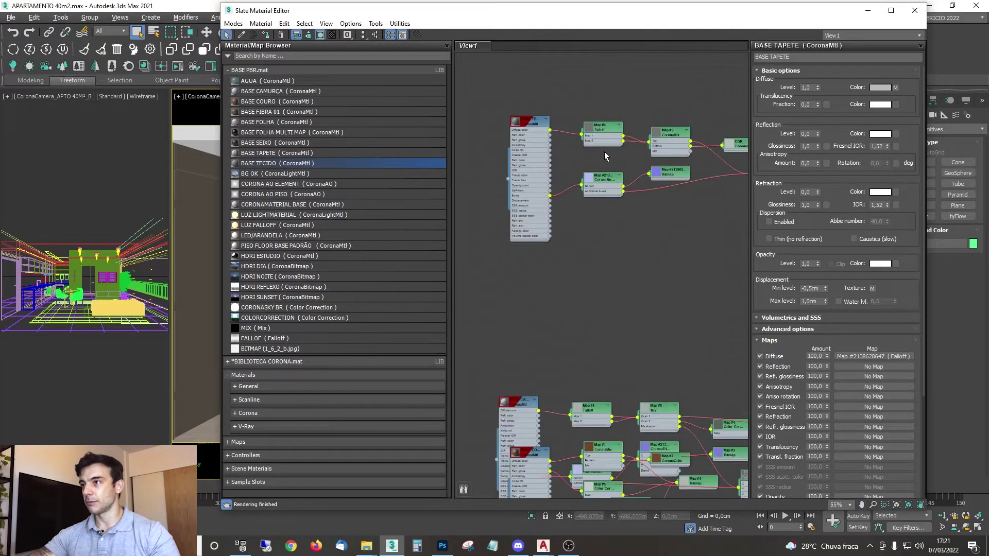
double_click(577, 14)
scroll(435, 212, "up", 4)
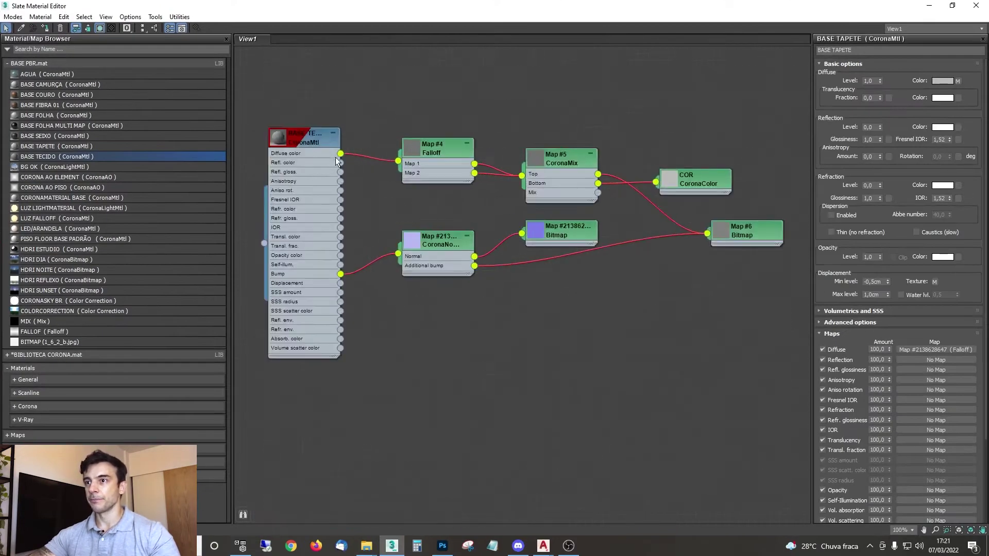
left_click(330, 162)
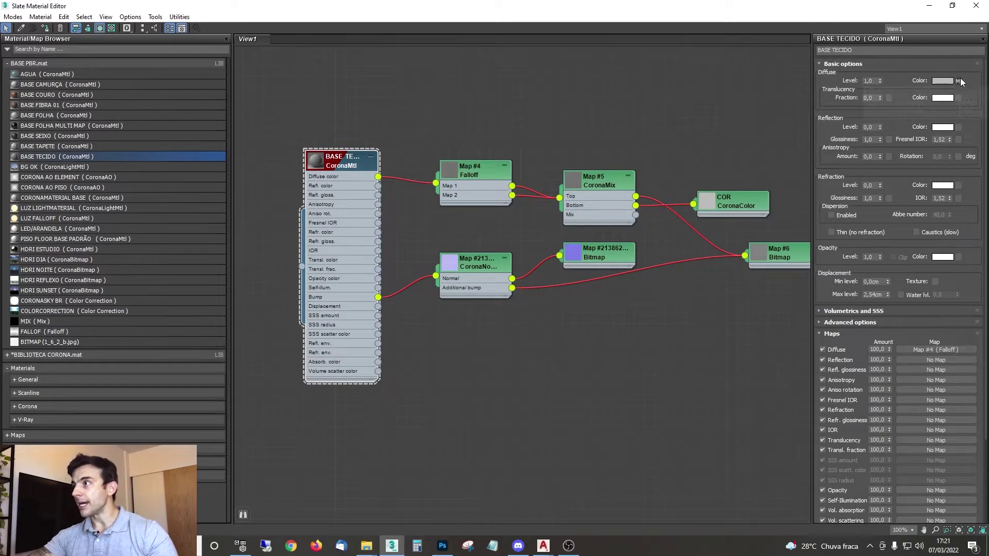
Step: Examine the Falloff map in BASE TECIDO's Diffuse slot and the CoronaMix map that feeds it
middle_click_drag(570, 169, 488, 150)
middle_click_drag(384, 153, 402, 153)
left_click(403, 150)
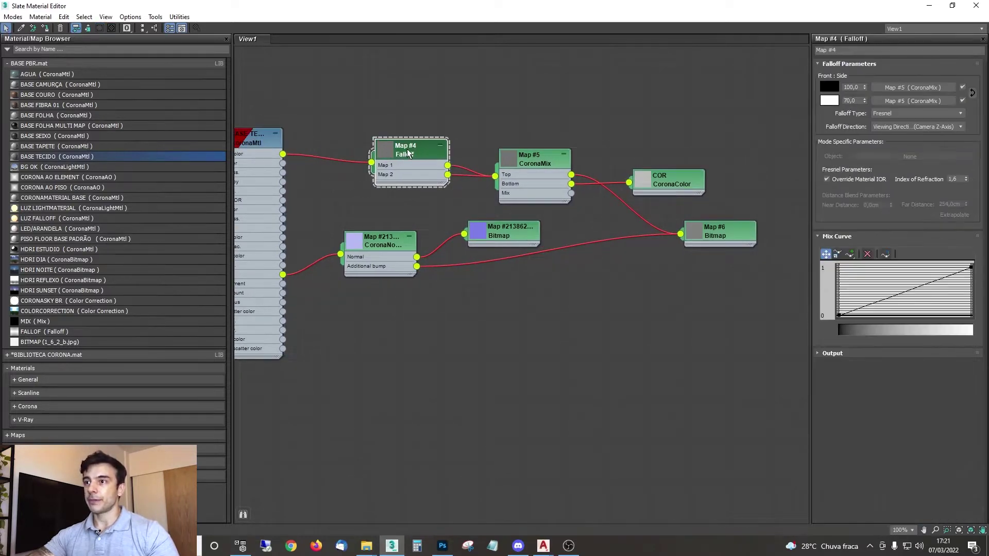
middle_click_drag(513, 162, 402, 161)
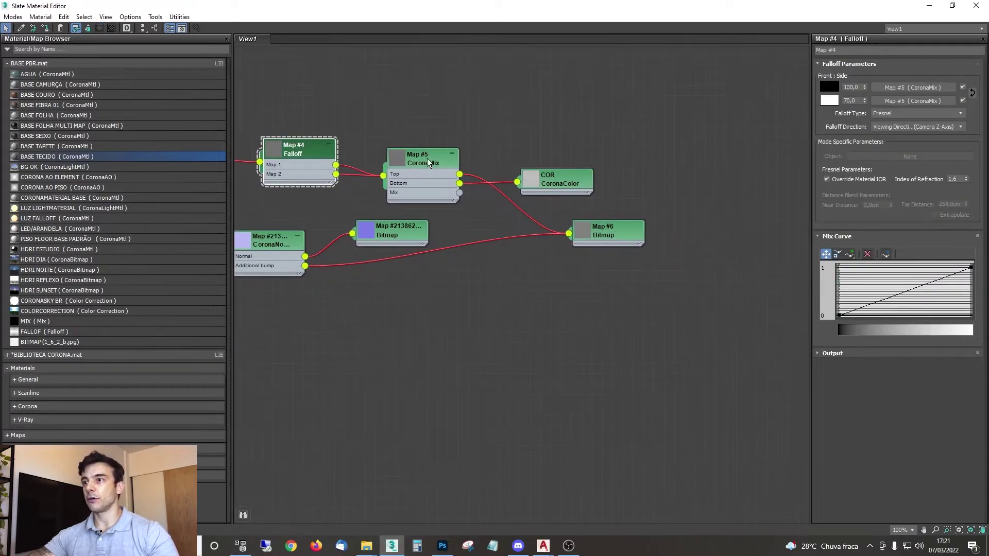
left_click(428, 163)
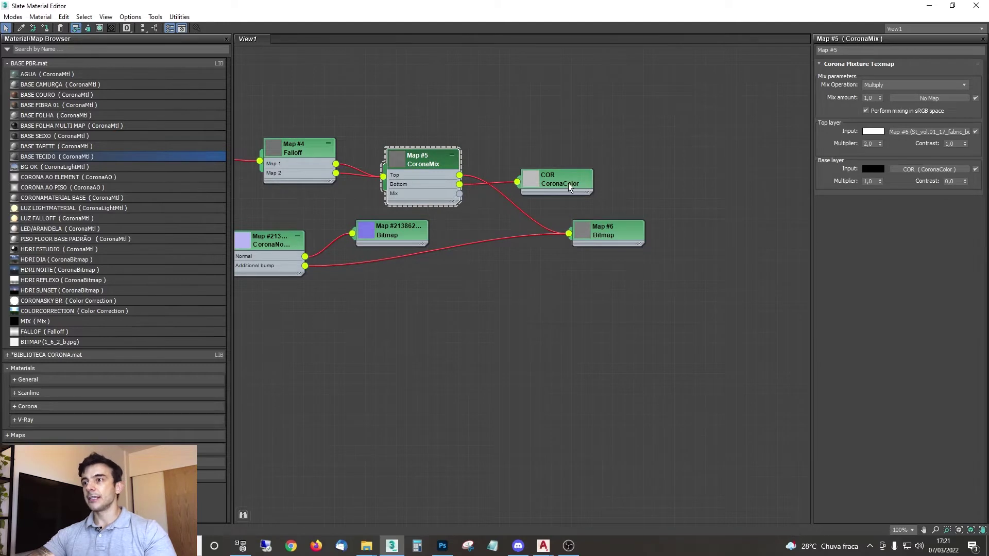
Step: Move the COR node away from the CoronaMix node and view the Map #6 fabric bitmap with cropping applied
left_click_drag(568, 186, 641, 176)
left_click(612, 234)
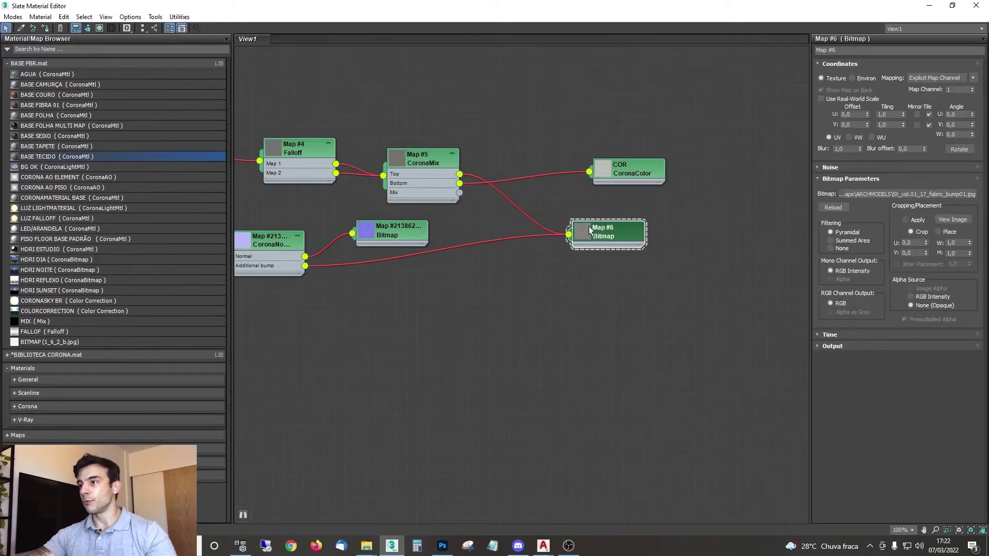
left_click(905, 220)
left_click(942, 219)
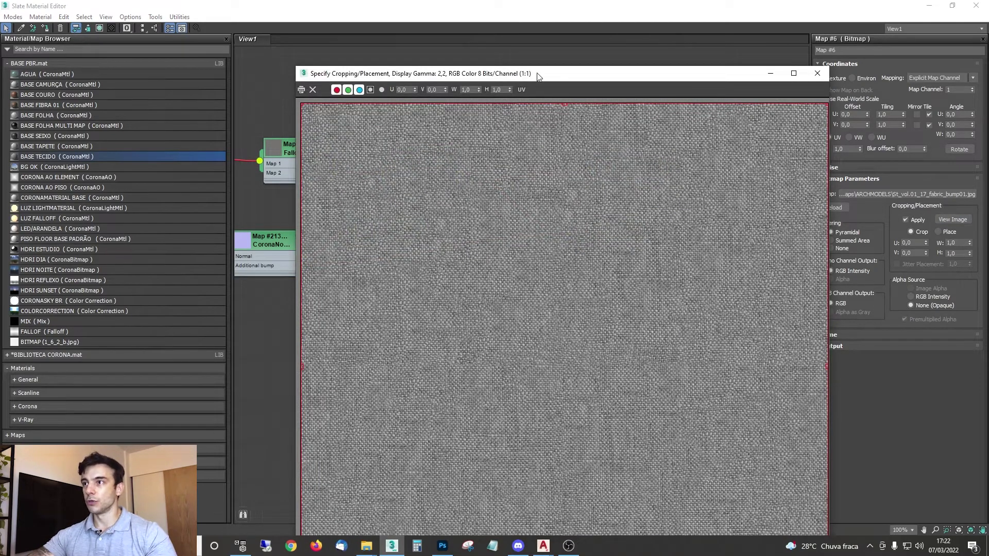
left_click_drag(538, 76, 482, 40)
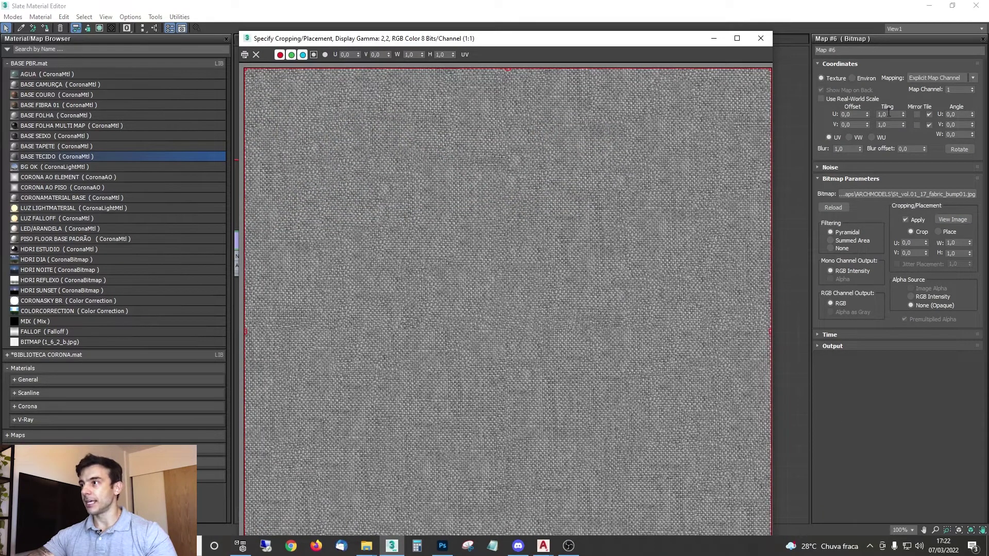
double_click(889, 114)
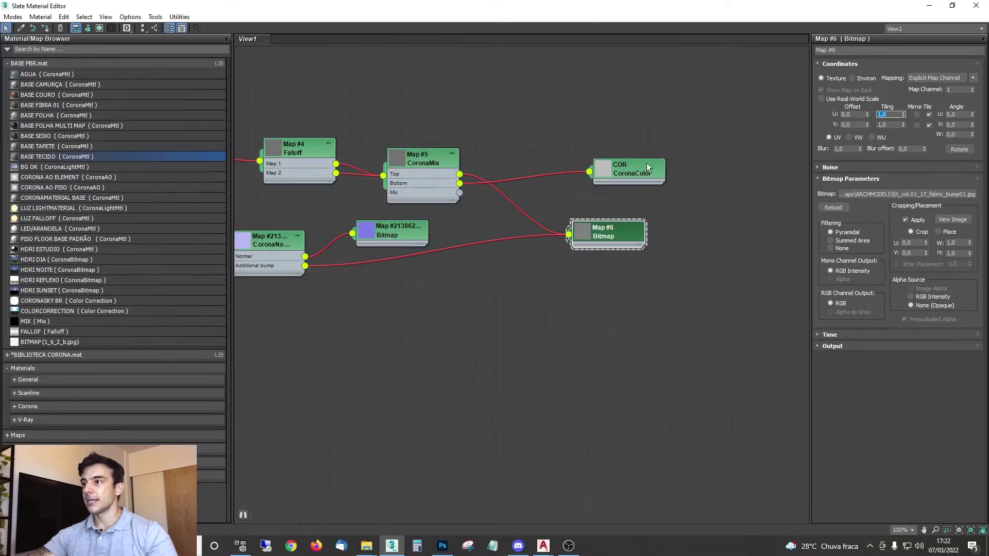
Step: Enlarge the preview on the Map #6 bitmap node and inspect its fabric image once more
double_click(583, 230)
left_click(944, 219)
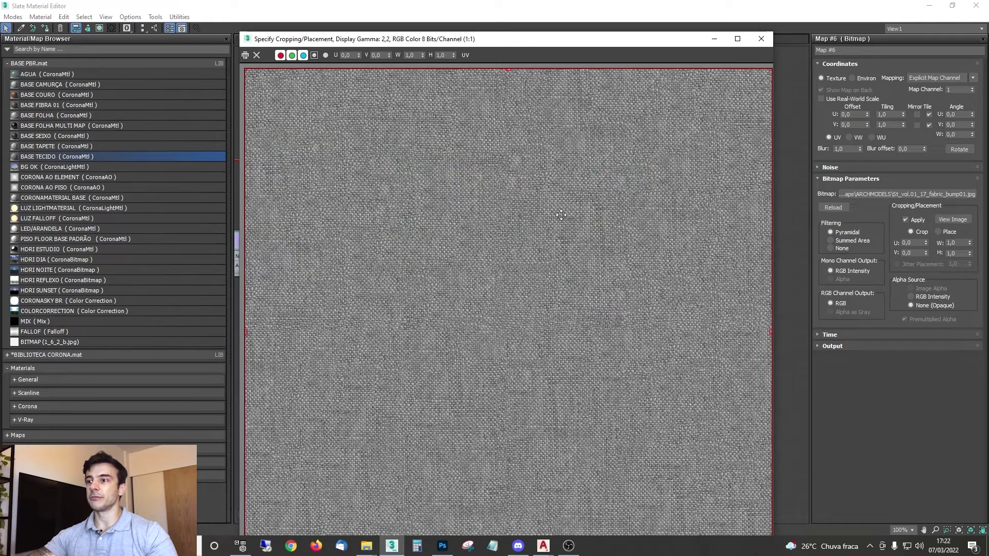
scroll(561, 215, "down", 1)
scroll(581, 282, "up", 1)
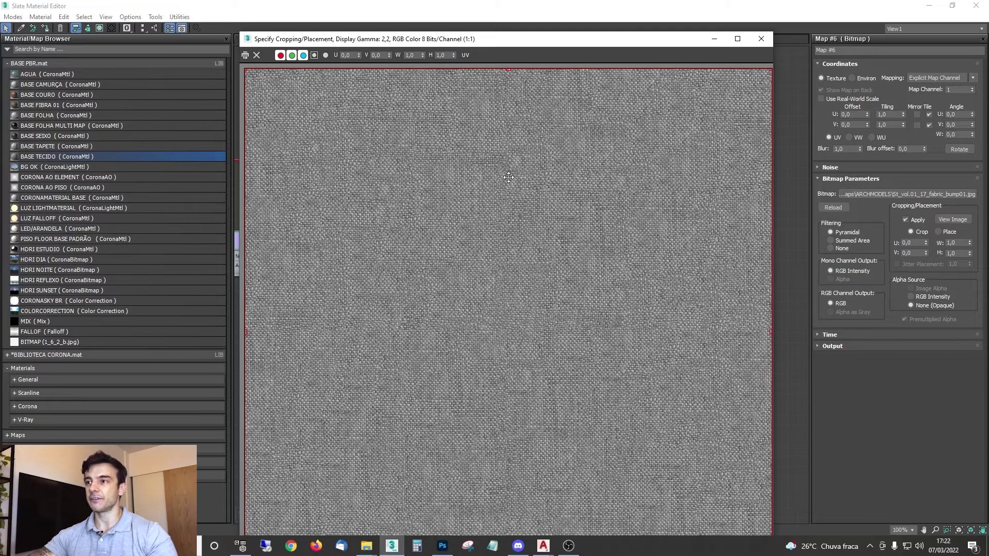
left_click(762, 39)
Step: Show the parameters of the Map #5 CoronaMix and move the Map #6 bitmap node farther away from it
middle_click_drag(597, 237, 616, 304)
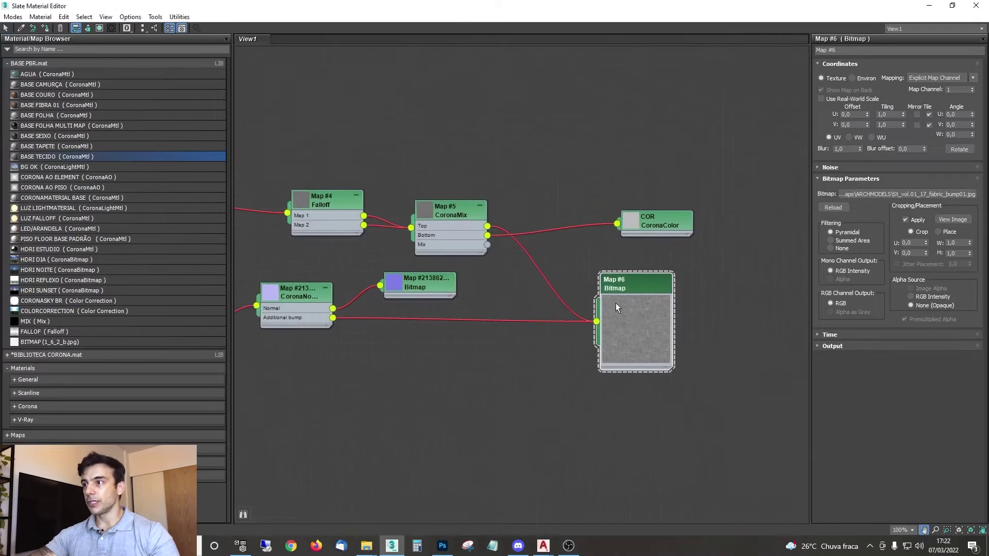
left_click(433, 211)
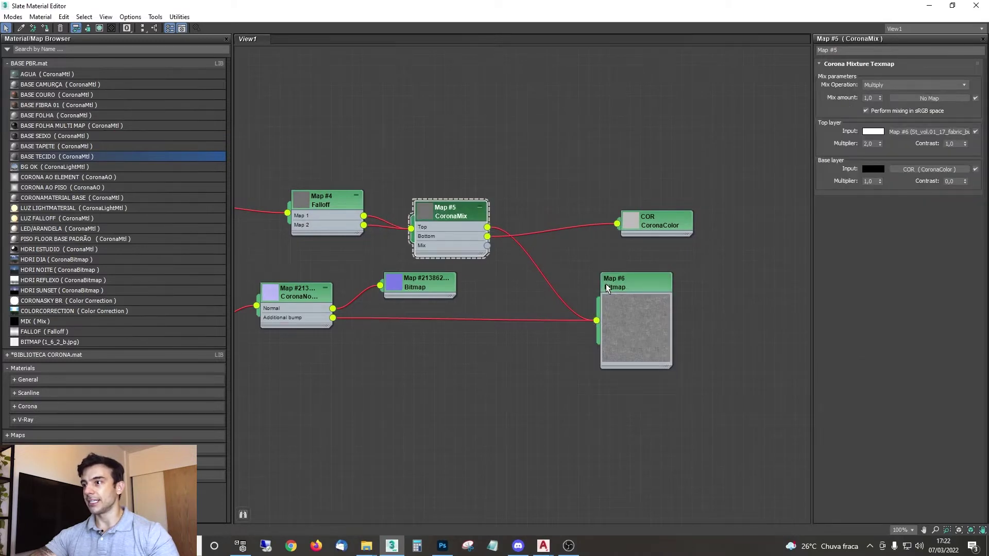
left_click_drag(617, 289, 678, 299)
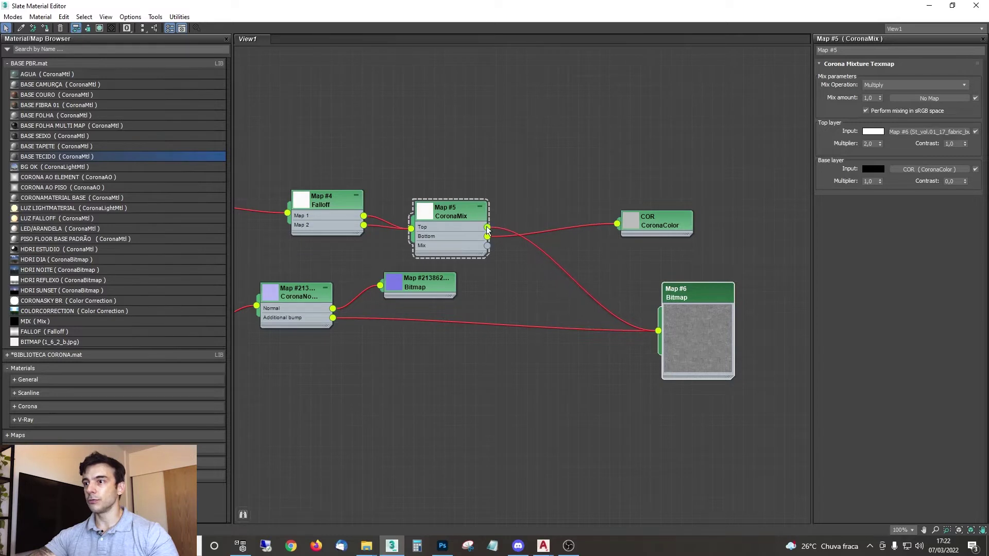
Step: Set the COR map's solid color to a muted red with RGB 128, 62, 62
left_click(645, 227)
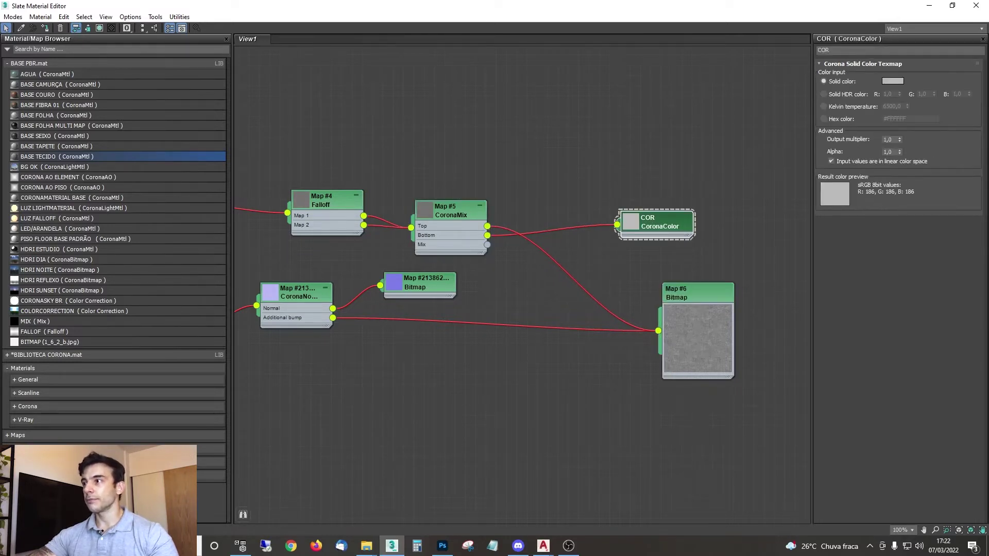
left_click(892, 81)
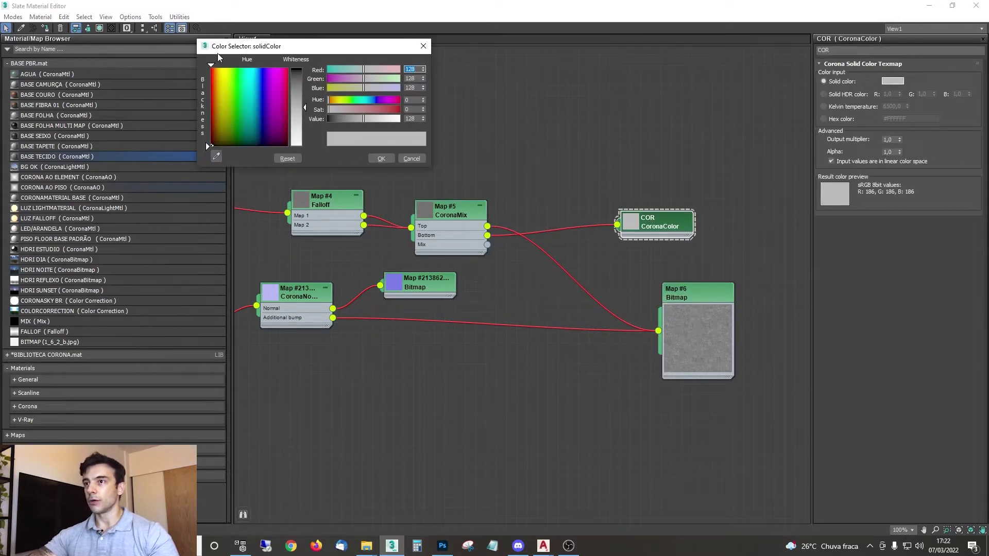
left_click_drag(269, 50, 478, 61)
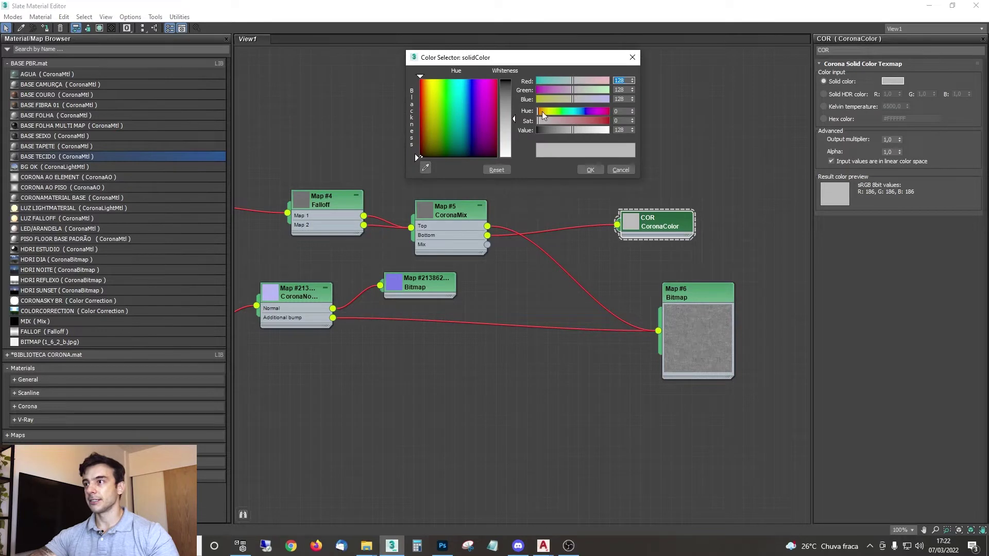
left_click(578, 120)
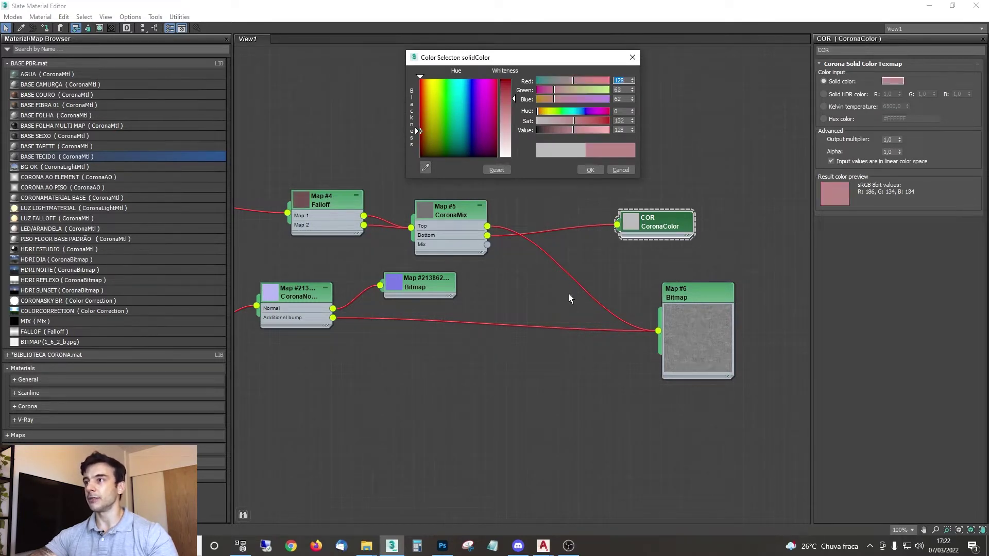
middle_click_drag(494, 287, 660, 266)
middle_click_drag(588, 233, 575, 254)
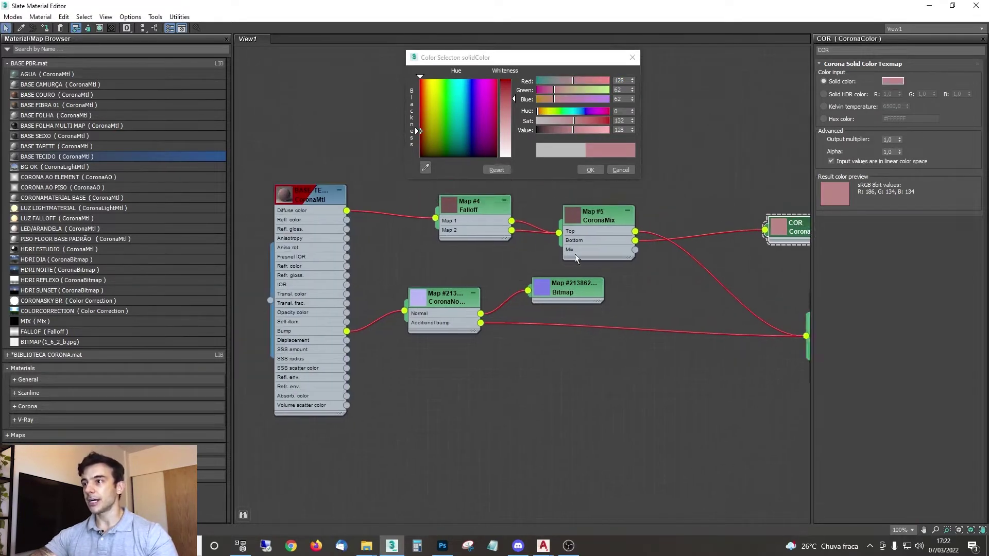
Step: Enlarge the preview on the Map #5 CoronaMix node and move the normal bitmap node clear below it
scroll(573, 251, "up", 2)
double_click(563, 208)
left_click_drag(531, 301, 518, 406)
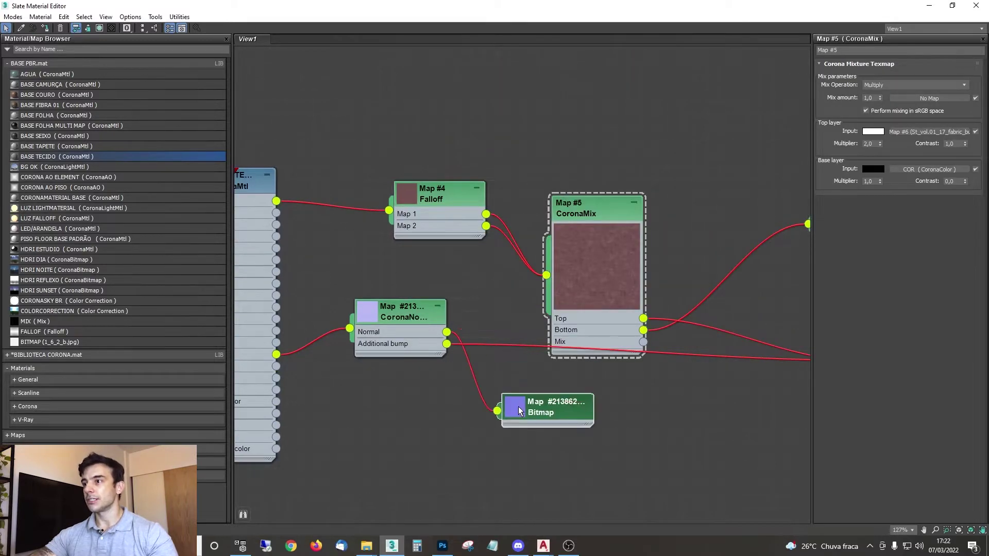
middle_click_drag(696, 291, 538, 257)
Step: Try a green with hue 104 as the COR map's solid color
double_click(699, 190)
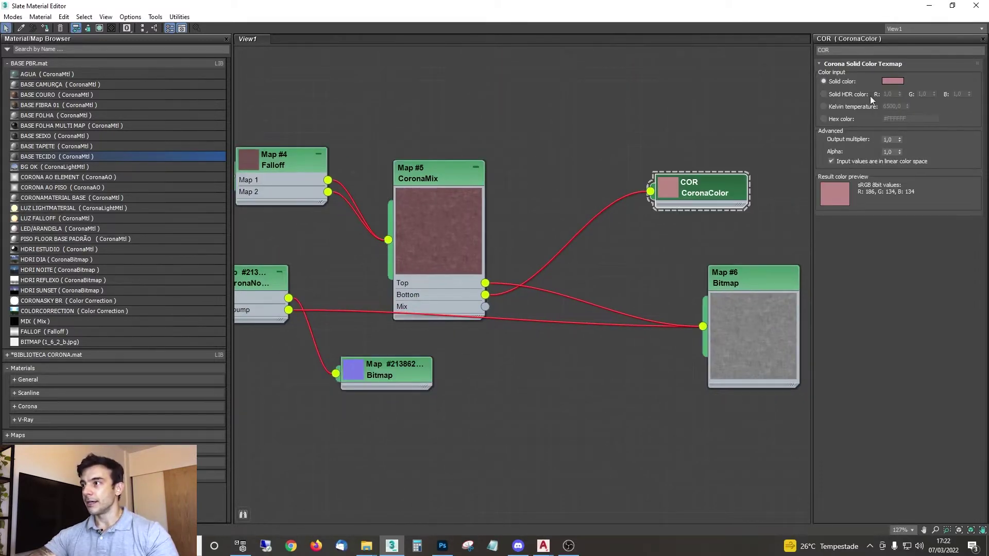
left_click(892, 80)
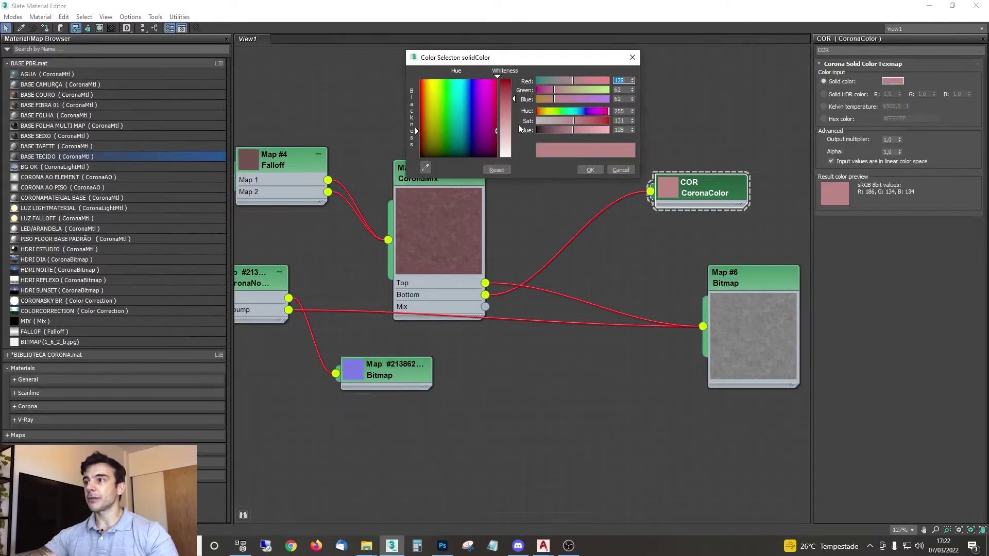
left_click(566, 111)
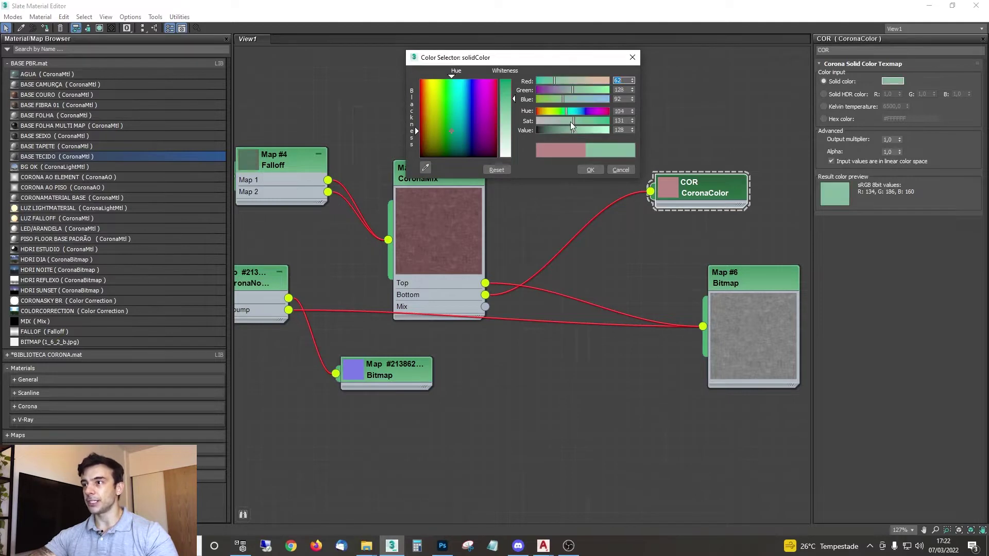
left_click(619, 173)
Step: Add a fresh copy of the BASE TECIDO library material below the existing fabric node tree
middle_click_drag(490, 213, 536, 219)
scroll(570, 166, "down", 2)
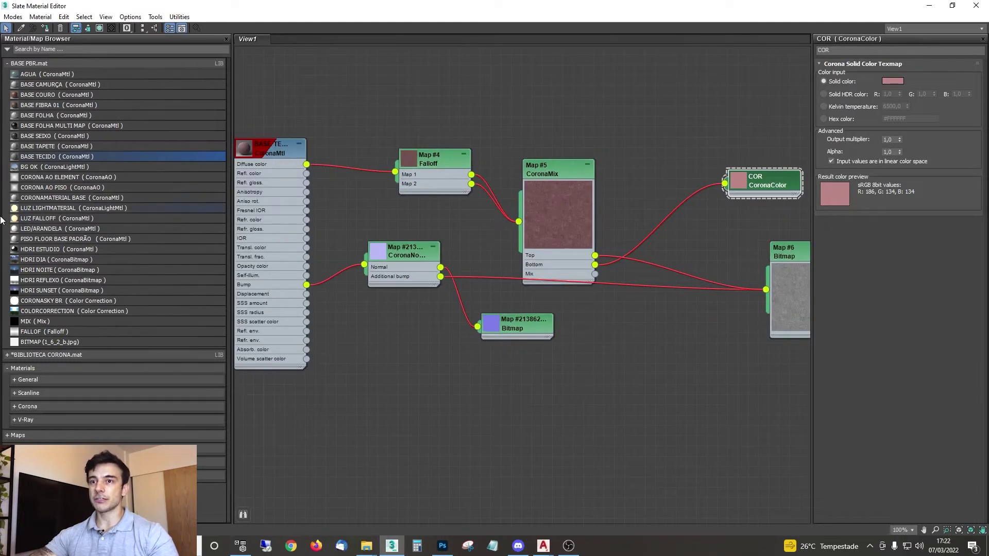
middle_click_drag(404, 132, 459, 129)
left_click_drag(561, 92, 525, 384)
middle_click_drag(656, 404, 369, 256)
Step: Set the solid color of the COR map in BASE TECIDO #1 to red with RGB 155, 10, 10
double_click(614, 277)
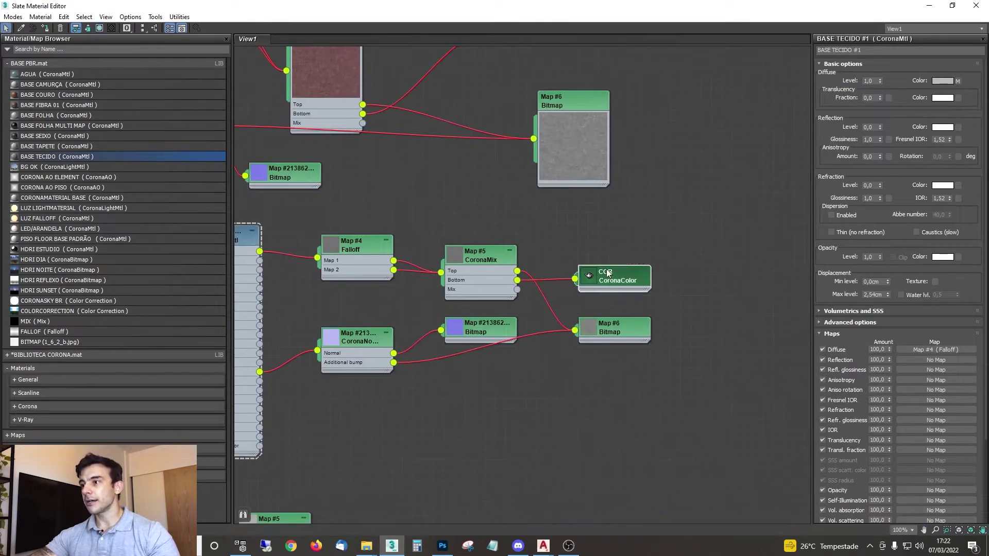
left_click(891, 81)
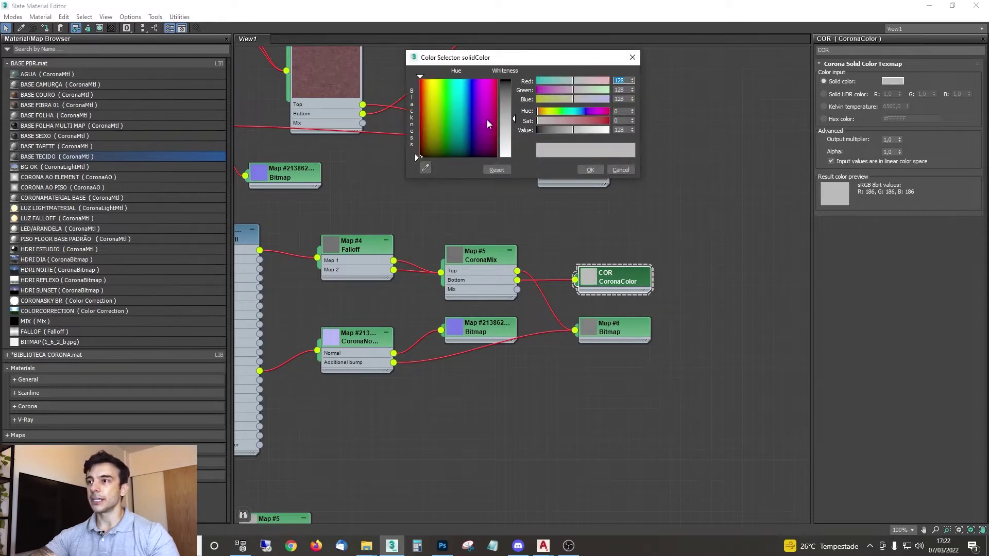
left_click_drag(488, 120, 604, 120)
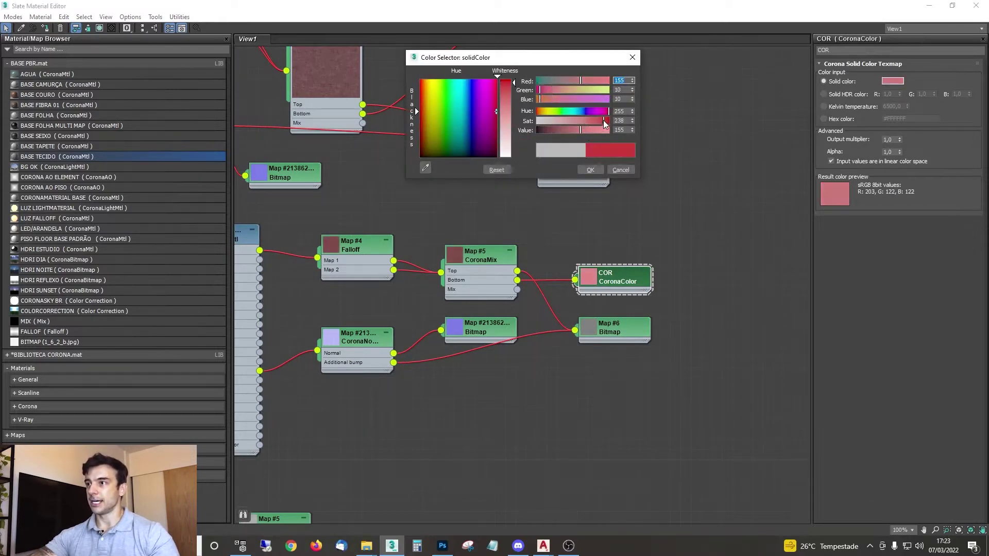
left_click(590, 169)
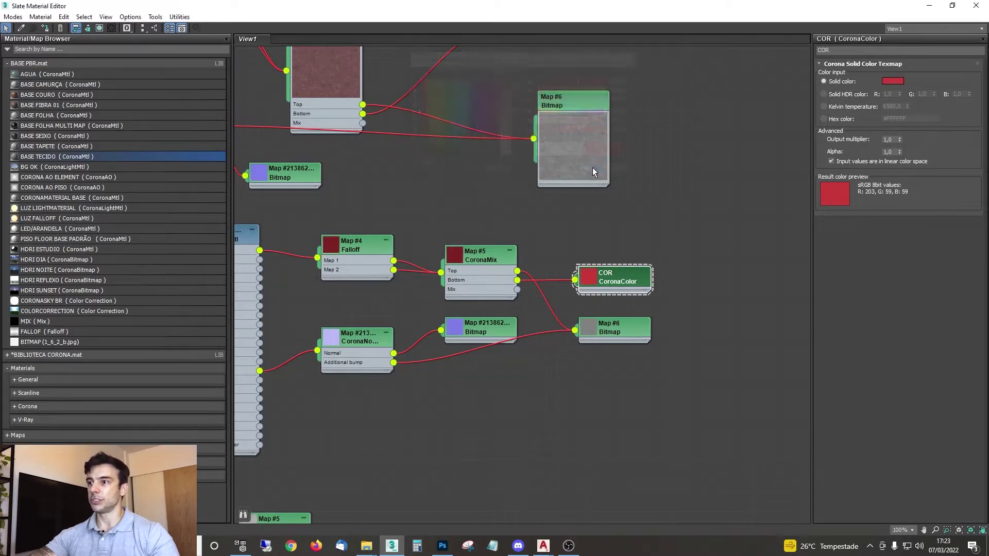
Step: Enlarge the CoronaMix preview in the BASE TECIDO #1 tree and spread out the neighboring Map #6 and normal bitmap nodes
double_click(457, 259)
left_click_drag(467, 253, 466, 192)
middle_click_drag(562, 305, 614, 320)
left_click_drag(641, 272, 693, 312)
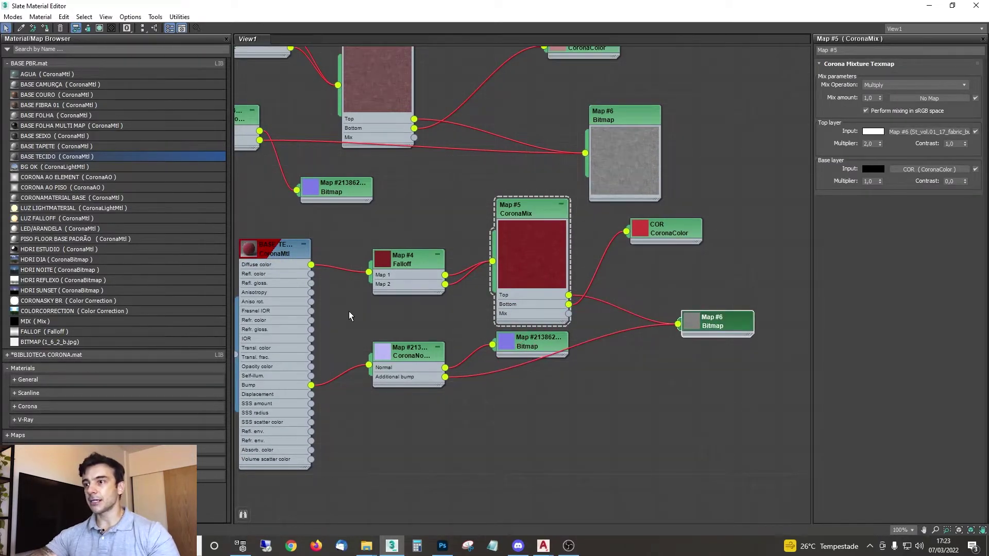
middle_click_drag(348, 312, 388, 237)
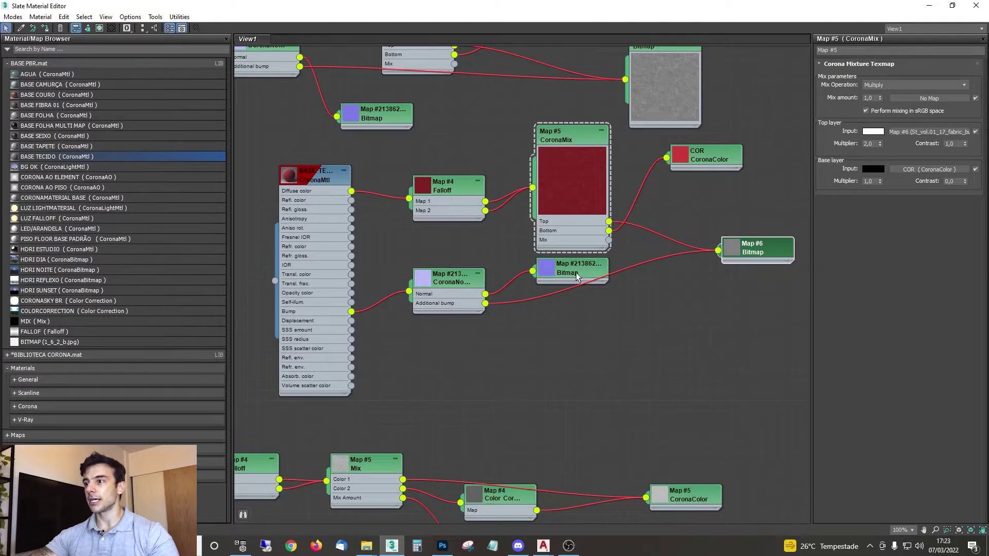
left_click_drag(576, 273, 606, 325)
middle_click_drag(521, 236, 553, 201)
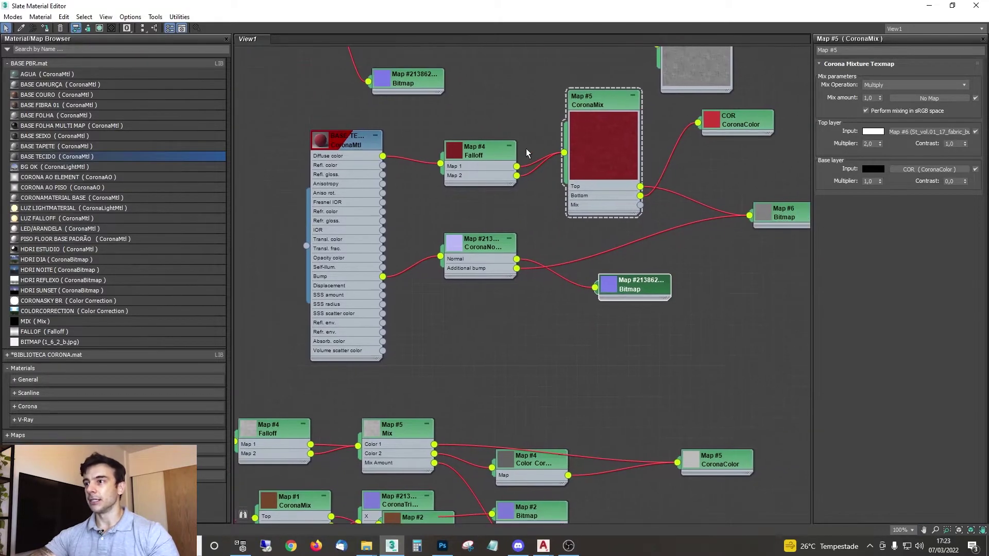
Step: Show the parameters of the CoronaNormal map that feeds the Bump slot of BASE TECIDO #1
left_click(622, 104)
left_click(472, 150)
middle_click_drag(472, 244, 544, 196)
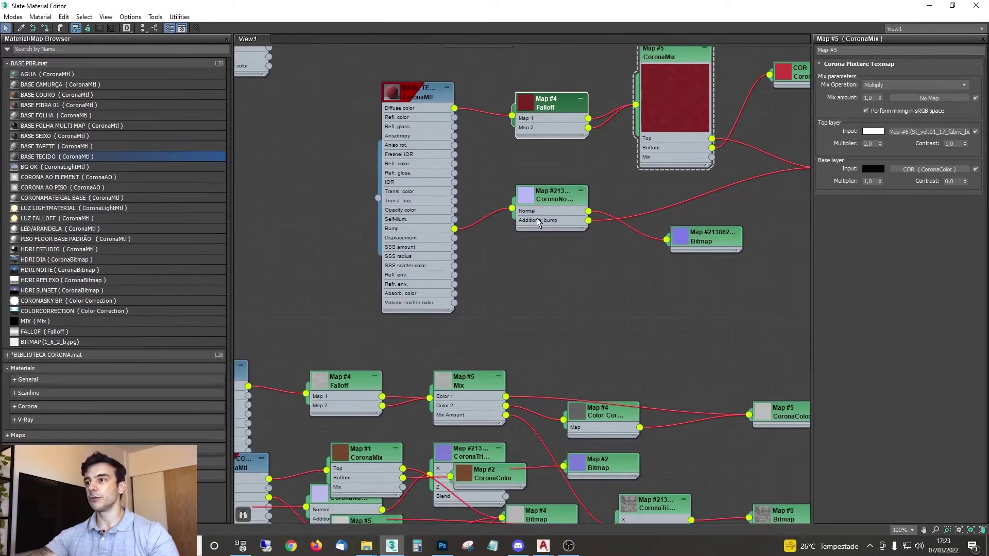
scroll(535, 219, "up", 2)
left_click(548, 203)
middle_click_drag(620, 205, 508, 204)
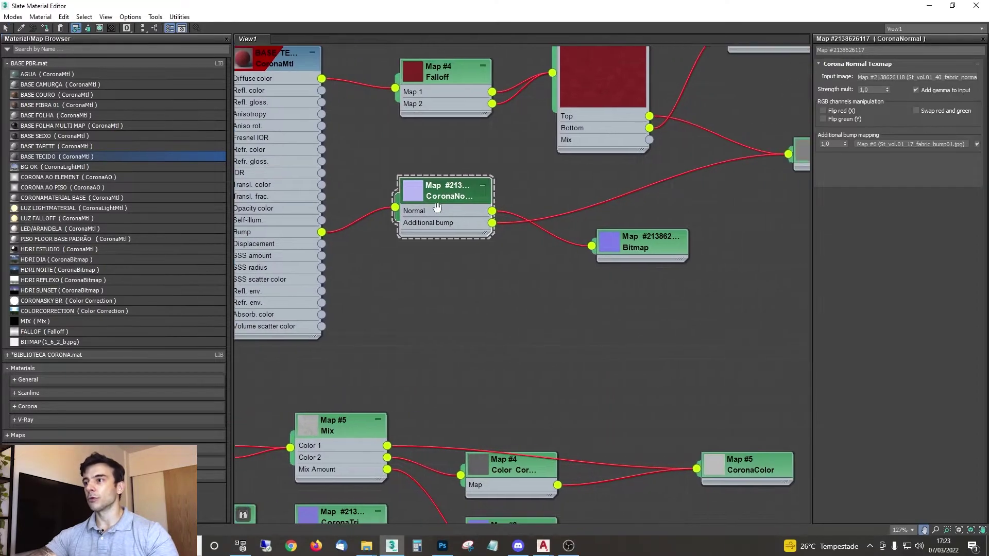
Step: Move the normal bitmap node farther from the CoronaNormal node and review the CoronaNormal's normal and additional bump inputs
left_click_drag(630, 246, 655, 233)
double_click(710, 232)
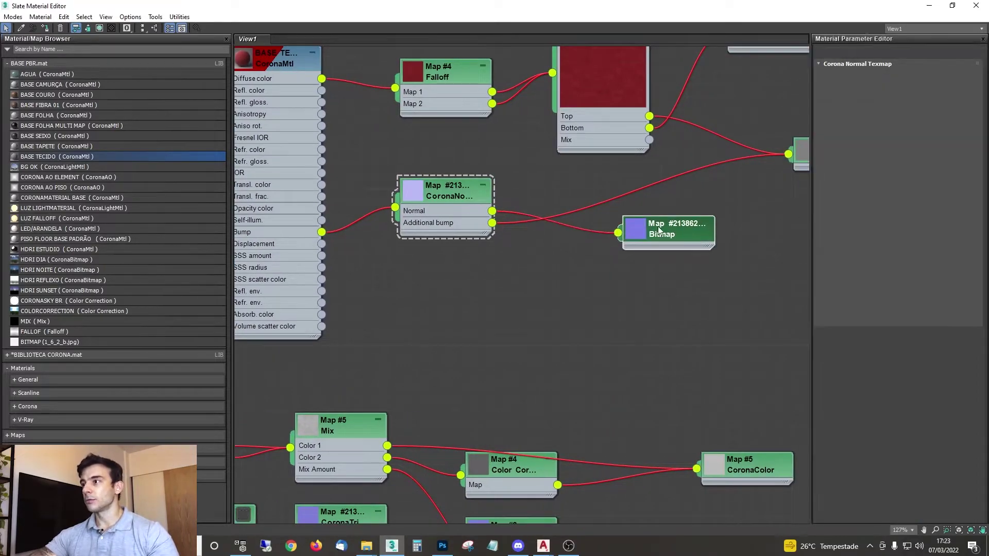
double_click(438, 230)
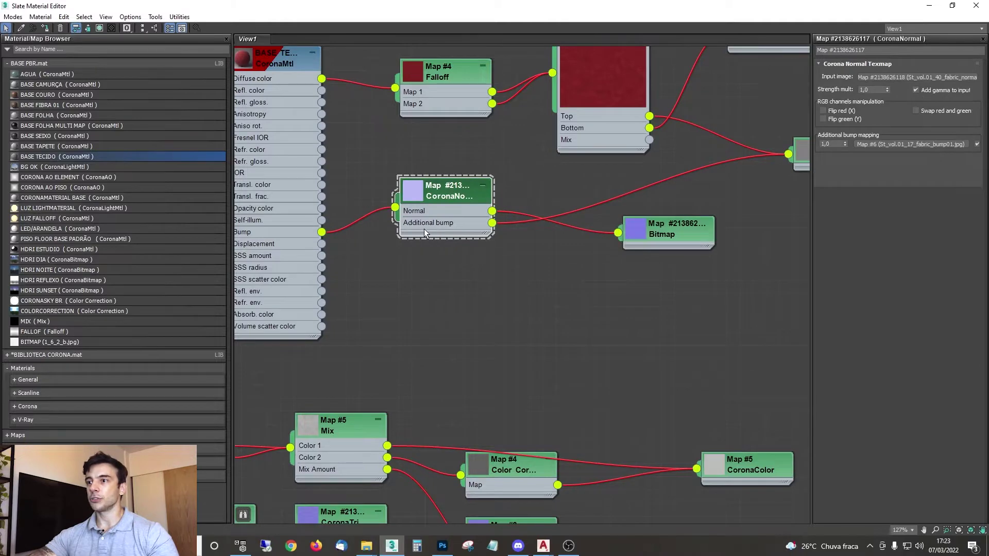
middle_click_drag(584, 218, 493, 242)
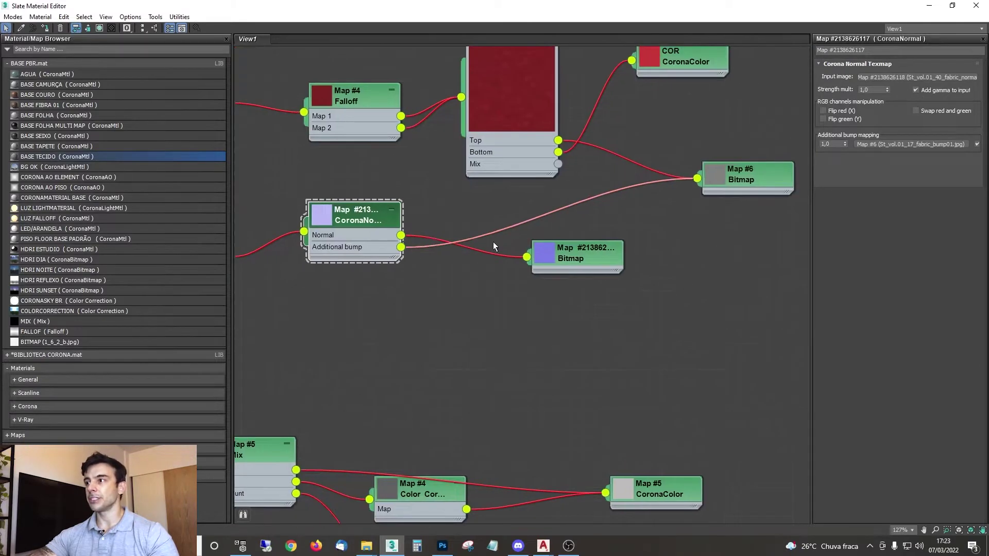
Step: View the fabric image of the Map #6 bitmap that drives the CoronaNormal's additional bump
double_click(734, 180)
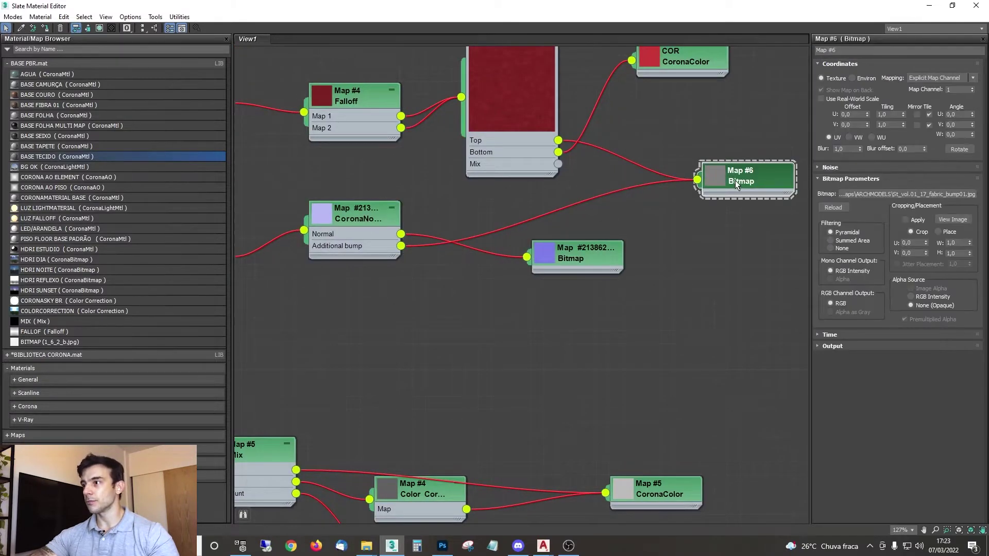
left_click(961, 220)
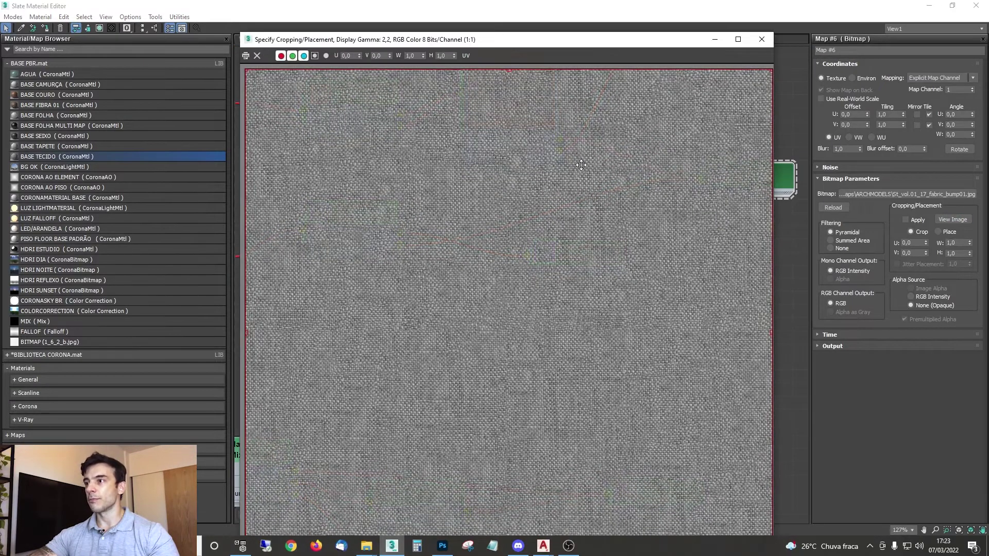
left_click(762, 41)
middle_click_drag(586, 158, 715, 234)
scroll(618, 193, "down", 2)
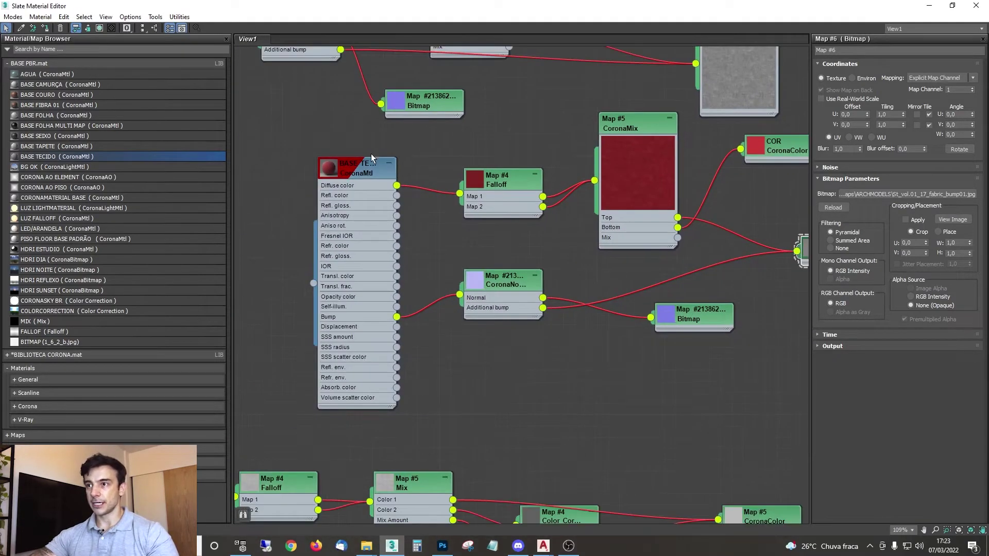
Step: Separate the BASE COURO material and its map nodes from the other trees, placing them in an empty area of the view
left_click_drag(357, 171, 355, 193)
scroll(530, 138, "down", 2)
middle_click_drag(600, 220, 669, 175)
scroll(669, 174, "down", 3)
middle_click_drag(509, 193, 369, 229)
left_click_drag(378, 186, 693, 71)
middle_click_drag(315, 299, 593, 165)
scroll(551, 236, "up", 3)
left_click_drag(536, 236, 310, 77)
middle_click_drag(378, 136, 647, 185)
left_click_drag(570, 126, 303, 85)
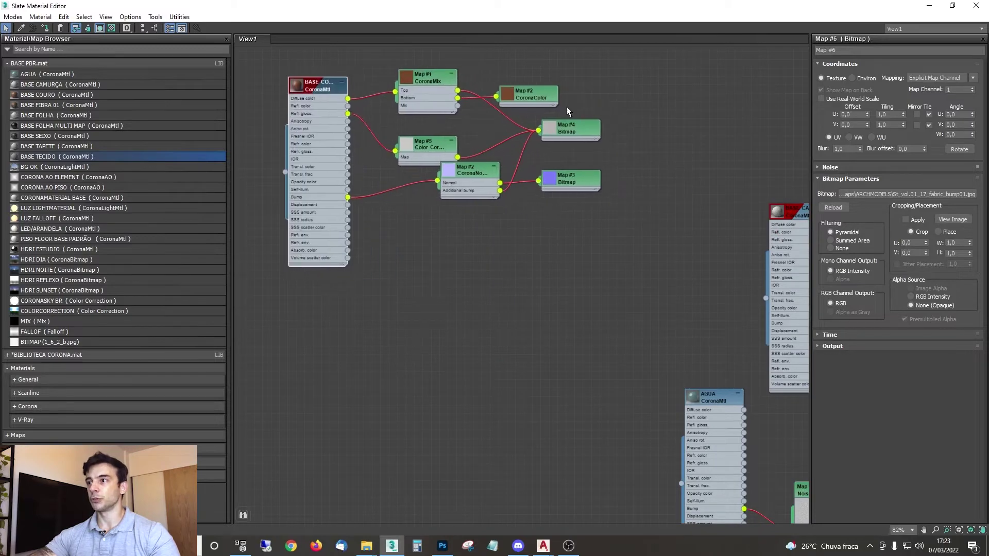
Step: View the leather displacement image of the Map #4 bitmap in the BASE COURO tree
scroll(505, 95, "up", 3)
double_click(605, 151)
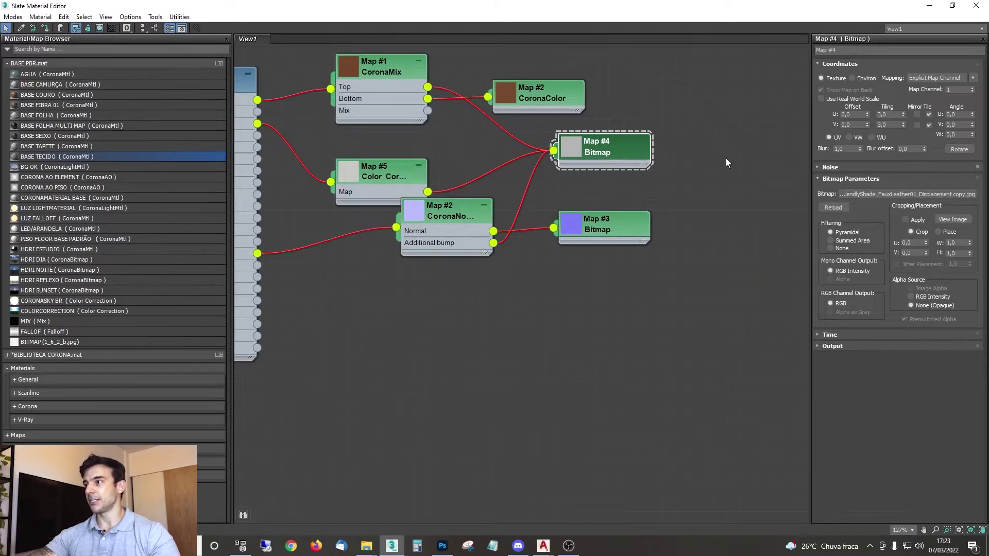
left_click(953, 219)
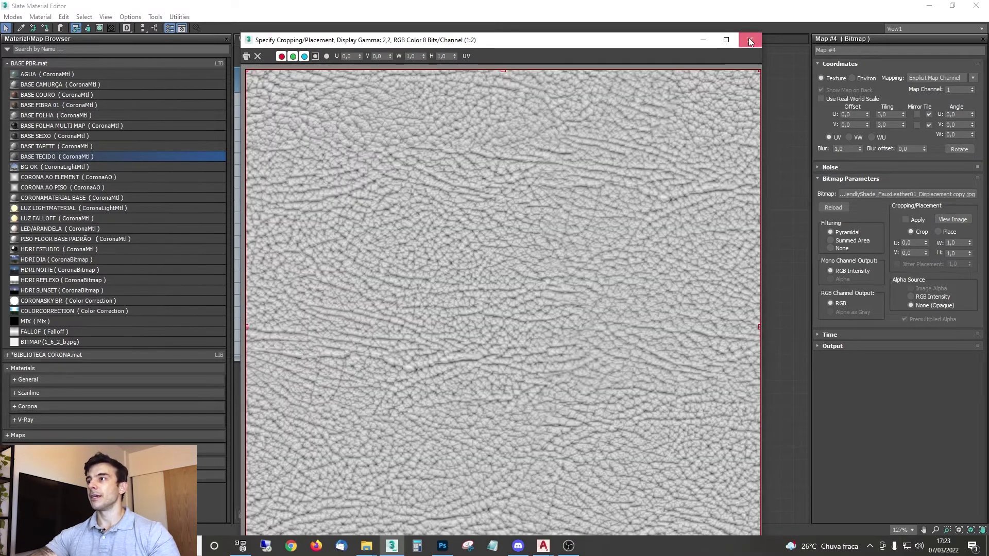
left_click(749, 41)
Step: Change the solid color of BASE COURO's CoronaColor map from brown to a neutral dark gray by removing its saturation
scroll(544, 163, "up", 2)
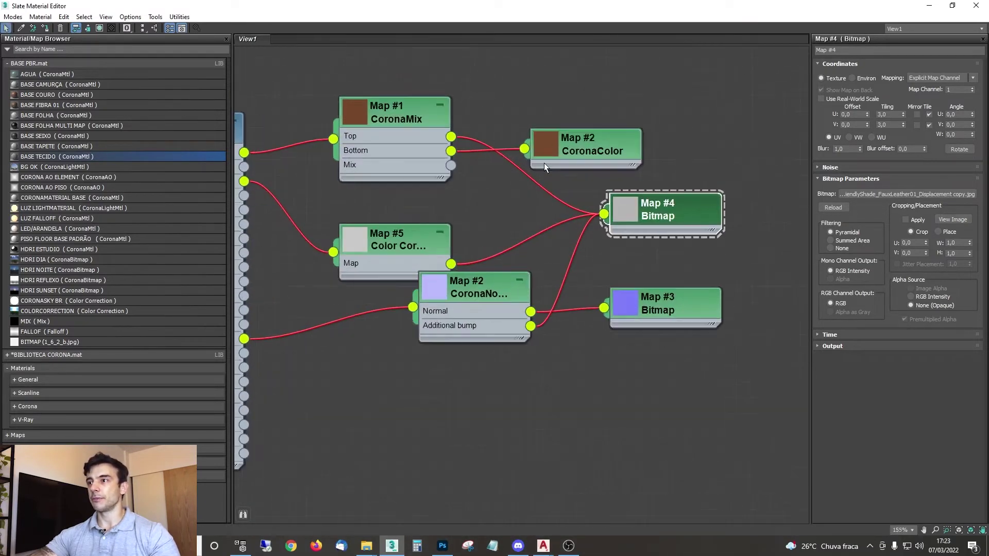
double_click(546, 144)
left_click(896, 82)
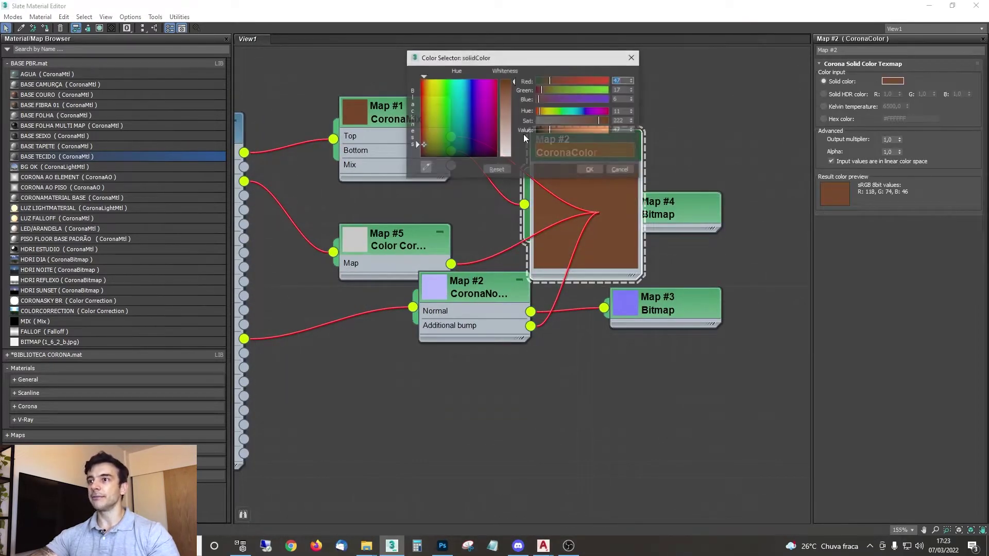
left_click_drag(551, 57, 471, 210)
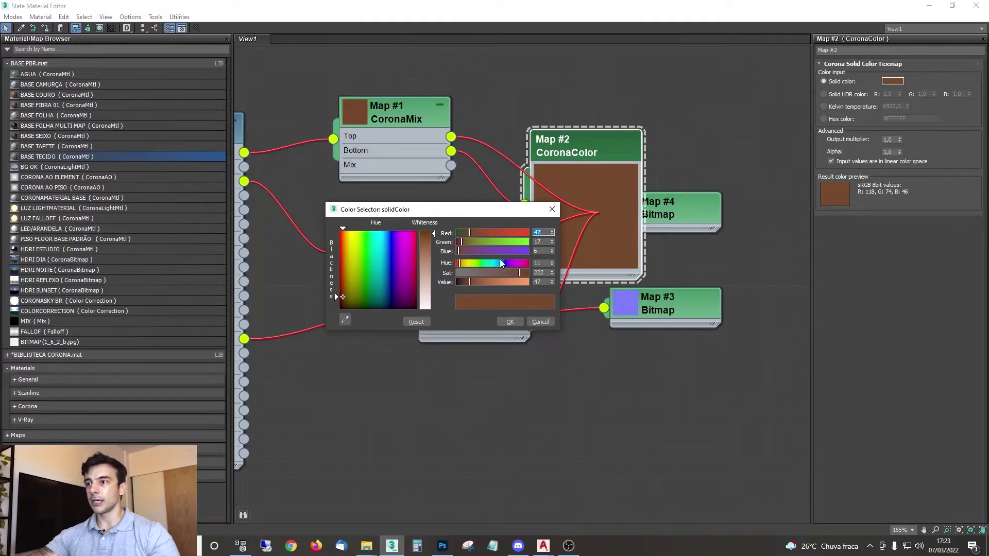
left_click_drag(485, 273, 459, 281)
left_click(502, 322)
Step: Enlarge the CoronaMix preview and spread the CoronaMix, CoronaColor and Map #4 bitmap nodes apart so their connections are readable
double_click(371, 106)
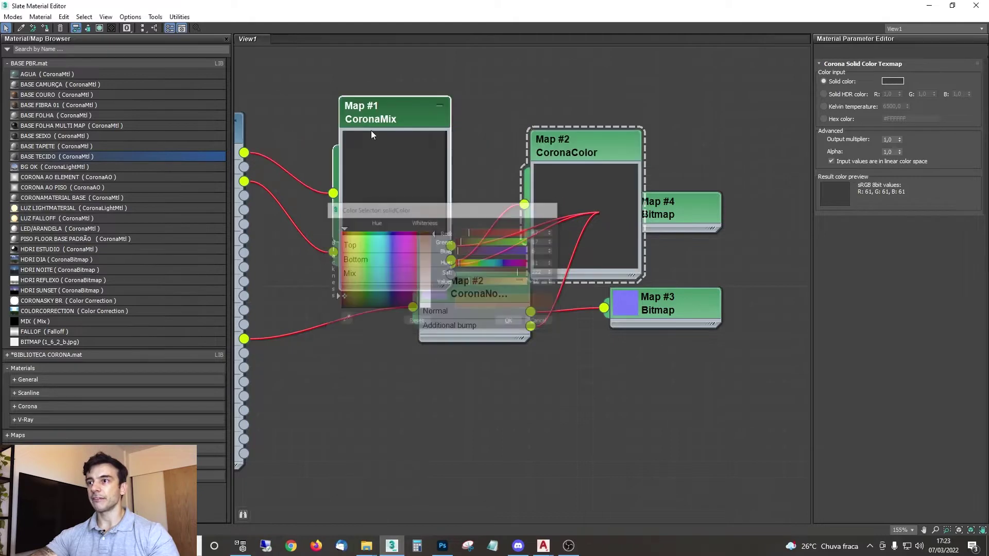
left_click_drag(427, 114, 566, 46)
middle_click_drag(574, 137, 521, 192)
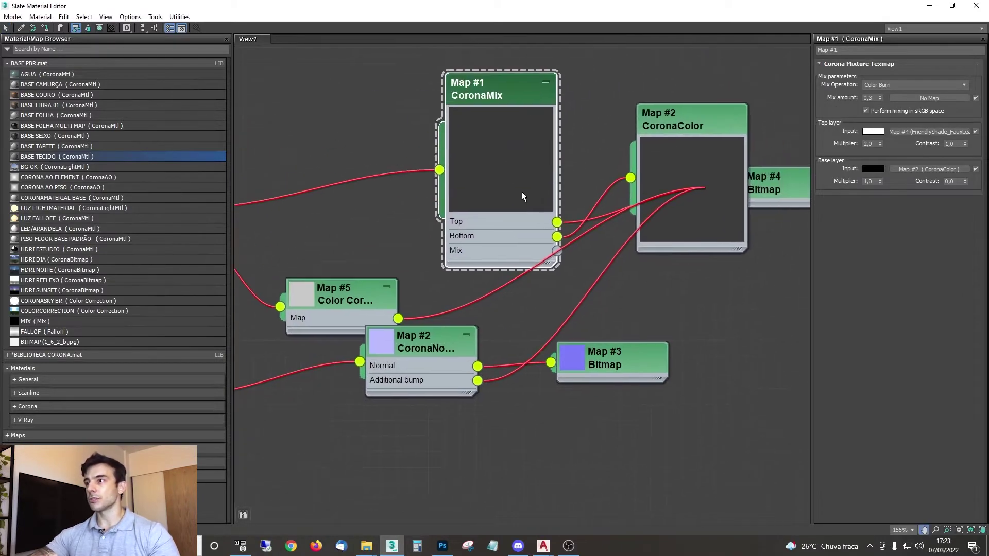
left_click_drag(699, 98, 734, 186)
middle_click_drag(733, 188, 510, 138)
left_click(612, 207)
left_click_drag(569, 145, 623, 255)
middle_click_drag(578, 265, 656, 298)
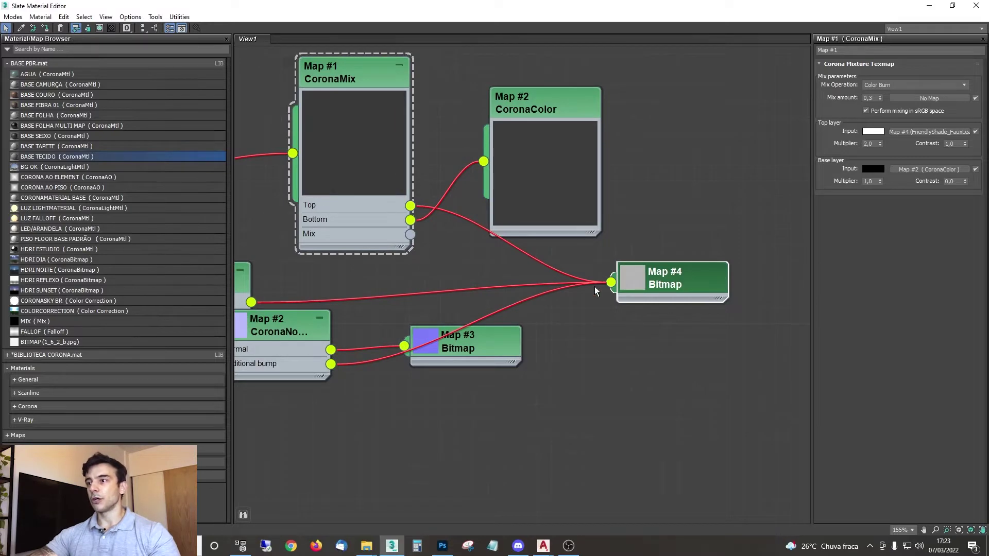
Step: Show the parameters of the Map #4 bitmap and the CoronaColor map that feed the CoronaMix
double_click(670, 276)
double_click(550, 103)
middle_click_drag(391, 197, 445, 225)
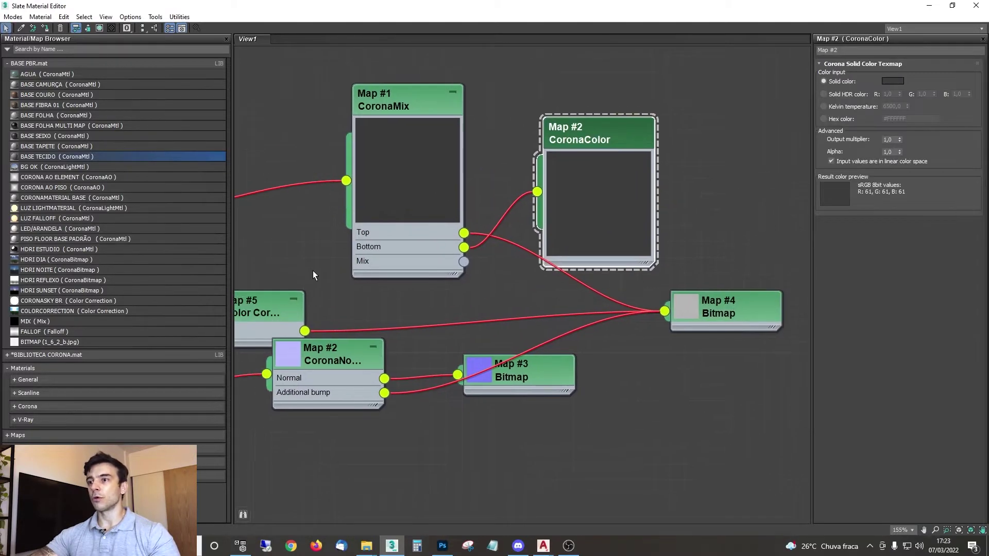
Step: Move the CoronaNormal node below the Color Correction node and place its Map #3 bitmap farther away from it
middle_click_drag(368, 229, 600, 158)
scroll(600, 158, "down", 2)
middle_click_drag(580, 270, 492, 177)
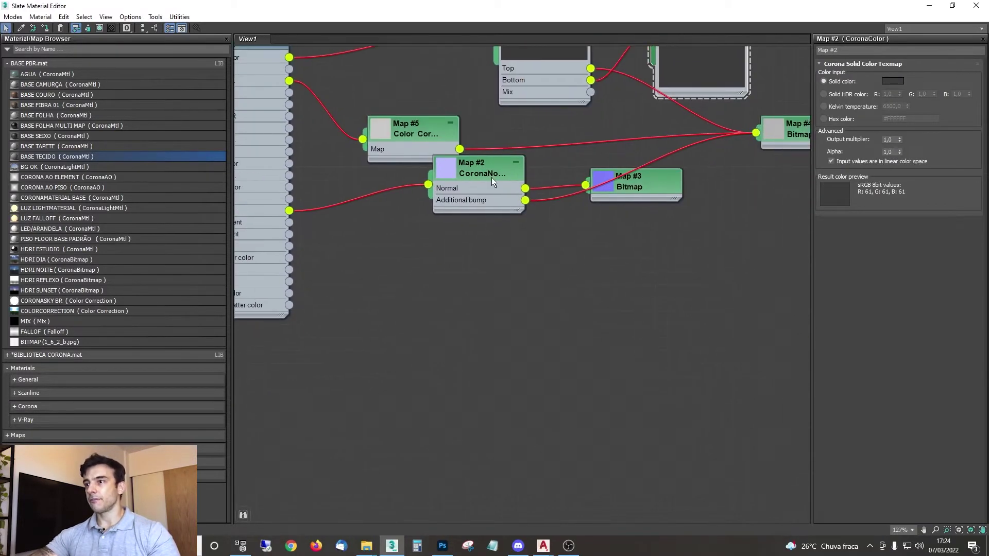
left_click_drag(492, 177, 494, 254)
left_click_drag(653, 268, 704, 280)
middle_click_drag(520, 283, 518, 218)
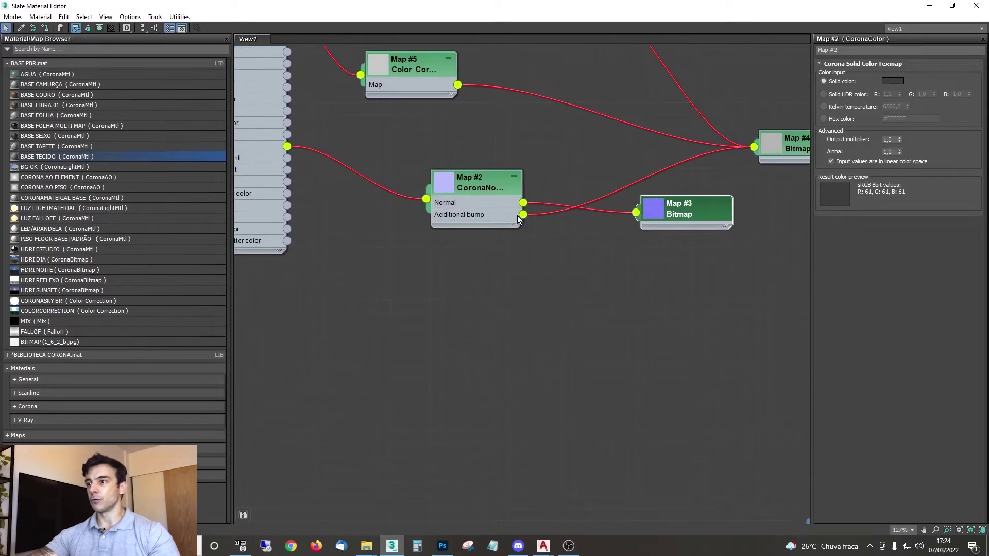
Step: Review the CoronaNormal map, its Map #3 normal bitmap and the Map #4 leather image used as additional bump
double_click(478, 183)
double_click(669, 216)
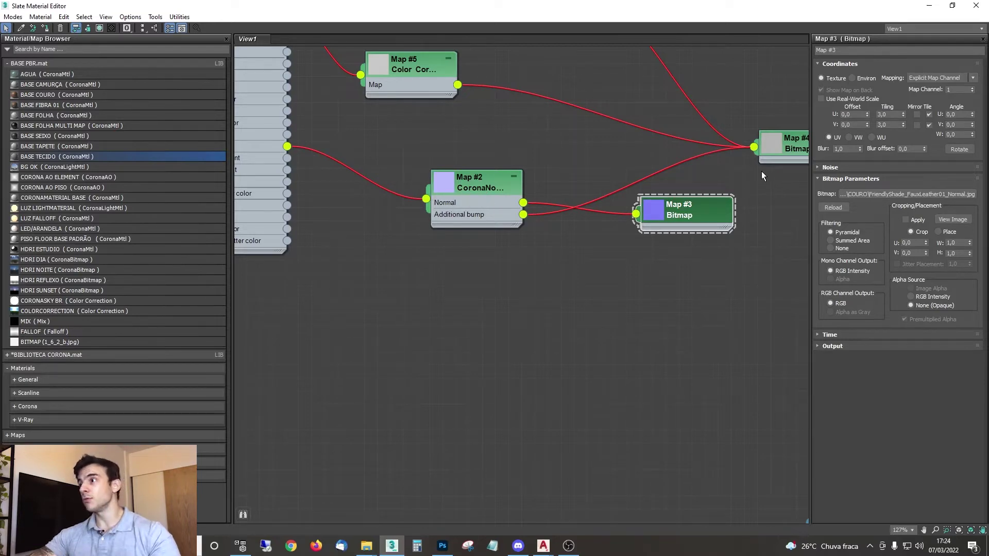
middle_click_drag(744, 171, 675, 171)
double_click(739, 138)
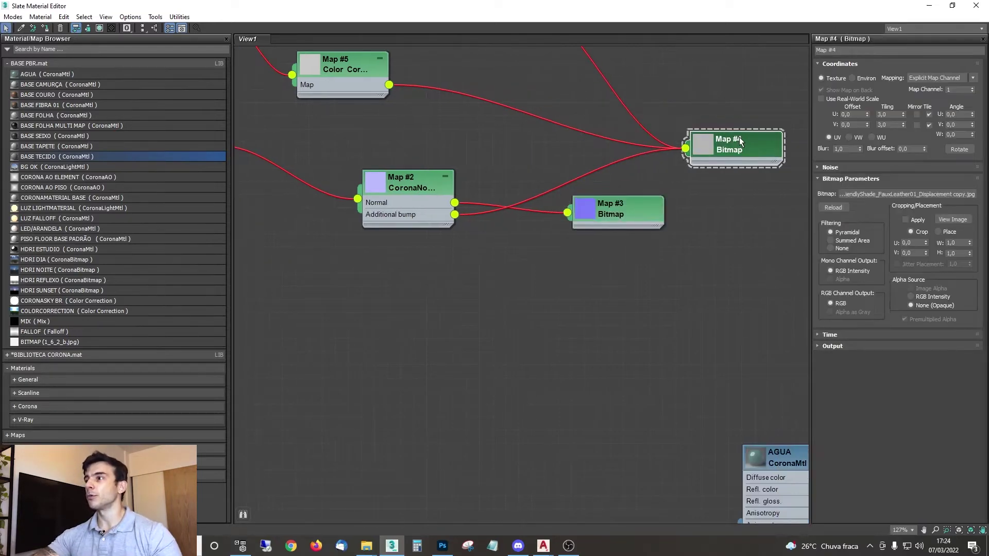
left_click(953, 219)
left_click(752, 43)
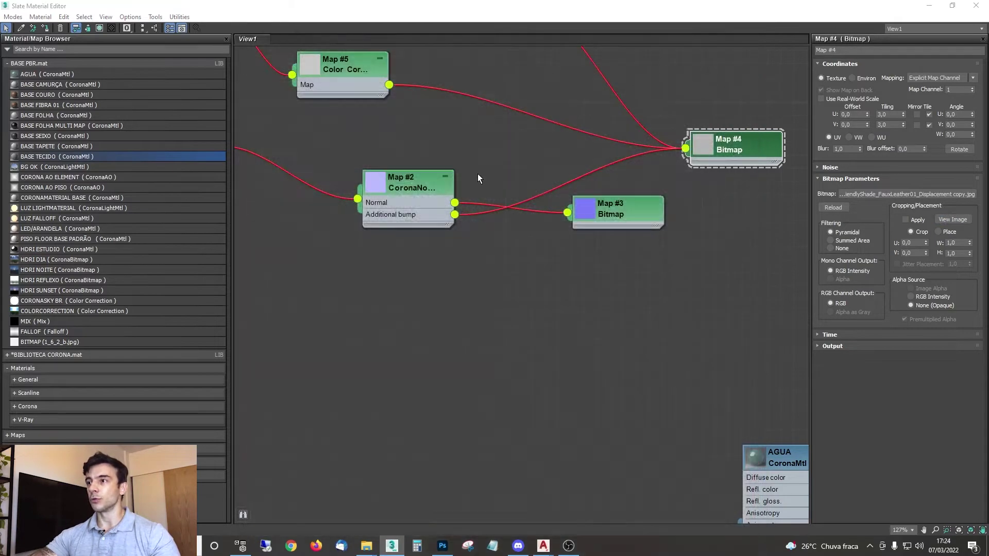
Step: Show BASE COURO's parameters, move its Color Correction node farther from the material and show that map's settings
middle_click_drag(478, 177, 607, 327)
scroll(516, 194, "down", 2)
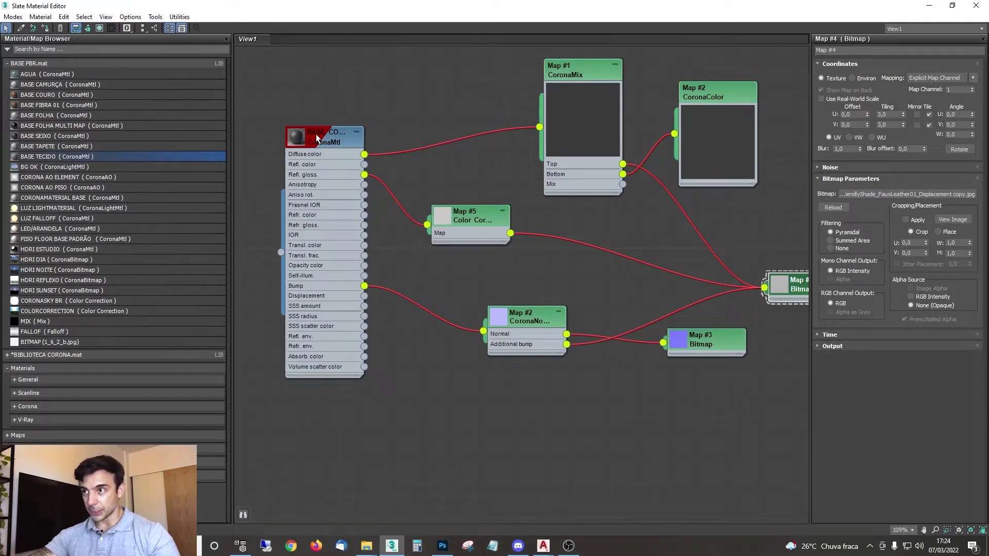
double_click(316, 138)
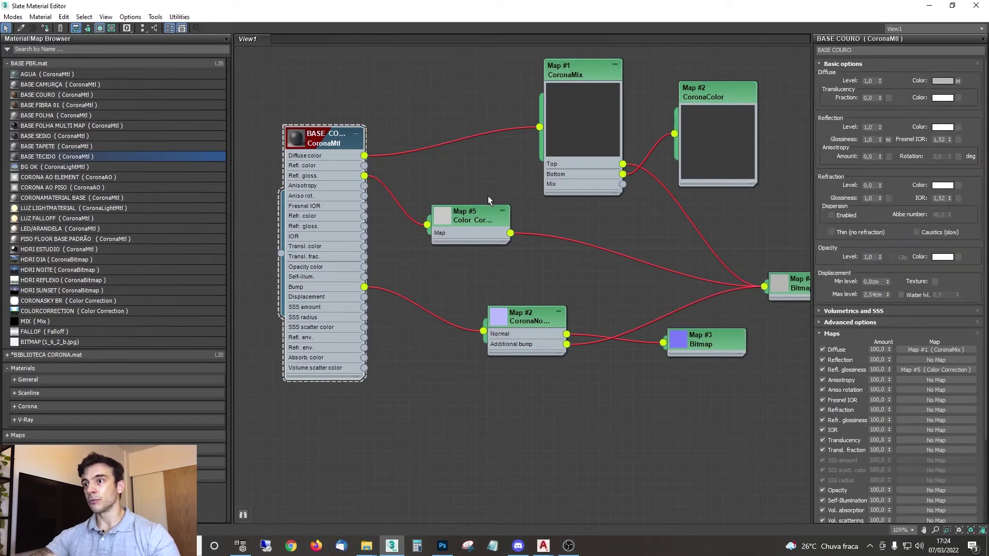
left_click_drag(488, 221, 533, 233)
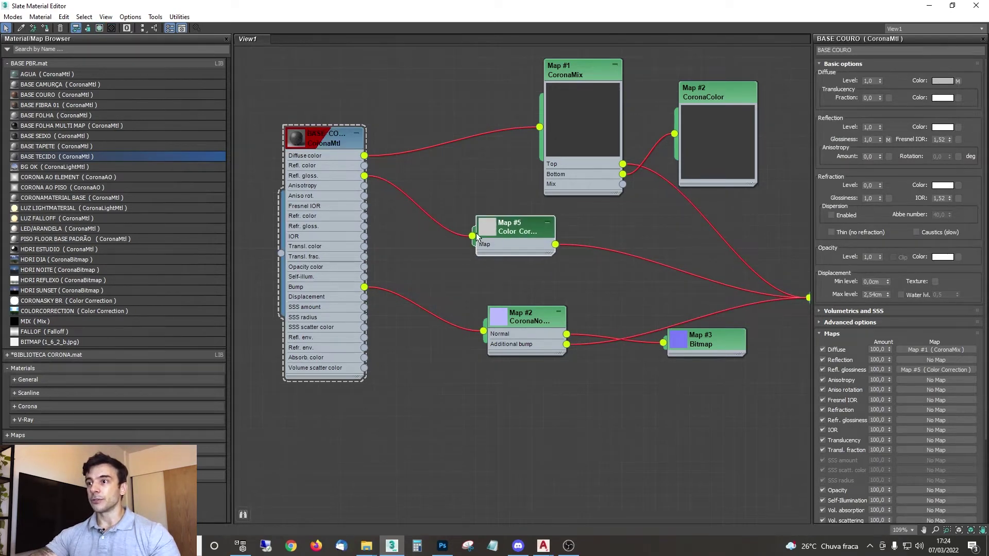
double_click(498, 227)
Step: View the Map #4 leather image that feeds the Color Correction map
middle_click_drag(789, 252, 638, 206)
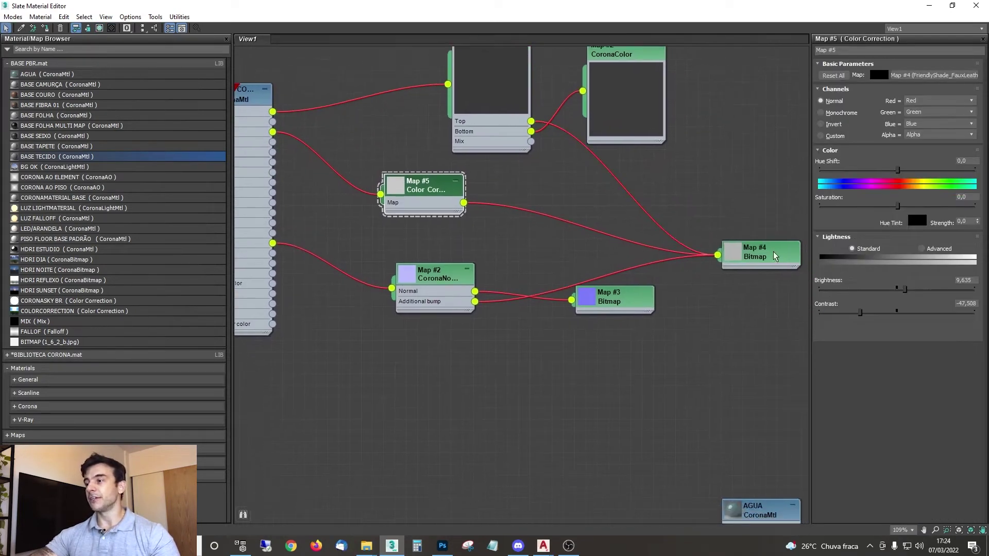
double_click(776, 256)
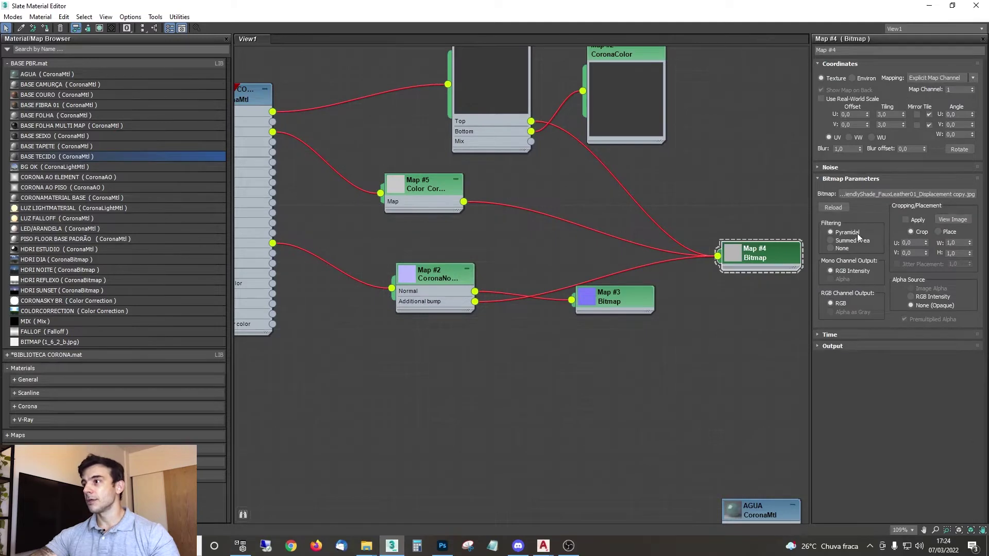
left_click(952, 220)
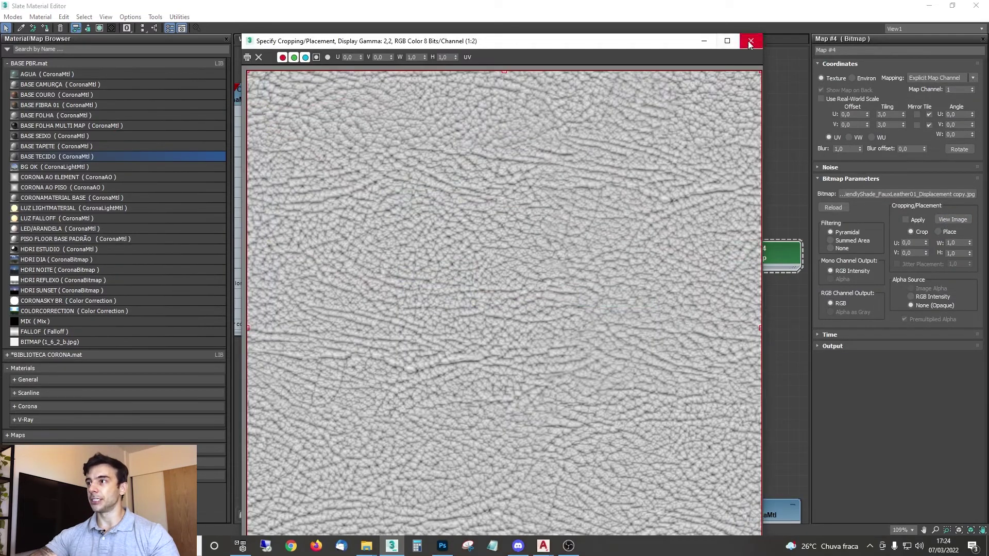
left_click(749, 42)
Step: Enlarge the Color Correction node's preview and move the node up clear of the CoronaNormal node
middle_click_drag(434, 203, 537, 233)
scroll(532, 232, "up", 3)
double_click(530, 210)
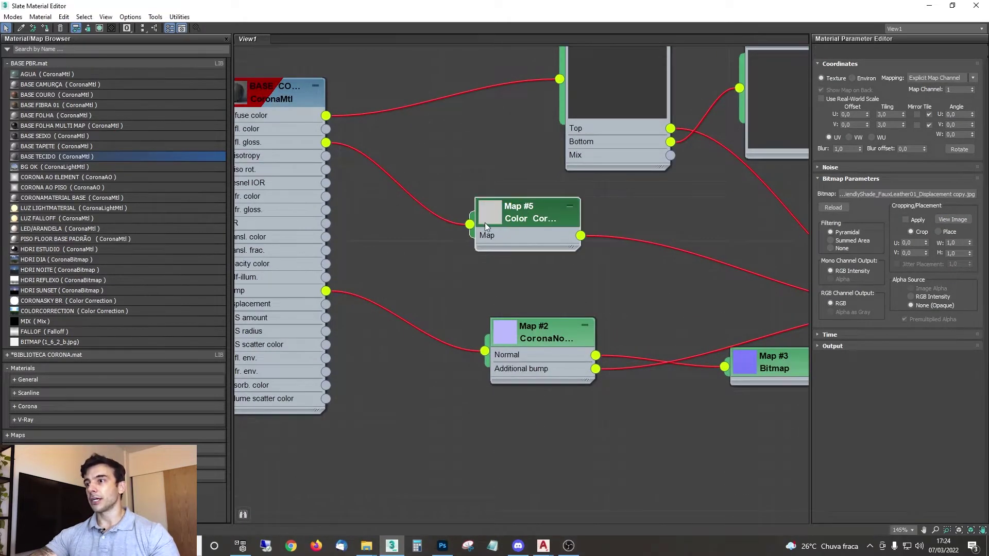
double_click(486, 222)
left_click_drag(512, 212, 497, 169)
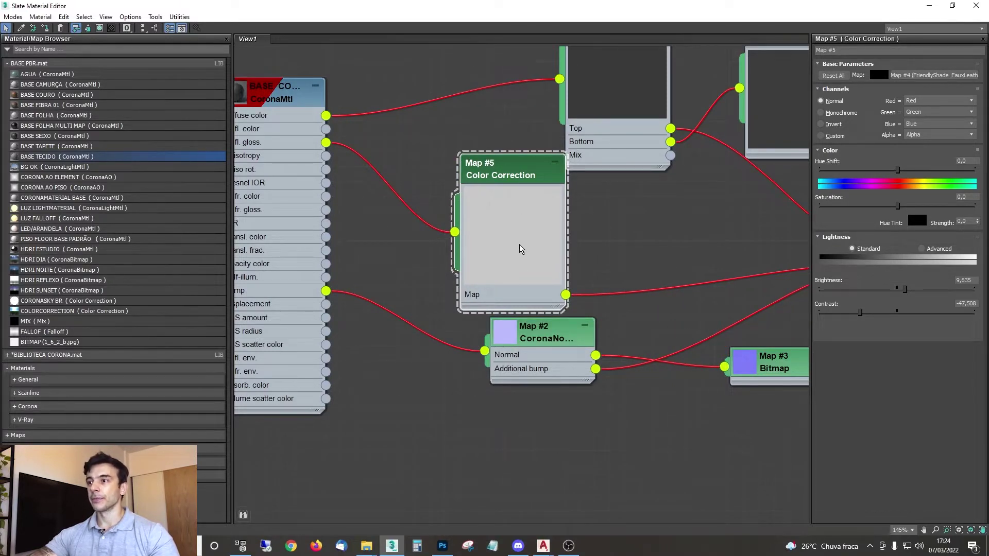
Step: Set the Refl. glossiness map amount of BASE COURO to 60
middle_click_drag(457, 237, 597, 298)
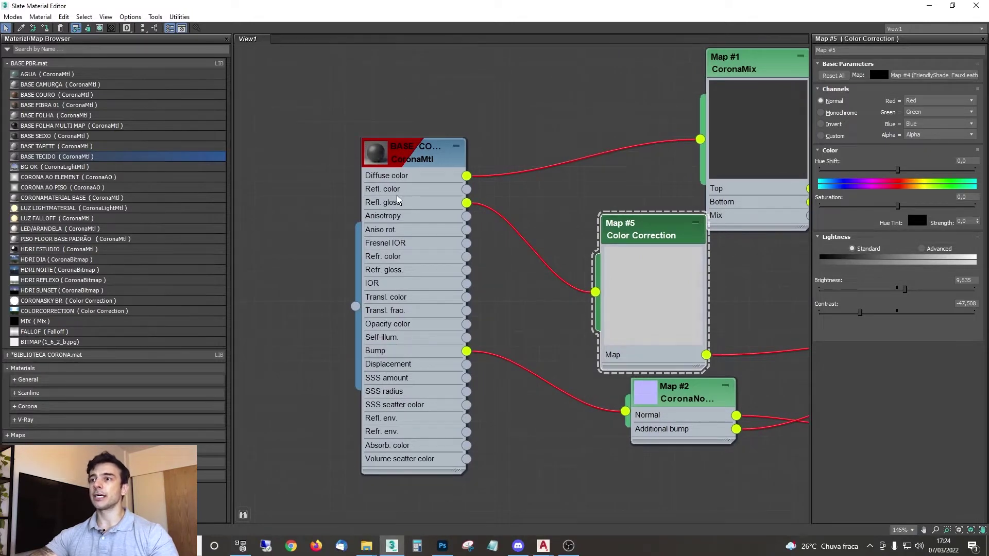
double_click(410, 149)
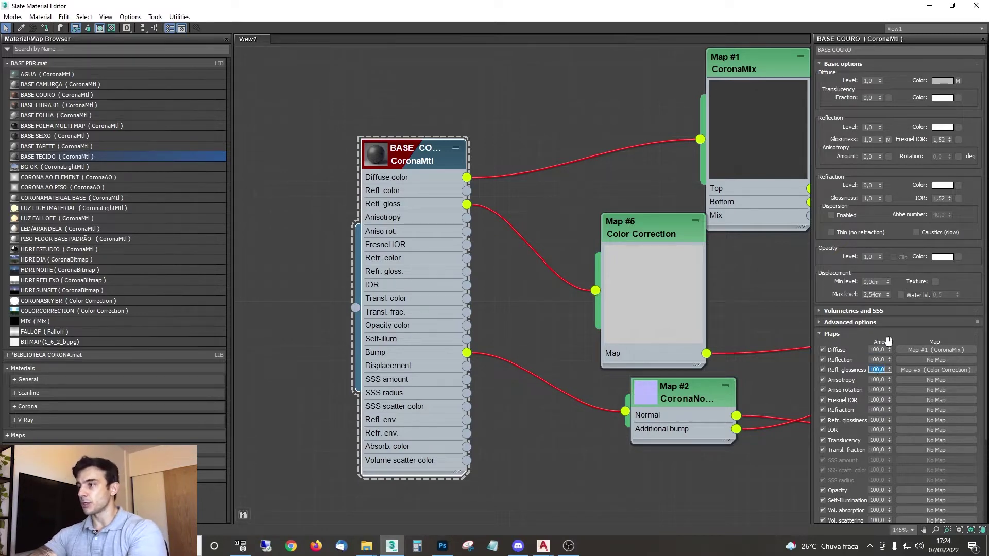
type("50")
key("Return")
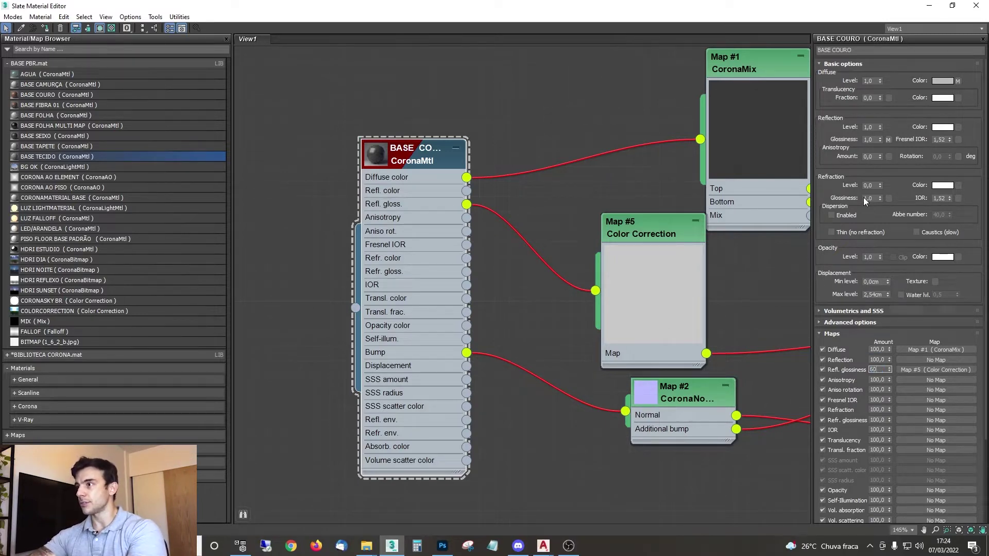
type("60")
Step: Set BASE COURO's reflection Glossiness to 0,6 and its Refl. glossiness map amount to 50
left_click(870, 140)
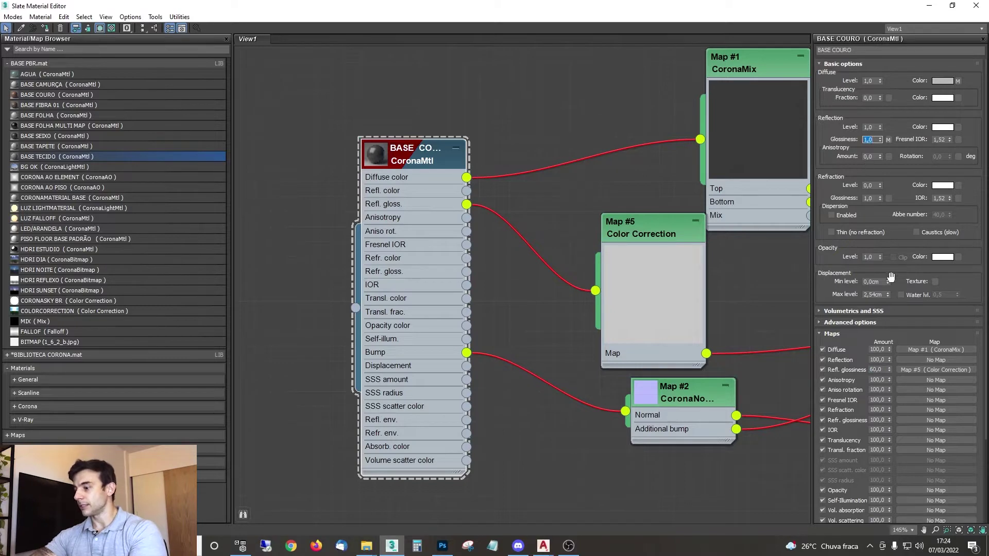
type("0,6")
key("Return")
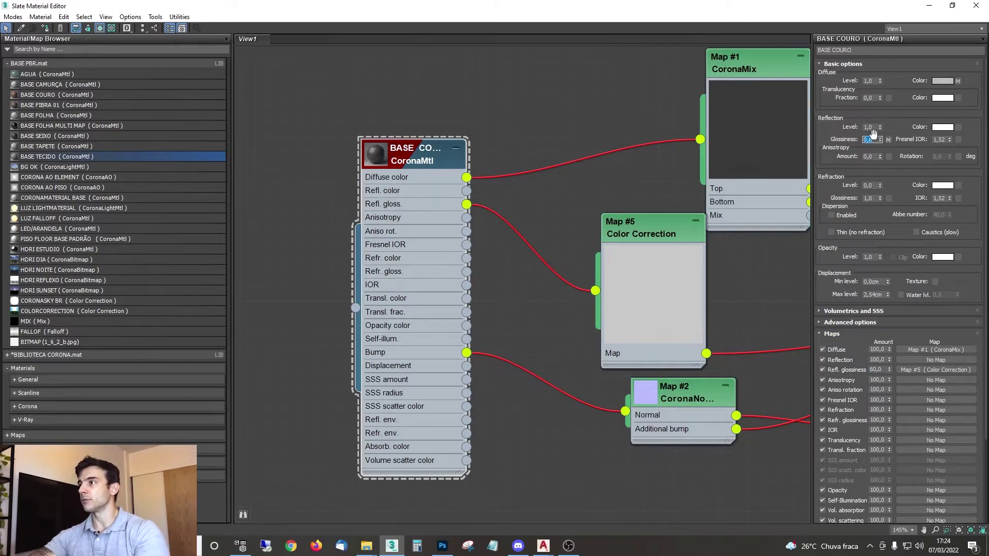
left_click(878, 369)
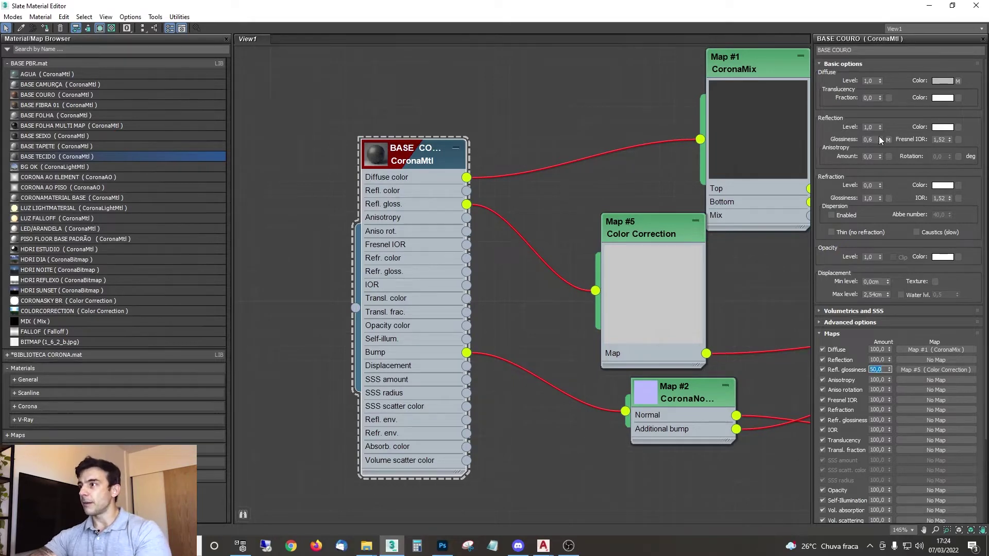
Step: Compare the Color Correction map's settings with the reflection Glossiness value of BASE COURO
double_click(627, 288)
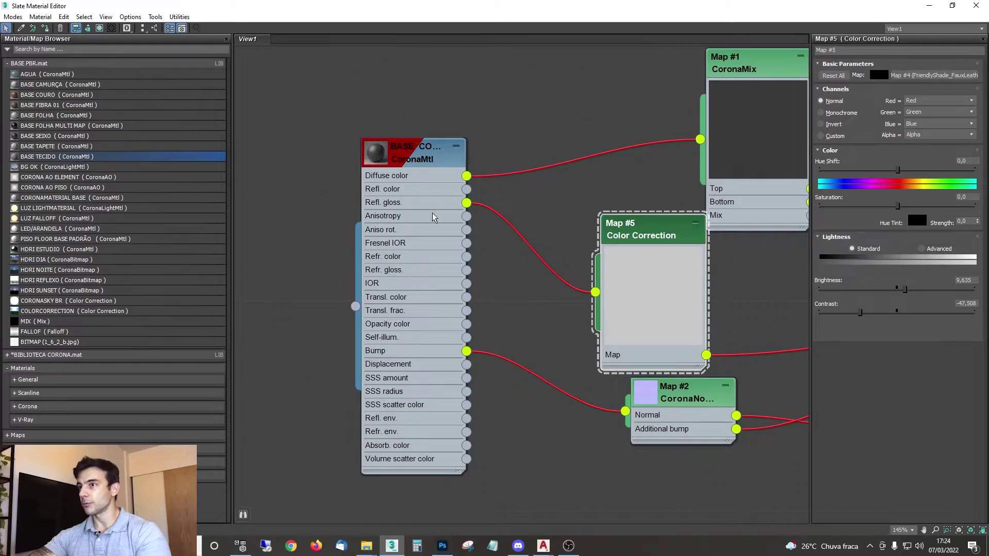
double_click(432, 217)
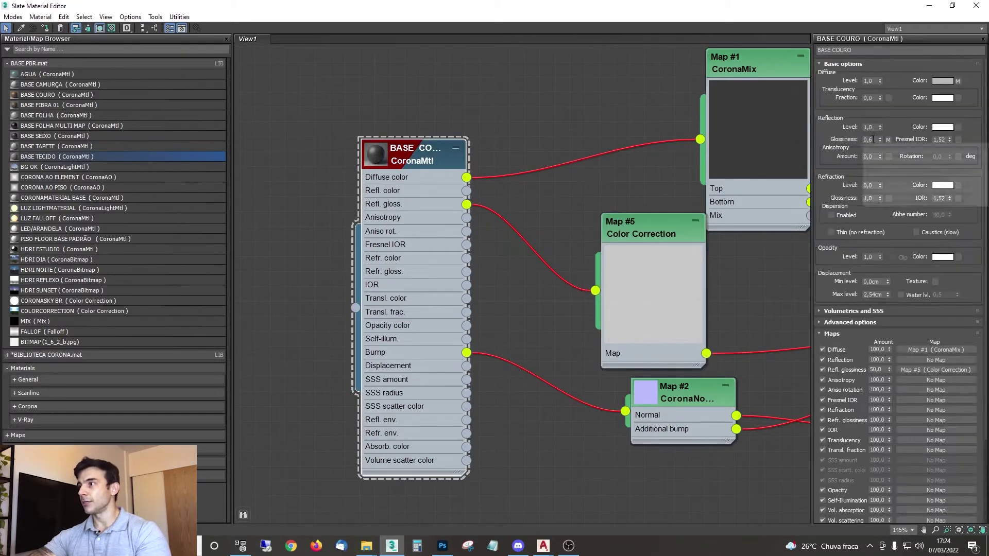
left_click_drag(873, 139, 813, 140)
middle_click_drag(714, 238, 543, 224)
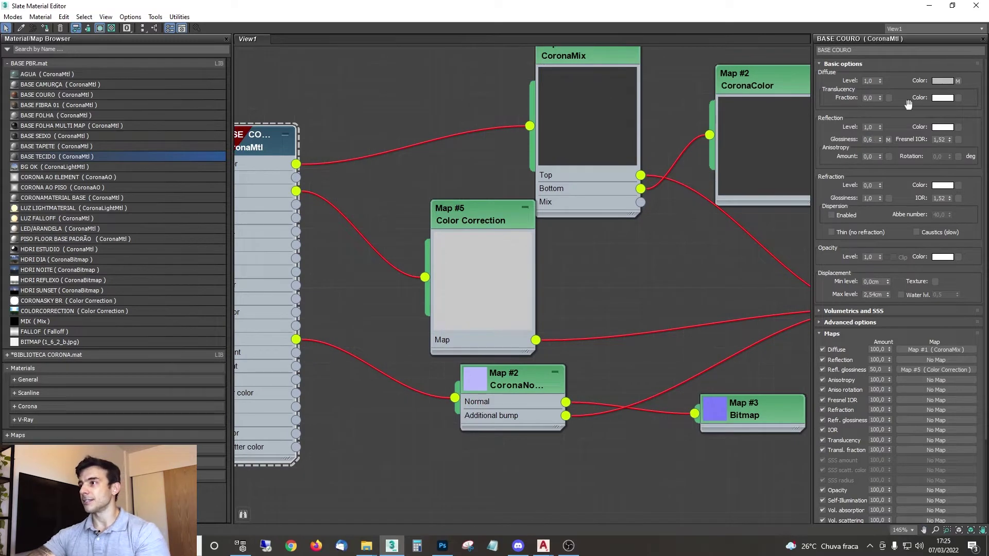
middle_click_drag(680, 259, 655, 256)
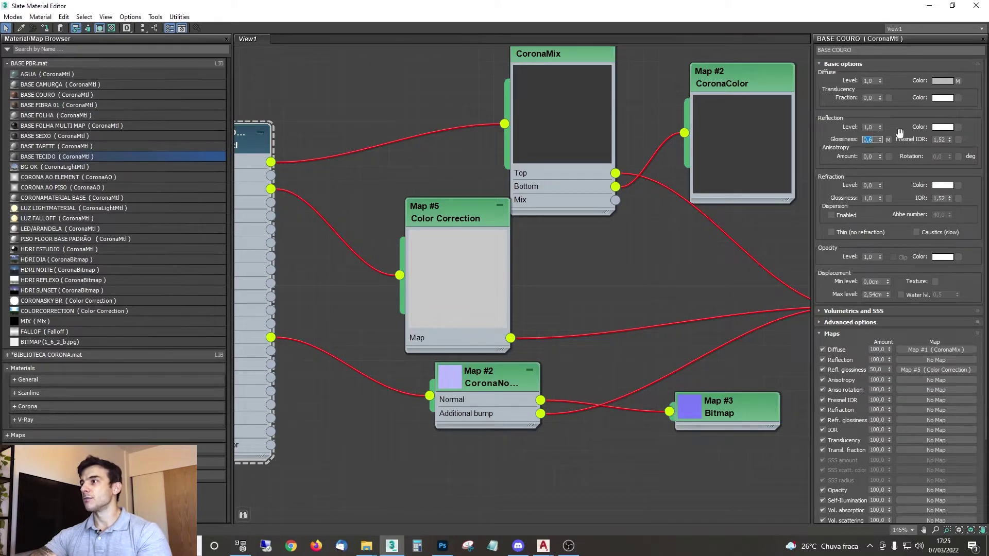
Step: Set BASE COURO's reflection Glossiness to 1 and its Refl. glossiness map amount to 75
type("1")
key("Return")
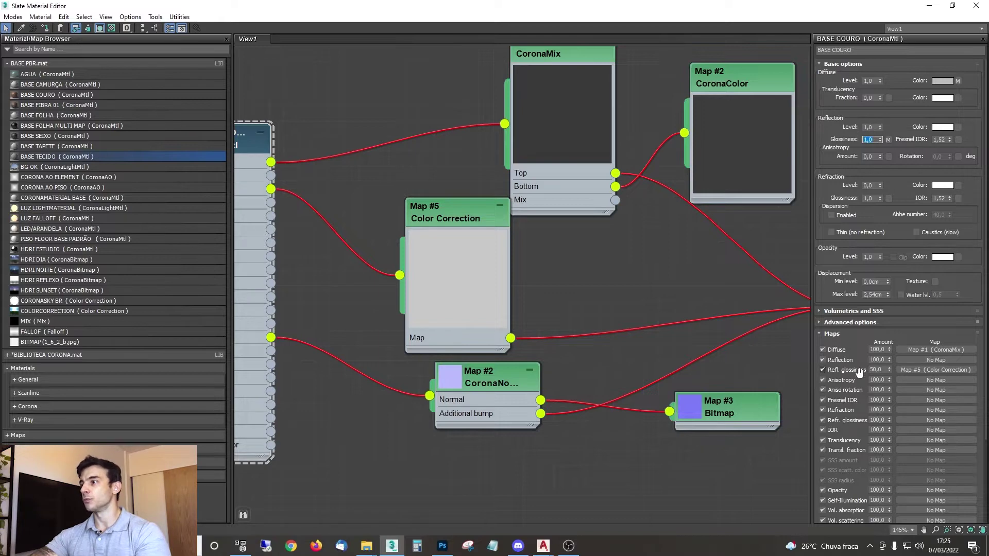
left_click(879, 370)
type("7")
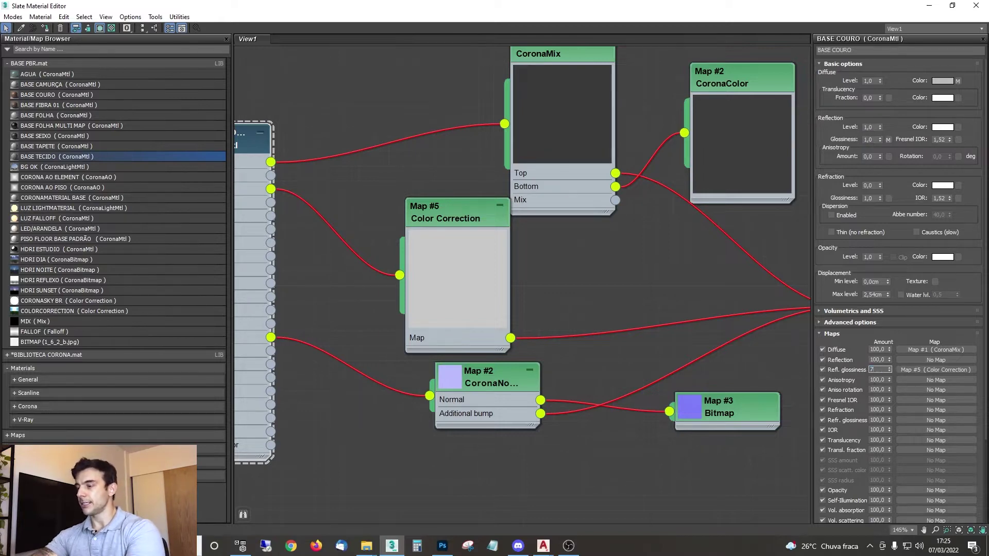
type("5")
key("Return")
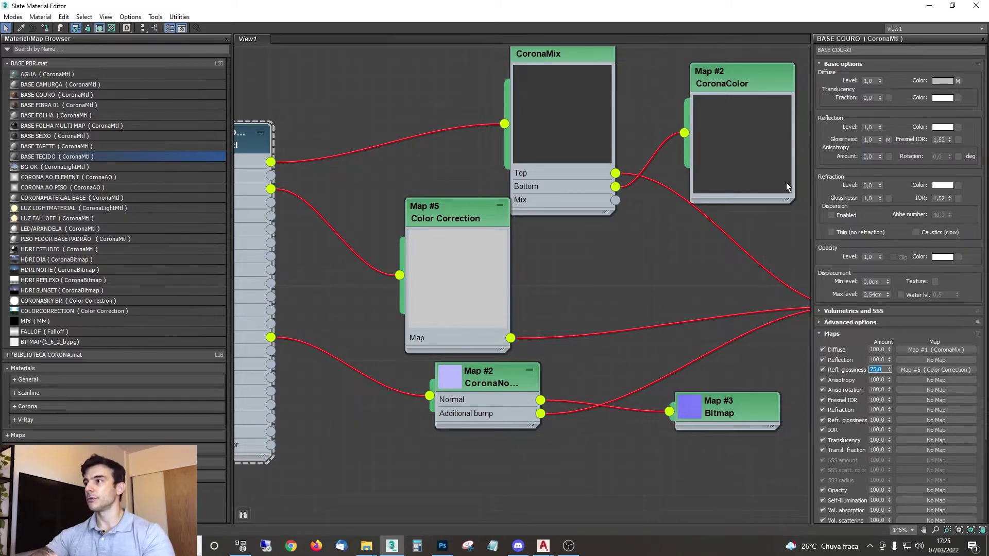
Step: Set BASE COURO's reflection Glossiness to 0,5
middle_click_drag(459, 196, 511, 207)
double_click(385, 179)
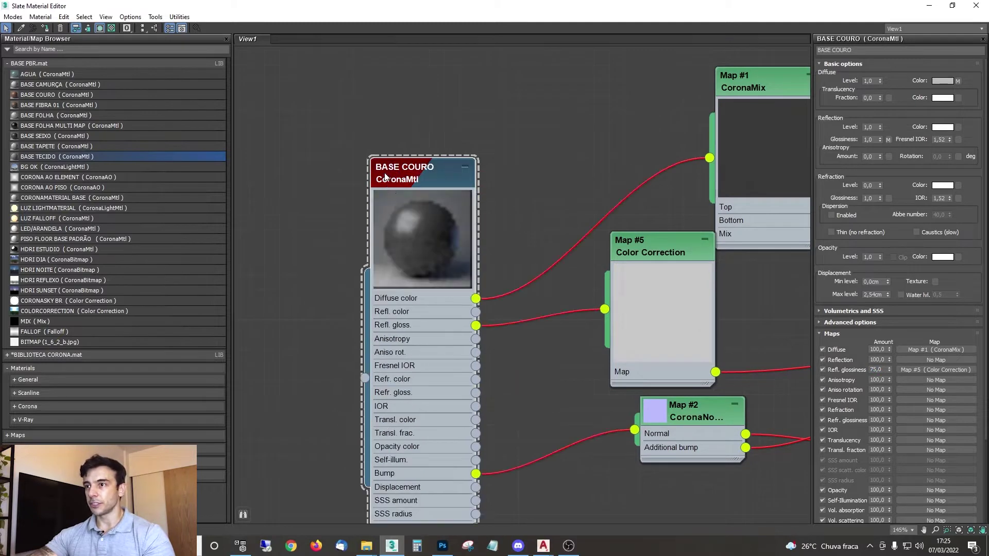
double_click(879, 370)
left_click(869, 139)
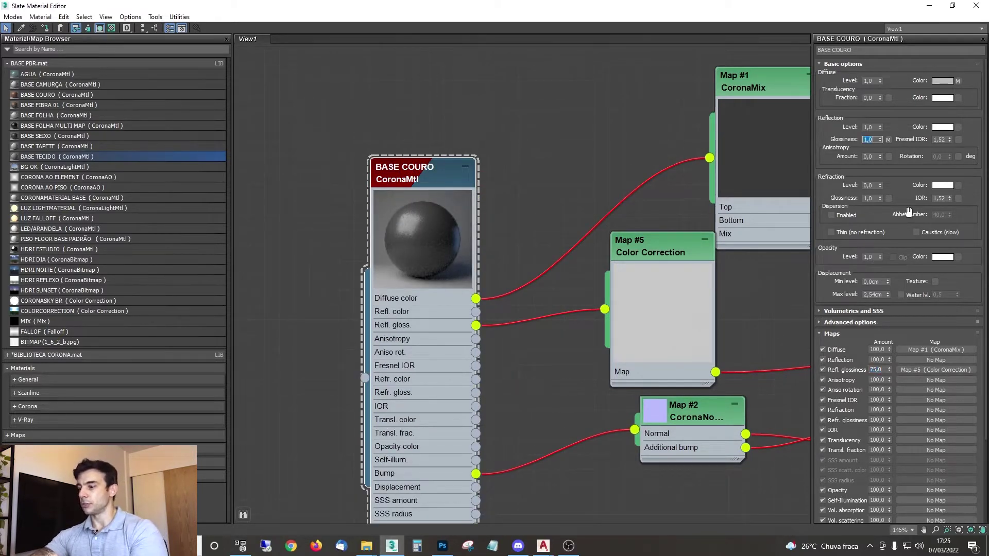
type(",5")
key("Return")
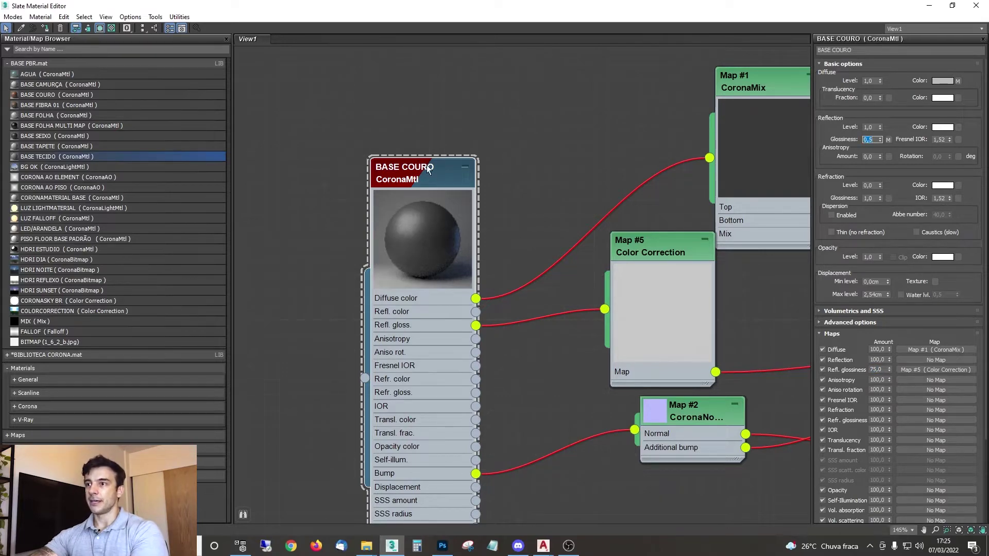
left_click_drag(432, 182, 446, 168)
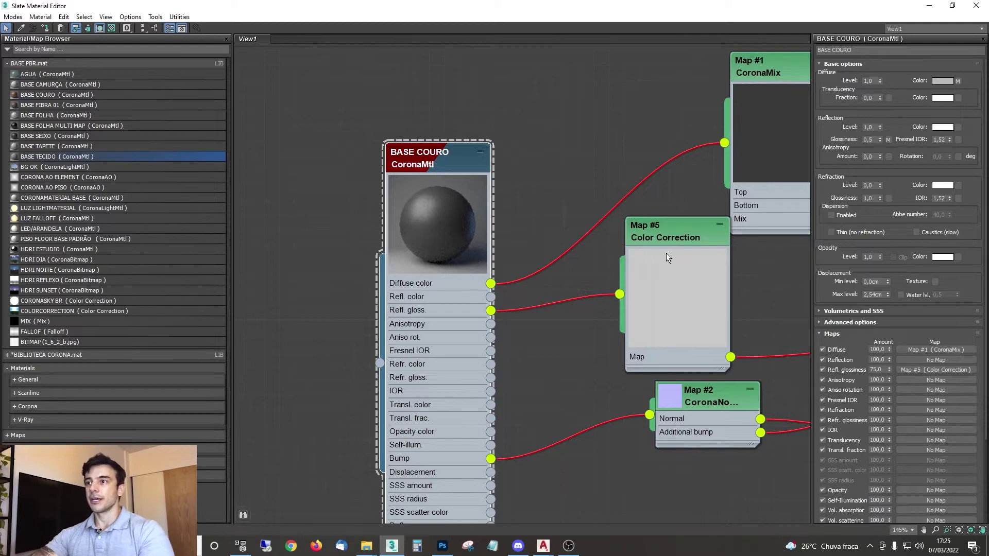
Step: Examine the complete BASE COURO node tree and the neighbouring BASE CAMURÇA node tree
scroll(567, 235, "down", 10)
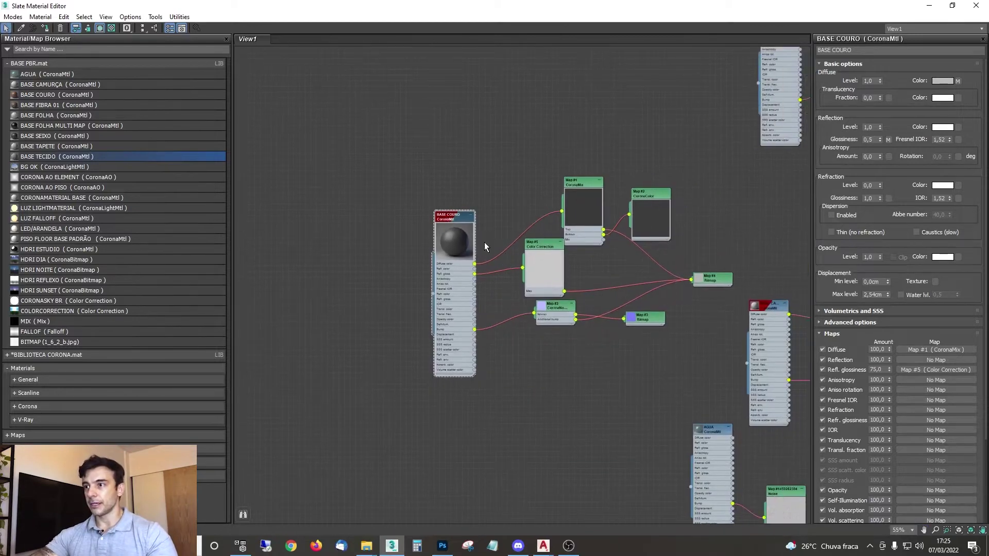
scroll(484, 247, "up", 5)
left_click_drag(335, 145, 326, 108)
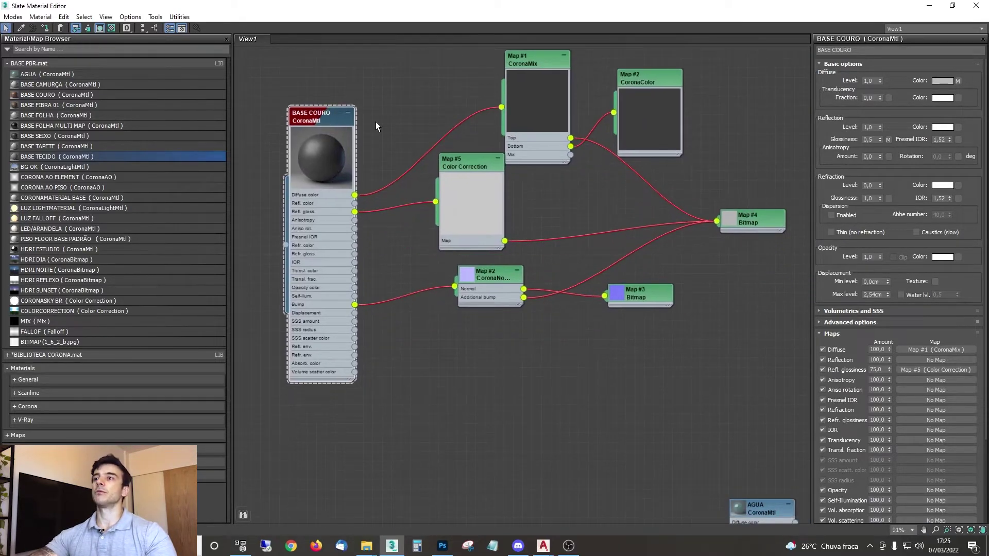
left_click(375, 122)
middle_click_drag(598, 172, 416, 194)
scroll(485, 261, "down", 1)
scroll(485, 262, "down", 3)
scroll(643, 287, "up", 6)
left_click_drag(546, 229, 580, 172)
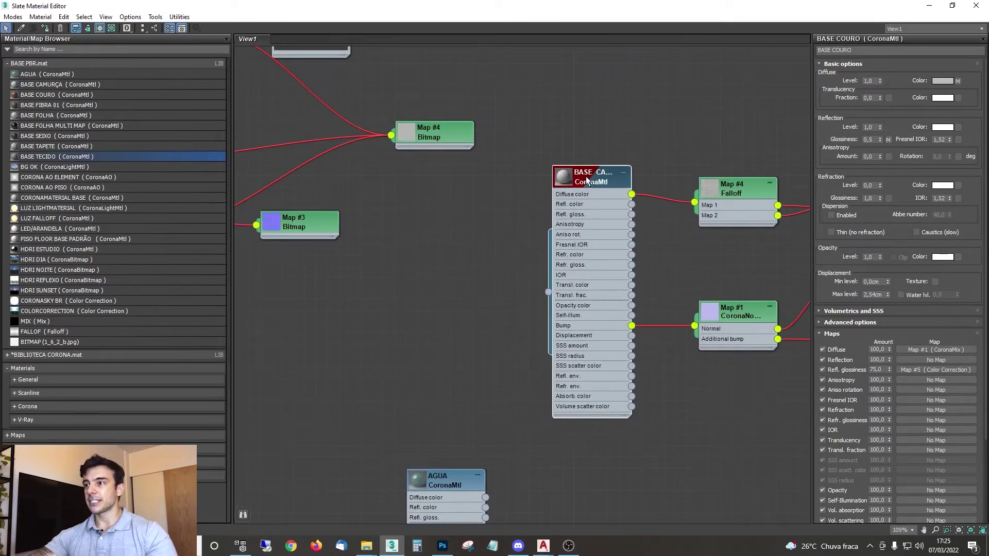
Step: Examine the BASE TAPETE node tree and the settings of its CoronaMix map
scroll(585, 172, "down", 4)
middle_click_drag(489, 334, 493, 168)
middle_click_drag(580, 304, 408, 230)
middle_click_drag(450, 355, 475, 153)
scroll(424, 249, "up", 3)
left_click_drag(465, 166, 382, 240)
left_click(527, 215)
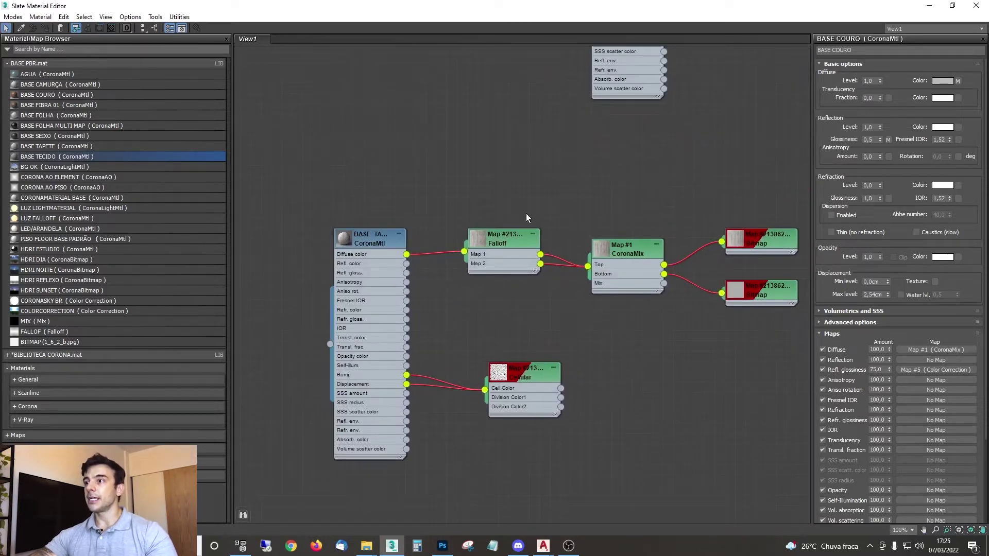
left_click_drag(633, 254, 653, 244)
double_click(653, 243)
middle_click_drag(673, 296, 615, 296)
middle_click_drag(430, 339, 458, 227)
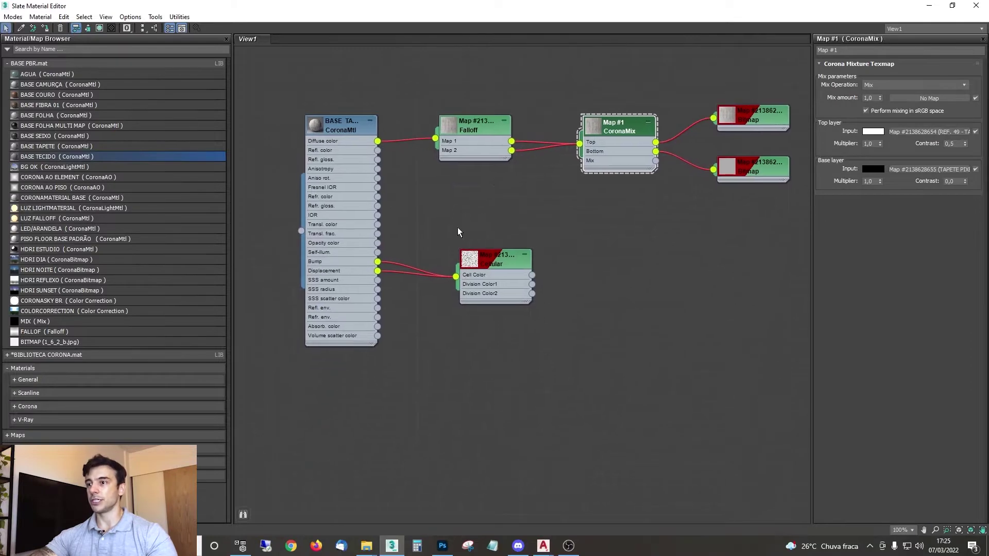
Step: Open the Cellular map feeding BASE TAPETE's bump and displacement, enlarge its preview and reposition the node
scroll(457, 229, "up", 3)
double_click(510, 268)
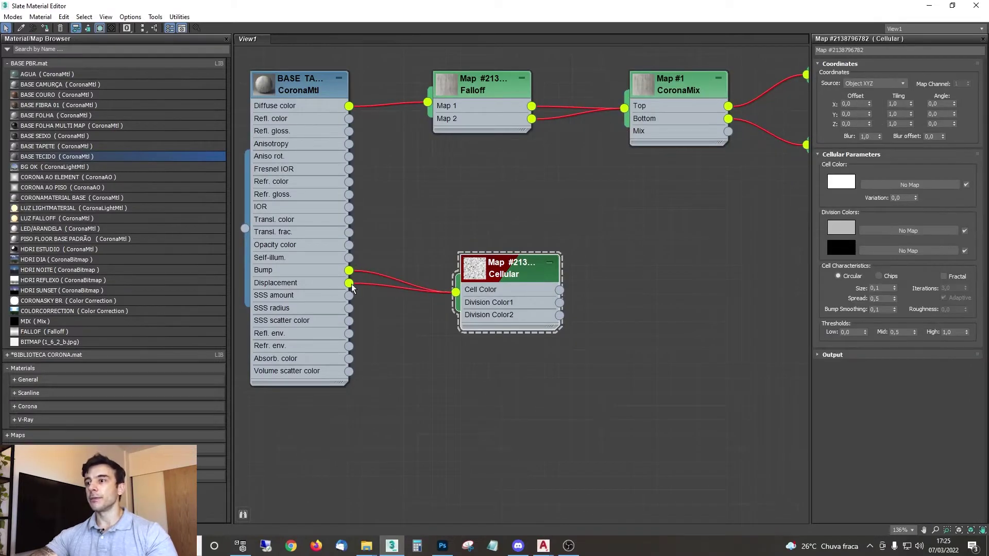
double_click(474, 268)
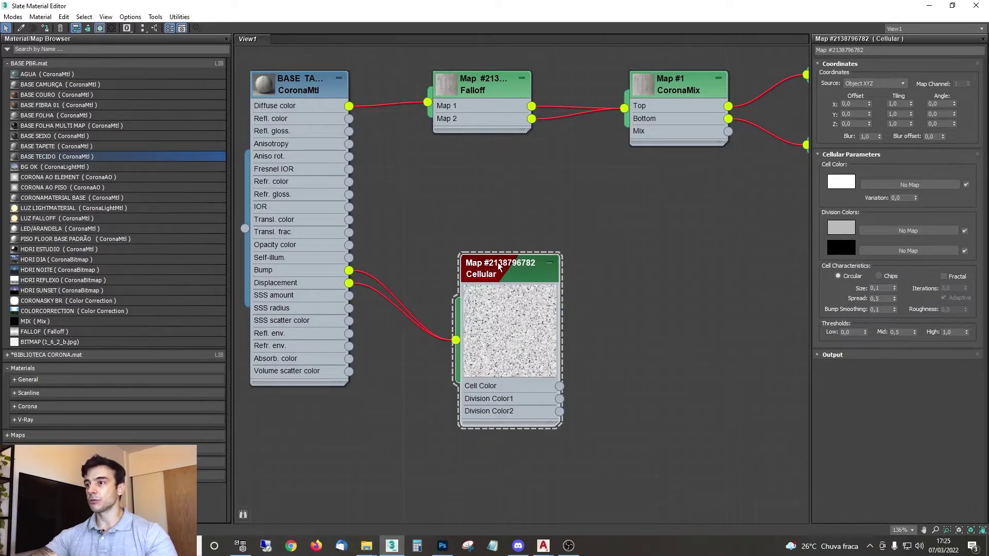
left_click_drag(499, 278, 540, 248)
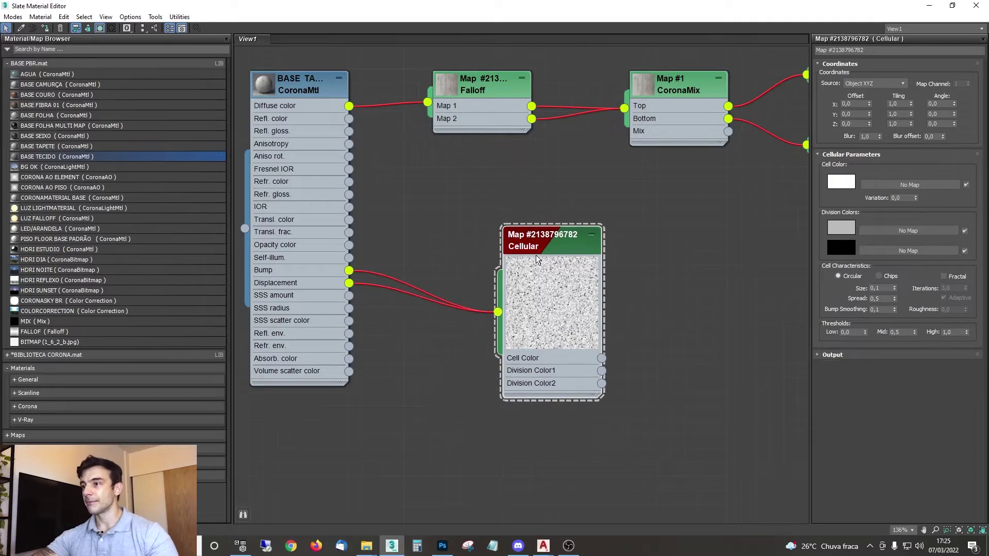
scroll(537, 330, "up", 4)
scroll(610, 270, "down", 3)
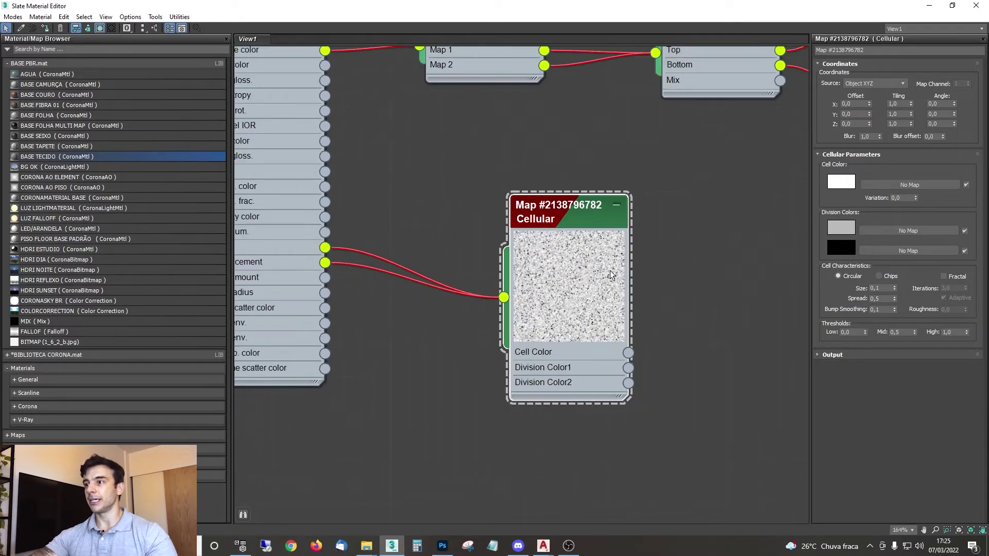
scroll(603, 249, "down", 1)
middle_click_drag(580, 314, 638, 340)
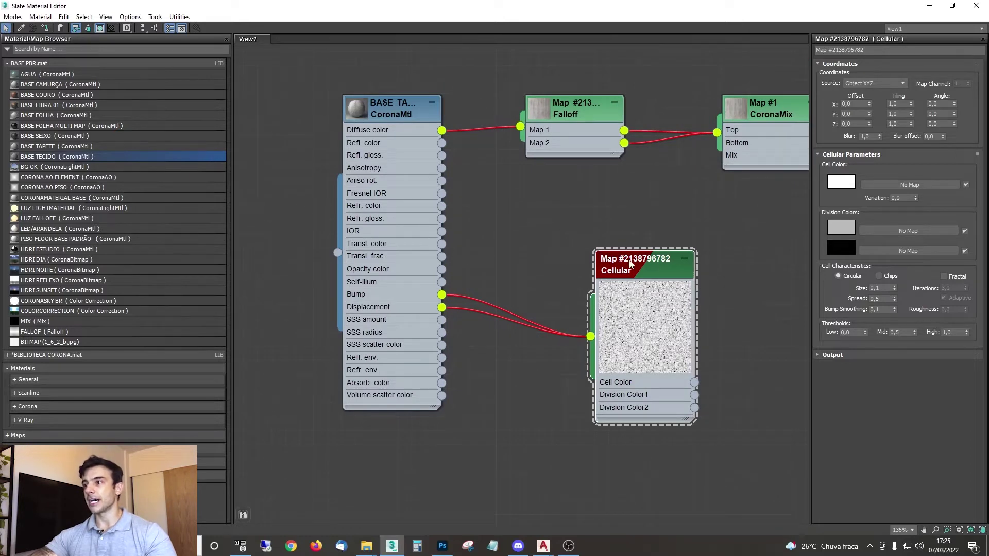
Step: Check the displacement Min level and Max level of BASE TAPETE
left_click(385, 111)
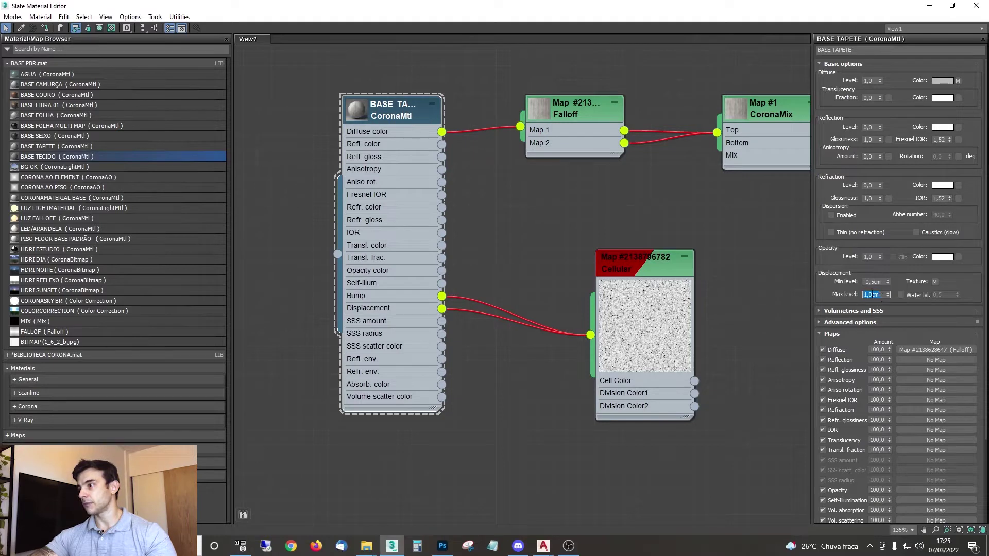
left_click(877, 282)
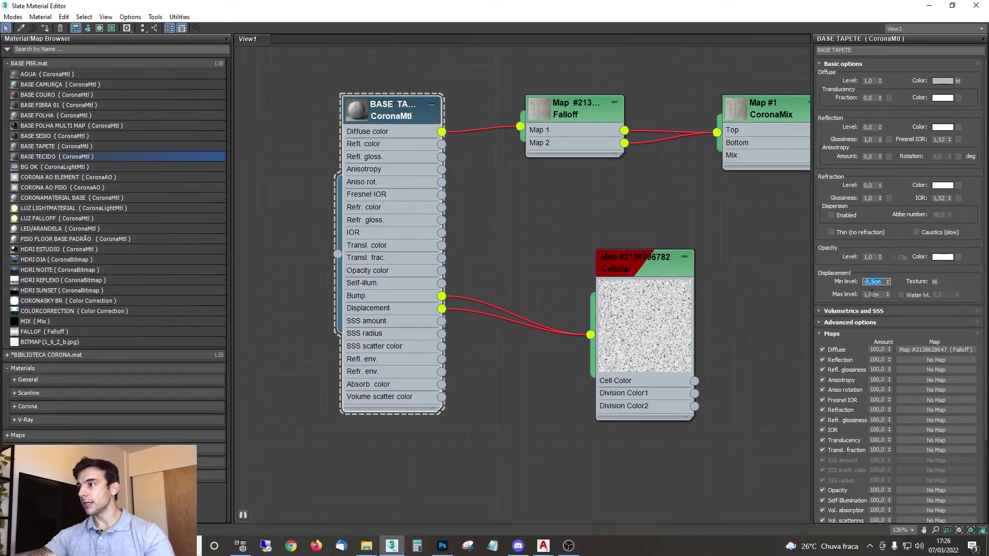
middle_click_drag(653, 224, 618, 298)
middle_click_drag(547, 222, 354, 226)
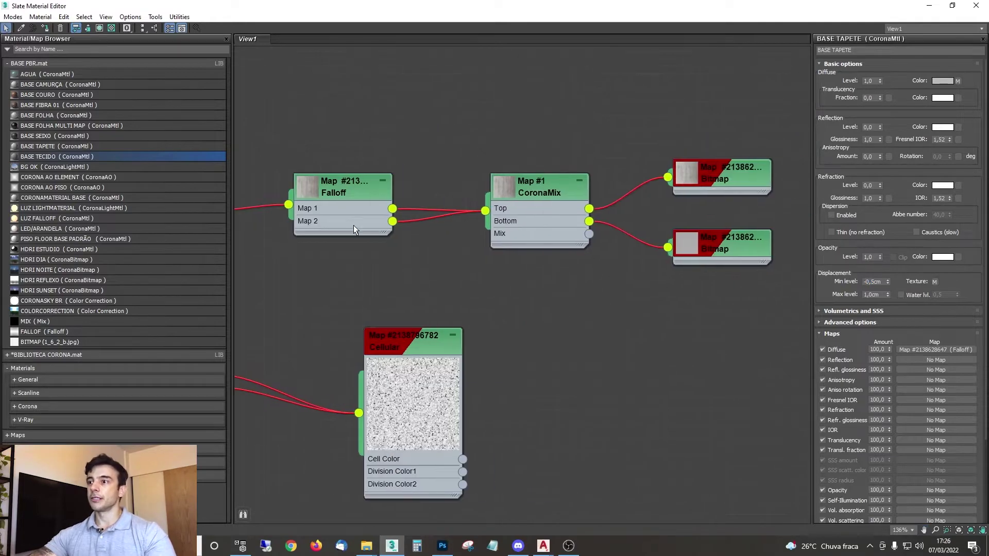
Step: View the image and crop area of the bitmap in the CoronaMix map's Top slot
double_click(709, 177)
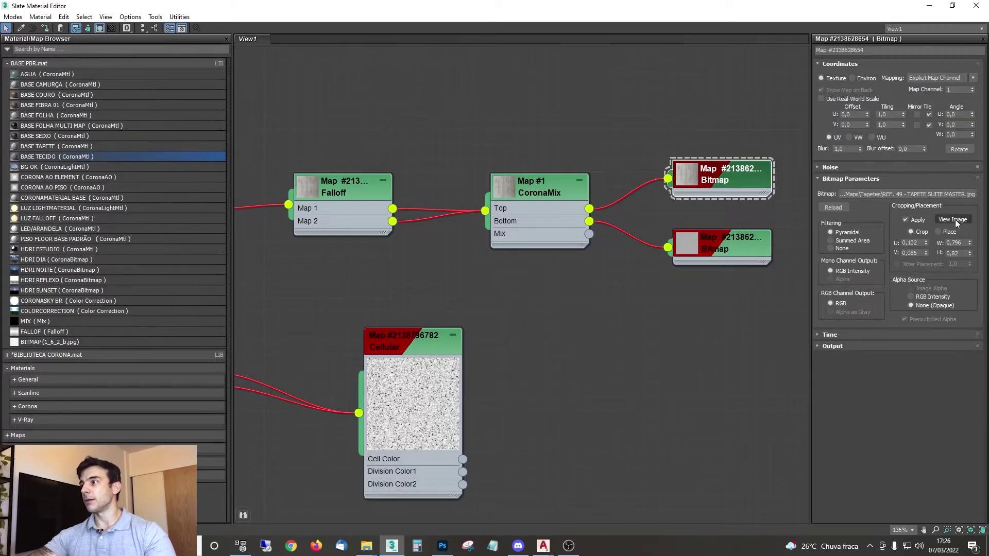
left_click(954, 220)
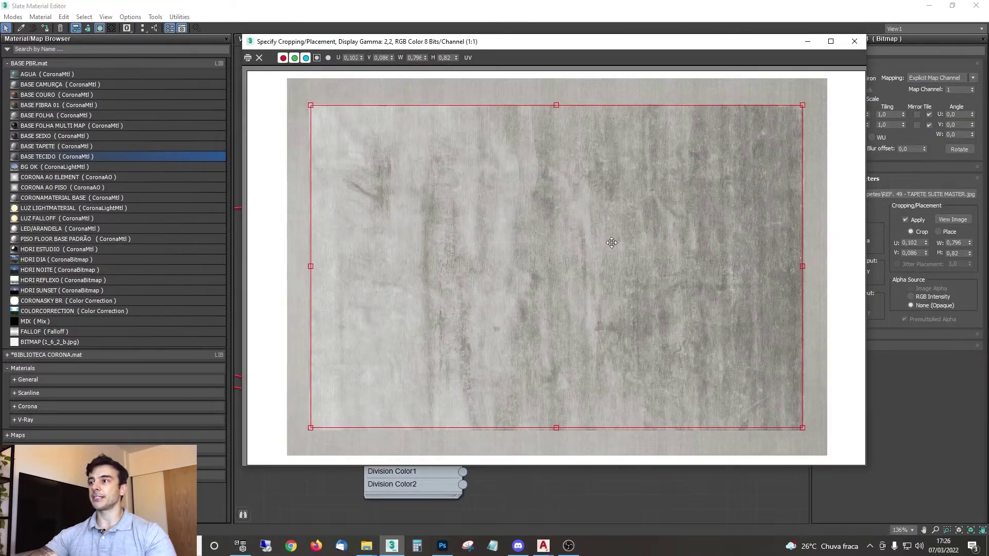
left_click(854, 41)
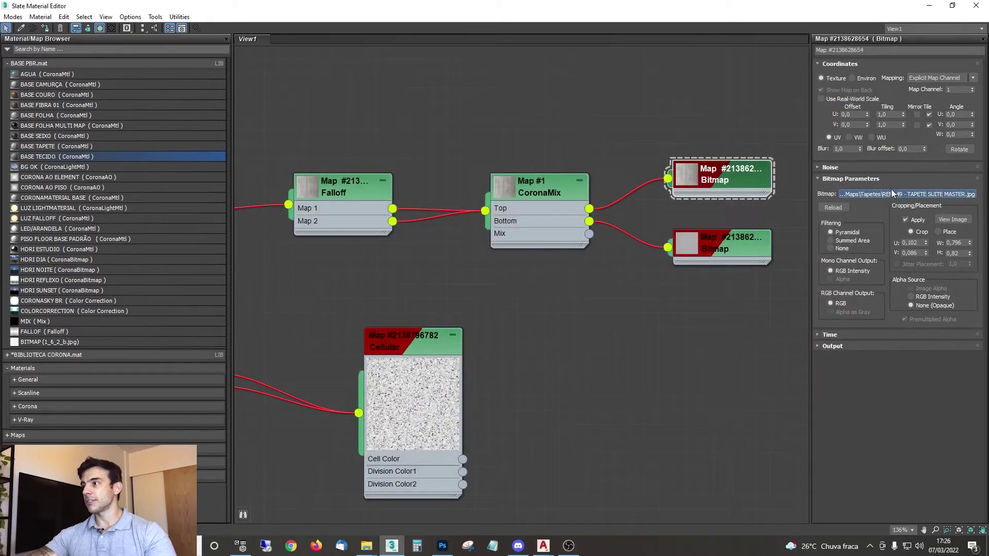
Step: Replace the image of the CoronaMix map's Top bitmap with KAMY DARK BLUE.jpg from the Tapetes folder
left_click(892, 193)
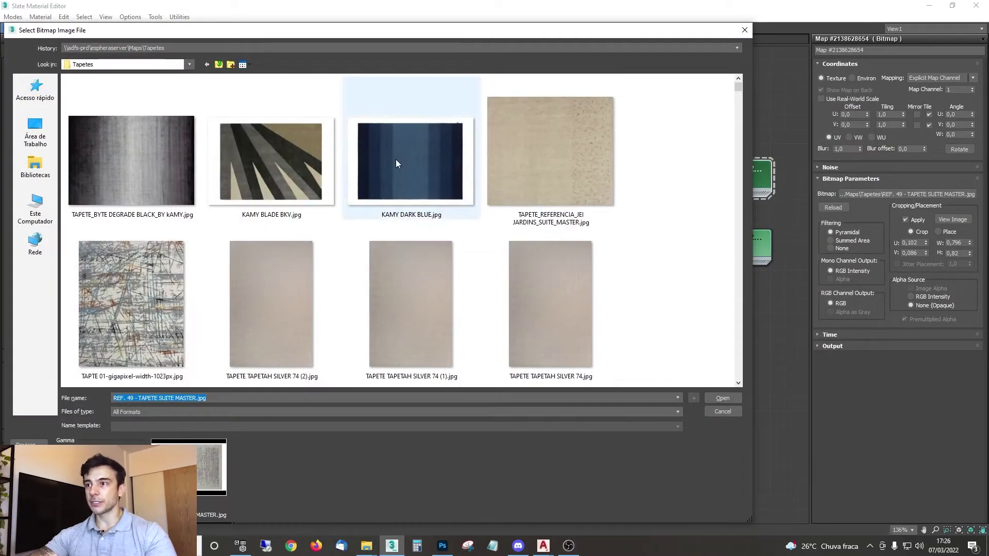
double_click(385, 144)
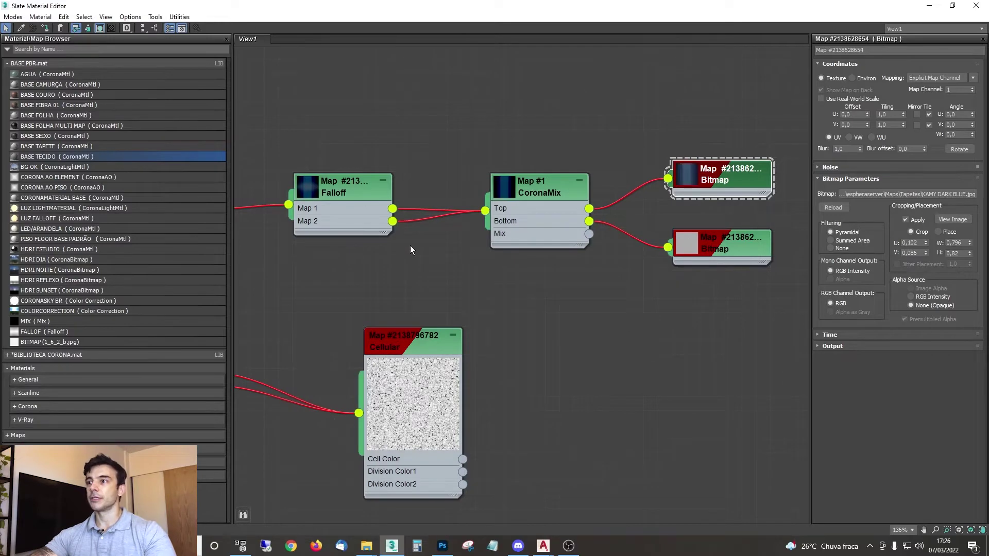
middle_click_drag(471, 211, 648, 175)
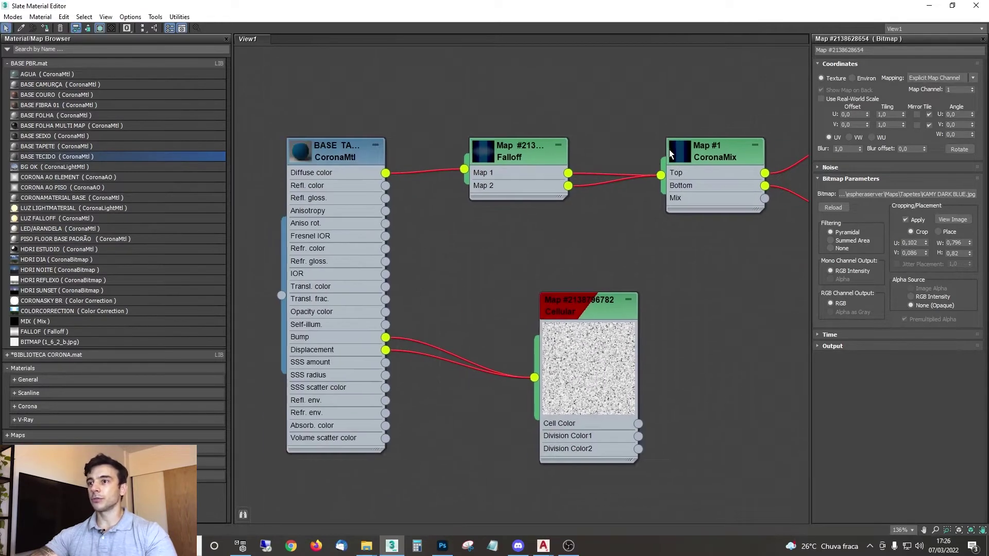
middle_click_drag(497, 259, 530, 248)
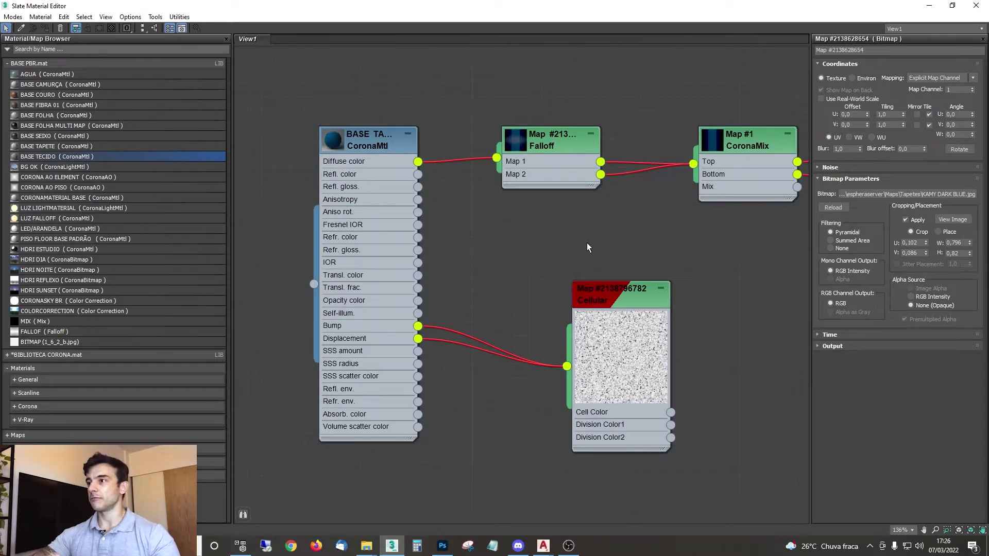
Step: Delete all material node trees from View1
scroll(586, 243, "down", 6)
left_click_drag(384, 400, 381, 402)
middle_click_drag(529, 138, 585, 336)
scroll(550, 301, "down", 4)
middle_click_drag(564, 253, 545, 302)
scroll(619, 150, "down", 5)
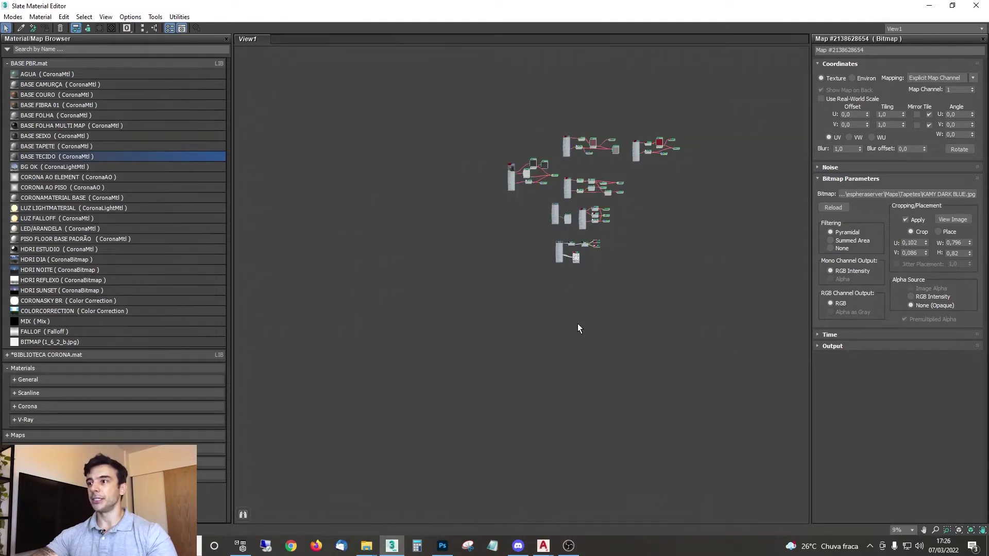
scroll(619, 179, "up", 5)
scroll(540, 146, "down", 2)
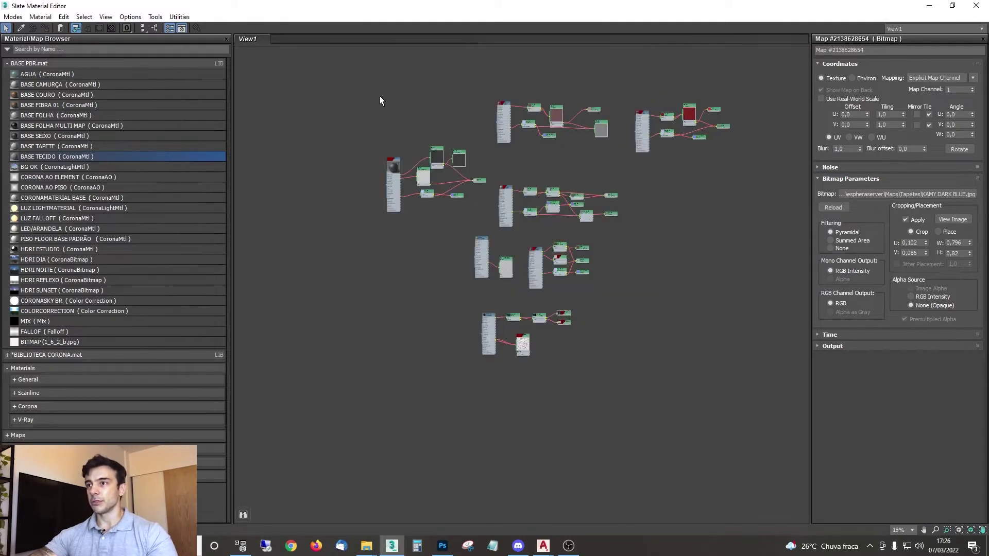
left_click_drag(358, 53, 777, 440)
key("Delete")
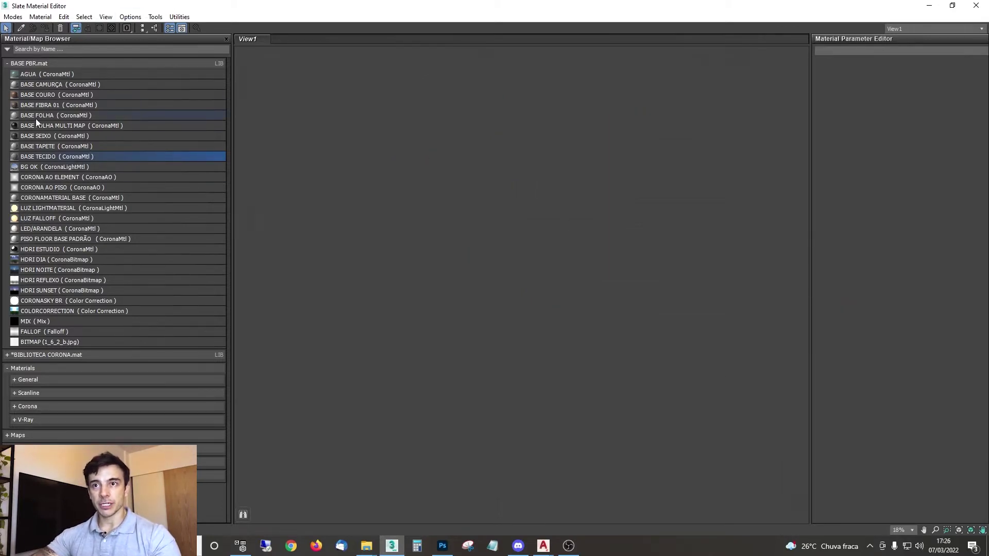
Step: Add the BASE FOLHA and BASE FOLHA MULTI MAP materials from the library to the empty view
left_click_drag(35, 115, 359, 154)
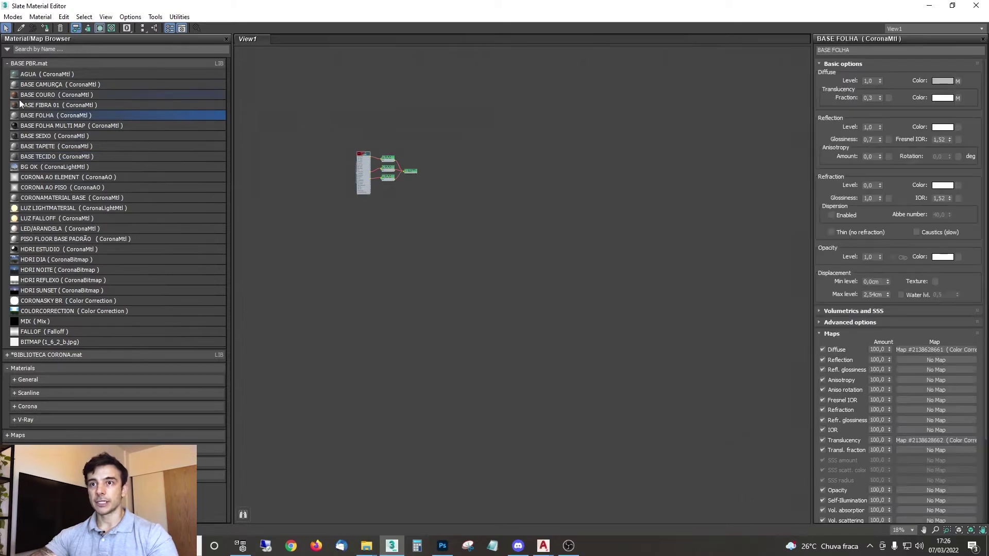
left_click_drag(28, 128, 354, 247)
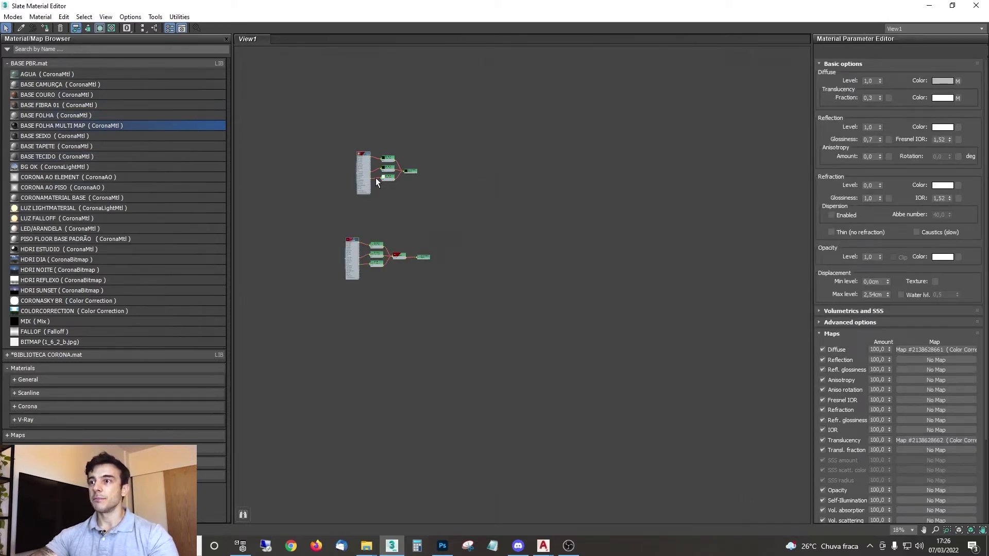
Step: Start choosing an image for BASE FOLHA's shared Bitmap map and browse to the Texturas vegeta folder
scroll(376, 161, "up", 4)
scroll(378, 163, "up", 4)
double_click(593, 173)
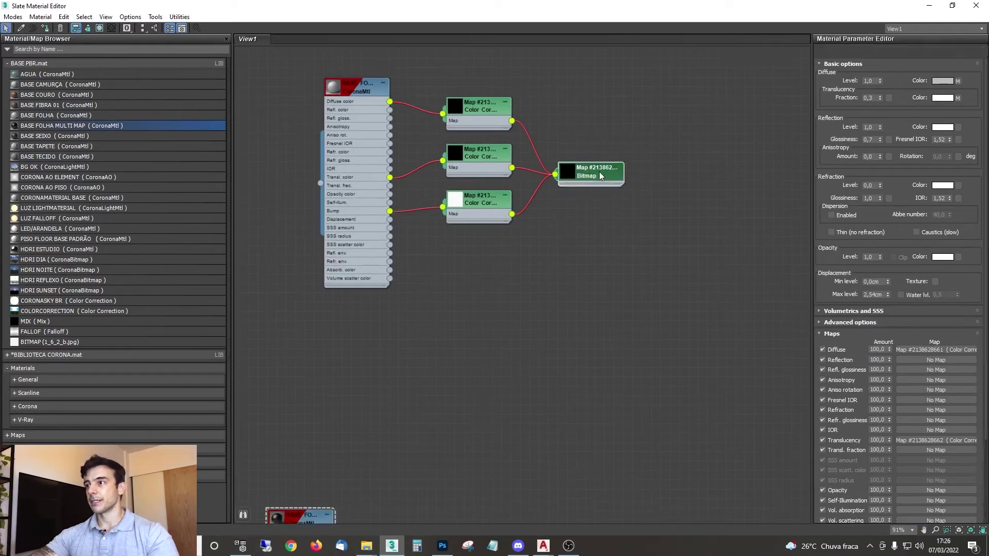
left_click(899, 194)
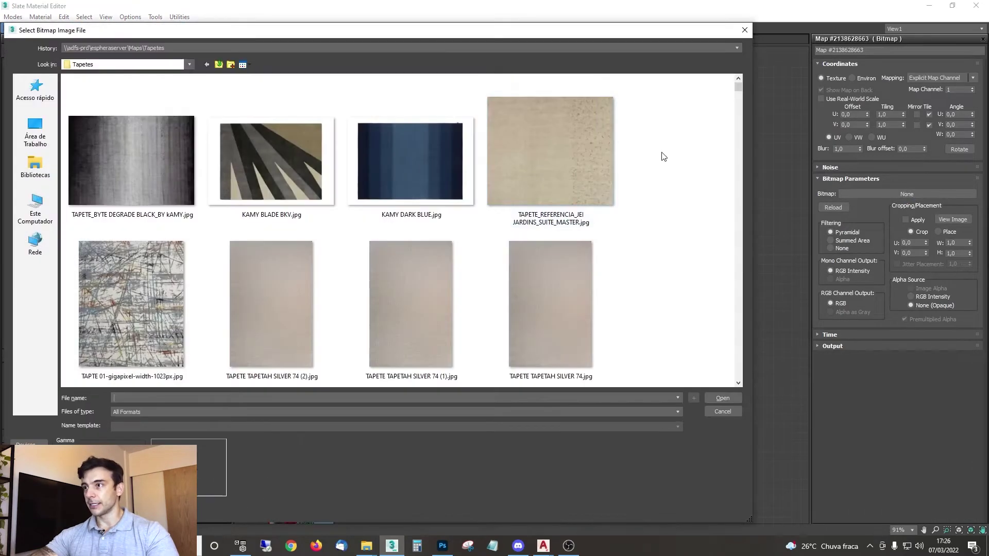
left_click(219, 65)
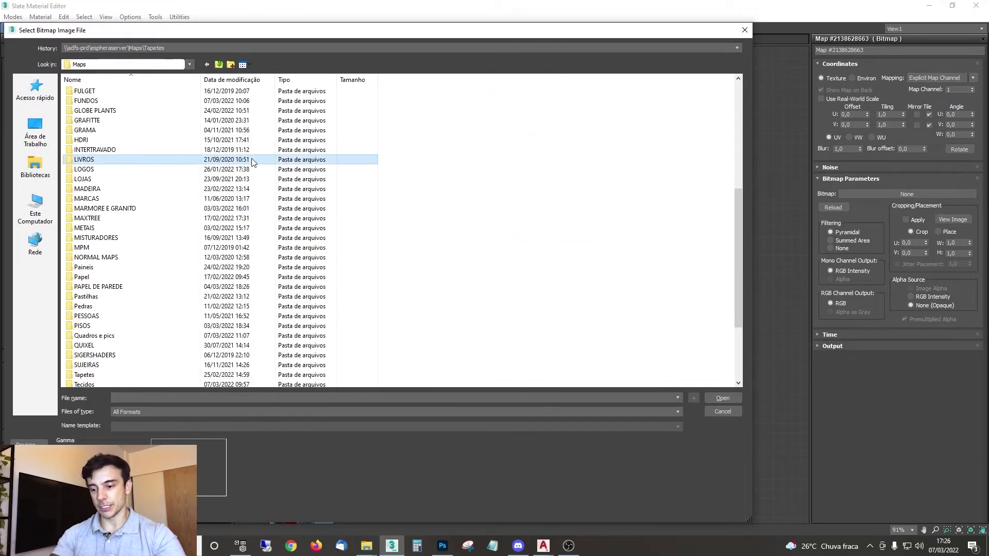
scroll(252, 161, "down", 4)
double_click(247, 316)
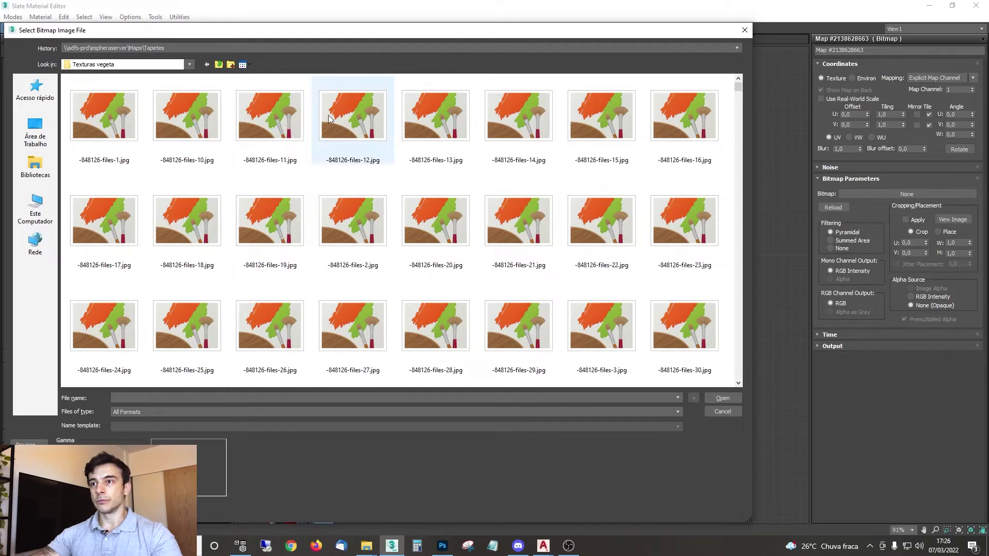
Step: Load _hydrangea_leaf_front_dm.jpg into BASE FOLHA's shared Bitmap map, viewing the folder with extra large icons, and enlarge the map node's preview
left_click(415, 191)
left_click(243, 65)
left_click(283, 78)
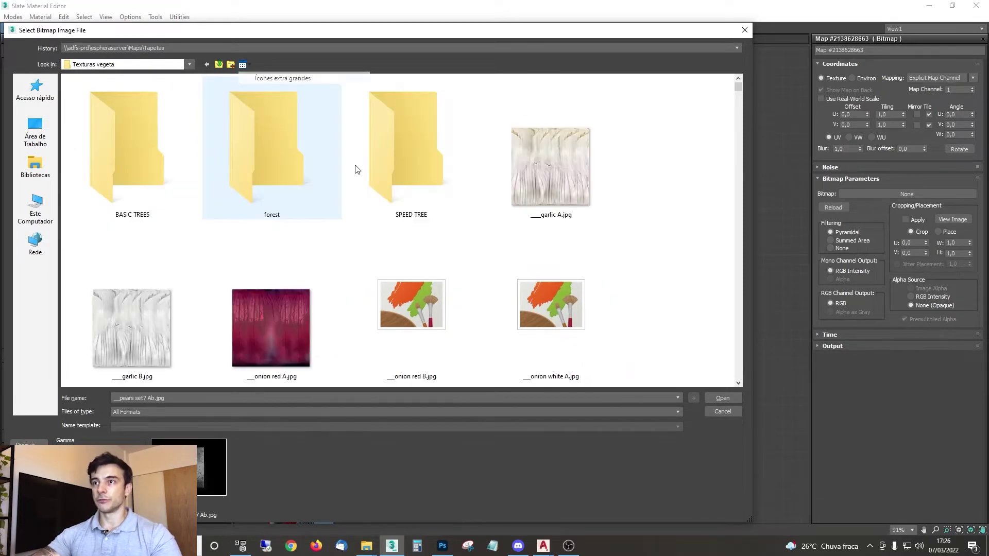
scroll(440, 212, "down", 2, "ctrl")
scroll(434, 232, "down", 3)
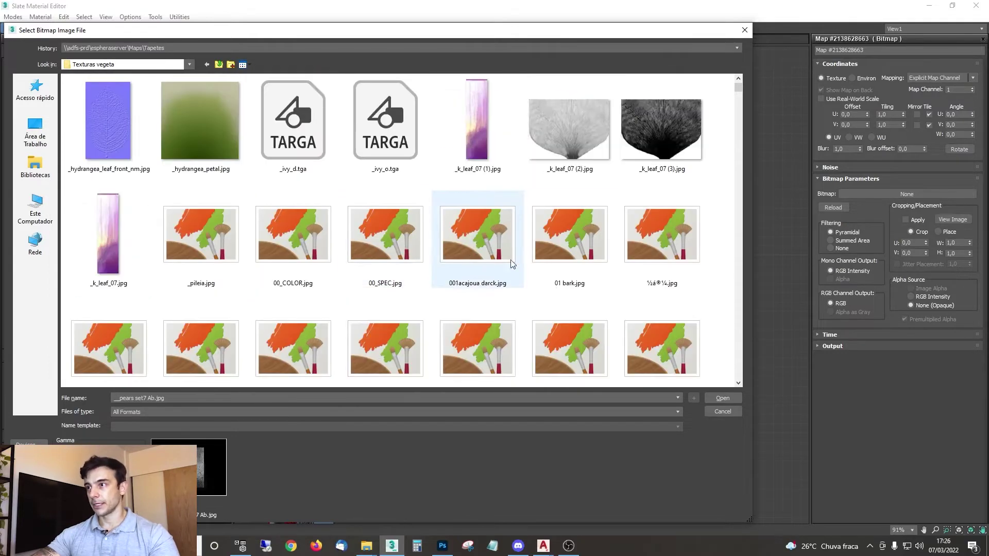
scroll(649, 222, "up", 2)
double_click(660, 169)
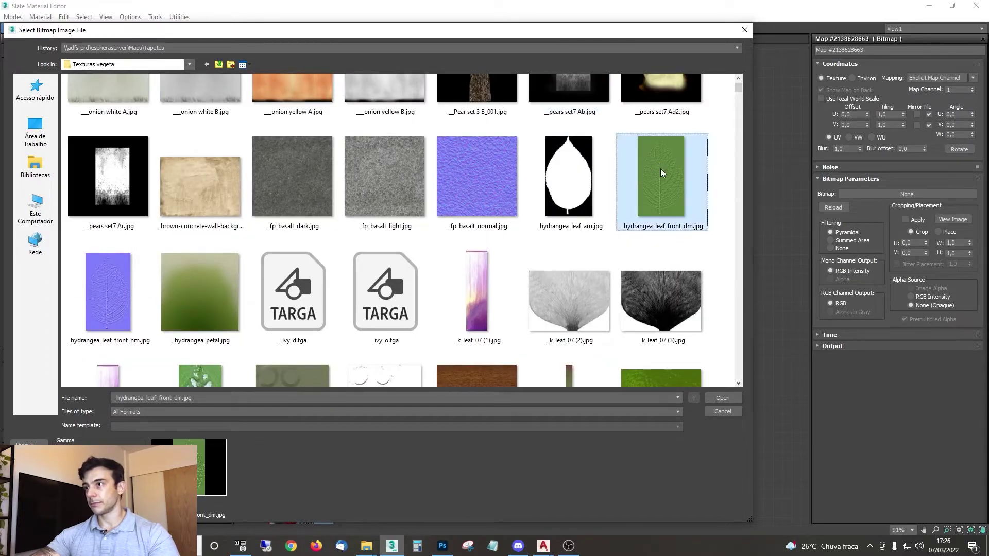
double_click(568, 175)
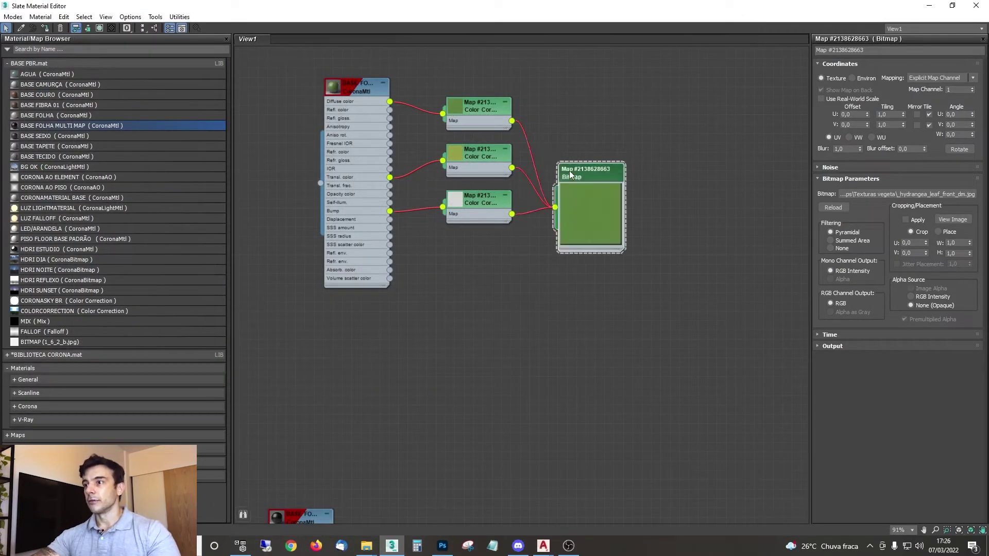
Step: Move the leaf Bitmap node towards BASE FOLHA MULTI MAP and connect it to the CoronaMultiMap's Color 0 input in place of the empty bitmap
middle_click_drag(525, 149, 518, 188)
scroll(519, 186, "down", 4)
middle_click_drag(505, 261, 516, 194)
scroll(530, 299, "up", 2)
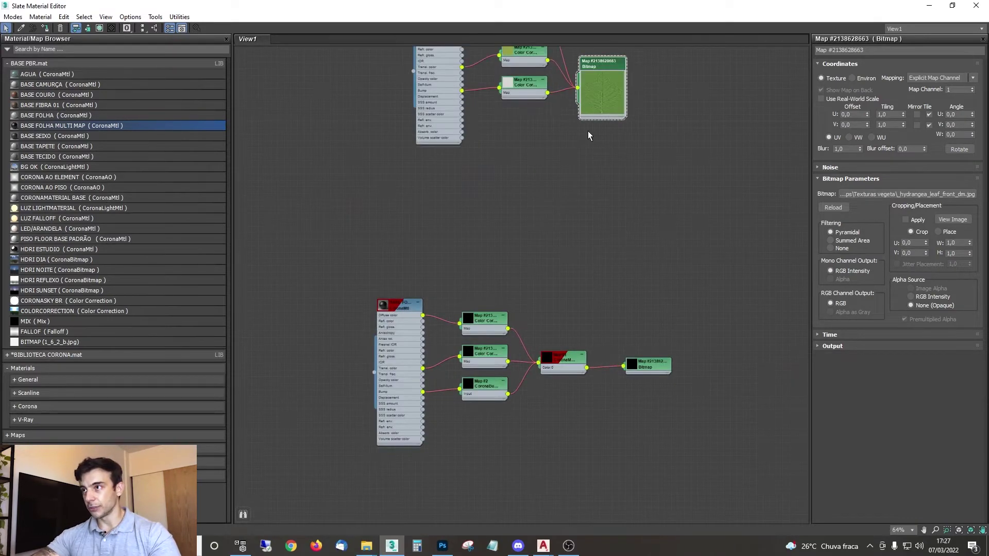
left_click_drag(590, 117, 662, 300)
scroll(642, 307, "up", 3)
left_click_drag(674, 212, 565, 364)
middle_click_drag(542, 347, 605, 368)
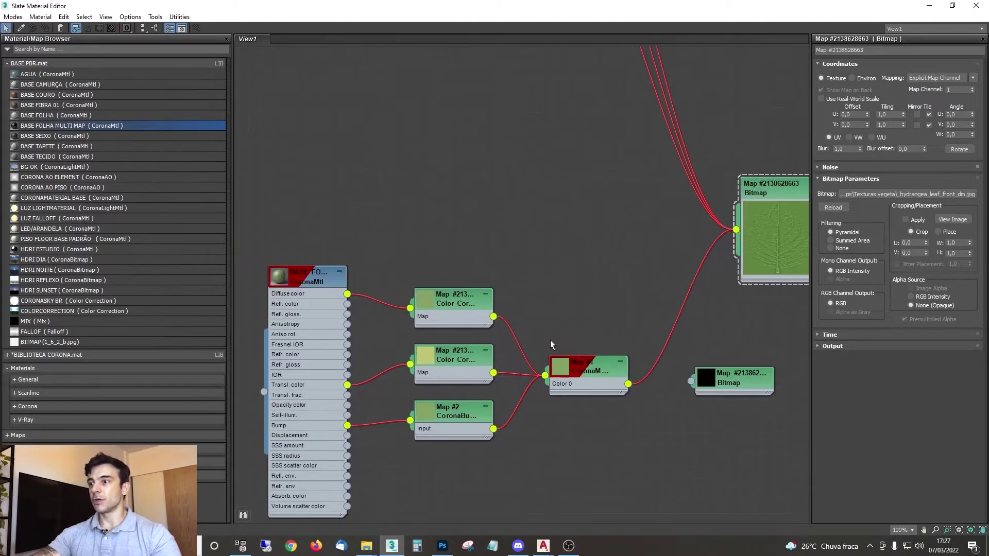
Step: Examine the parameters of the CoronaMultiMap and of the BASE FOLHA MULTI MAP material it feeds
left_click(599, 374)
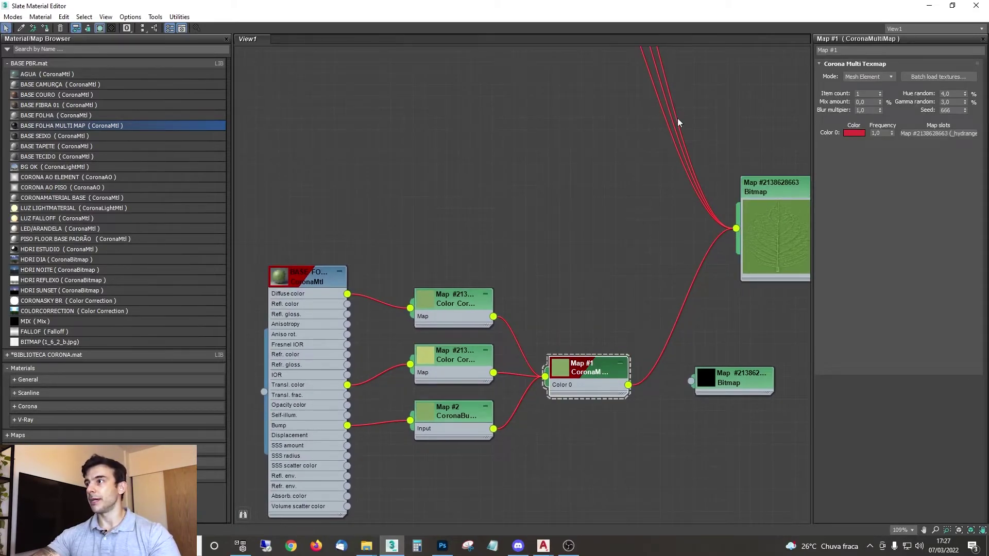
middle_click_drag(678, 123, 635, 246)
scroll(635, 246, "down", 1)
middle_click_drag(563, 228, 559, 162)
left_click(911, 80)
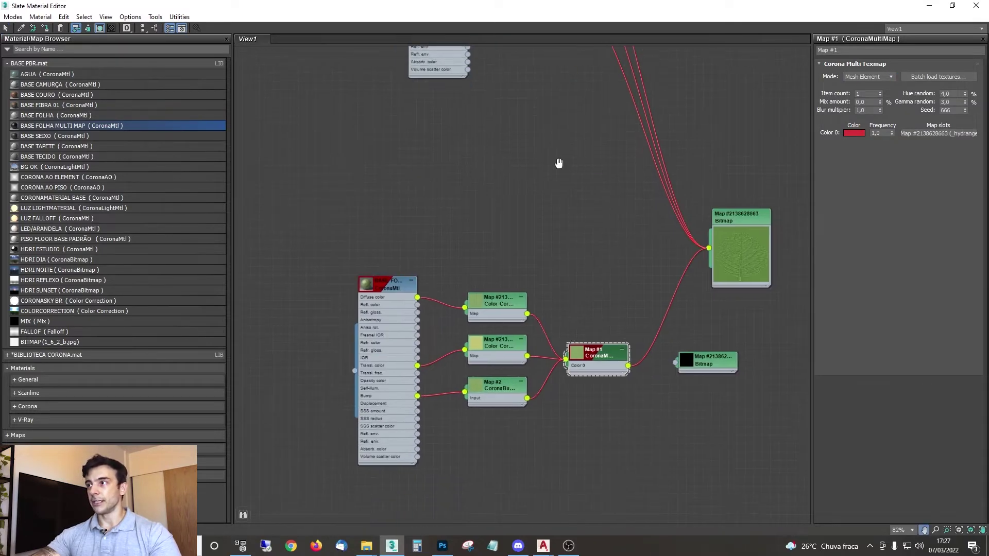
left_click(397, 279)
Step: Delete the BASE FOLHA material and its three Color Correction nodes, keeping the leaf Bitmap and the BASE FOLHA MULTI MAP tree
middle_click_drag(493, 225, 452, 415)
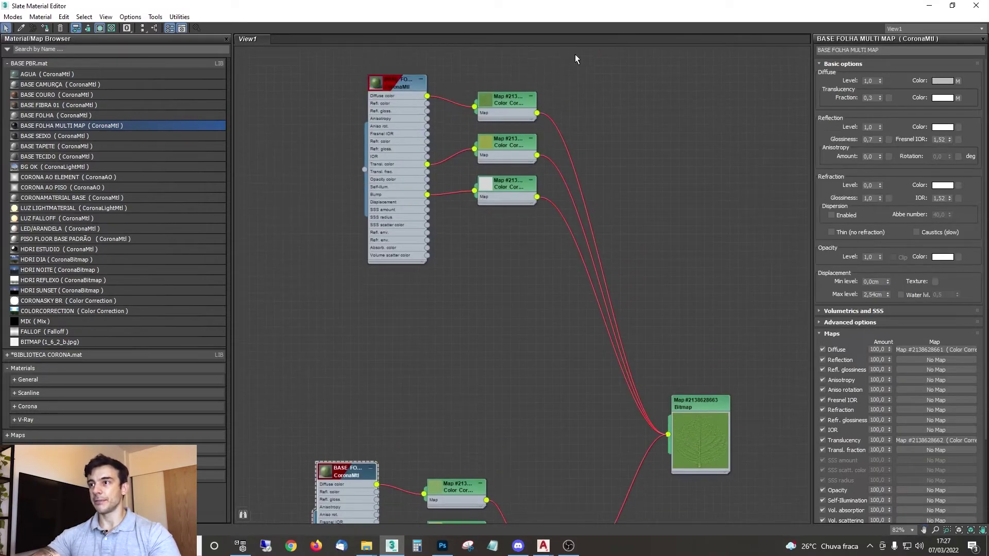
middle_click_drag(453, 481, 459, 258)
middle_click_drag(533, 287, 522, 168)
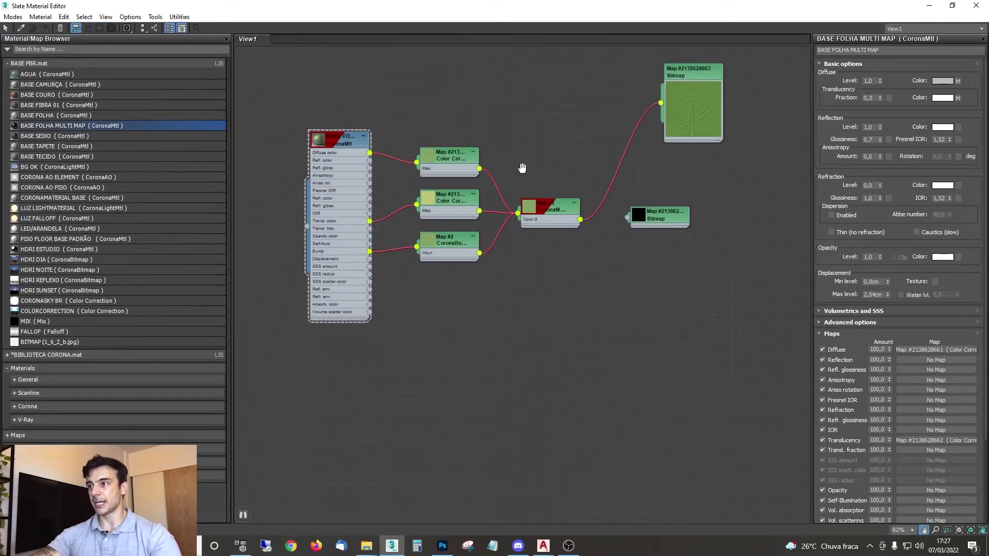
Step: Move the unused black Bitmap node further down and bring the leaf Bitmap node level with the CoronaMultiMap
left_click_drag(651, 218, 668, 339)
scroll(685, 138, "up", 2)
left_click_drag(700, 70, 688, 190)
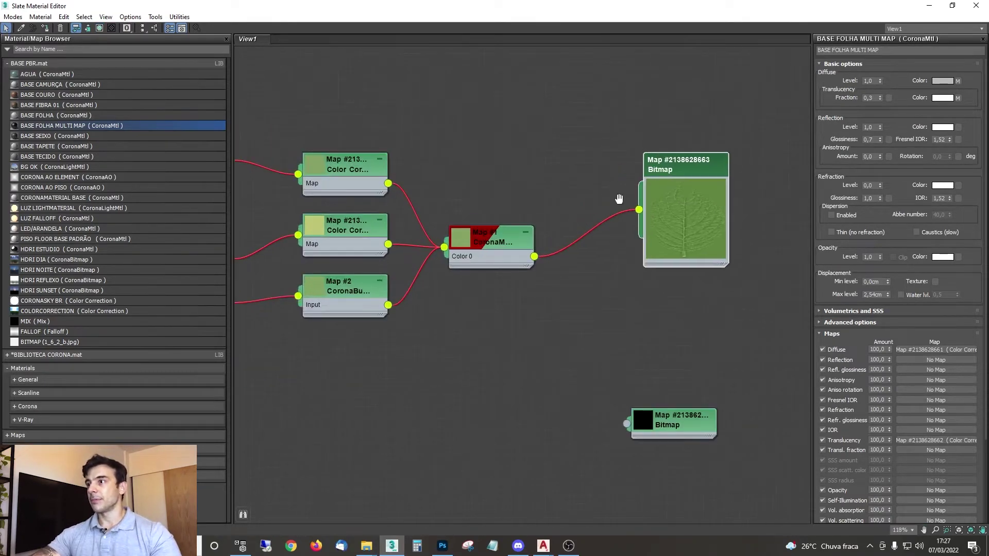
middle_click_drag(620, 199, 701, 178)
Step: Browse the Texturas vegeta folder for other images for the leaf Bitmap, and close the file chooser without picking one
double_click(775, 141)
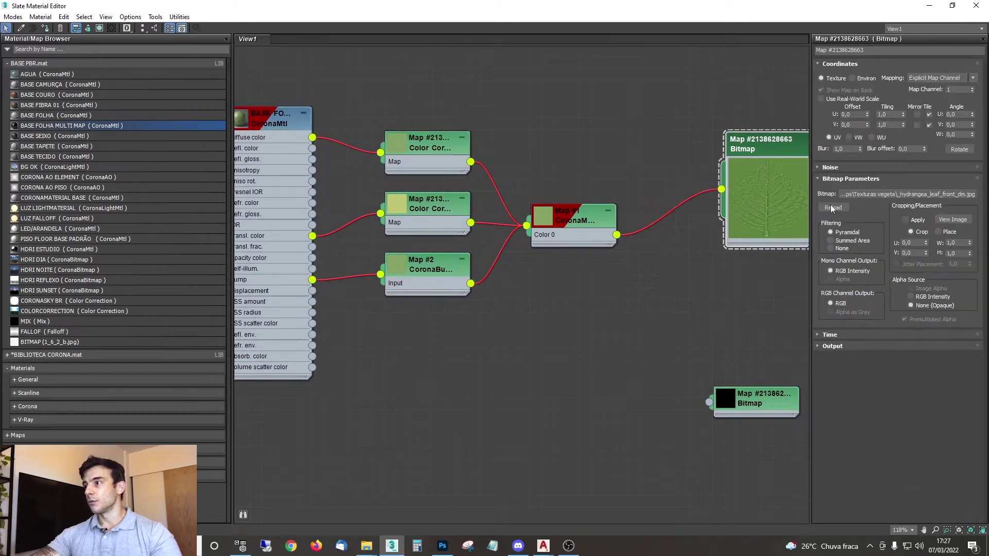
left_click(896, 194)
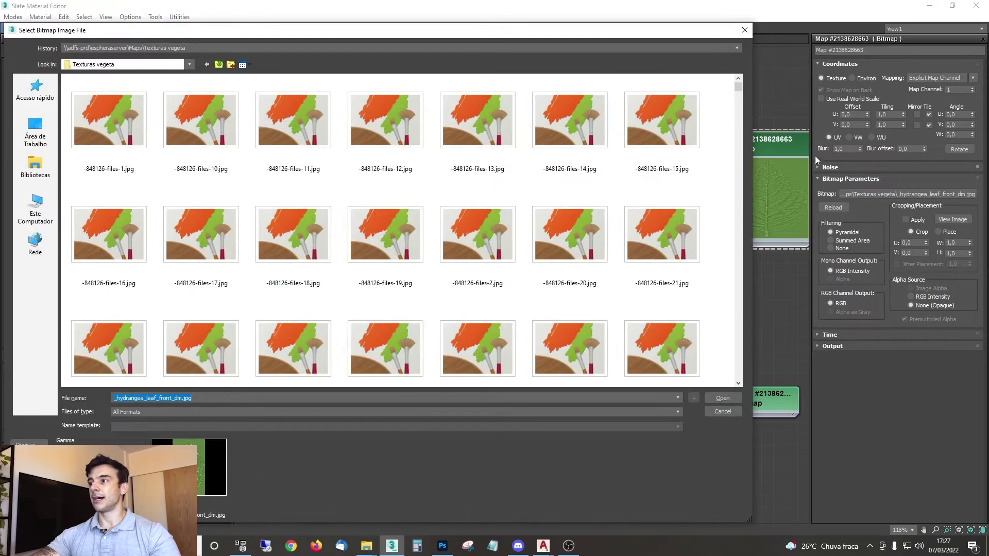
scroll(518, 186, "up", 5)
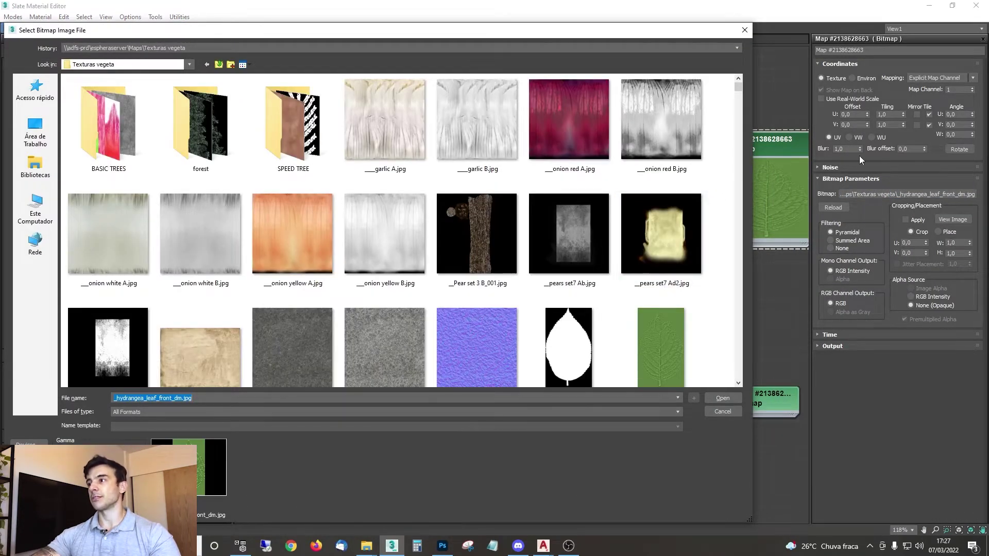
scroll(453, 227, "down", 5)
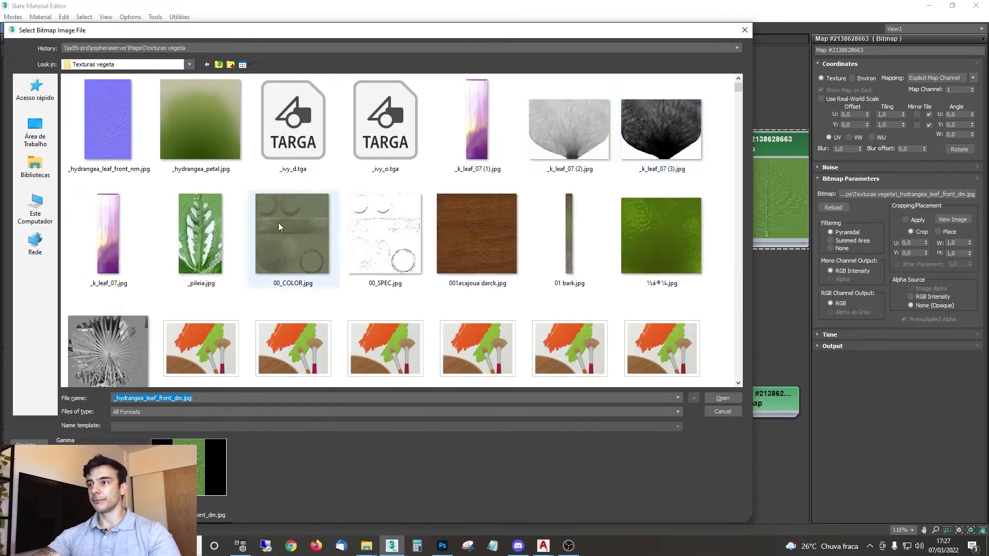
scroll(644, 201, "down", 5)
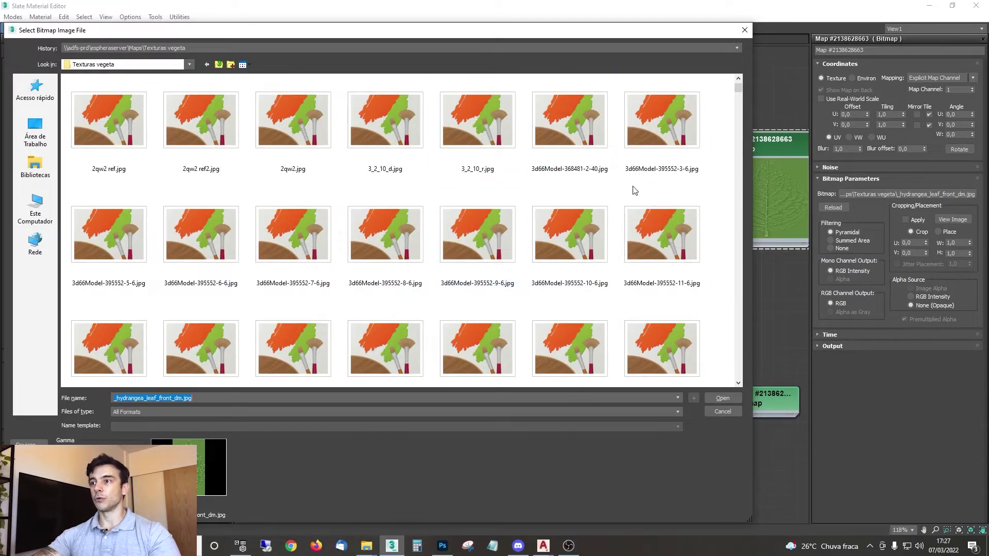
left_click(716, 415)
Step: Inspect the available Mode options of the CoronaMultiMap, keeping Mesh Element
double_click(584, 221)
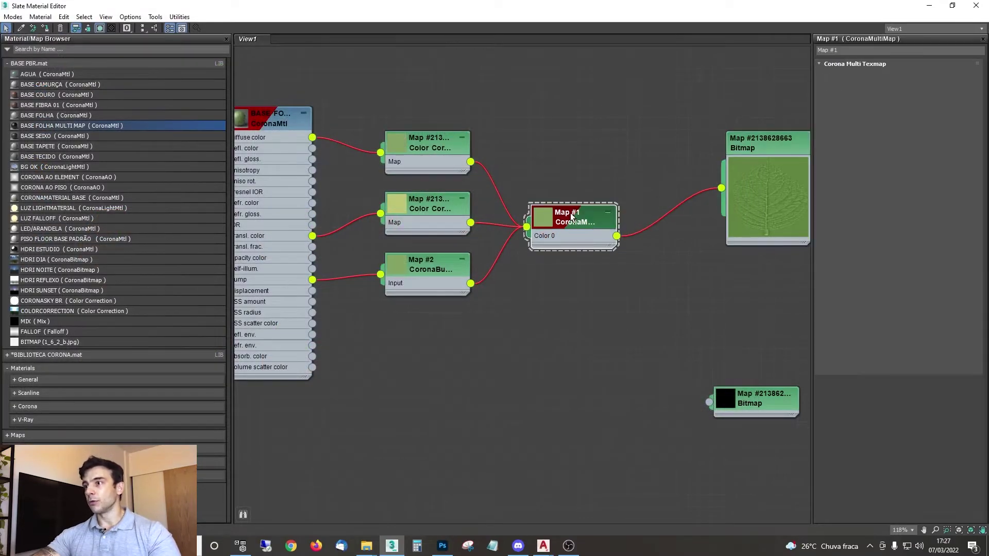
left_click(863, 78)
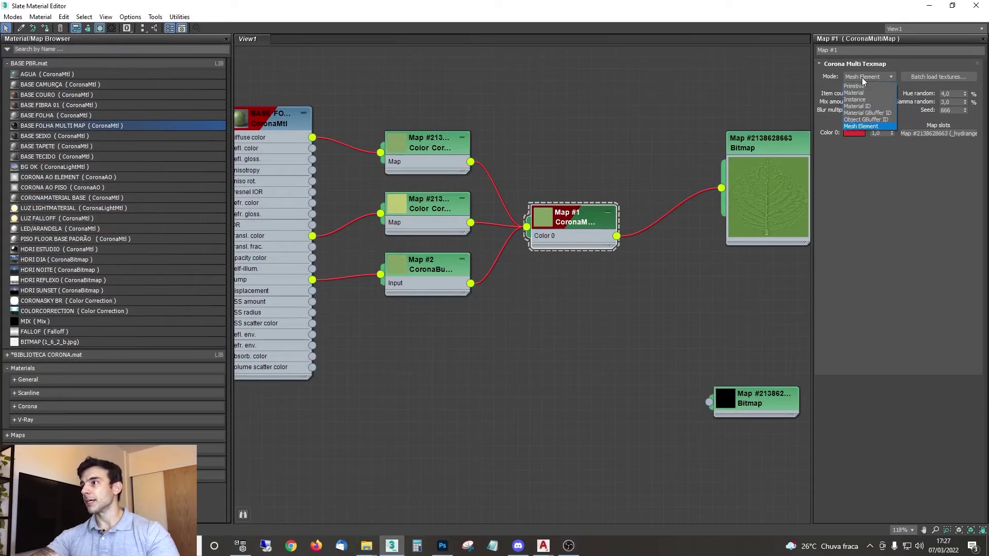
left_click(862, 78)
left_click(862, 77)
left_click(877, 77)
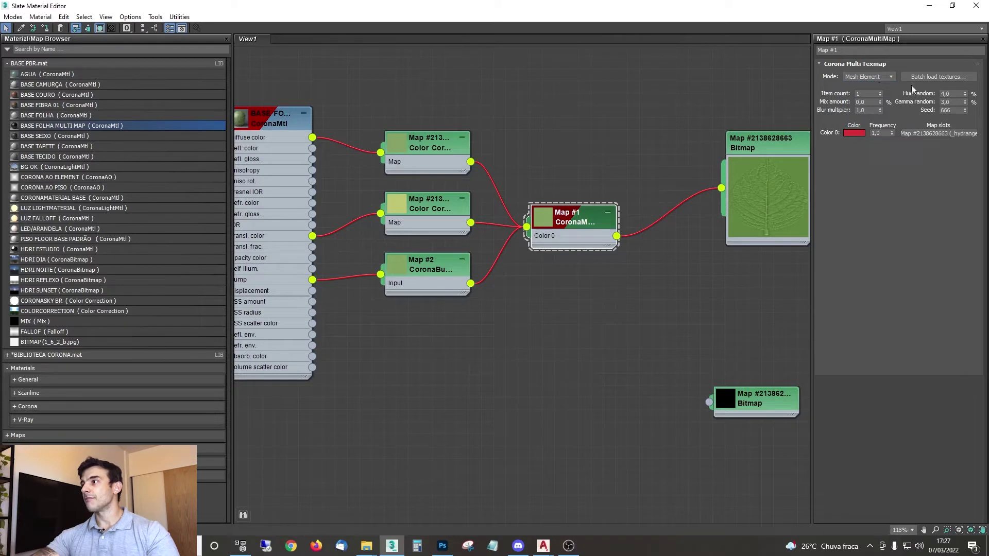
Step: Enlarge the CoronaMultiMap node's preview and point out its Hue random and Gamma random settings
left_click(544, 218)
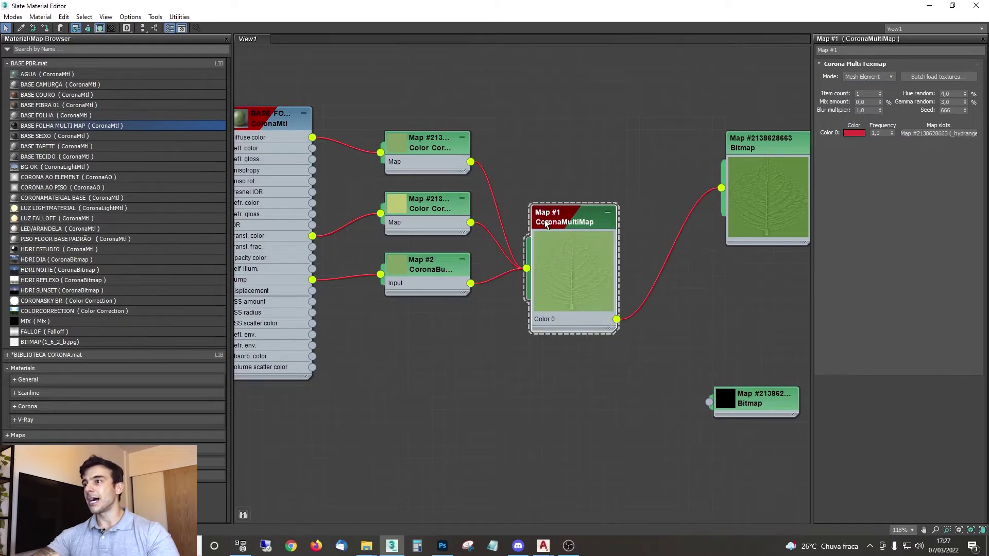
double_click(954, 93)
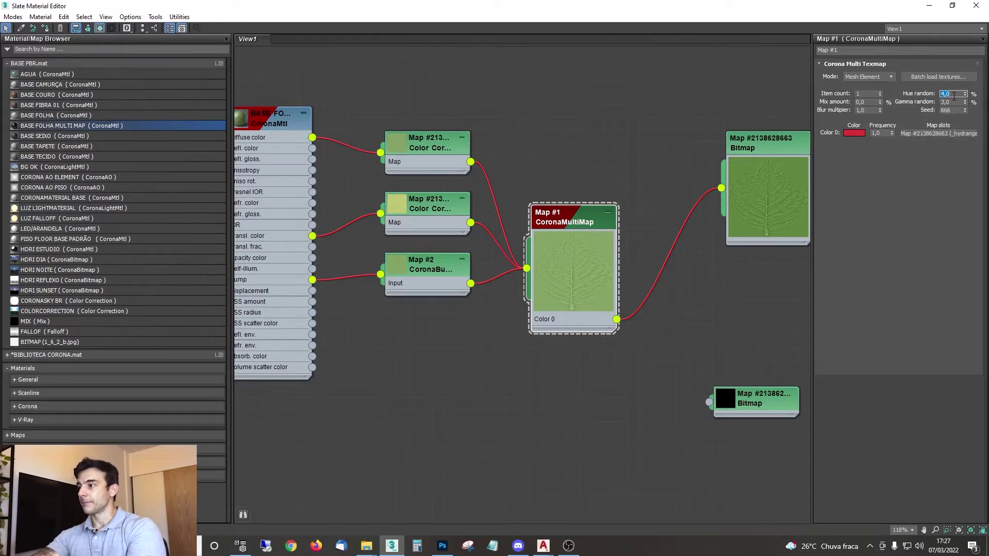
double_click(951, 102)
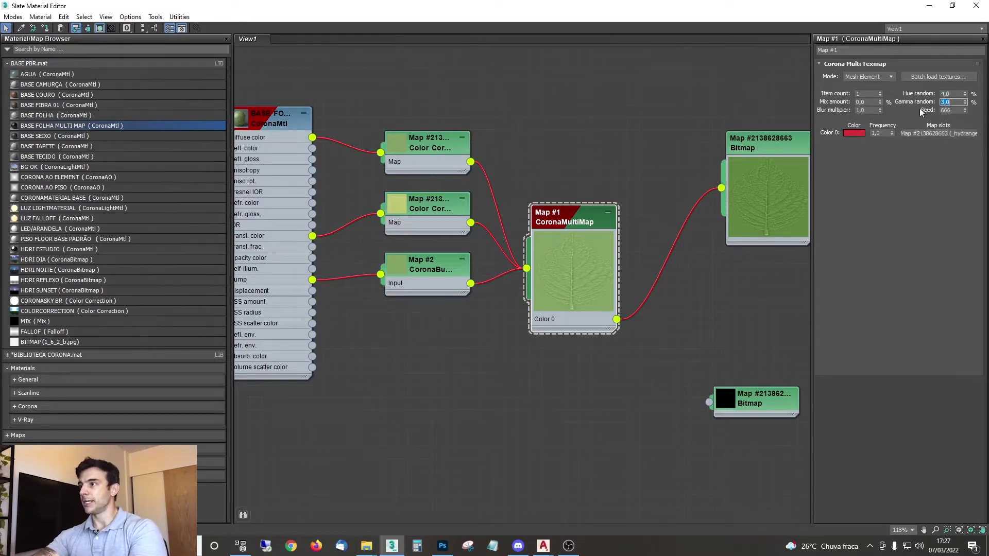
Step: Move the leaf Bitmap node closer to the CoronaMultiMap
middle_click_drag(522, 190, 434, 158)
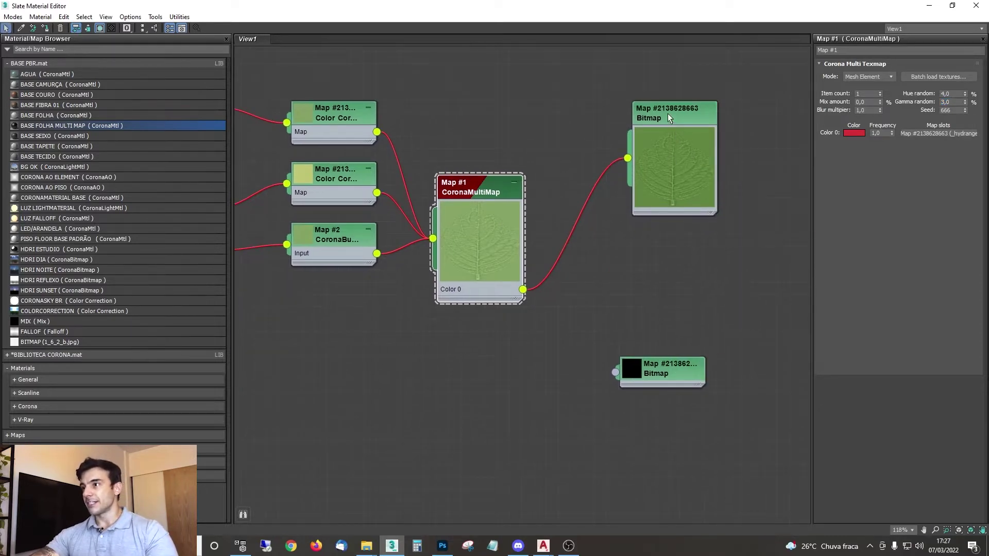
scroll(559, 181, "left", 4)
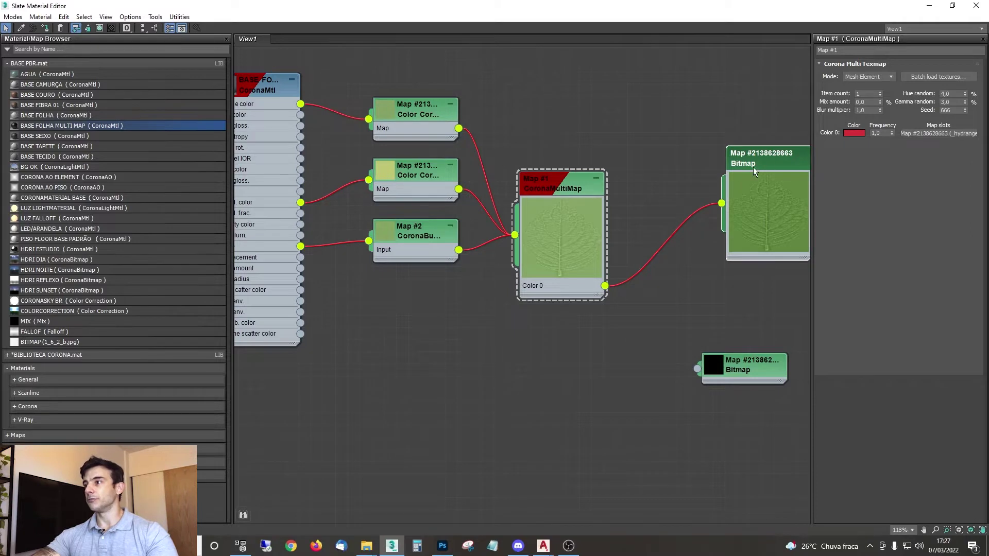
left_click_drag(754, 172, 700, 190)
mouse_move(701, 233)
middle_mouse_down()
mouse_move(667, 227)
mouse_move(700, 219)
mouse_move(711, 234)
middle_mouse_up()
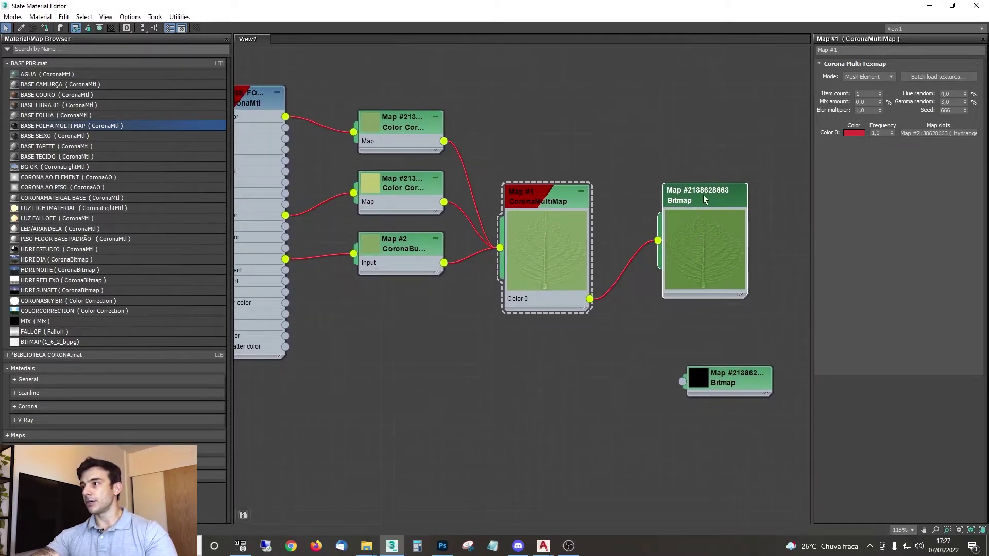
Step: Make three copies of the leaf Bitmap node, placed around the original and below the CoronaMultiMap
middle_click_drag(703, 195, 660, 140)
left_click_drag(660, 140, 535, 375, "shift")
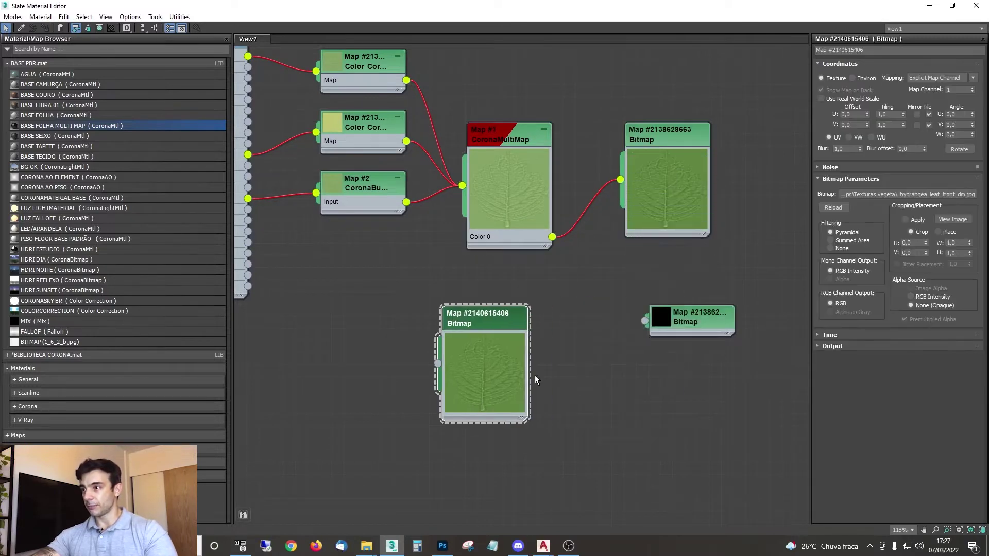
scroll(688, 128, "down", 2)
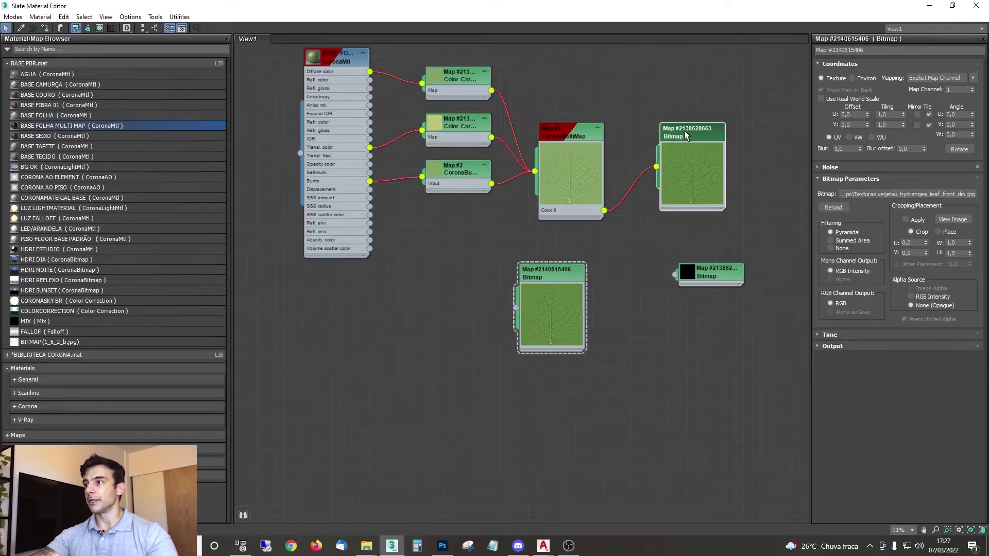
left_click_drag(685, 132, 690, 212, "shift")
left_click_drag(684, 131, 721, 26, "shift")
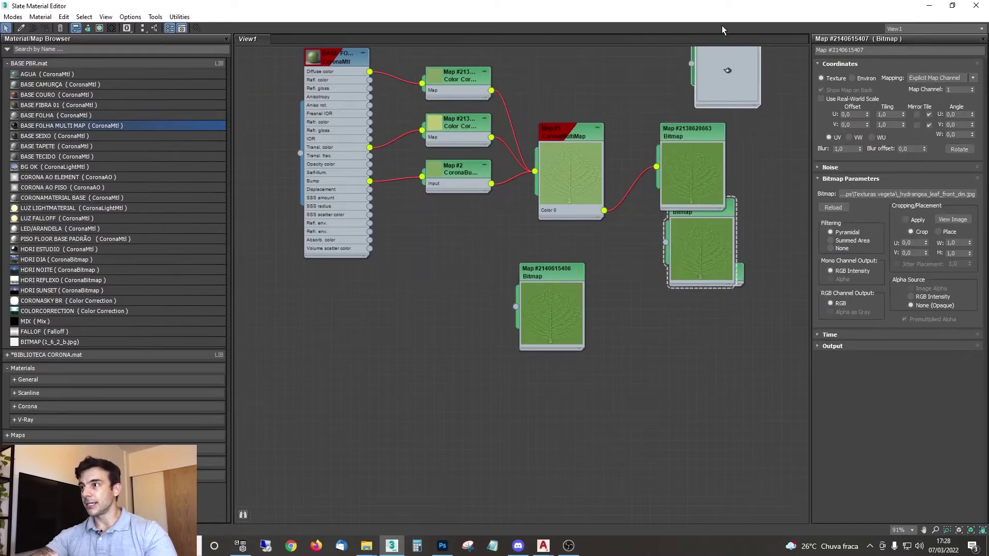
Step: Set the CoronaMultiMap's item count to 3
middle_click_drag(706, 153, 705, 198)
scroll(584, 209, "up", 2)
double_click(559, 174)
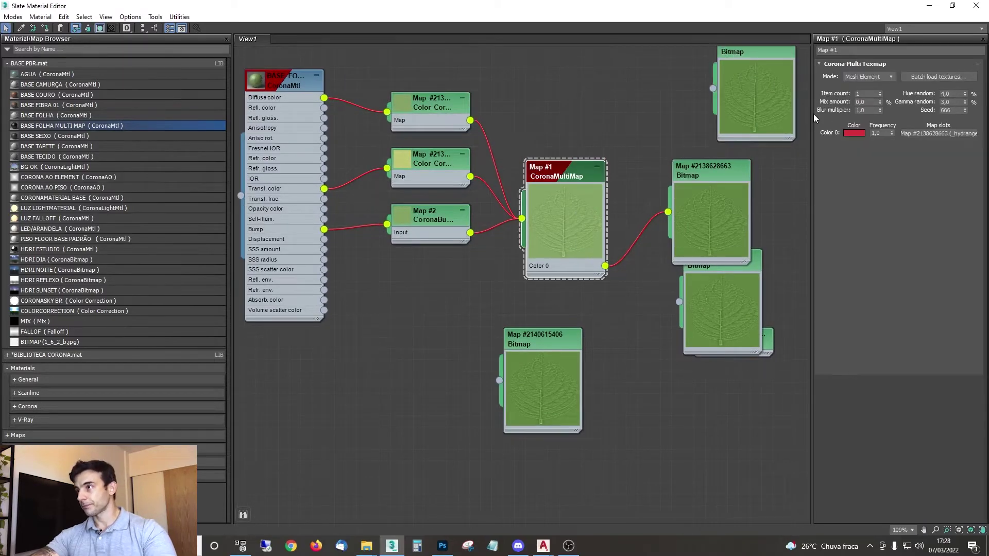
double_click(867, 94)
type("3")
key("Return")
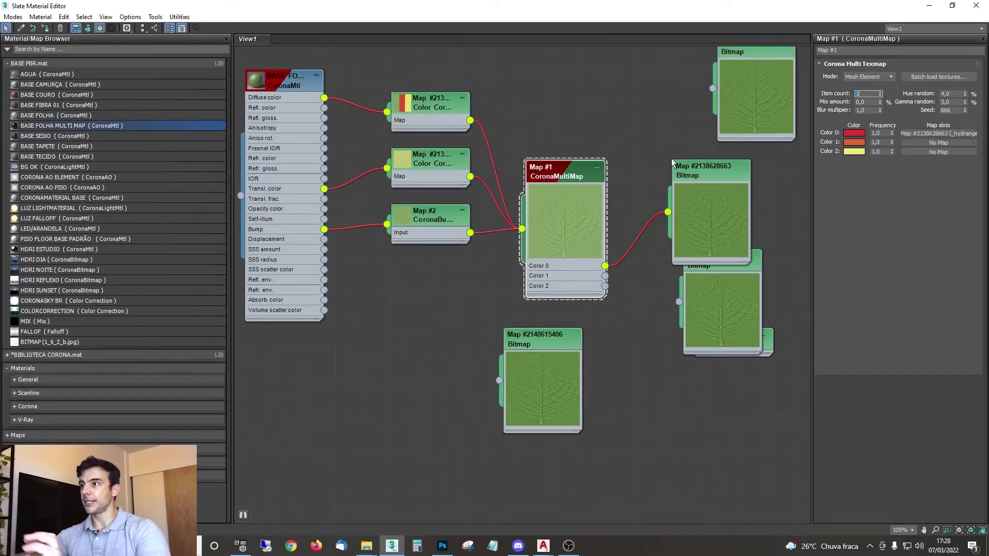
Step: Connect the upper leaf Bitmap copy to the CoronaMultiMap's Color 1 and the copy under the original to Color 2
scroll(656, 194, "up", 2)
left_click_drag(617, 229, 558, 306)
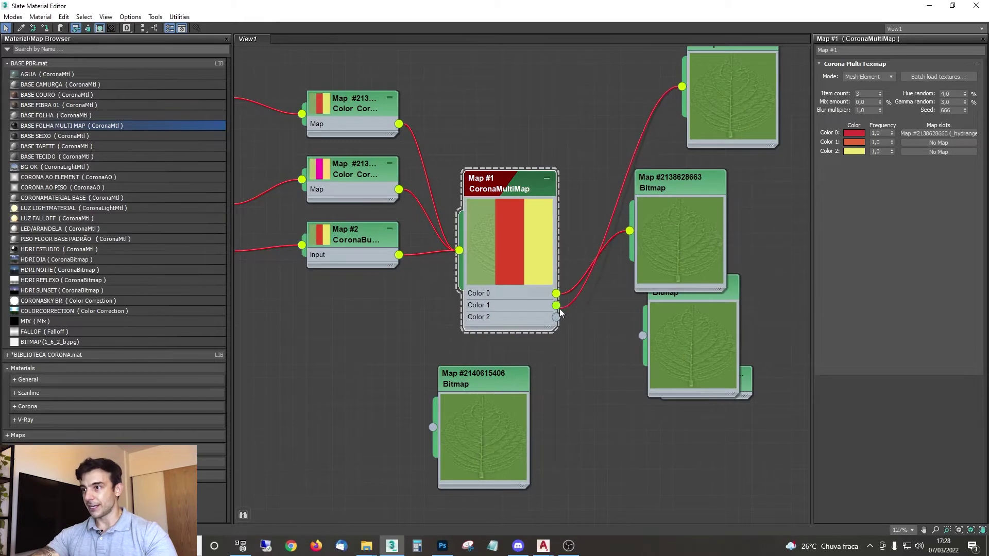
left_click_drag(643, 335, 557, 323)
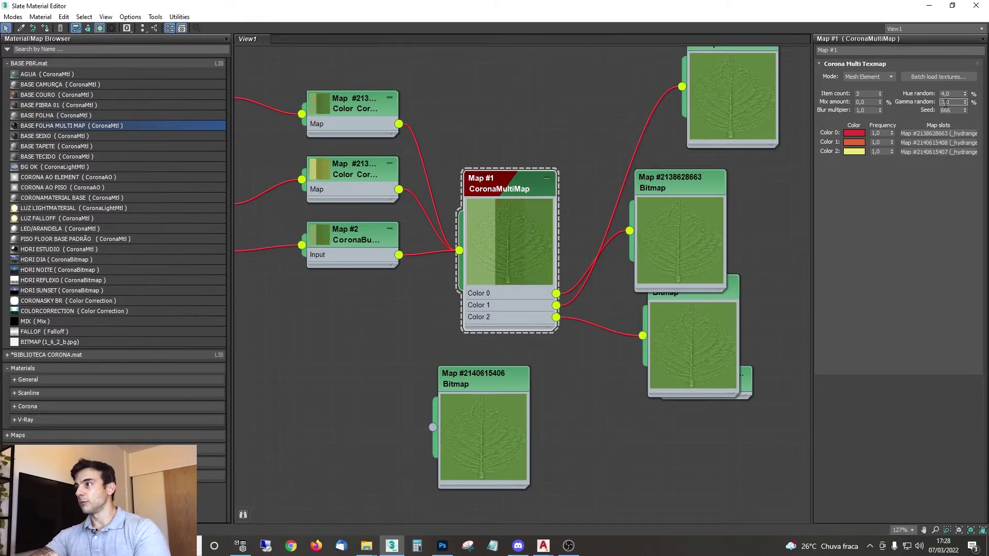
Step: Set the CoronaMultiMap's Gamma random to 5%
key("Return")
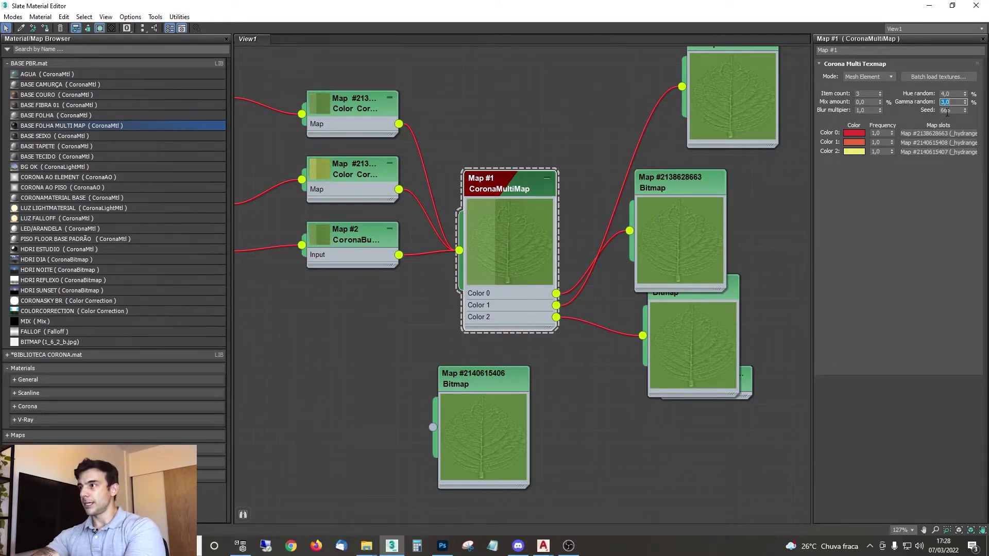
type("5")
key("Return")
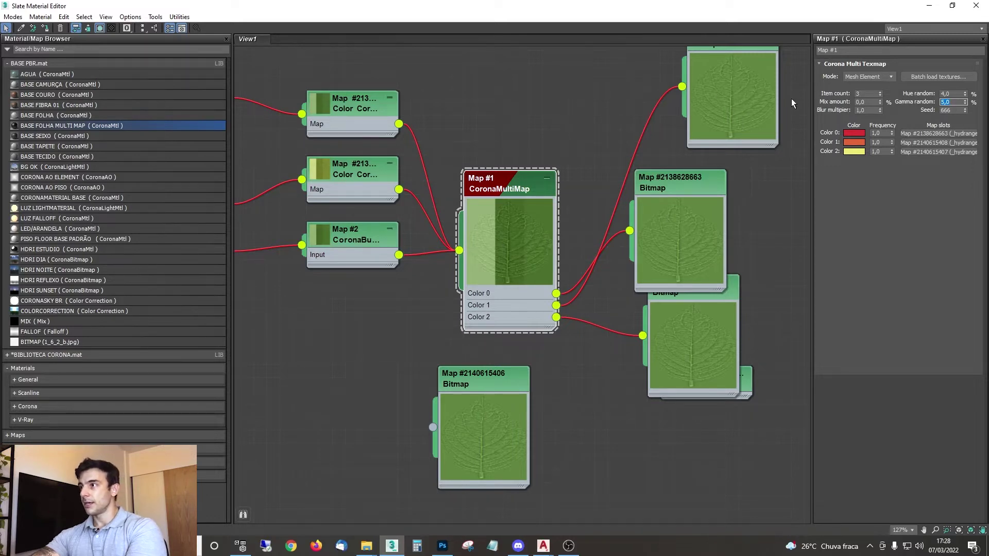
Step: Spread out the original leaf Bitmap and the copy connected to Color 2 so that they no longer overlap
left_click_drag(672, 193, 764, 179)
left_click_drag(673, 294, 699, 306)
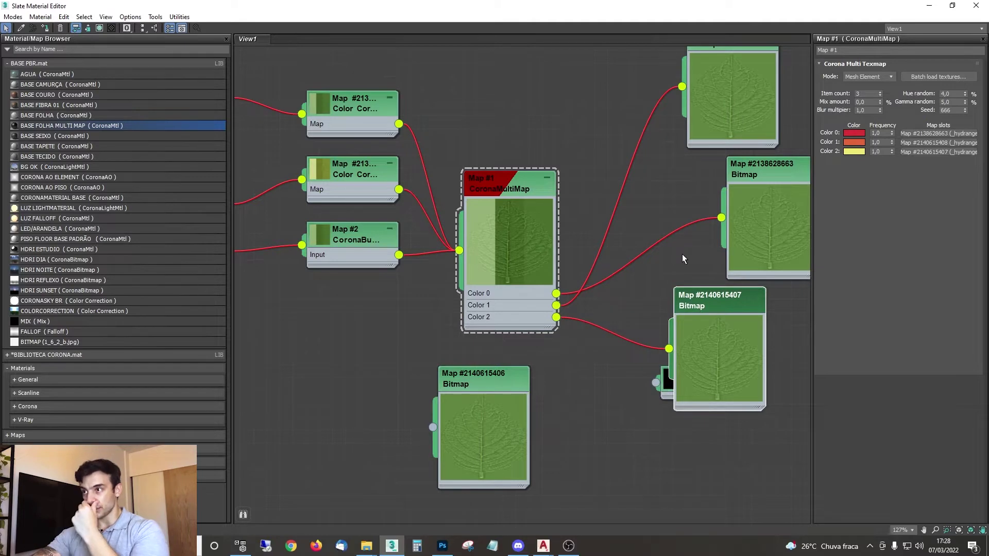
Step: Try Hue random values of 10% and 5% on the CoronaMultiMap, then return it to 4%
middle_click_drag(648, 220, 576, 256)
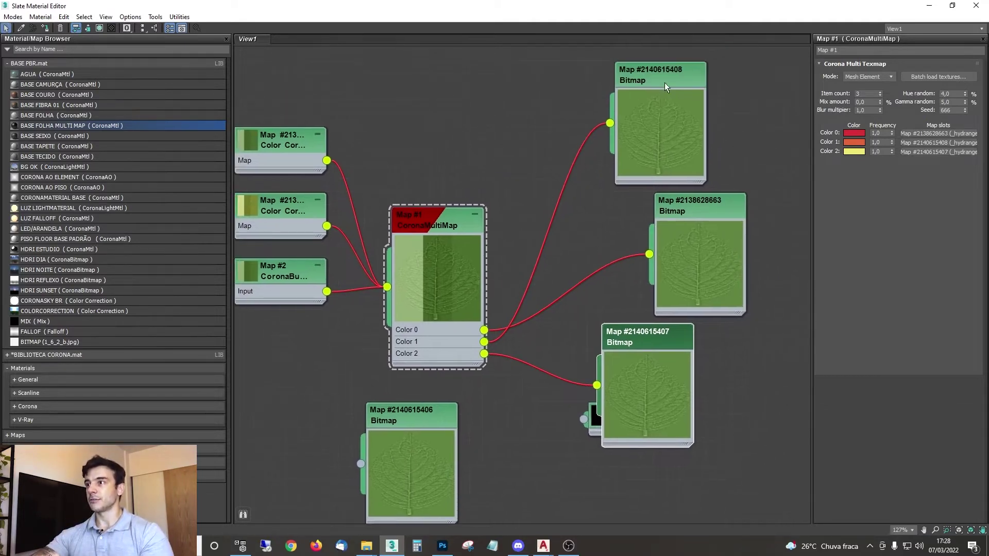
left_click_drag(665, 83, 638, 71)
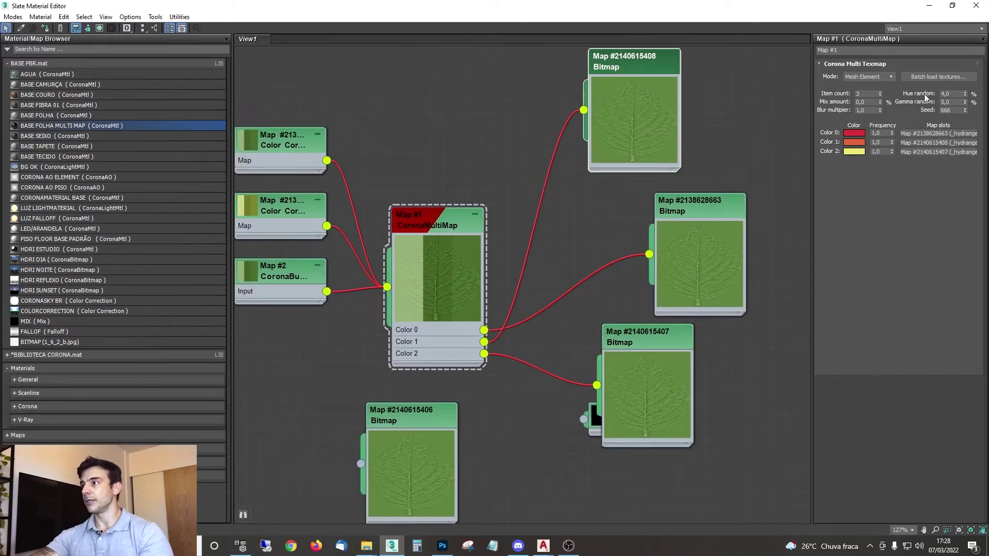
double_click(946, 94)
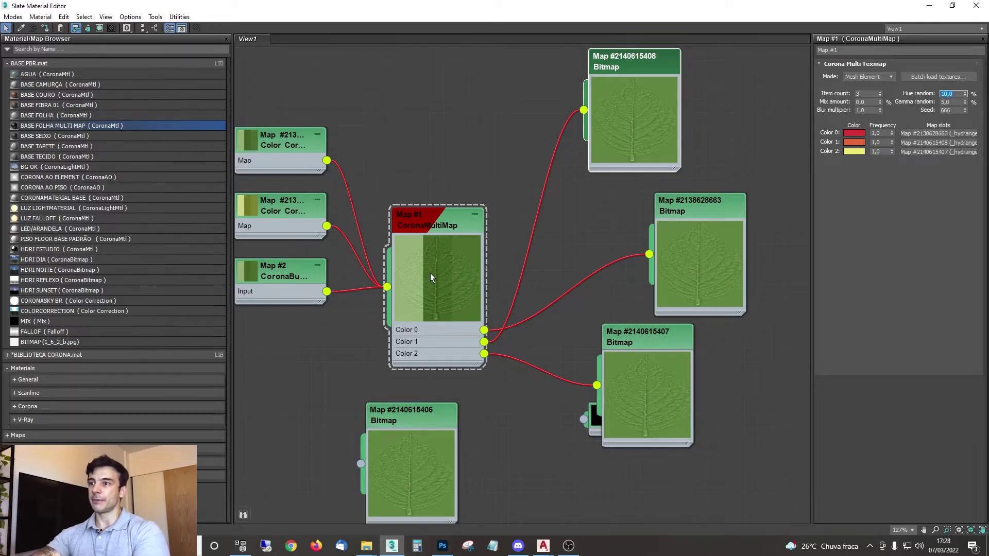
type("50")
key("Return")
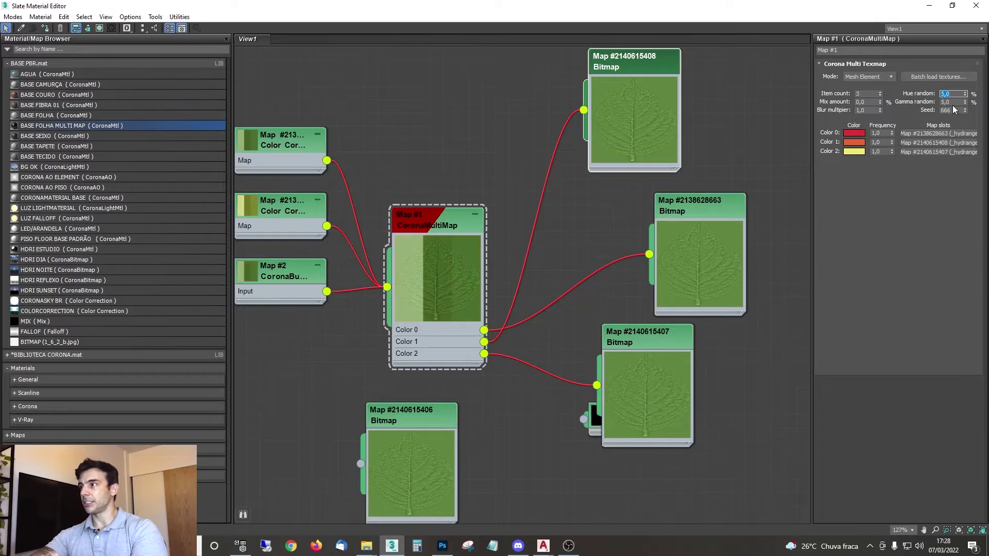
type("4")
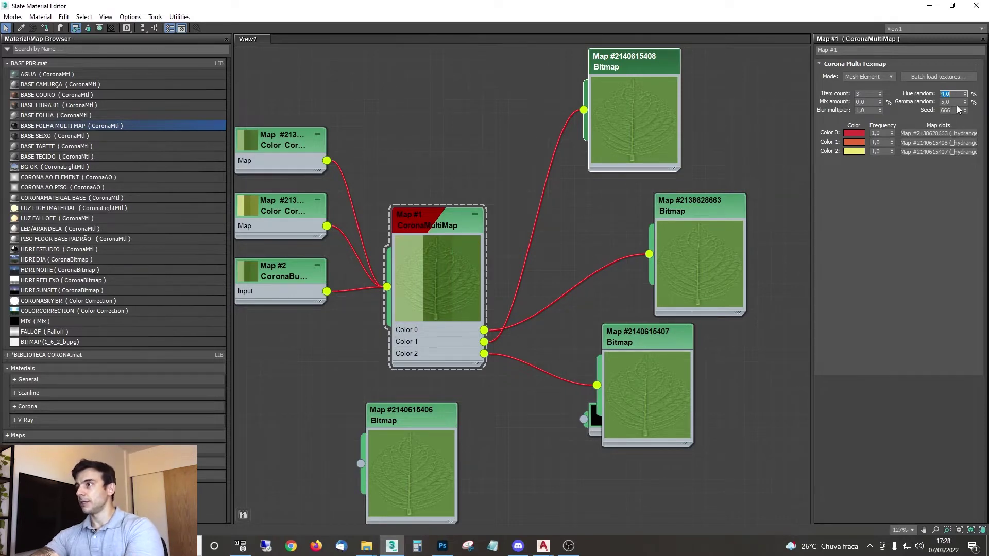
Step: Try a Gamma random of 3% on the CoronaMultiMap, then set it to 2%
left_click(956, 104)
type("3")
key("Return")
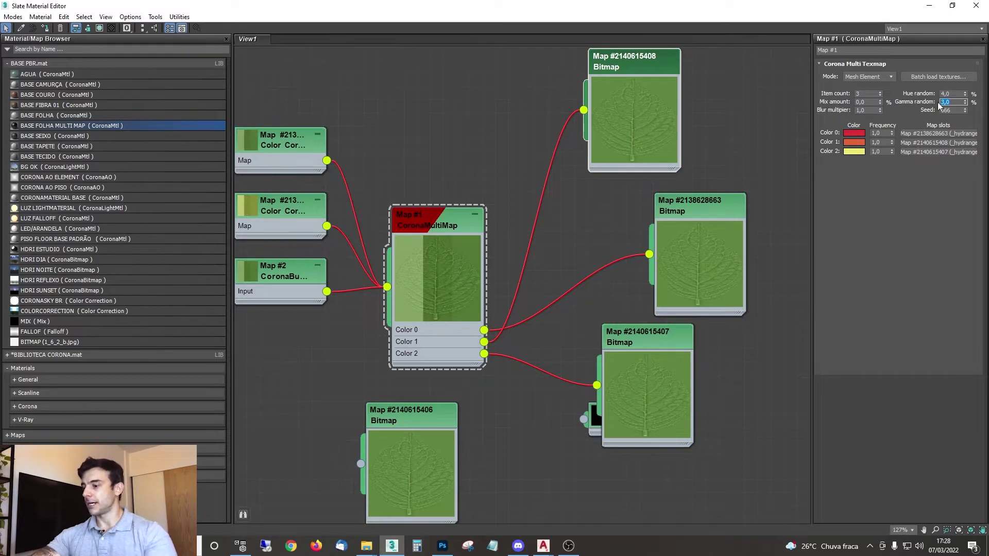
type("2")
key("Return")
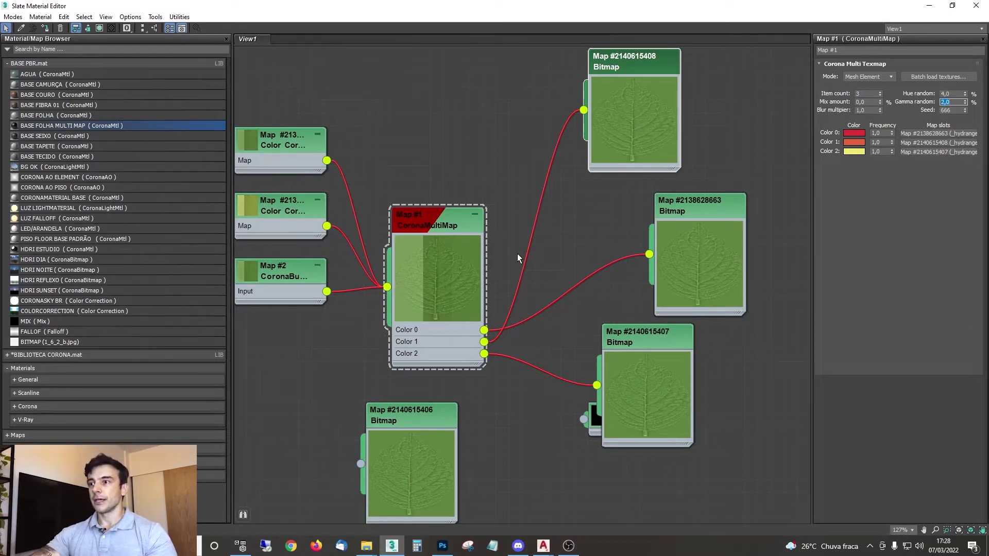
Step: Move the collapsed black Bitmap out from behind the leaf Bitmap connected to Color 2
middle_click_drag(471, 201, 516, 165)
left_click_drag(589, 375, 589, 496)
middle_click_drag(634, 251, 644, 358)
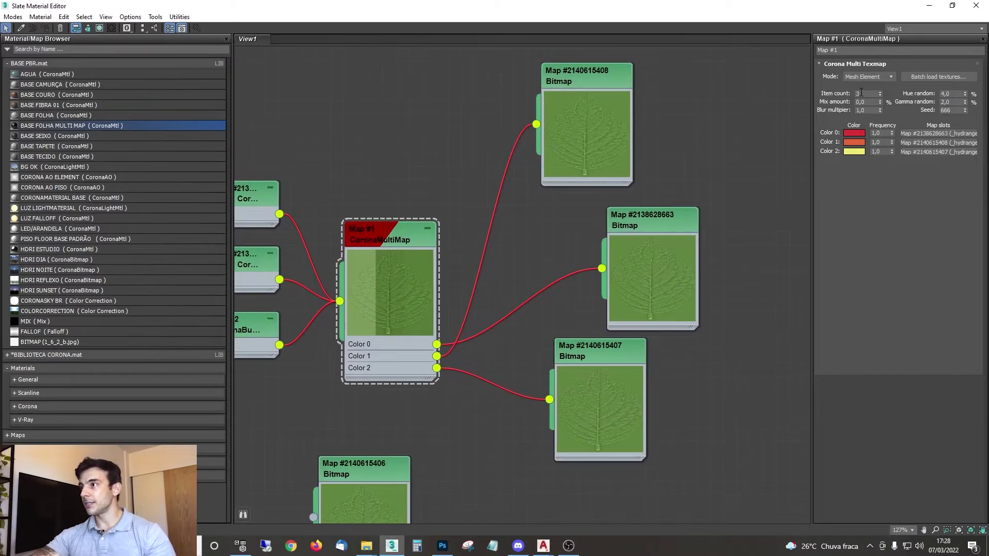
Step: Check the leaf Bitmap copies, then reduce the CoronaMultiMap's item count to 1
double_click(613, 75)
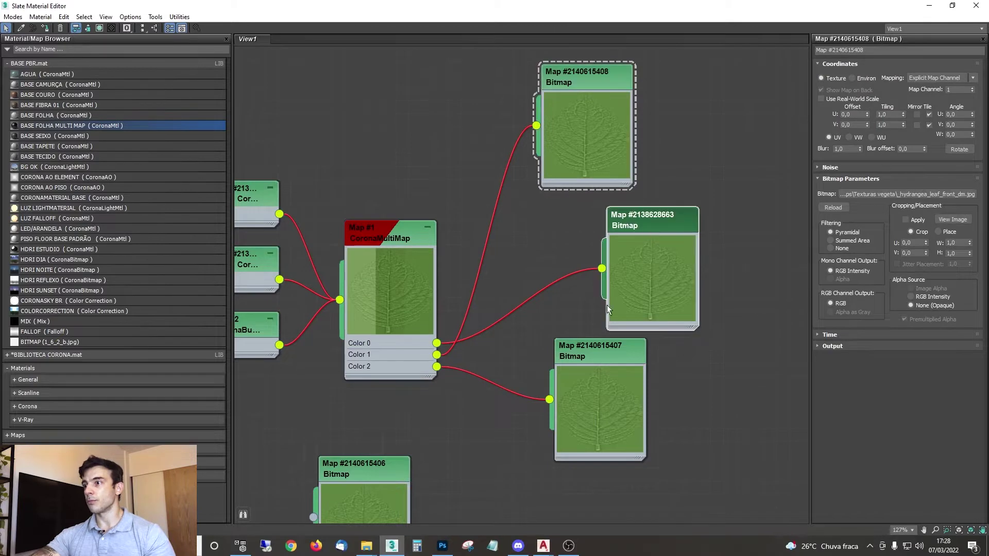
double_click(590, 356)
double_click(593, 72)
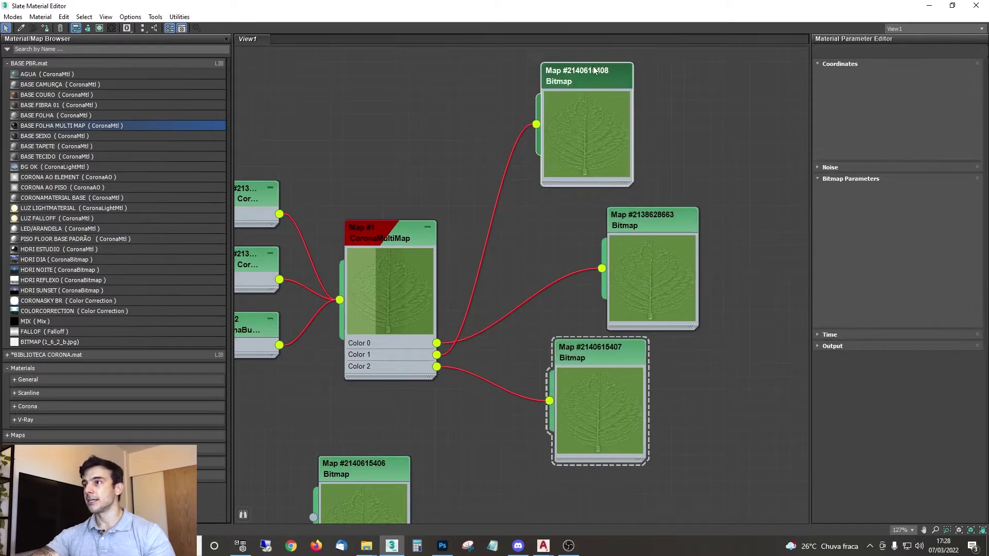
double_click(370, 239)
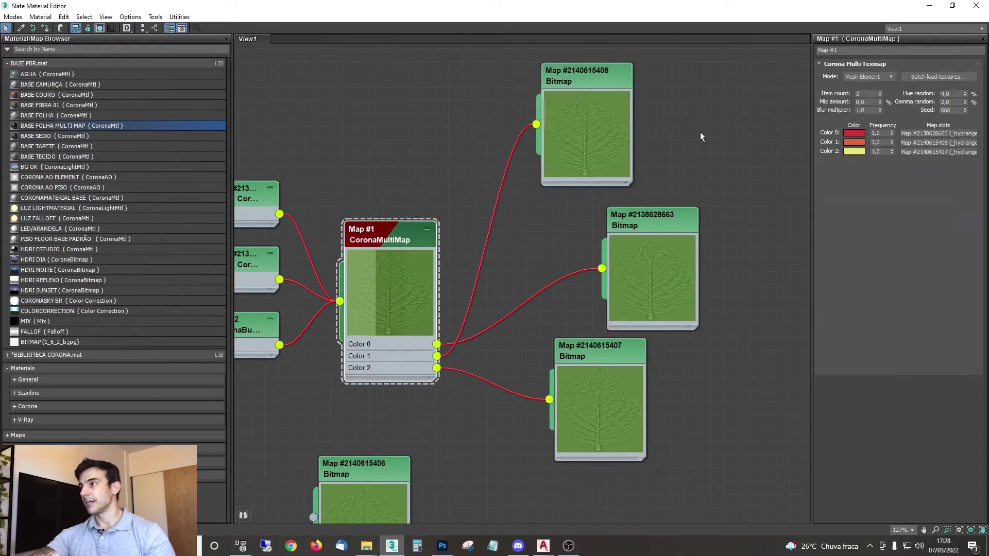
left_click(857, 93)
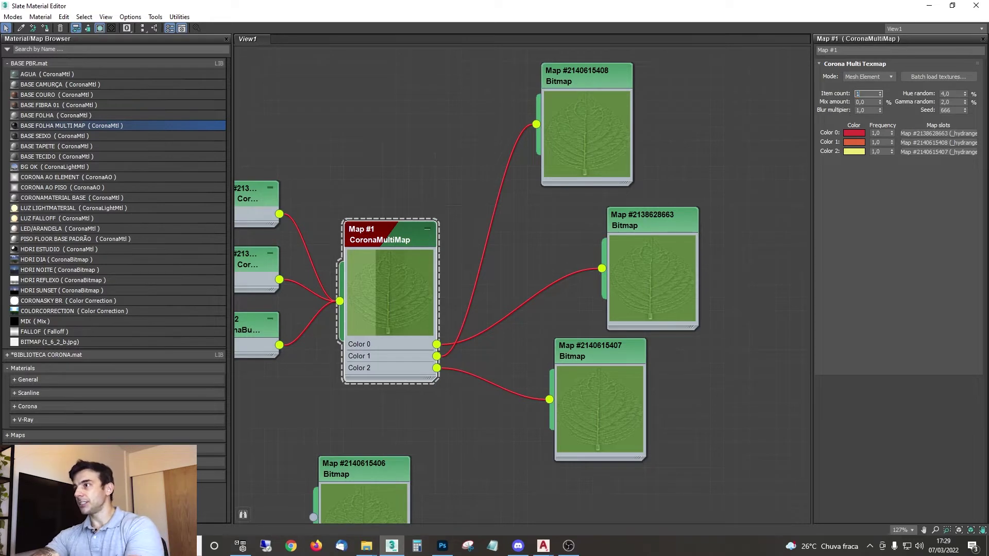
type("1")
key("Return")
middle_click_drag(596, 195, 671, 196)
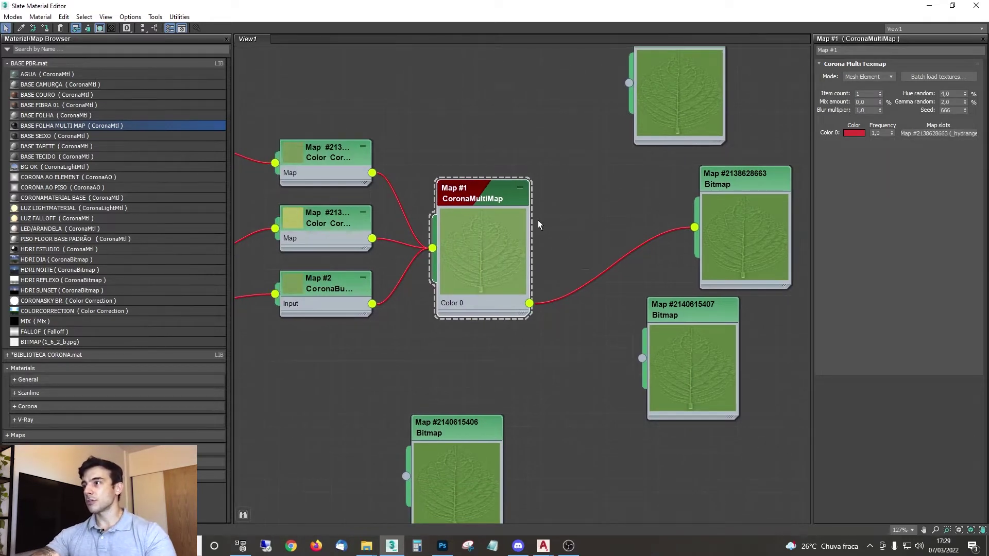
Step: Place the leaf Bitmap connected to Color 0 closer to the CoronaMultiMap and the unconnected copy beneath it farther down
left_click(957, 94)
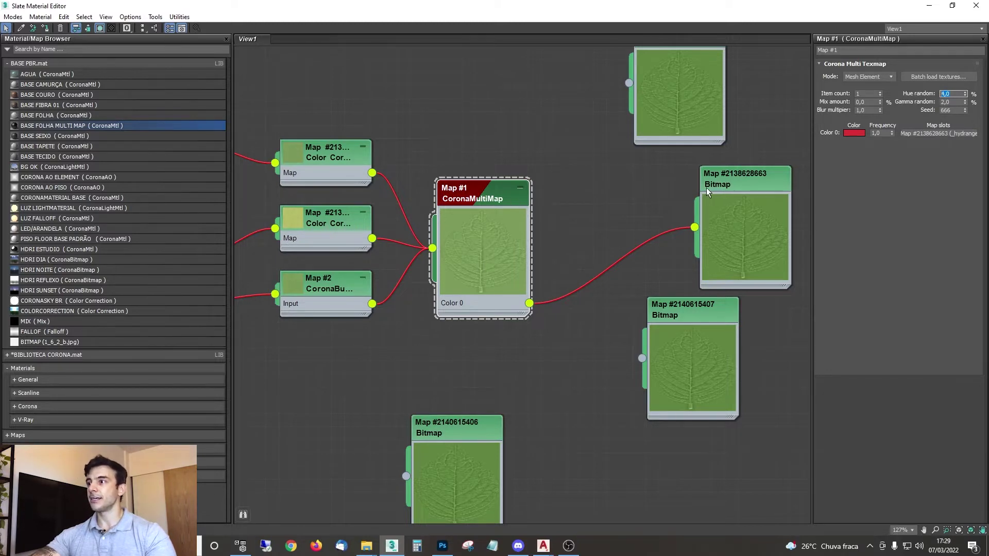
double_click(720, 181)
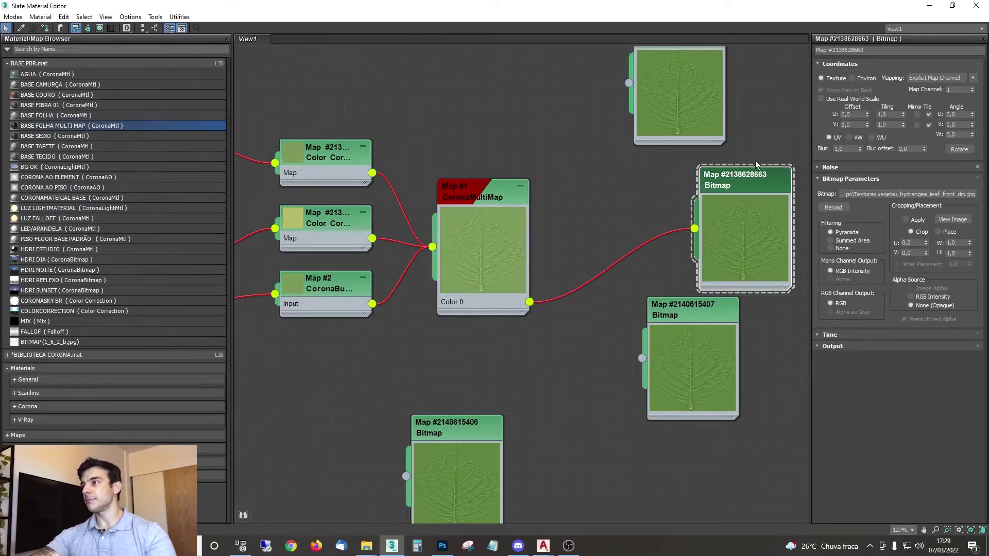
left_click_drag(745, 177, 653, 177)
left_click_drag(706, 307, 713, 374)
middle_click_drag(664, 184, 692, 191)
left_click(493, 203)
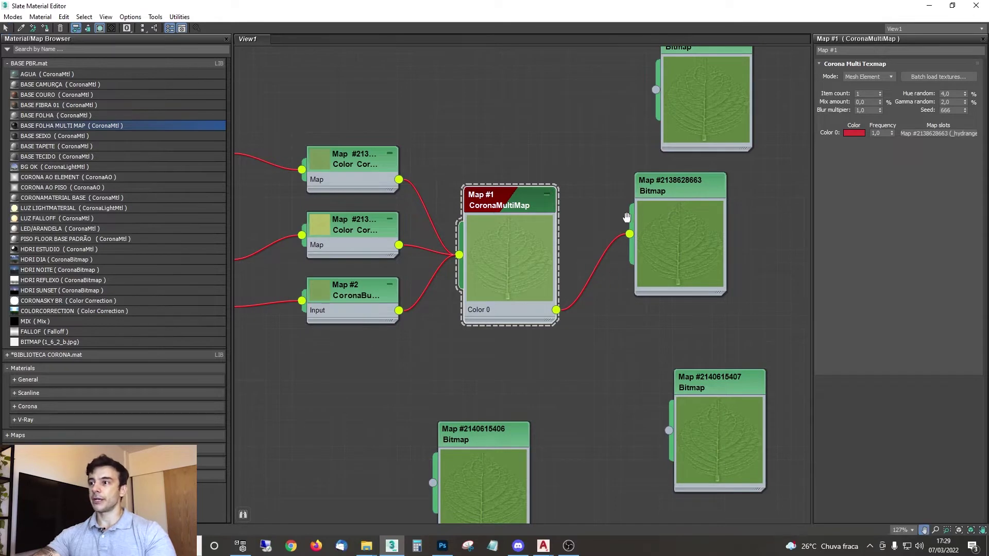
middle_click_drag(626, 217, 545, 242)
left_click_drag(609, 203, 619, 205)
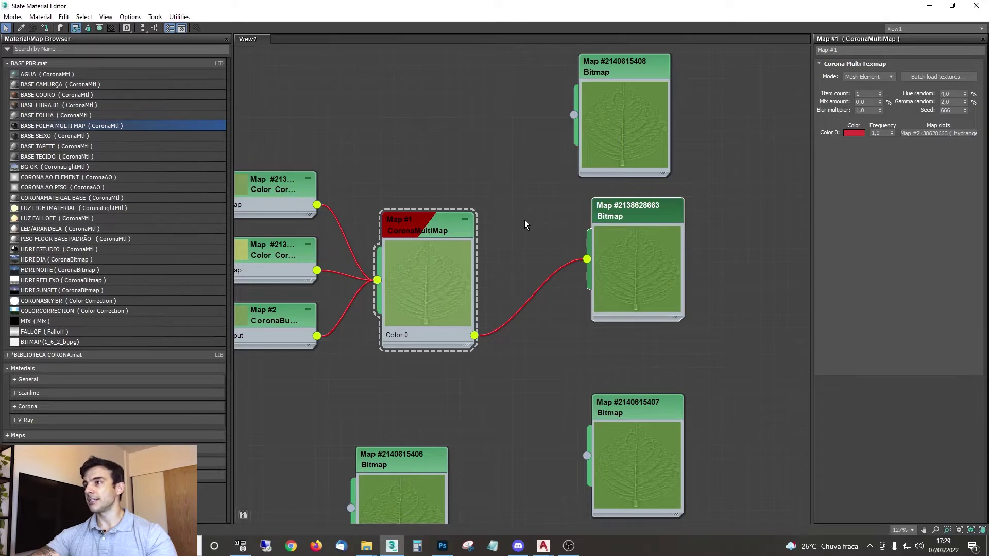
Step: Set the Saturation of the Color Correction feeding the Diffuse color to about -16.279
middle_click_drag(477, 295, 604, 301)
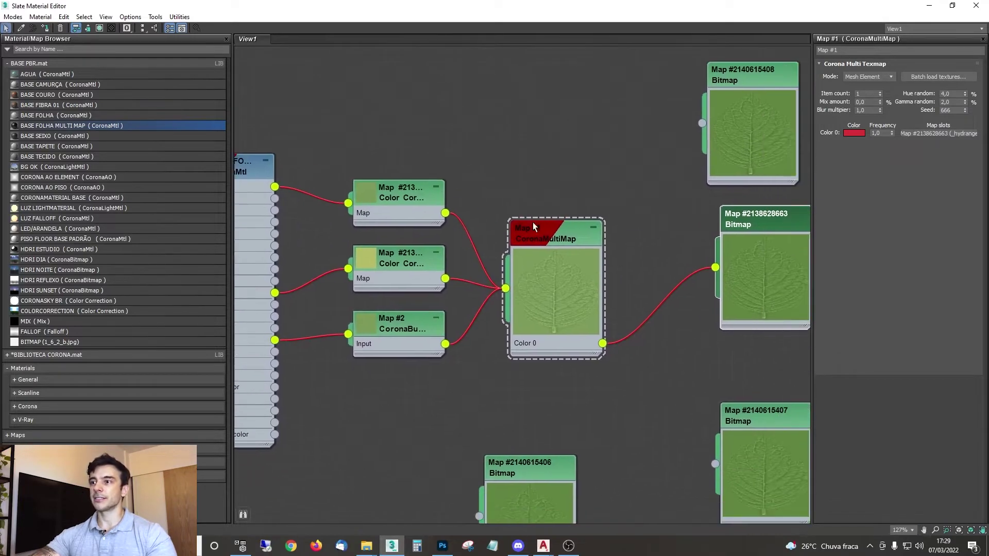
scroll(533, 222, "down", 1)
middle_click_drag(511, 271, 575, 277)
scroll(589, 206, "up", 1)
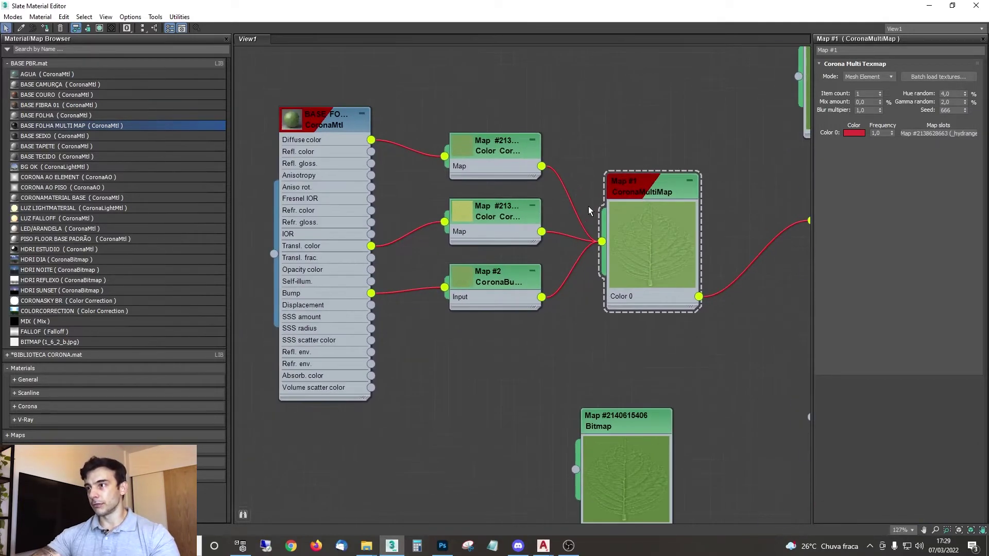
middle_click_drag(647, 202, 662, 173)
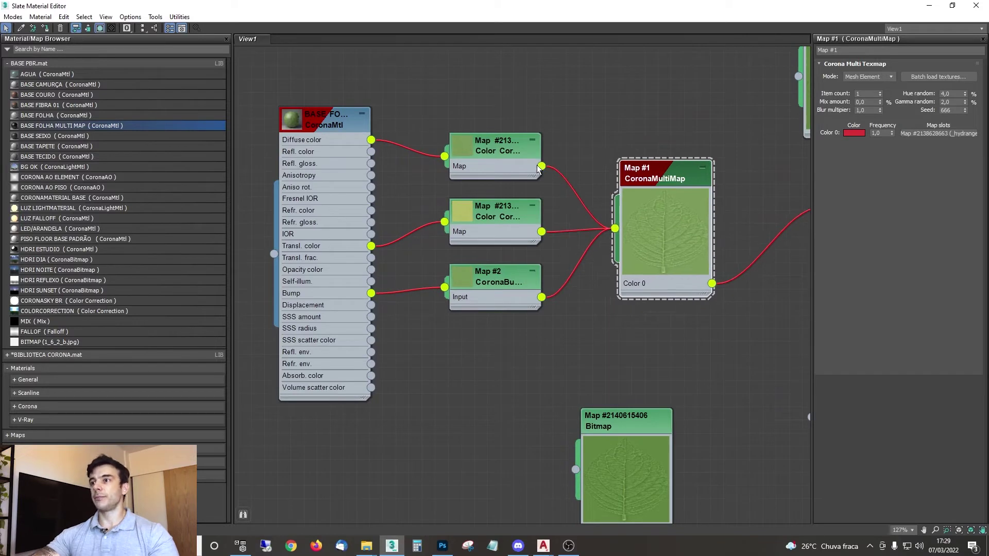
double_click(516, 152)
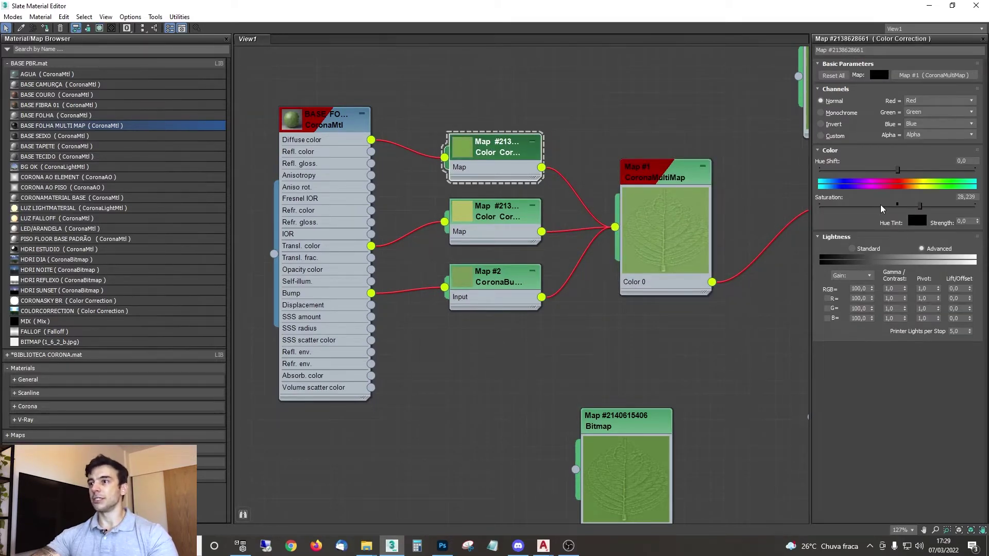
left_click_drag(882, 209, 885, 207)
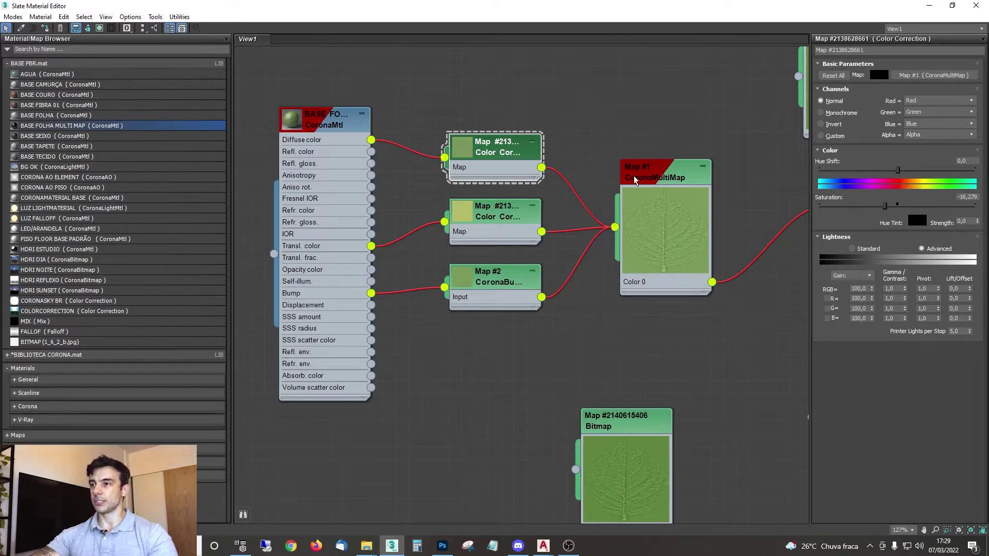
Step: Shift the diffuse Color Correction and the CoronaMultiMap slightly to tidy the node tree
left_click_drag(489, 154, 502, 142)
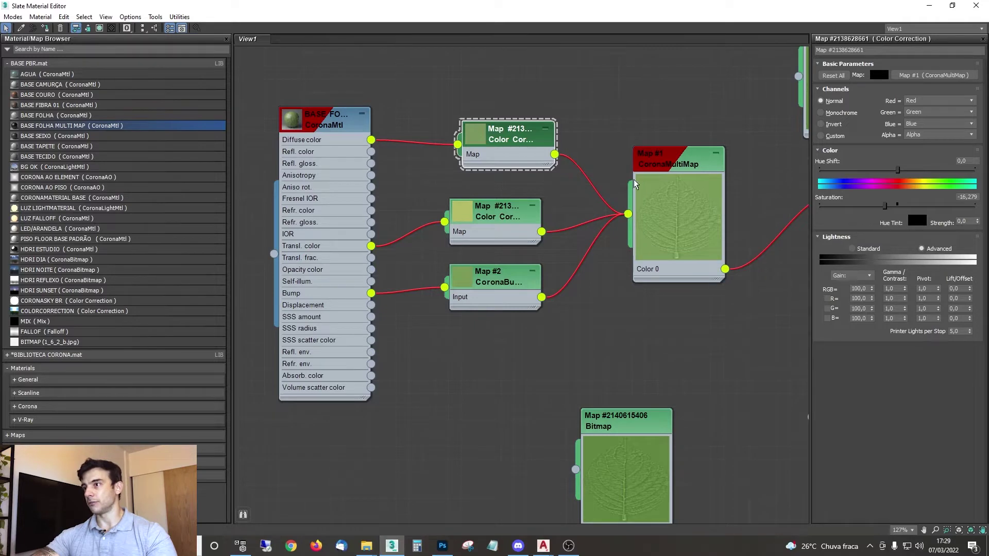
middle_click_drag(636, 184, 592, 234)
left_click_drag(634, 209, 634, 222)
middle_click_drag(539, 254, 663, 258)
Step: Copy the translucency Color Correction, connect the copy to the material's Refl. gloss slot, and make room by moving the nodes below it down
double_click(413, 167)
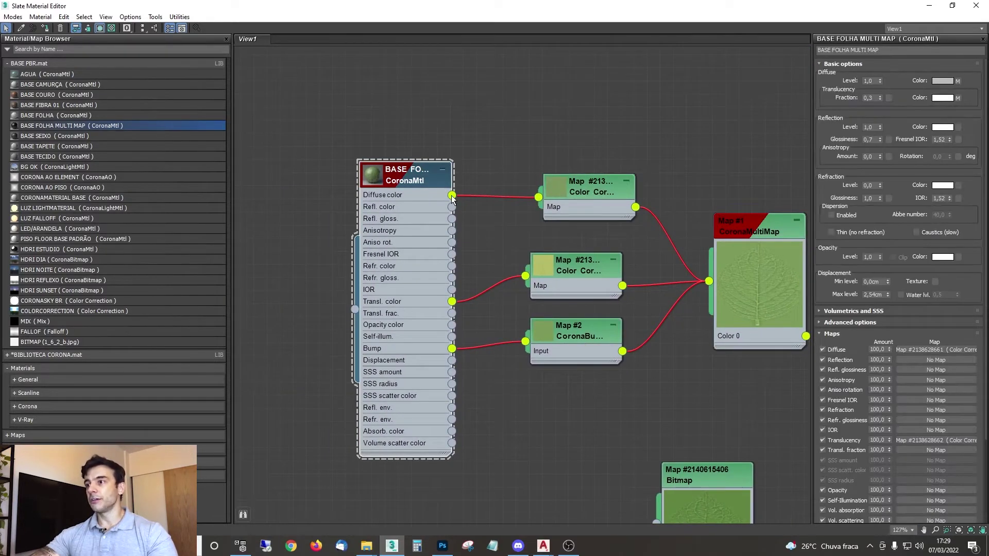
middle_click_drag(452, 200, 416, 135)
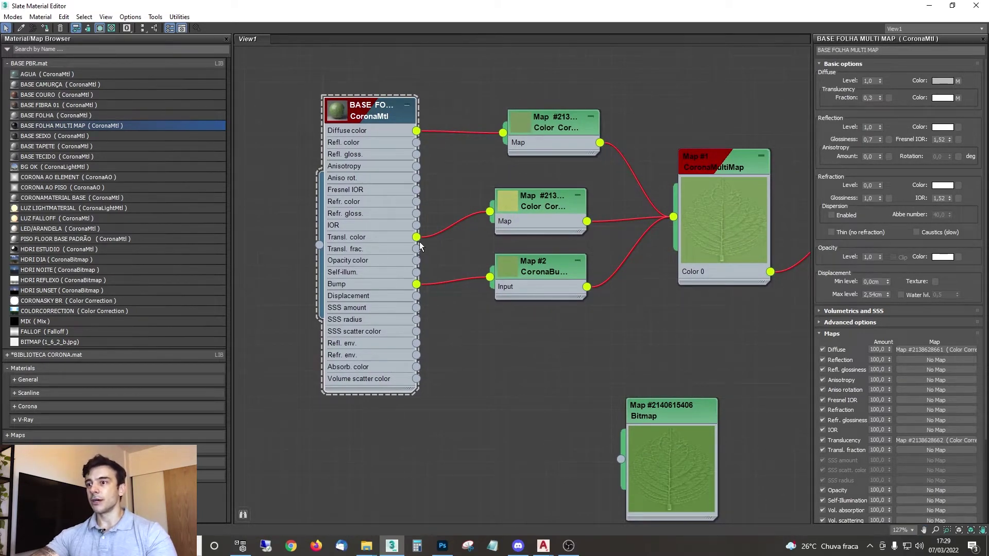
double_click(512, 273)
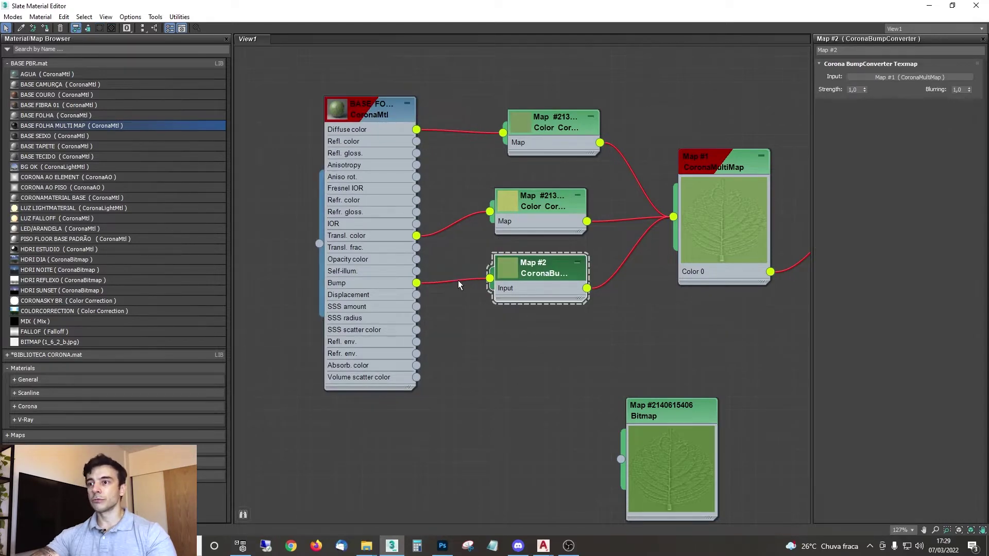
double_click(547, 206)
double_click(370, 117)
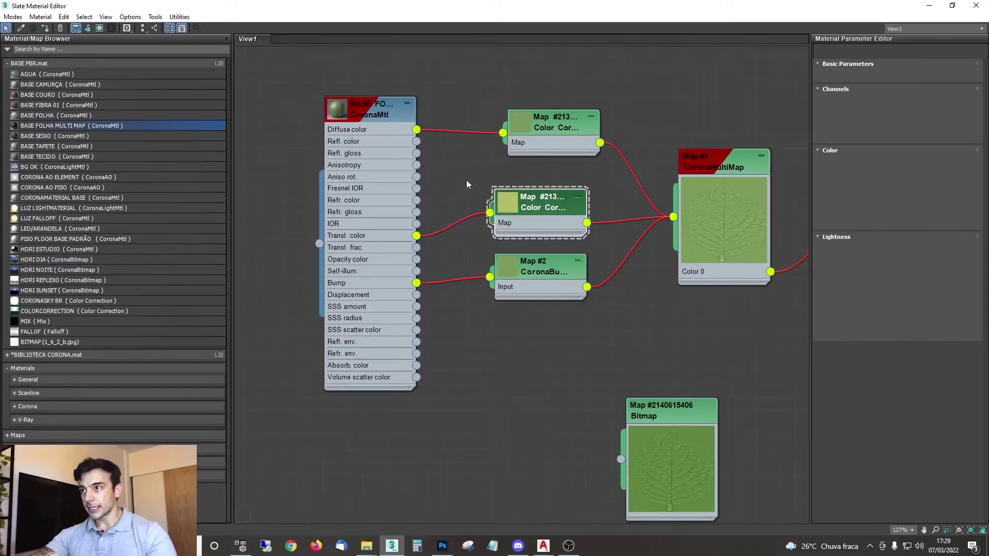
middle_click_drag(505, 198, 462, 196)
left_click_drag(494, 286, 494, 391)
mouse_move(498, 202)
left_mouse_down()
mouse_move(509, 295)
mouse_move(528, 216)
mouse_move(374, 150)
left_mouse_up()
Step: Set the Saturation of the Refl. gloss Color Correction to -100 and enlarge its node preview
double_click(529, 216)
left_click_drag(890, 202, 820, 204)
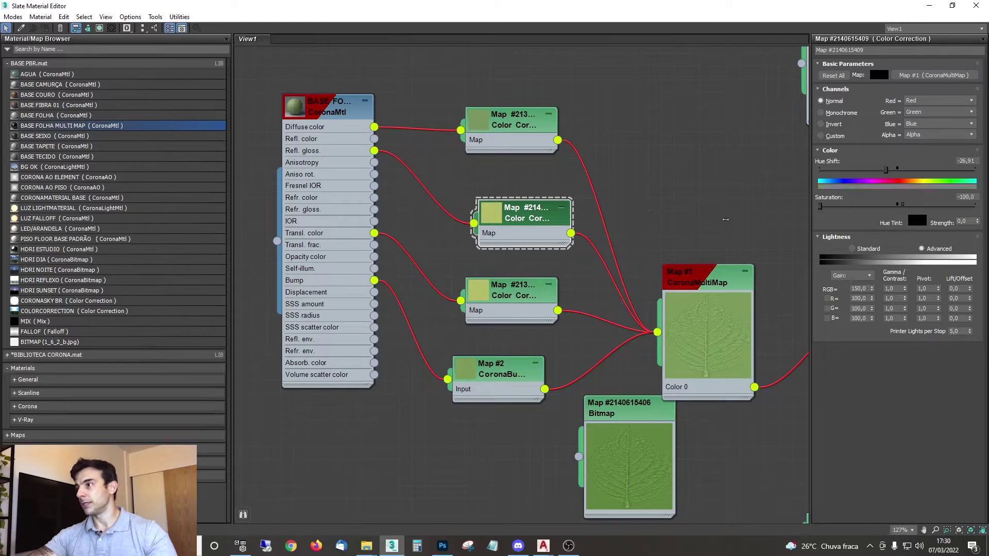
double_click(492, 213)
Step: Rearrange the nodes so the diffuse Color Correction sits above the enlarged Refl. gloss Color Correction without overlapping
left_click_drag(513, 212, 526, 148)
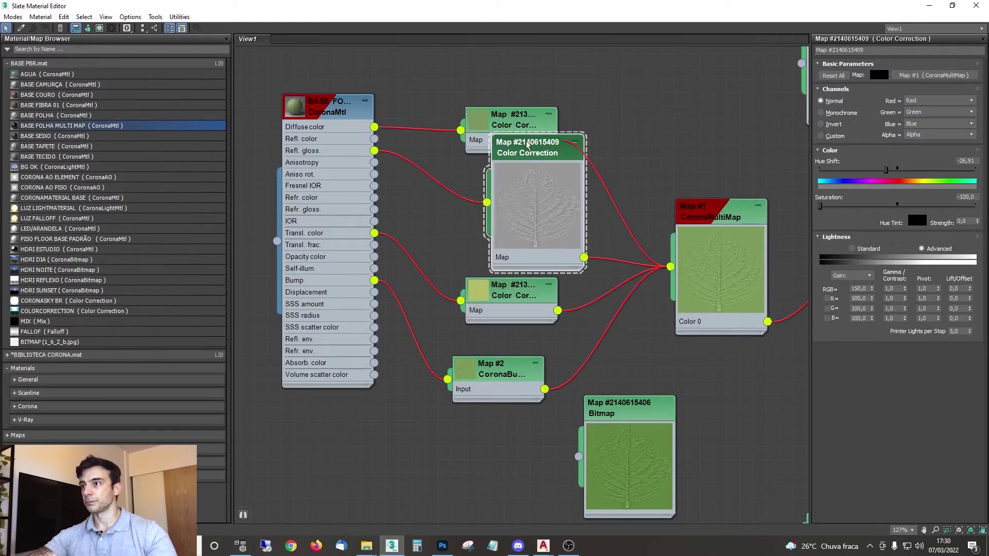
left_click_drag(516, 114, 556, 48)
middle_click_drag(656, 214, 452, 191)
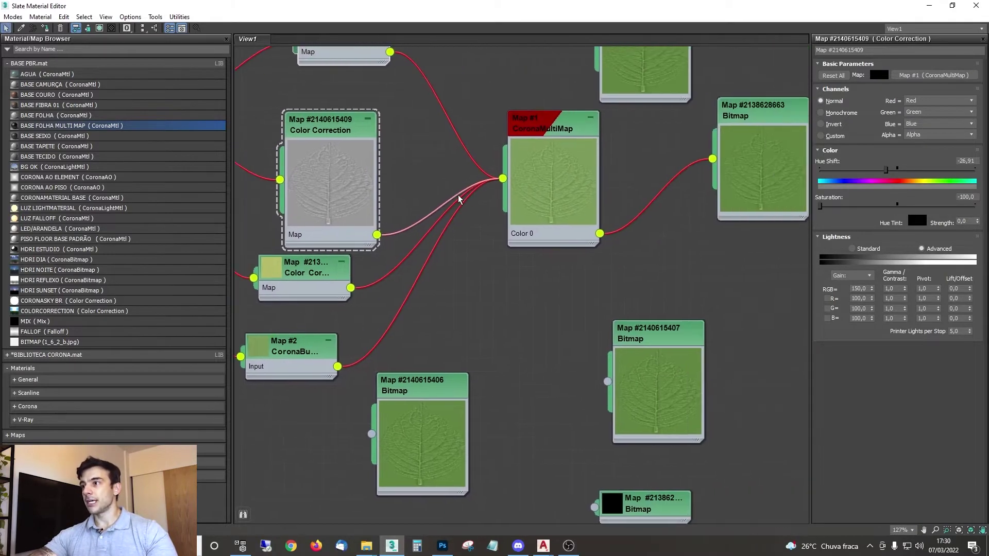
scroll(592, 199, "down", 1)
left_click_drag(719, 119, 719, 144)
middle_click_drag(526, 197, 675, 205)
left_click(490, 109)
left_click_drag(490, 110, 490, 122)
middle_click_drag(502, 184, 576, 173)
left_click_drag(510, 161, 486, 148)
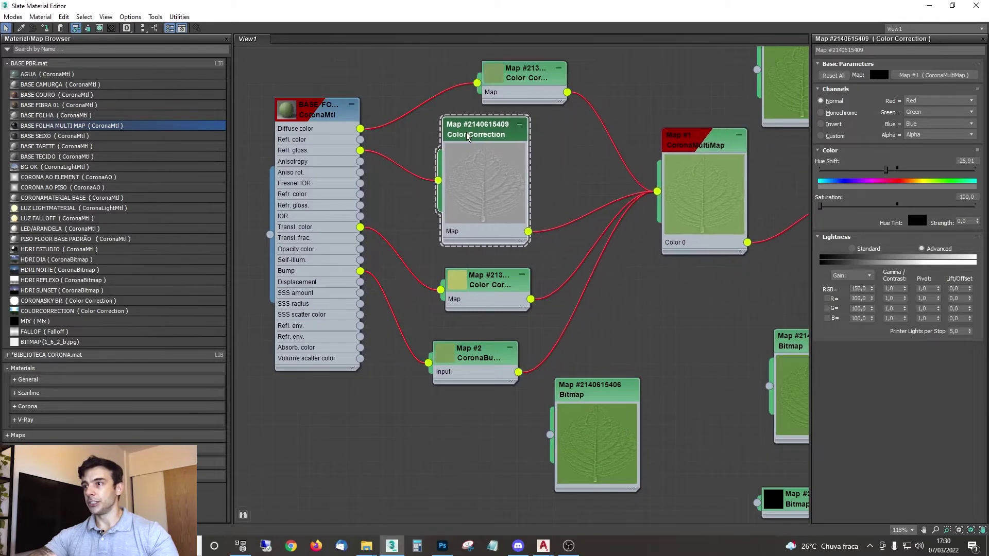
Step: Enlarge the material's node preview and set the RGB gain of the Refl. gloss Color Correction to 300
double_click(289, 118)
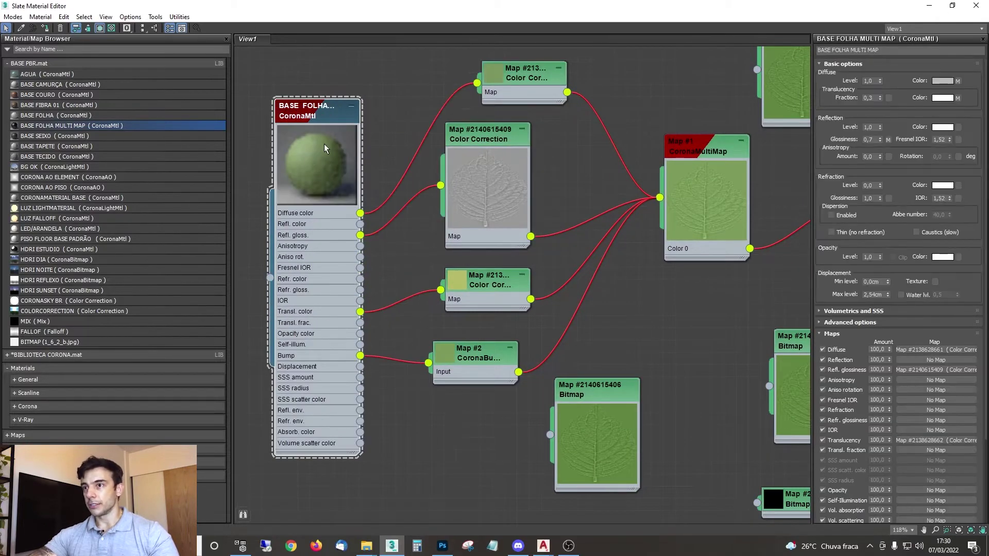
left_click(922, 370)
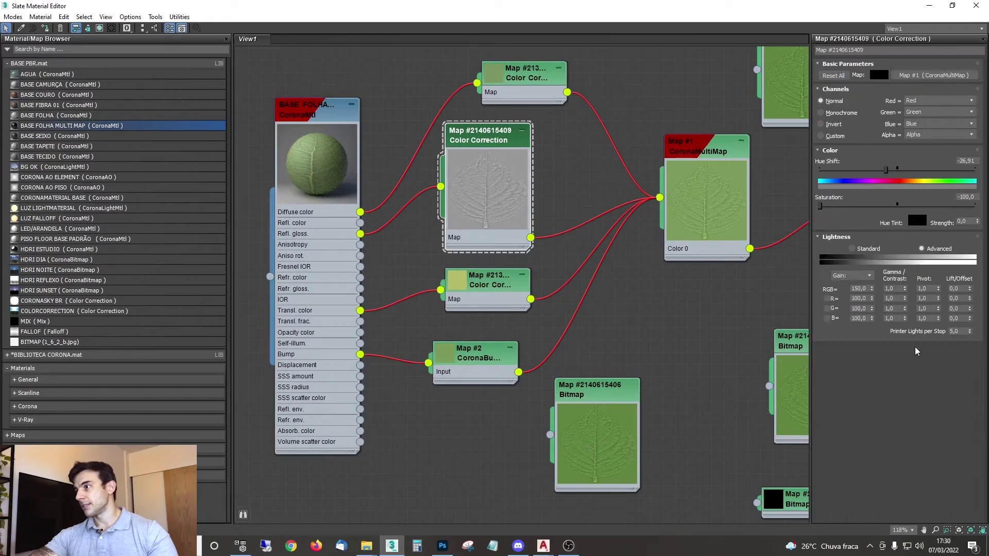
left_click(861, 289)
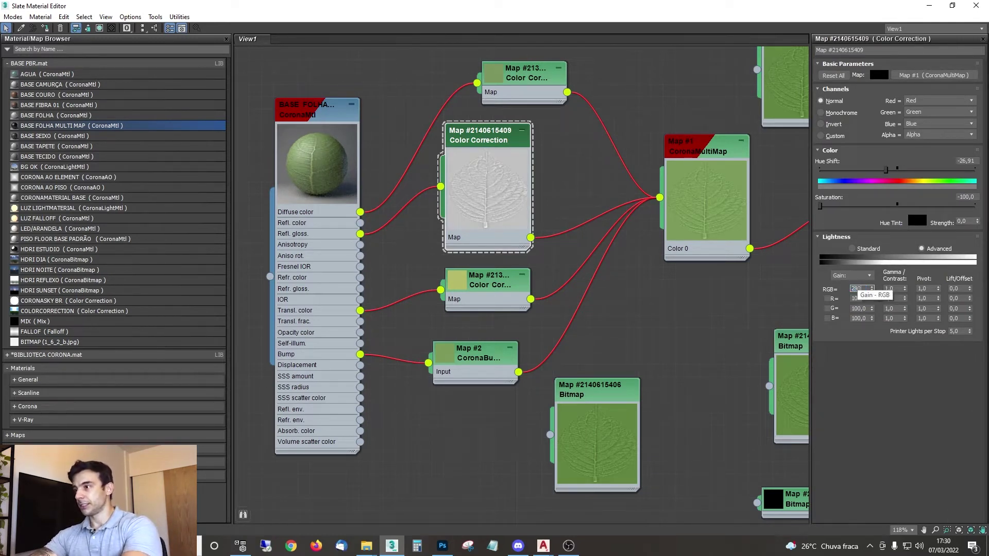
key("Return")
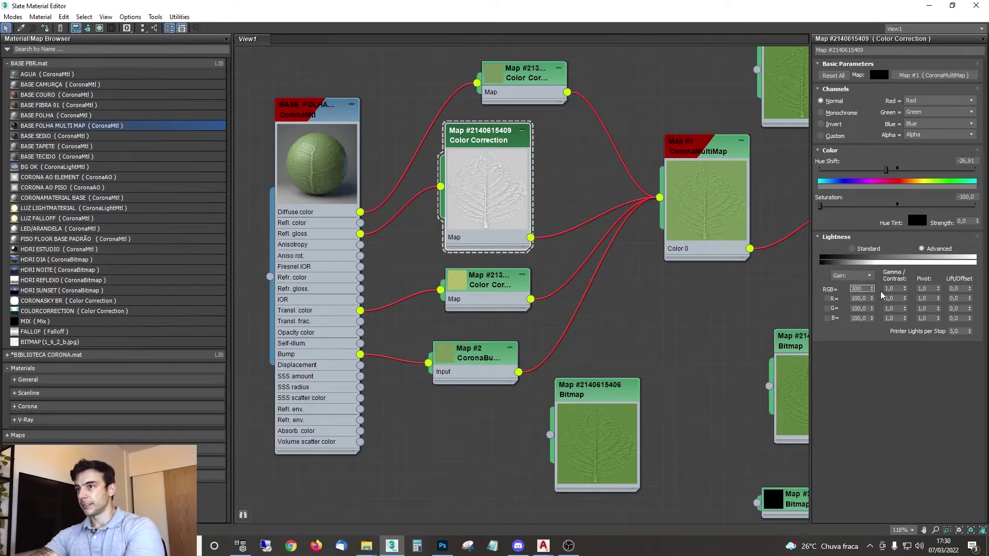
Step: Set the Refl. gloss Color Correction's RGB gain to 300 and its RGB Gamma/Contrast to 1,5
type("300")
key("Return")
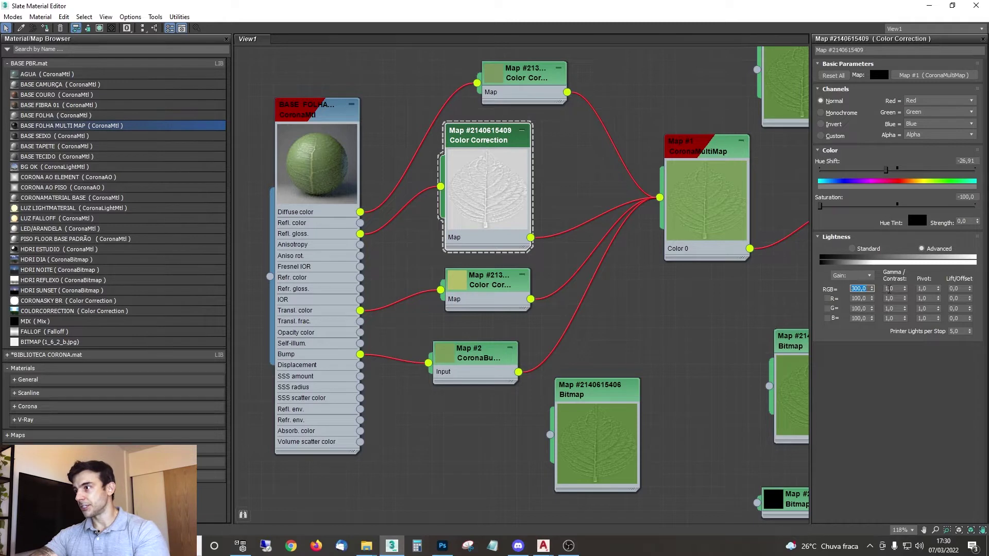
left_click(895, 289)
type("1,5")
key("Return")
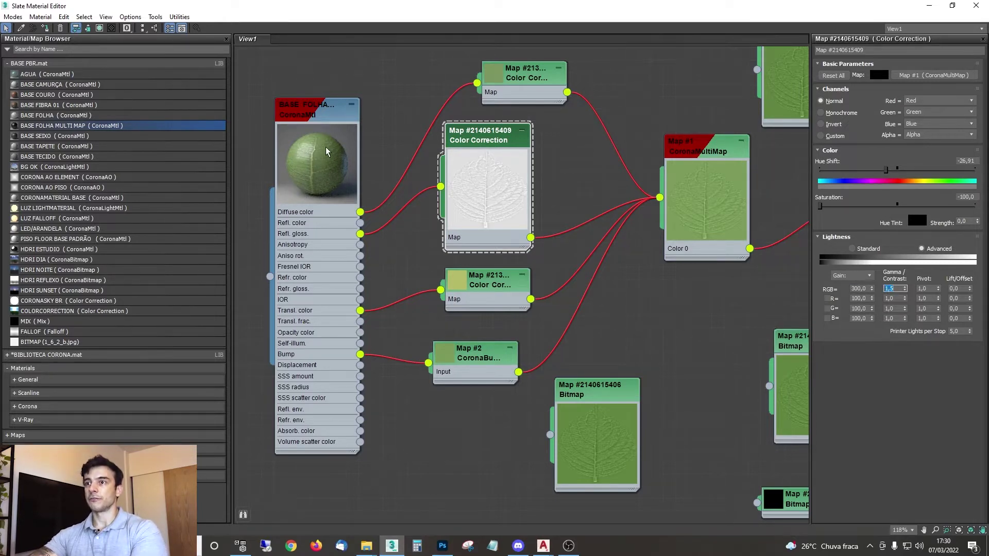
middle_click_drag(467, 144, 563, 113)
left_click_drag(563, 113, 589, 118)
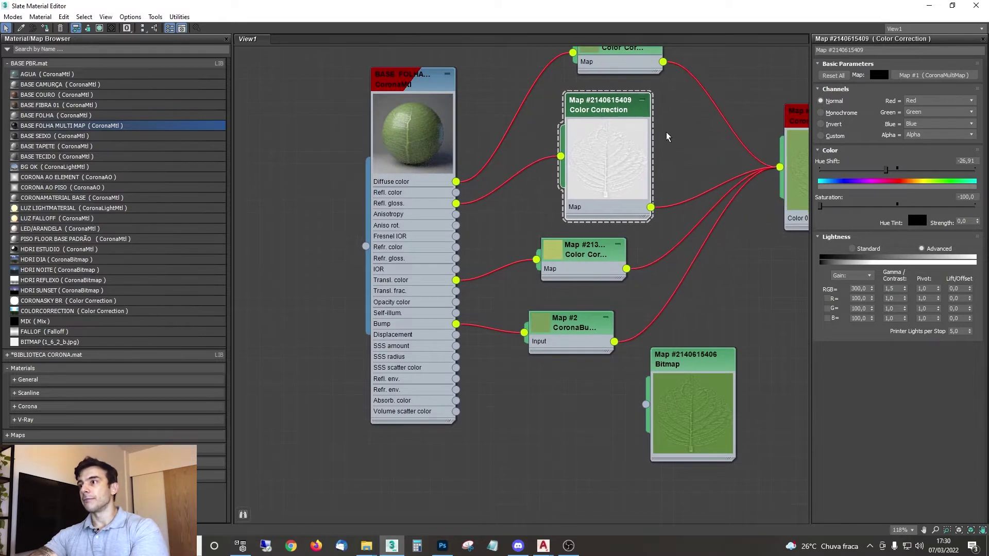
Step: Set the translucency Color Correction's Hue Shift to -25,714 and Saturation to 8,97, and nudge its node up
middle_click_drag(591, 263, 558, 223)
left_click_drag(558, 223, 557, 230)
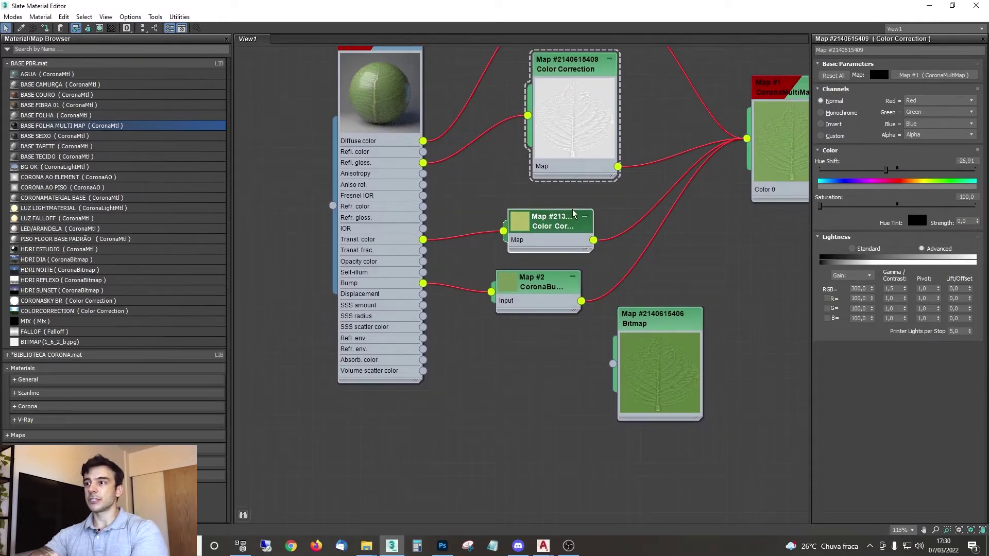
left_click(550, 228)
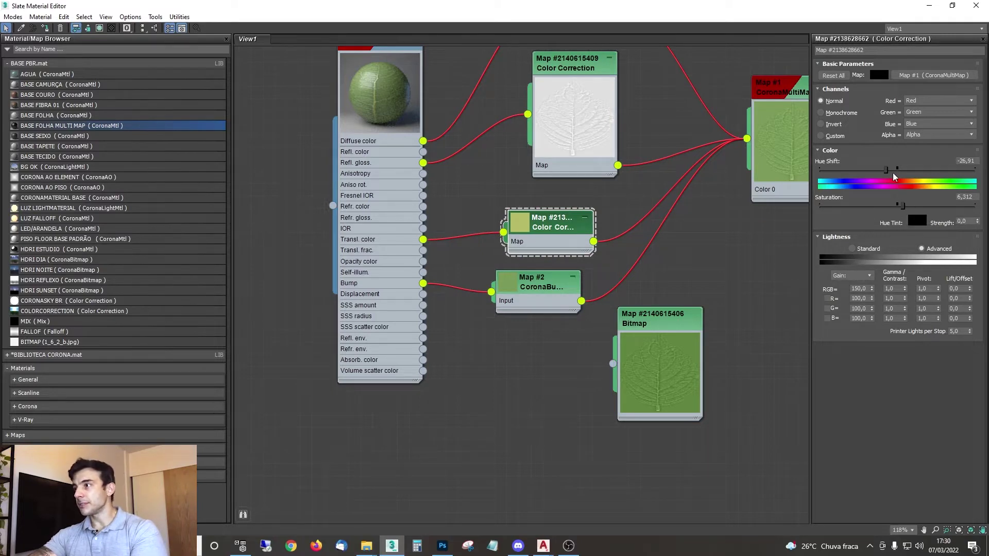
mouse_move(894, 170)
left_mouse_down()
mouse_move(869, 173)
mouse_move(884, 170)
left_mouse_up()
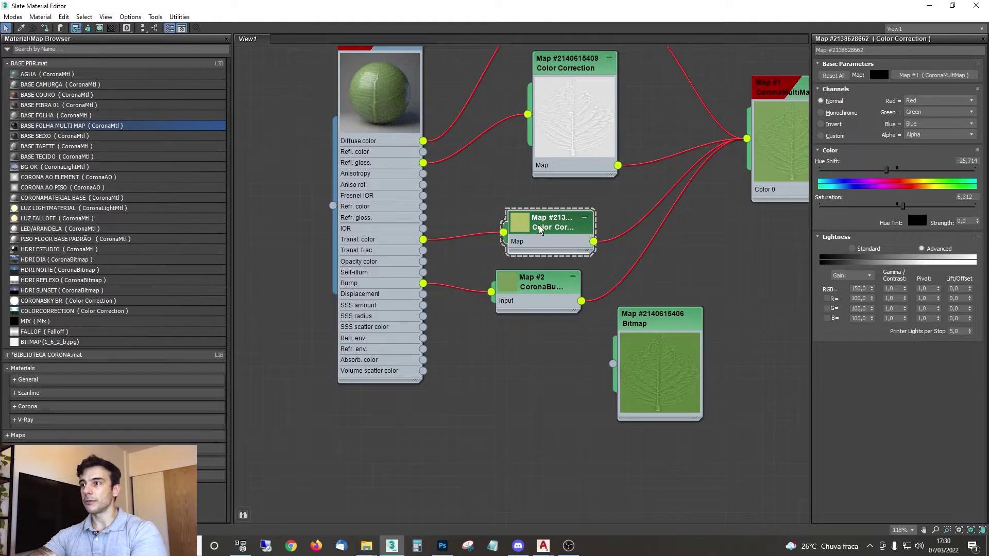
mouse_move(551, 219)
left_mouse_down()
mouse_move(553, 211)
mouse_move(556, 222)
left_mouse_up()
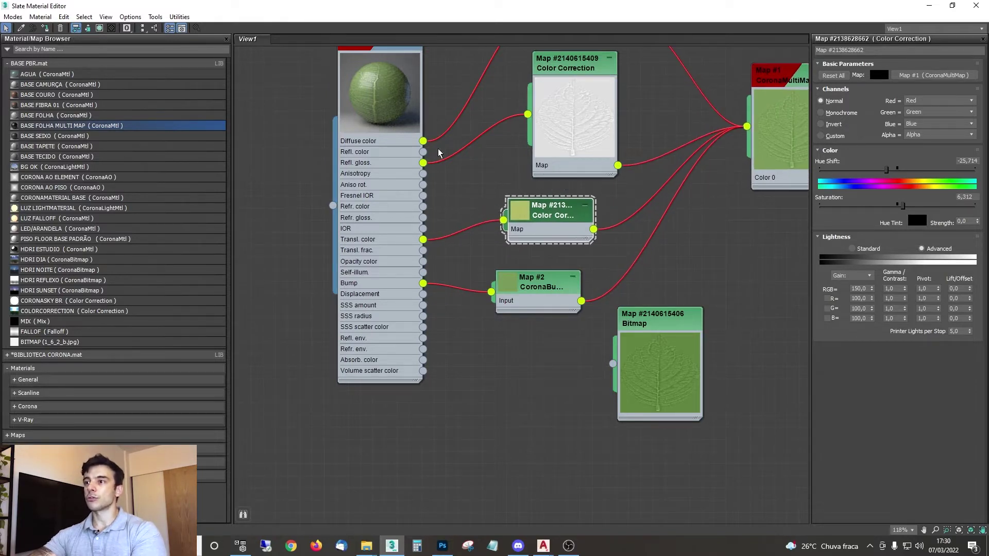
middle_click_drag(559, 212, 534, 247)
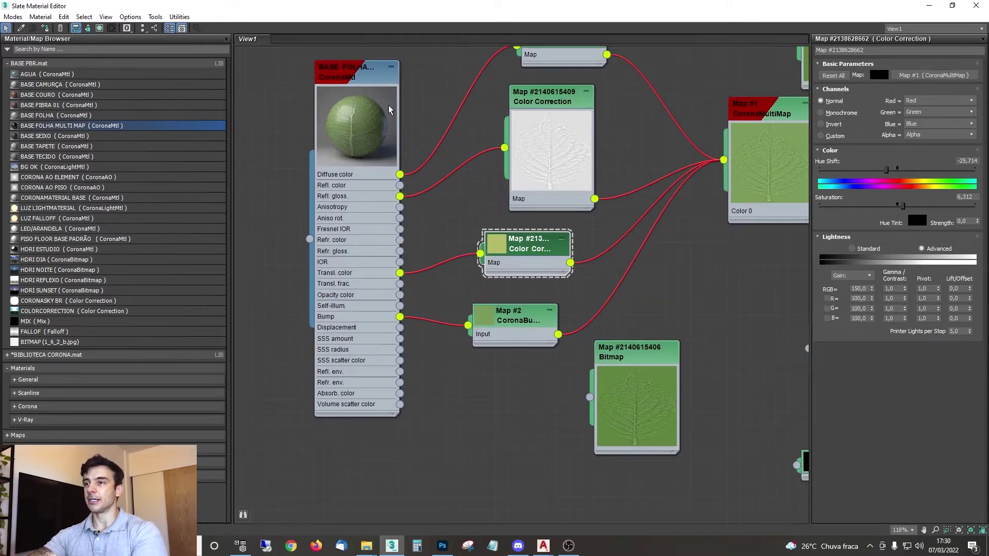
middle_click_drag(369, 108, 372, 136)
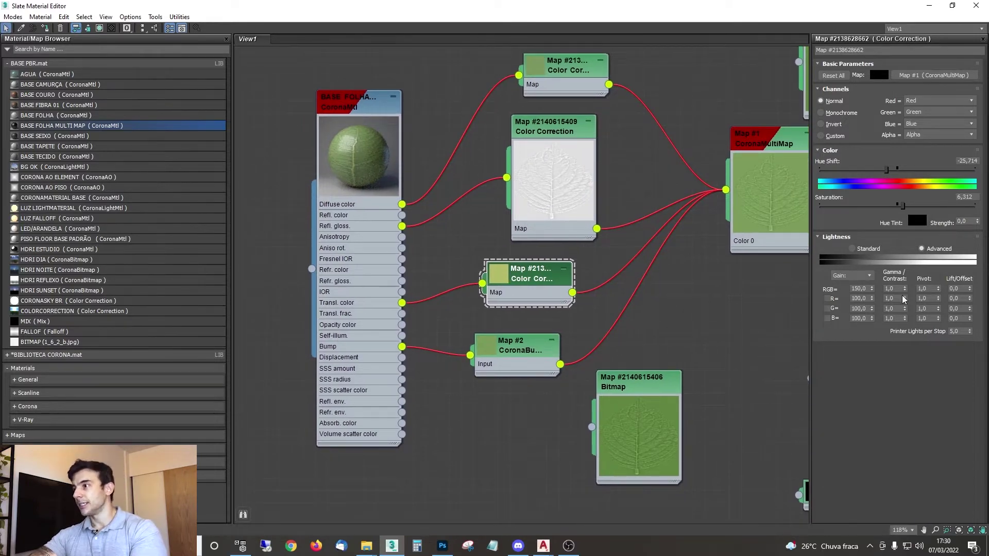
left_click_drag(904, 205, 905, 205)
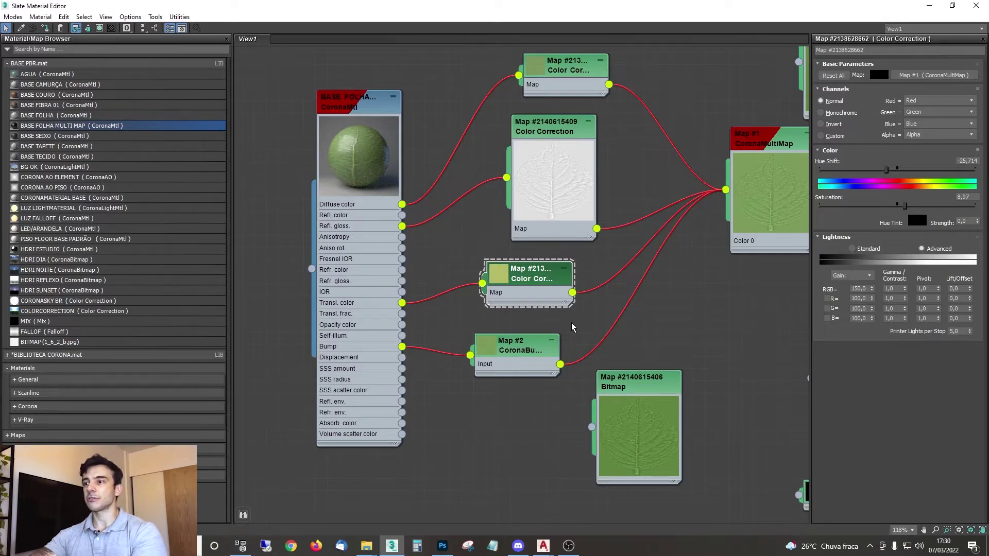
Step: Open the material's parameters to check the Translucency Fraction, and move the CoronaMultiMap node lower in the graph
middle_click_drag(405, 284, 523, 262)
double_click(466, 89)
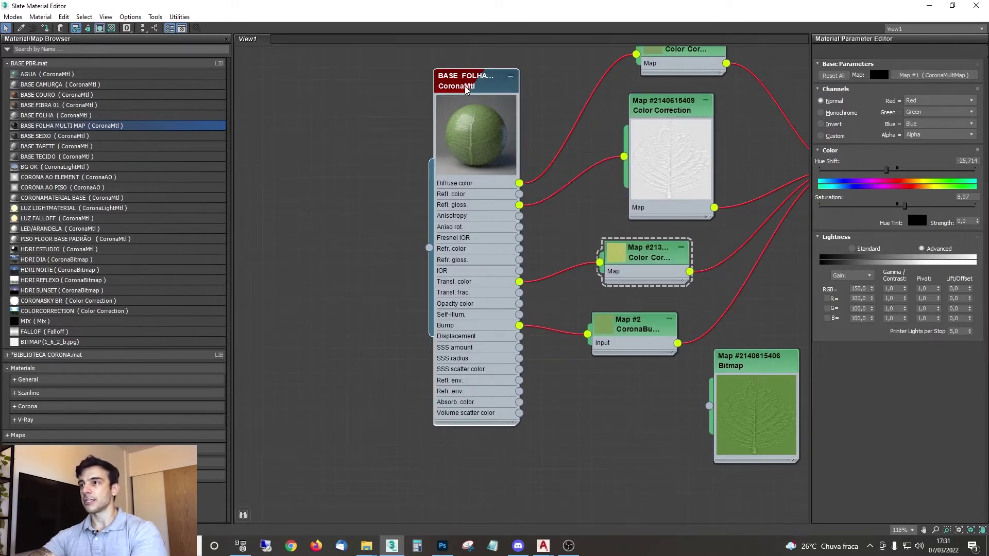
double_click(870, 98)
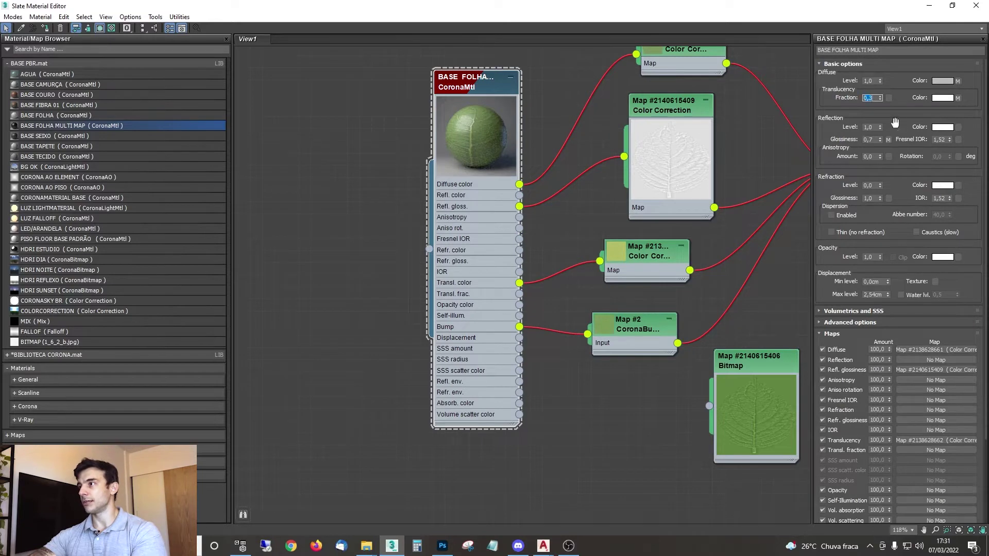
middle_click_drag(653, 291, 466, 285)
left_click_drag(709, 108, 709, 182)
middle_click_drag(482, 321, 576, 240)
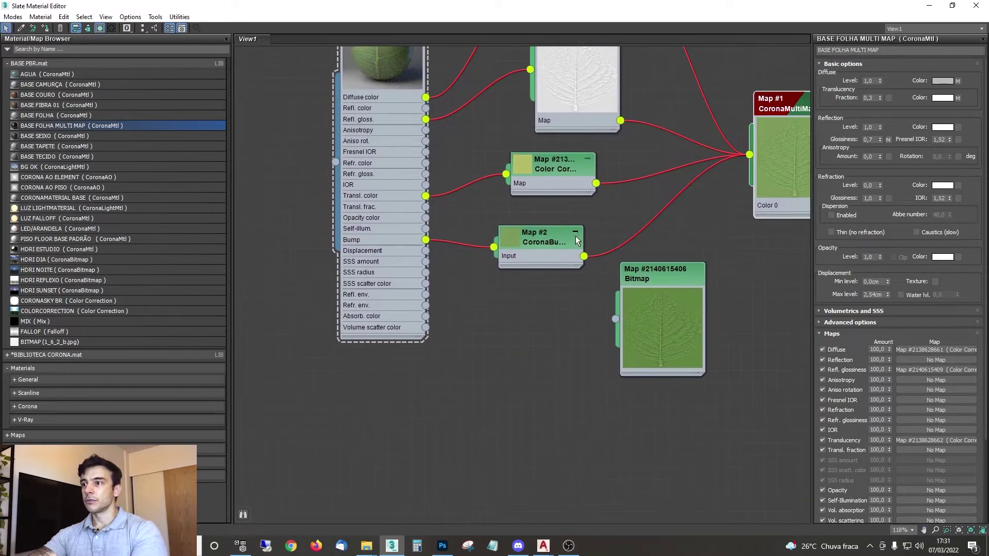
Step: Display the parameters of the CoronaBumpConverter feeding the Bump slot and move the CoronaMultiMap node slightly up
left_click(549, 241)
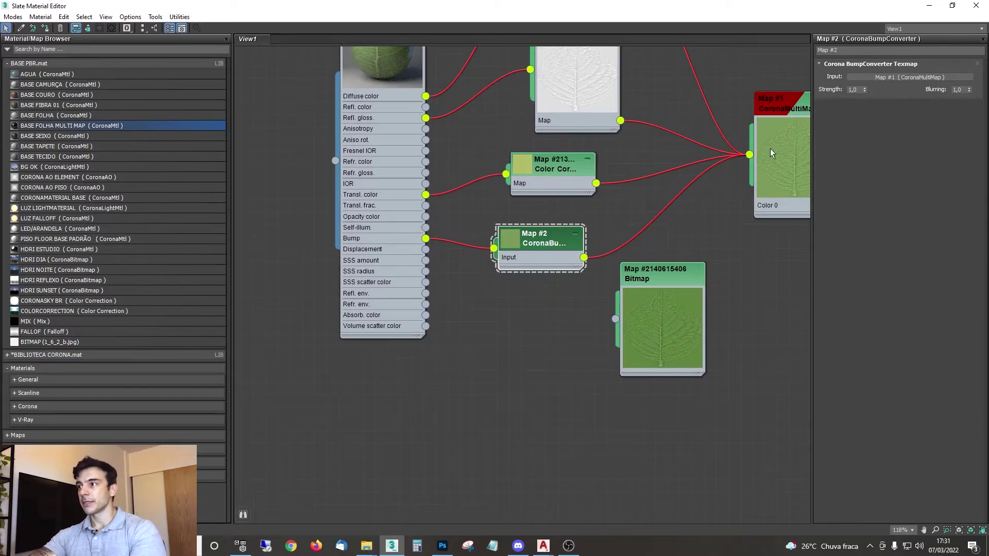
middle_click_drag(551, 184, 438, 224)
scroll(487, 218, "down", 1)
left_click_drag(664, 174, 655, 146)
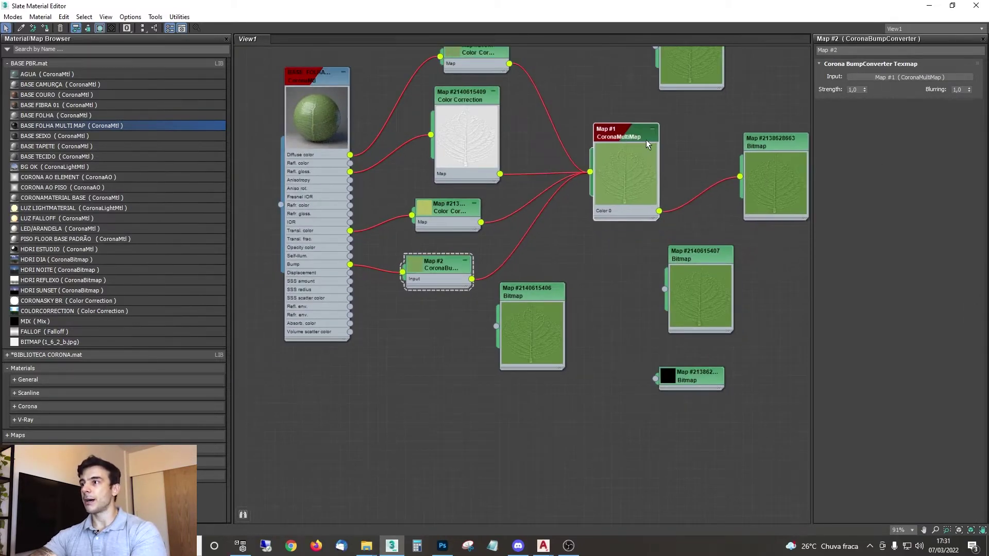
Step: Examine the settings of the Bitmap connected to the CoronaMultiMap and the Strength of the CoronaBumpConverter
left_click(774, 146)
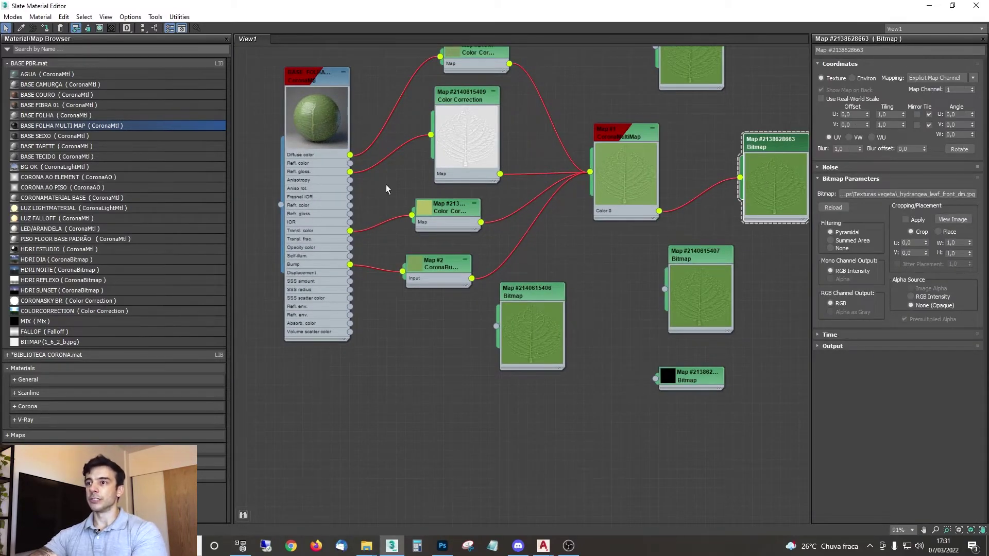
middle_click_drag(508, 268, 600, 284)
scroll(510, 275, "up", 4)
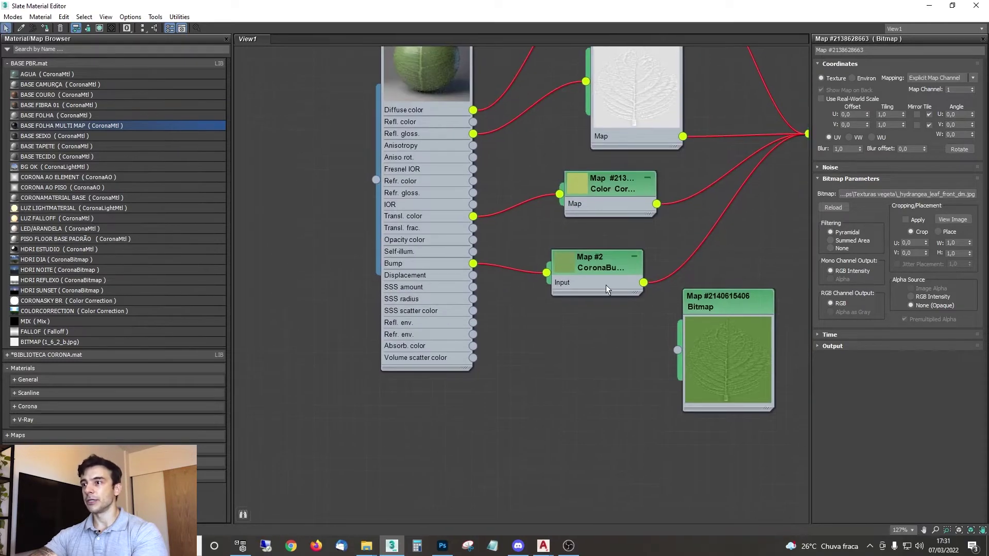
left_click(606, 285)
left_click(853, 90)
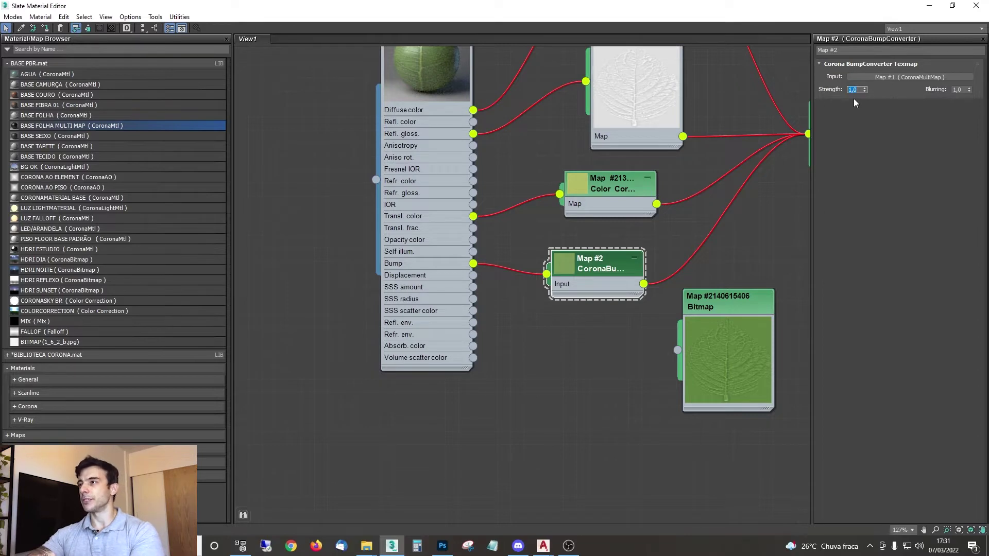
middle_click_drag(683, 137, 545, 273)
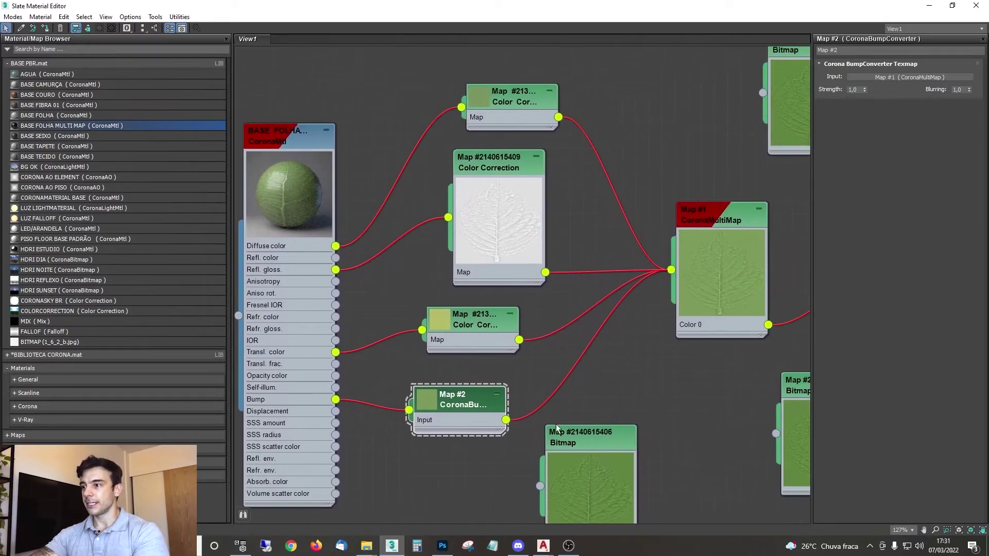
Step: Delete the four unconnected Bitmap nodes, leaving only the one linked to the CoronaMultiMap
scroll(566, 205, "down", 5)
middle_click_drag(685, 312, 640, 240)
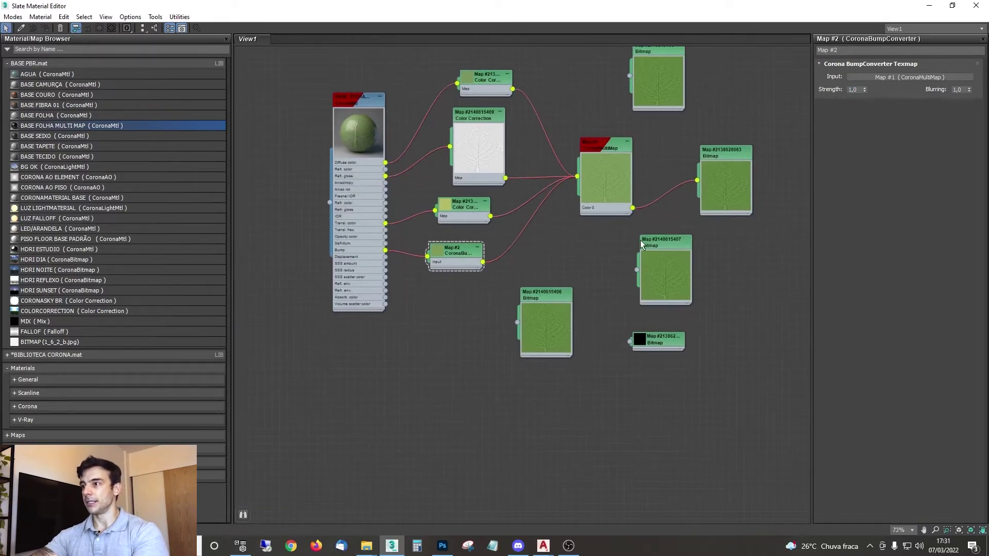
left_click_drag(717, 243, 535, 372)
key("Delete")
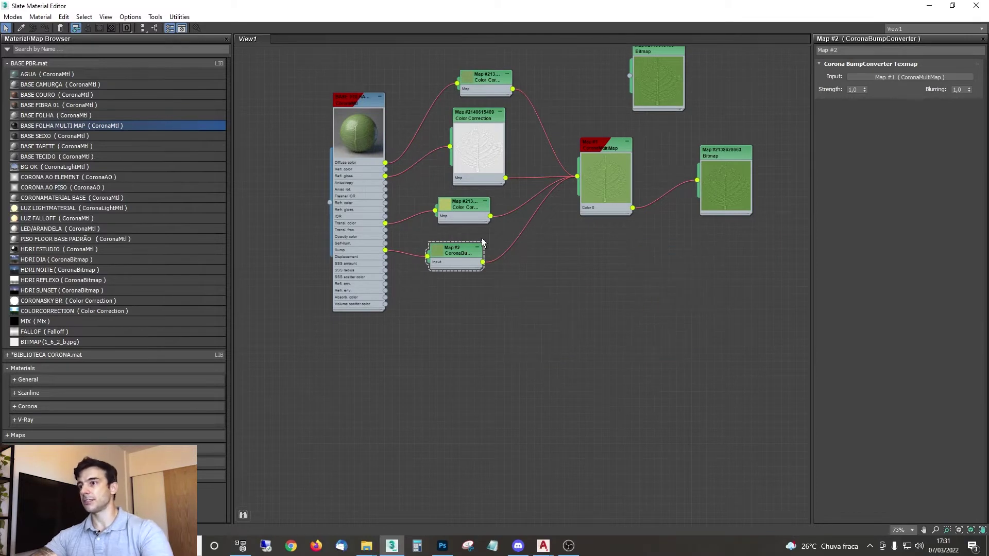
middle_click_drag(586, 179, 604, 258)
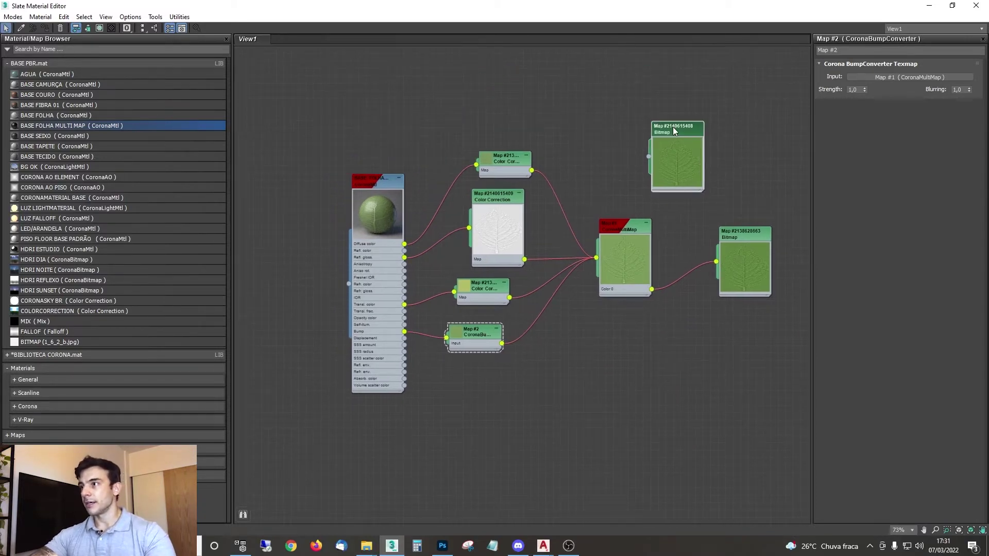
double_click(673, 127)
middle_click_drag(640, 206, 683, 228)
key("Delete")
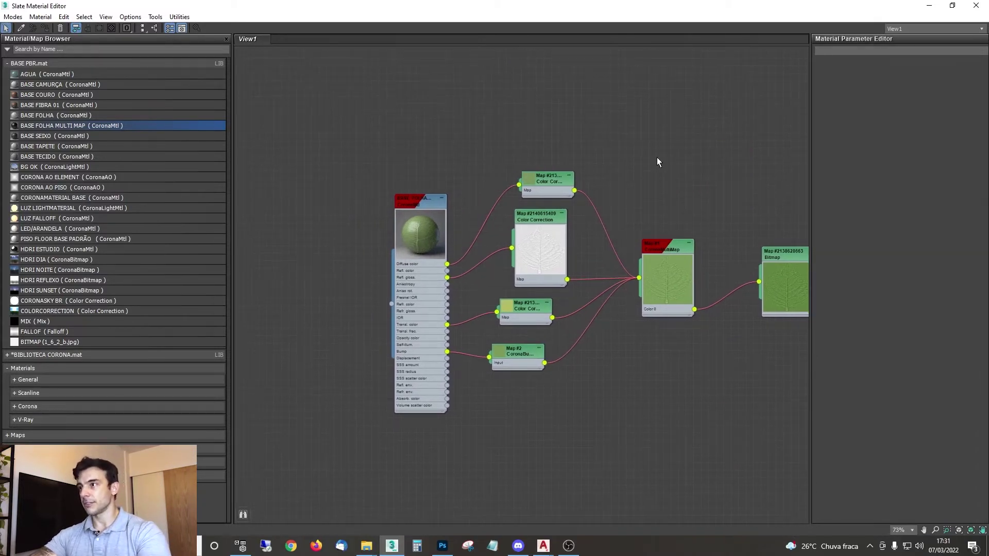
Step: Replace the image of the Bitmap feeding the CoronaMultiMap with 3d66Model-395552-14-6.jpg from the Texturas vegeta folder
double_click(413, 201)
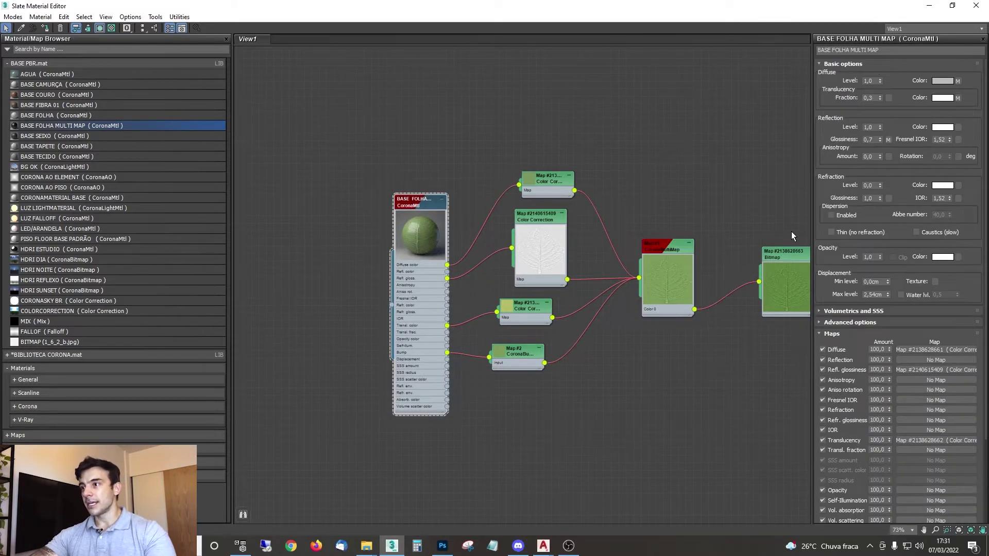
middle_click_drag(454, 359, 347, 348)
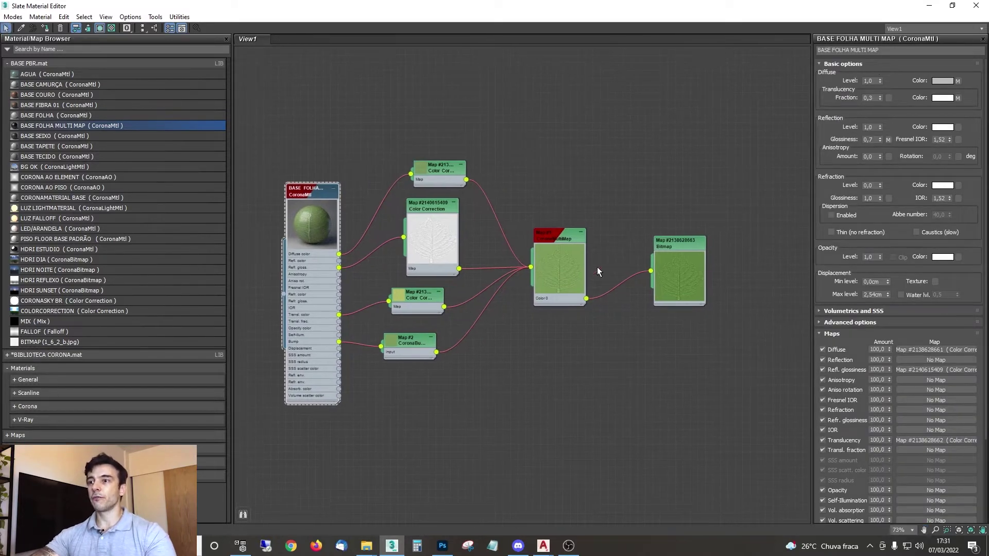
middle_click_drag(597, 272, 582, 221)
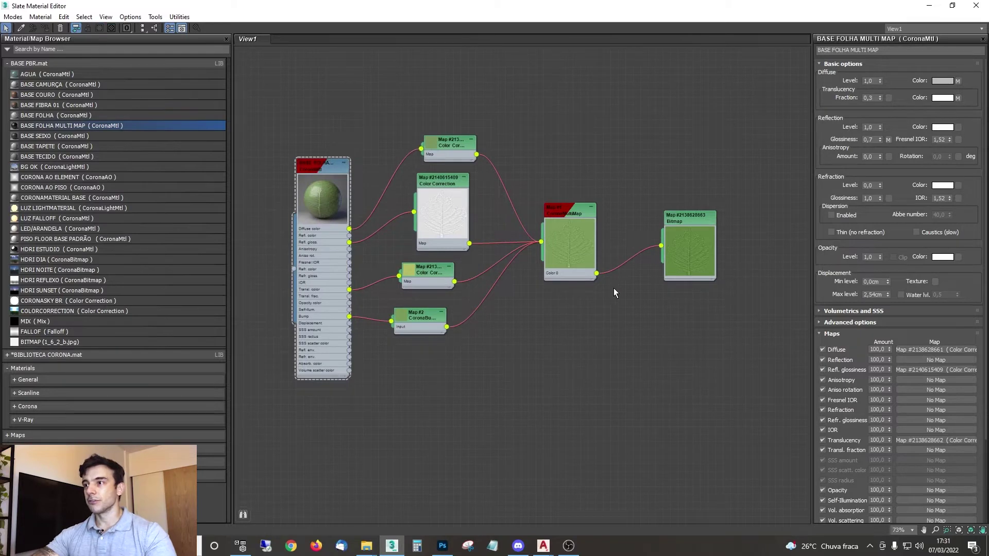
double_click(686, 215)
left_click(905, 194)
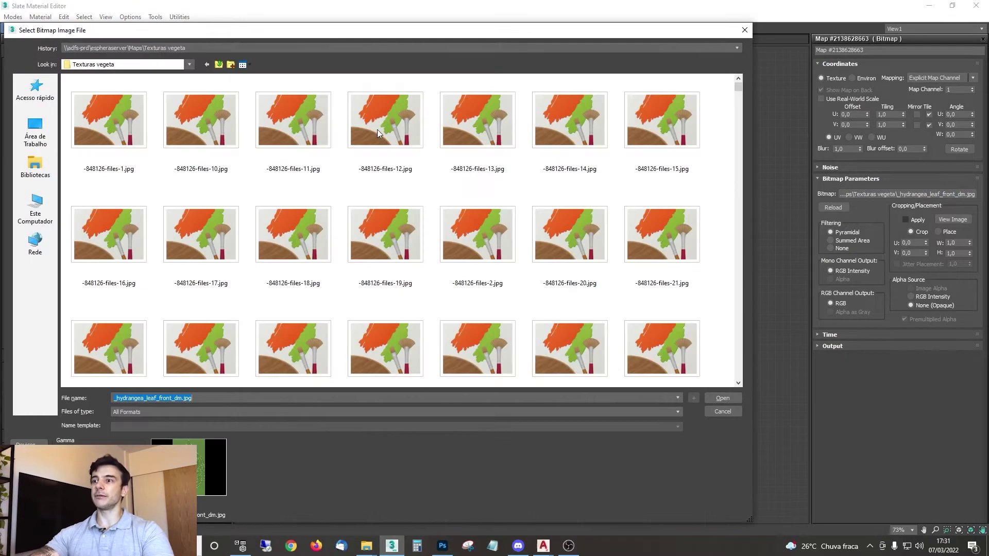
scroll(423, 247, "down", 10)
scroll(515, 258, "down", 8)
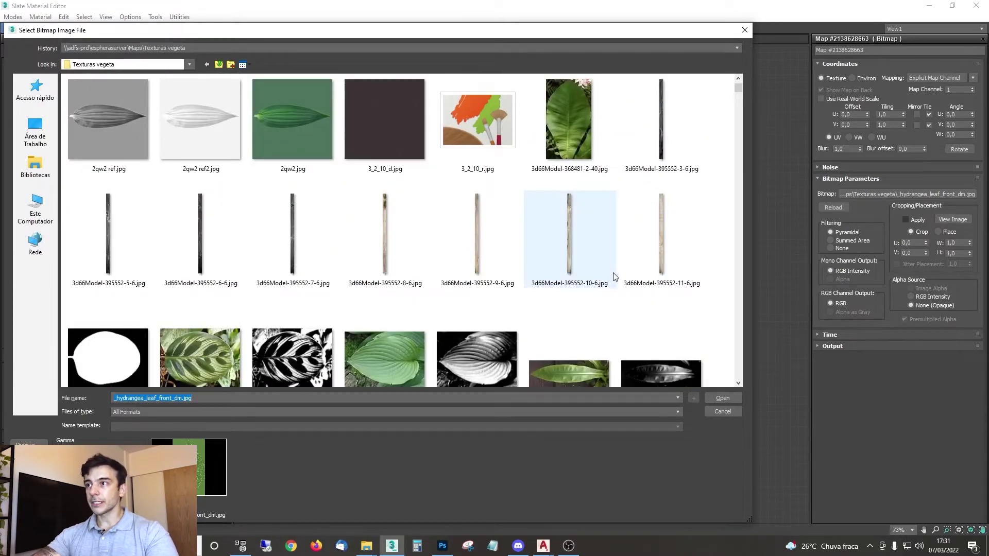
double_click(388, 360)
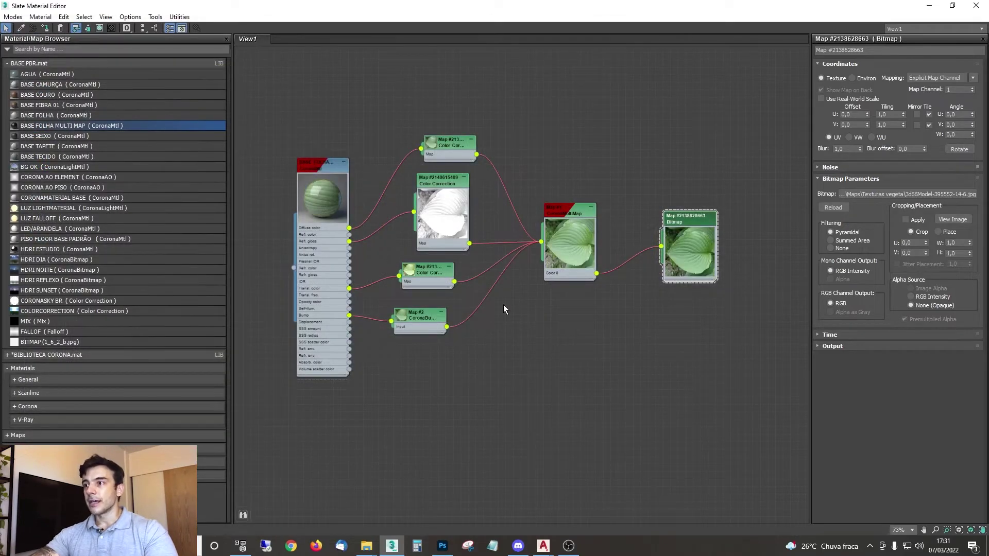
Step: Try RGB gains of 200 and 100 on the Refl. gloss Color Correction, and settle on 150
scroll(407, 203, "up", 3)
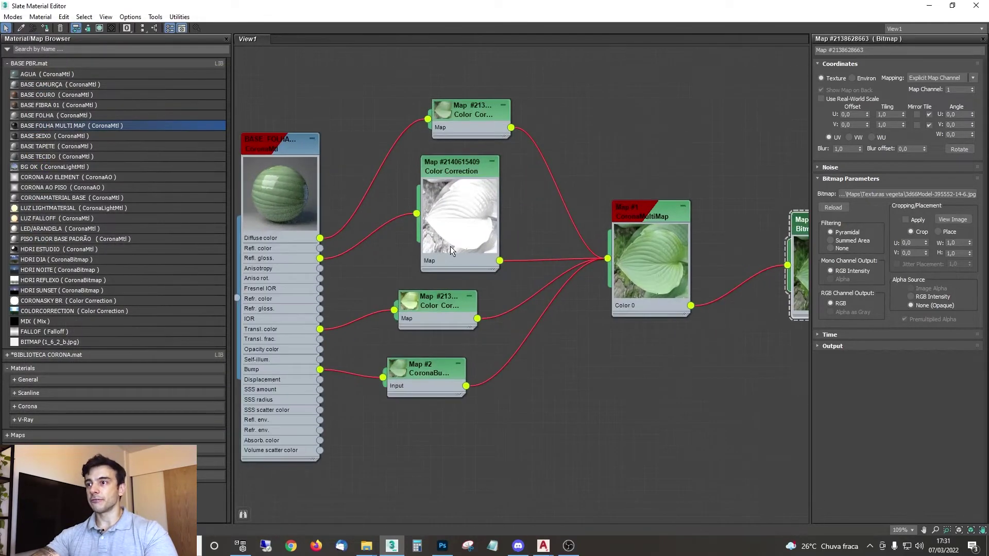
middle_click_drag(435, 206, 562, 149)
double_click(580, 118)
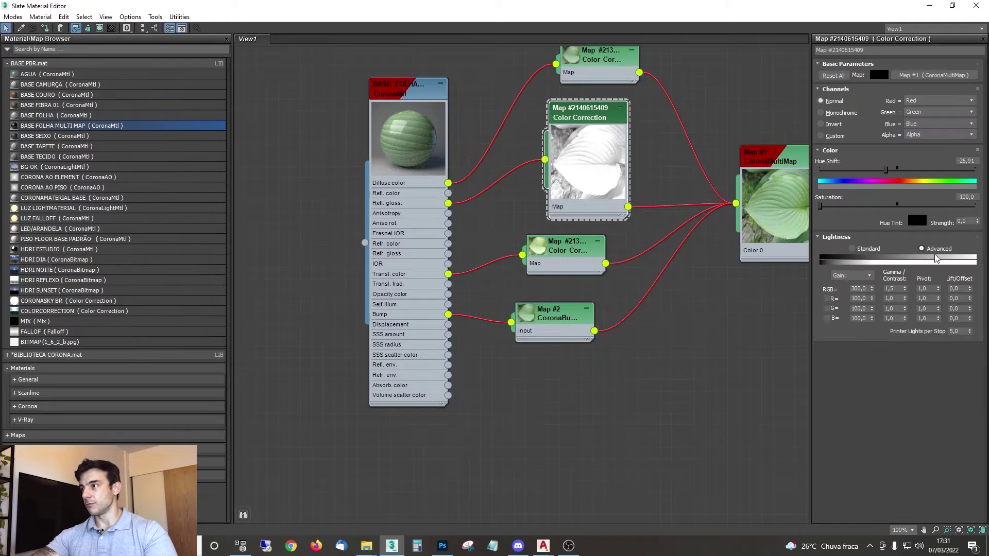
type("20")
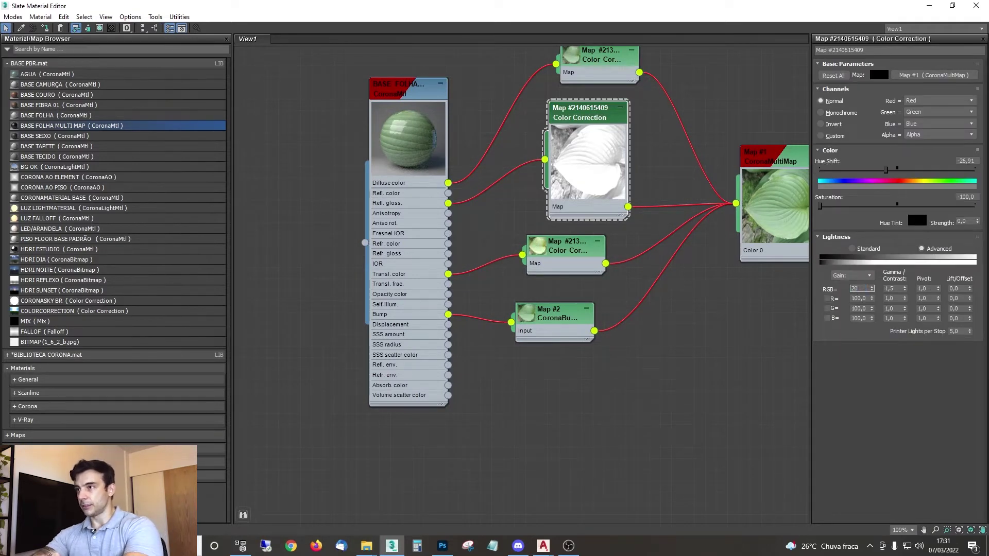
type("0")
key("Return")
type("100")
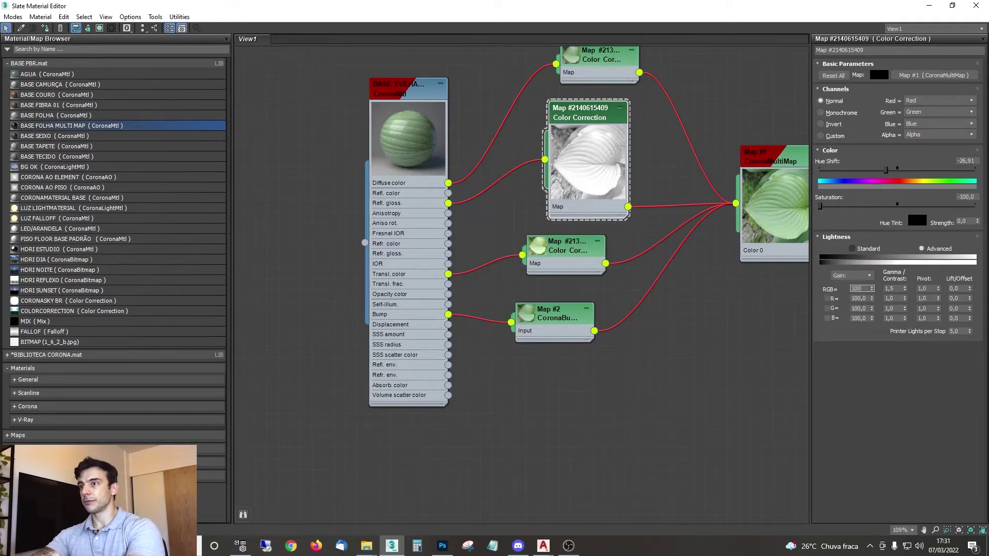
key("Return")
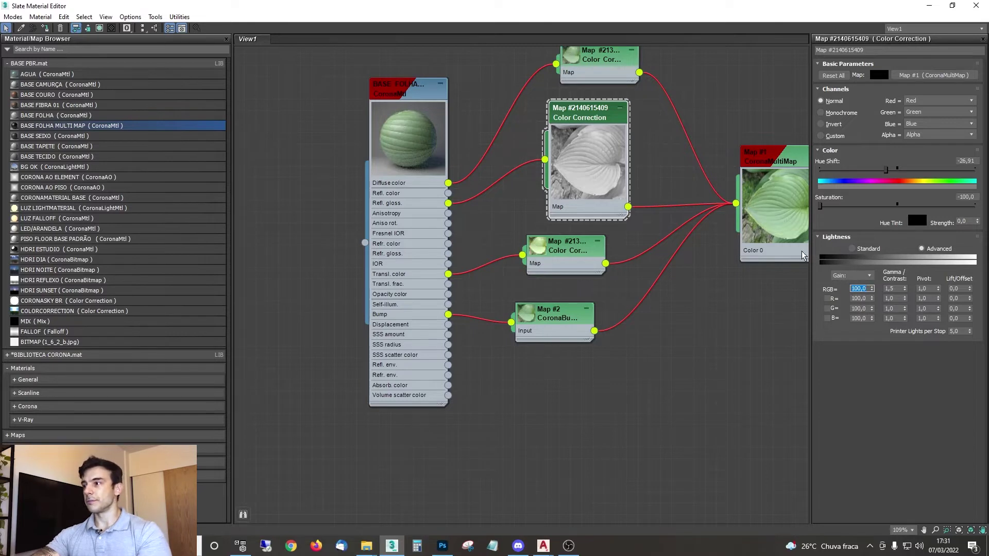
type("150")
key("Return")
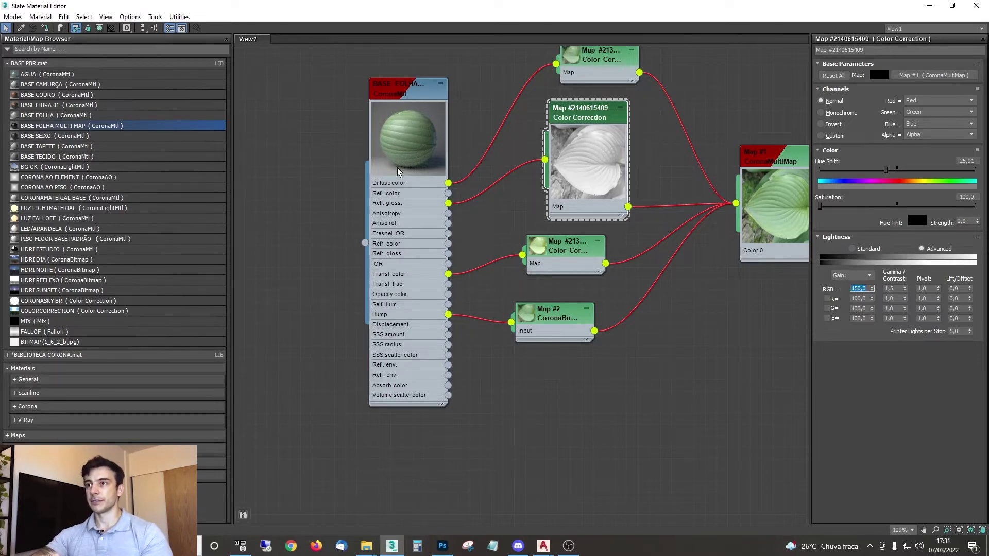
Step: Examine the settings of the translucency and diffuse Color Corrections and the CoronaBumpConverter in the BASE FOLHA MULTI MAP tree
middle_click_drag(588, 261, 488, 322)
left_click(660, 226)
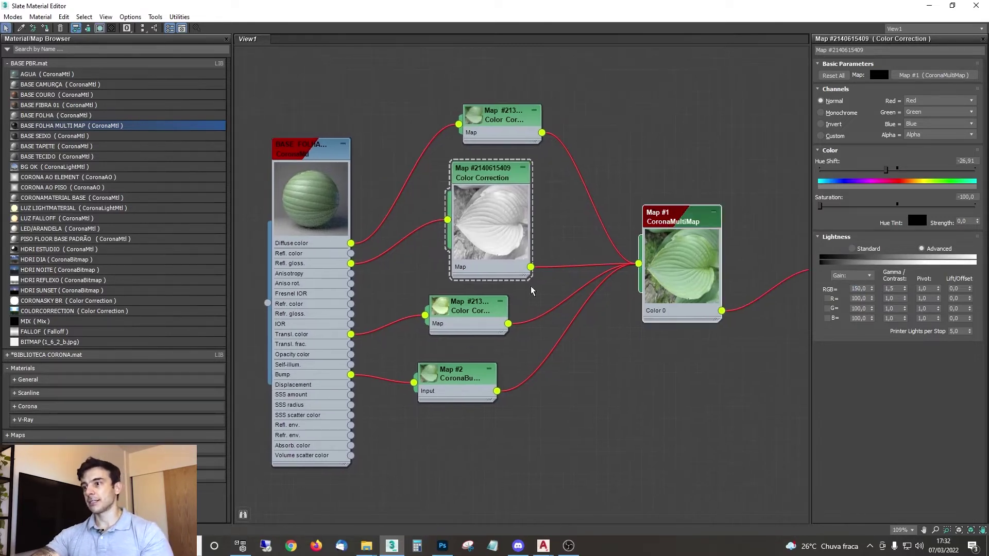
left_click(468, 310)
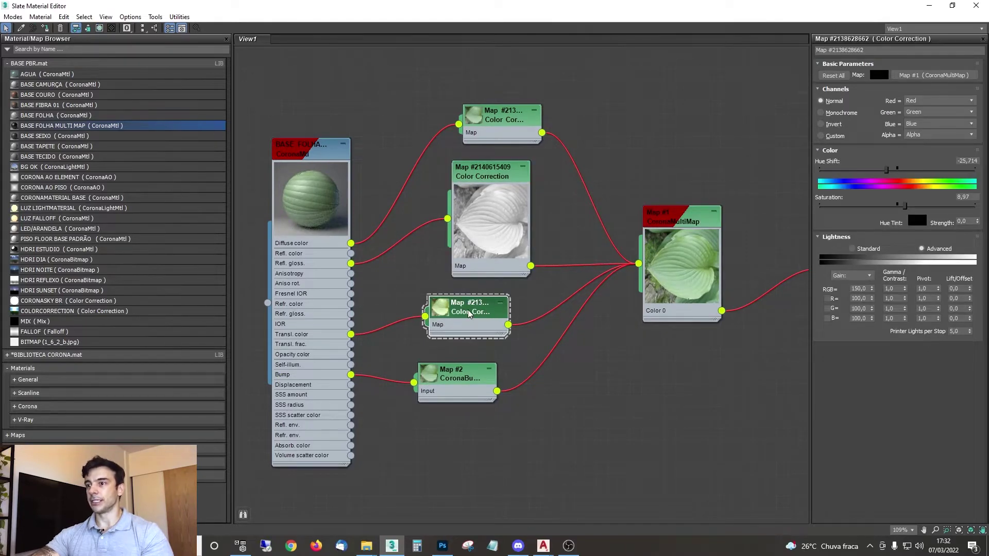
left_click(463, 381)
left_click(465, 125)
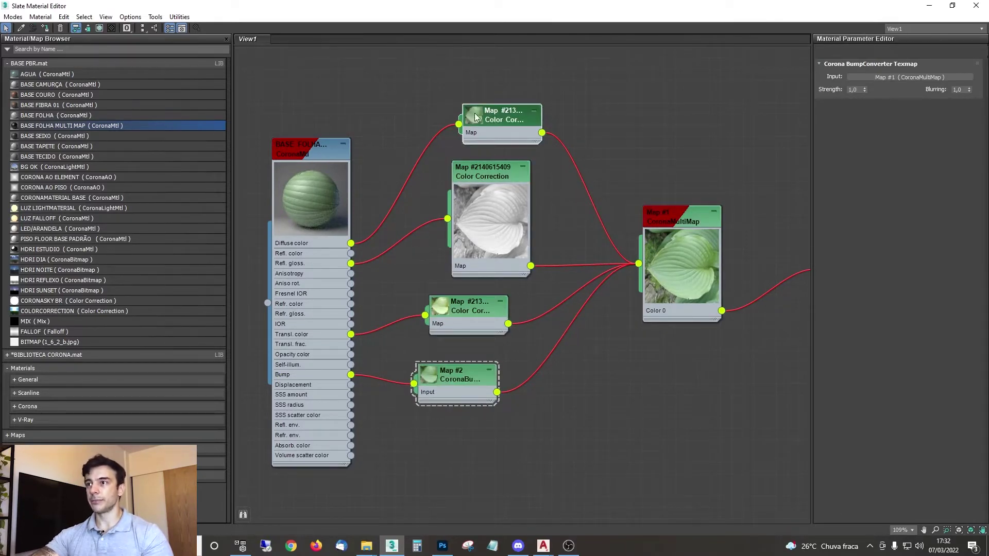
middle_click_drag(613, 315, 548, 319)
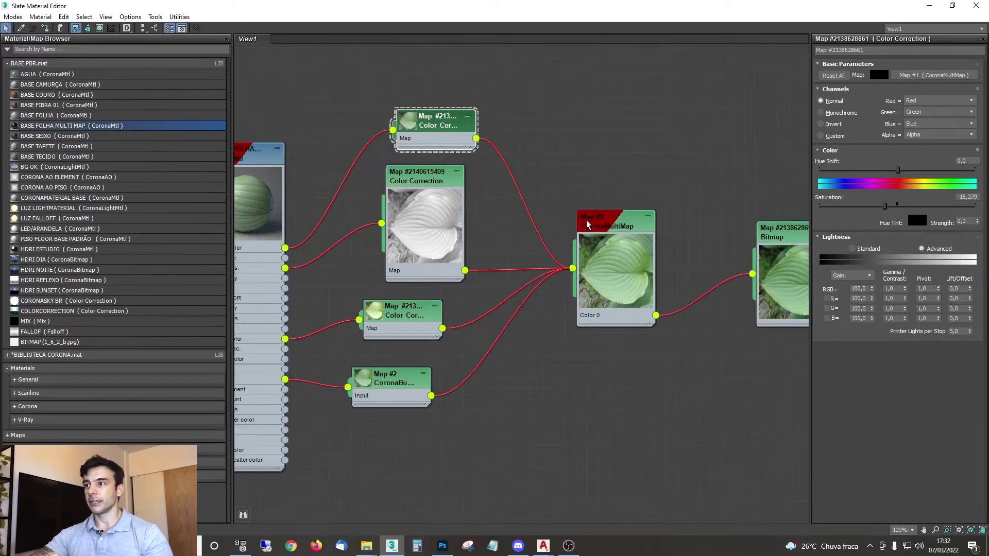
scroll(586, 213, "down", 3)
middle_click_drag(509, 261, 529, 254)
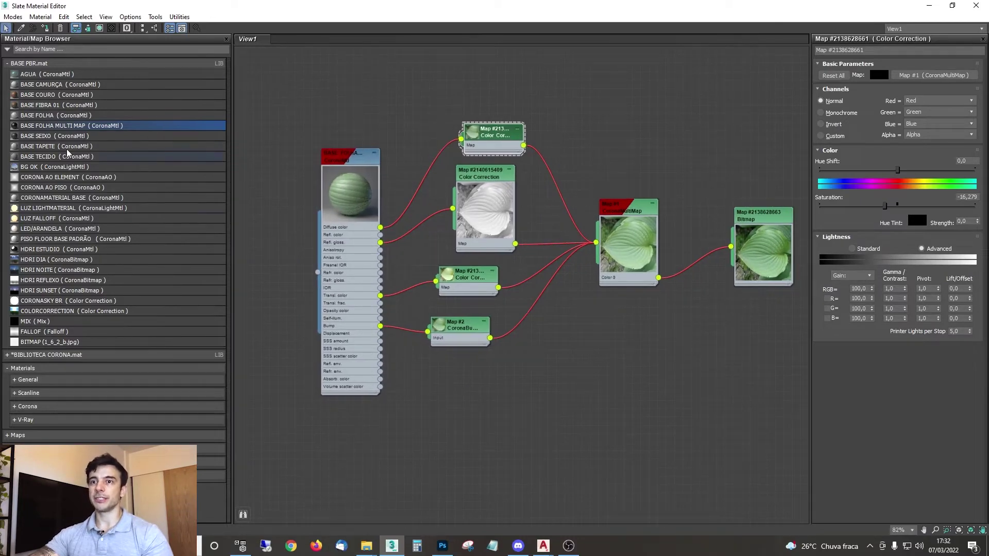
scroll(437, 110, "down", 3)
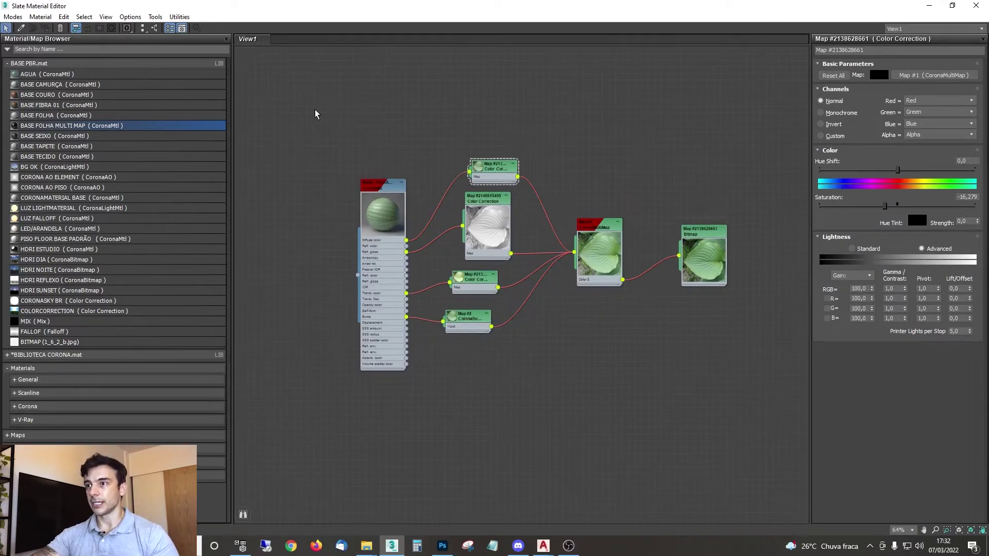
Step: Delete all BASE FOLHA MULTI MAP nodes from the view and load the BASE SEIXO material from the library
left_click_drag(309, 73, 730, 440)
key("Delete")
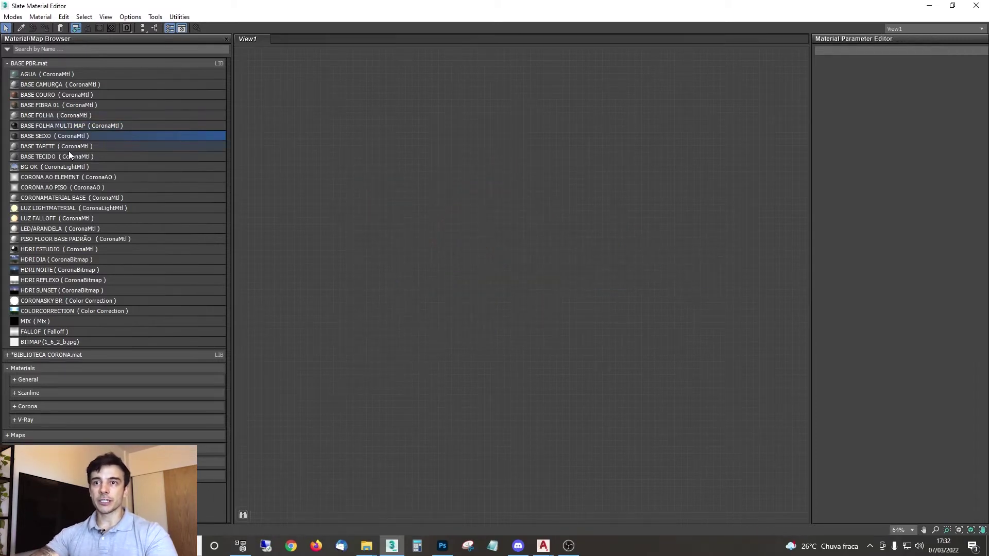
double_click(39, 136)
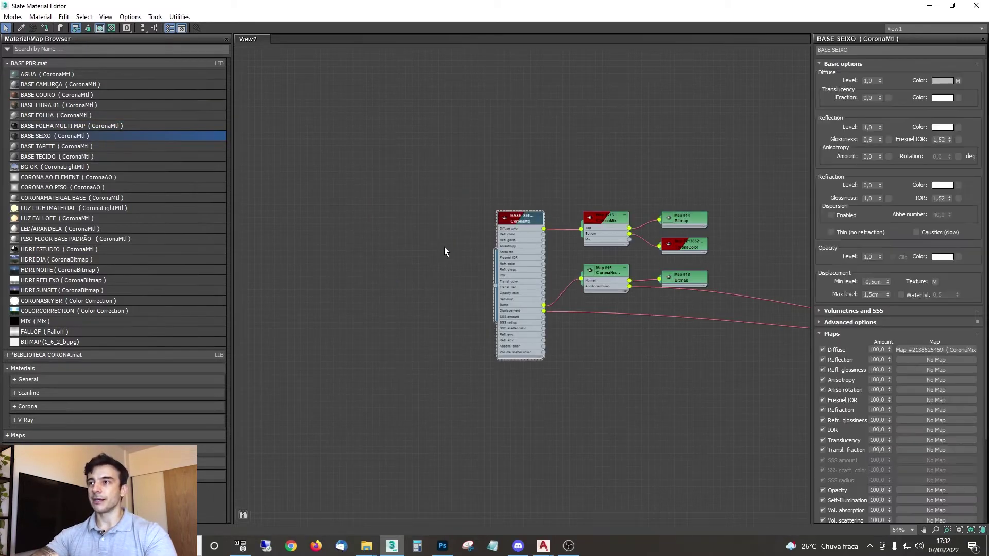
middle_click_drag(579, 255, 422, 240)
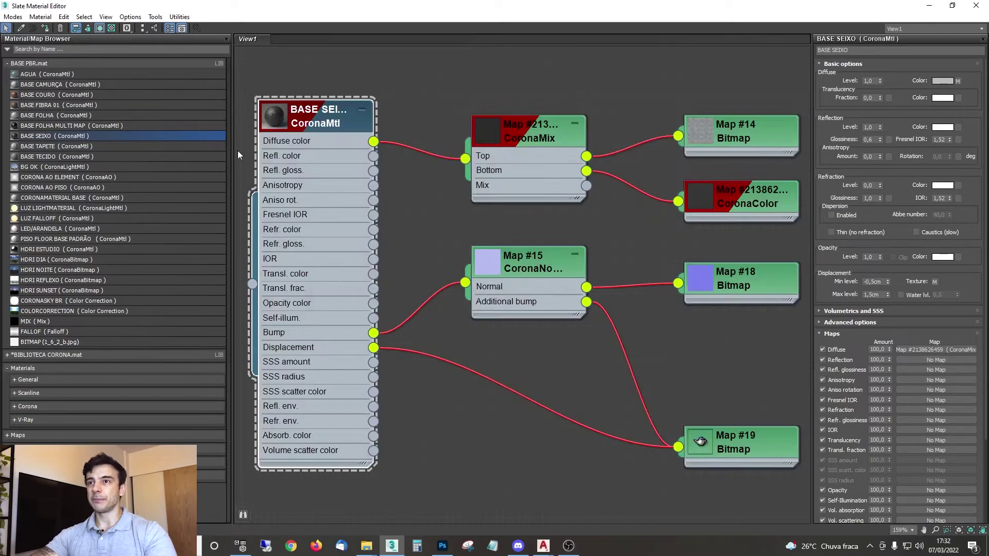
scroll(444, 244, "up", 5)
middle_click_drag(552, 213, 550, 219)
Step: Inspect the gravel Bitmap feeding the CoronaMix Top input and move the bump branch further below the CoronaMix branch
double_click(696, 161)
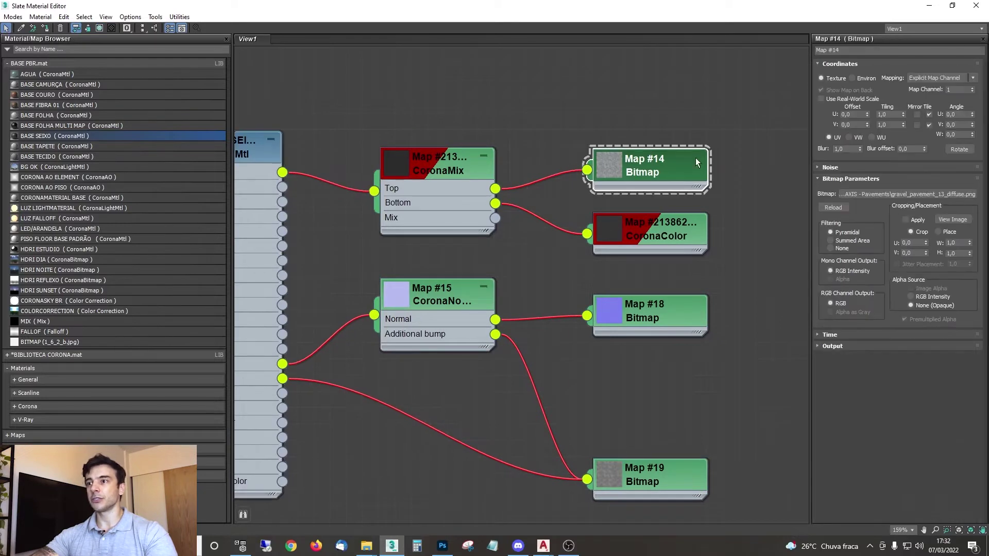
middle_click_drag(352, 405, 456, 399)
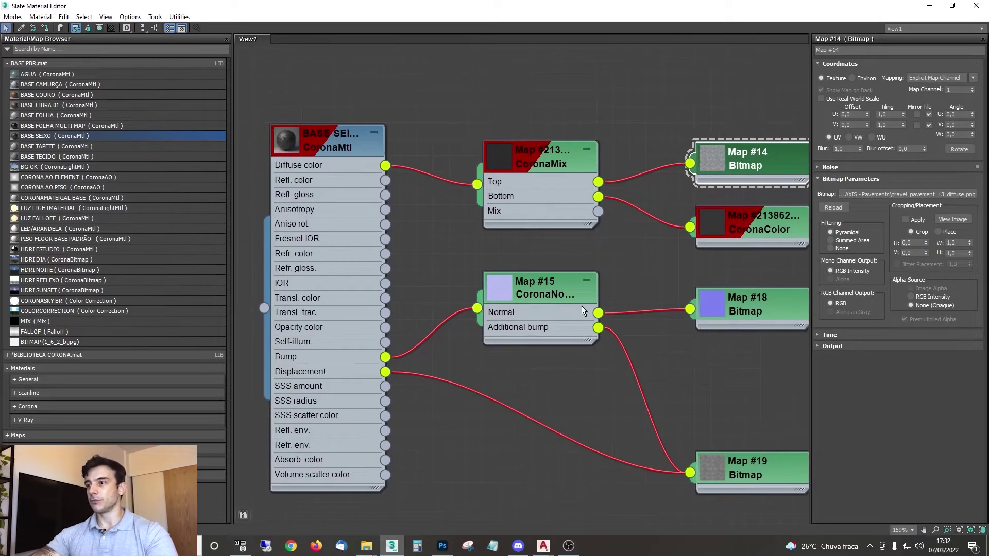
left_click_drag(532, 294, 565, 326)
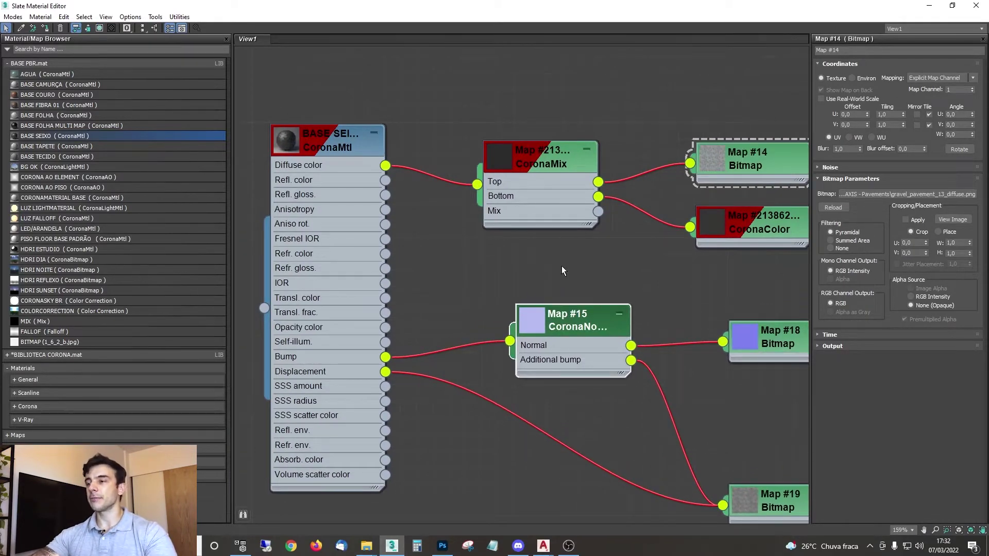
left_click(524, 255)
left_click(750, 155)
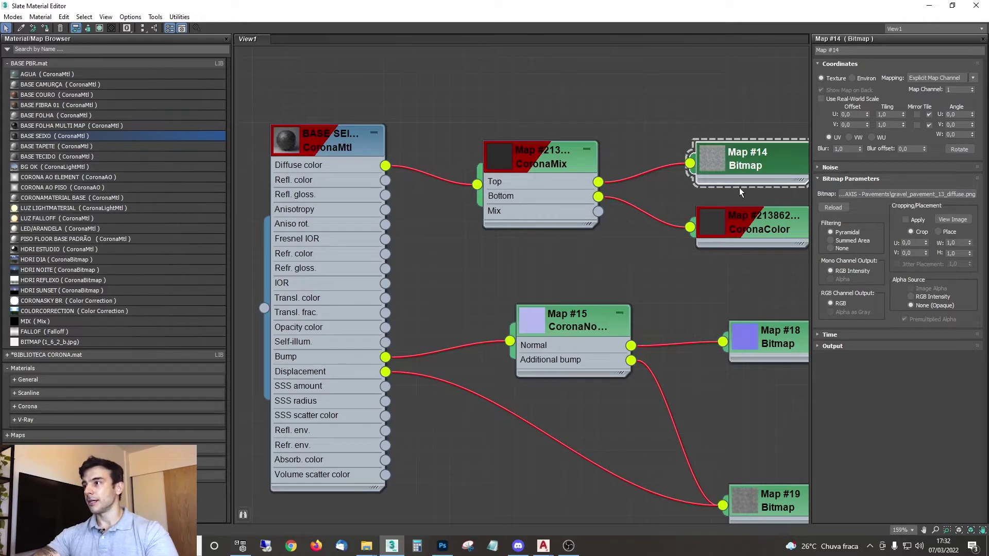
Step: Change the solid color of the CoronaColor feeding the CoronaMix Bottom input to a brown with RGB 69, 36, 22
left_click(737, 231)
left_click(892, 81)
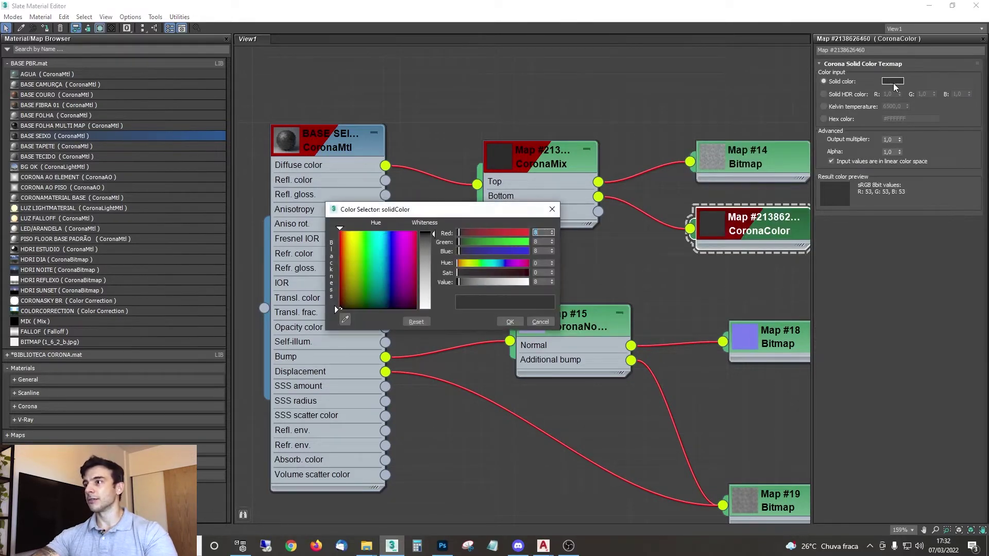
left_click(461, 263)
left_click(505, 273)
left_click(474, 283)
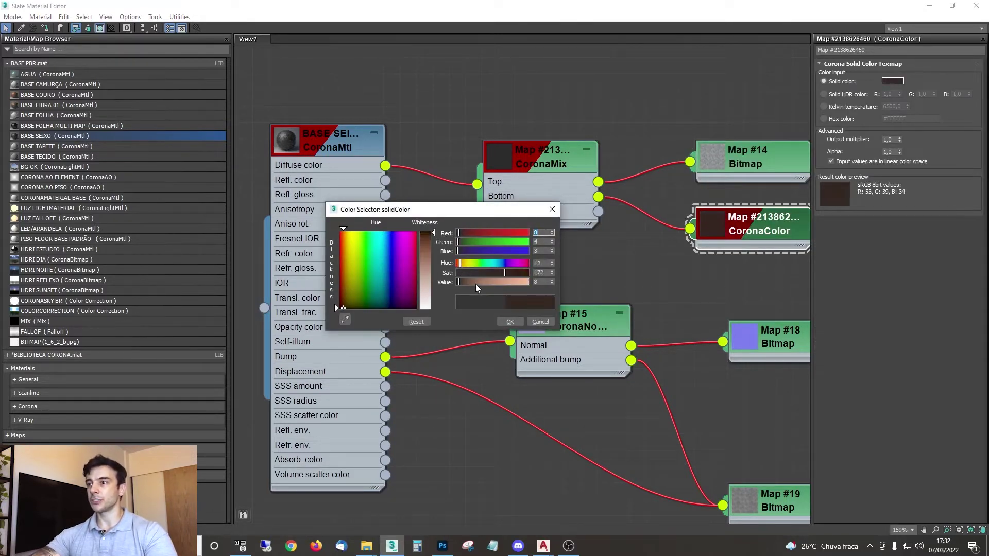
Step: Enlarge the CoronaMix node's preview, move the node up clear of the bump branch, and show its mix settings
double_click(495, 153)
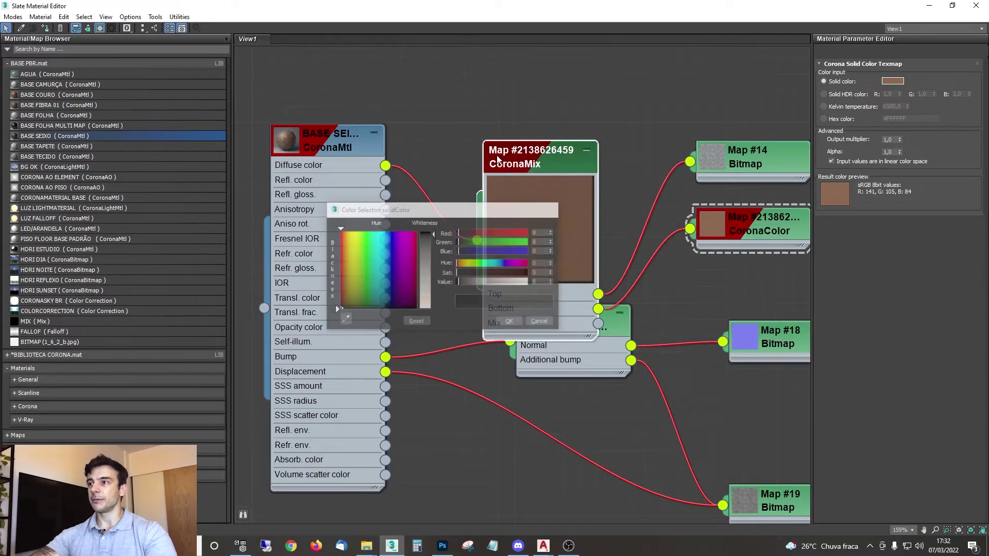
left_click_drag(529, 154, 611, 40)
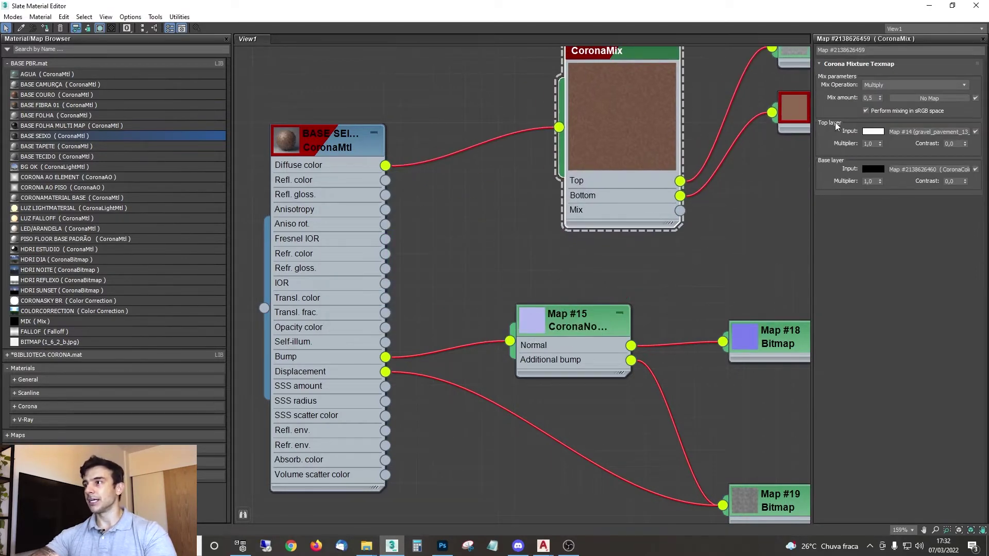
middle_click_drag(645, 203, 542, 245)
Step: Set the CoronaColor's solid color to a light beige with RGB 121, 94, 71
left_click(684, 181)
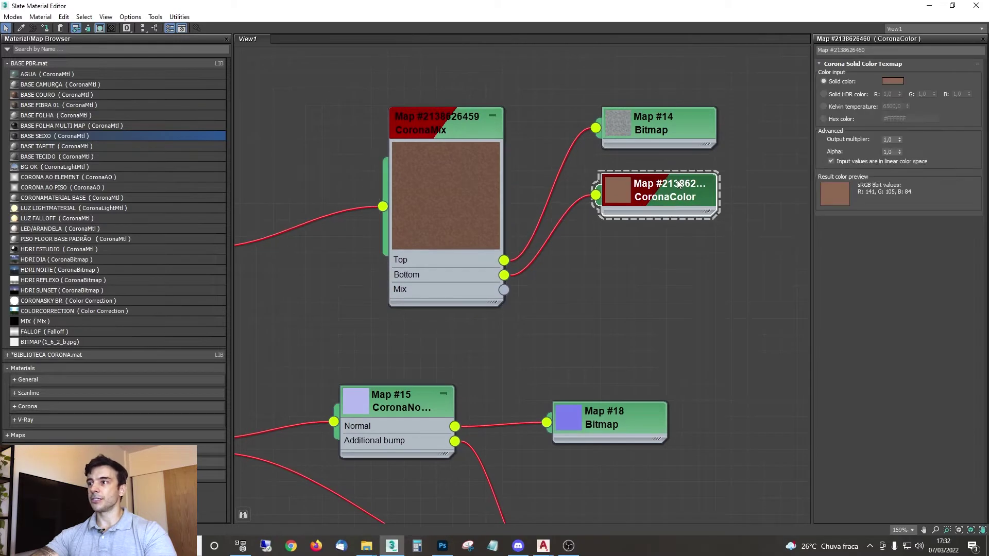
left_click(890, 82)
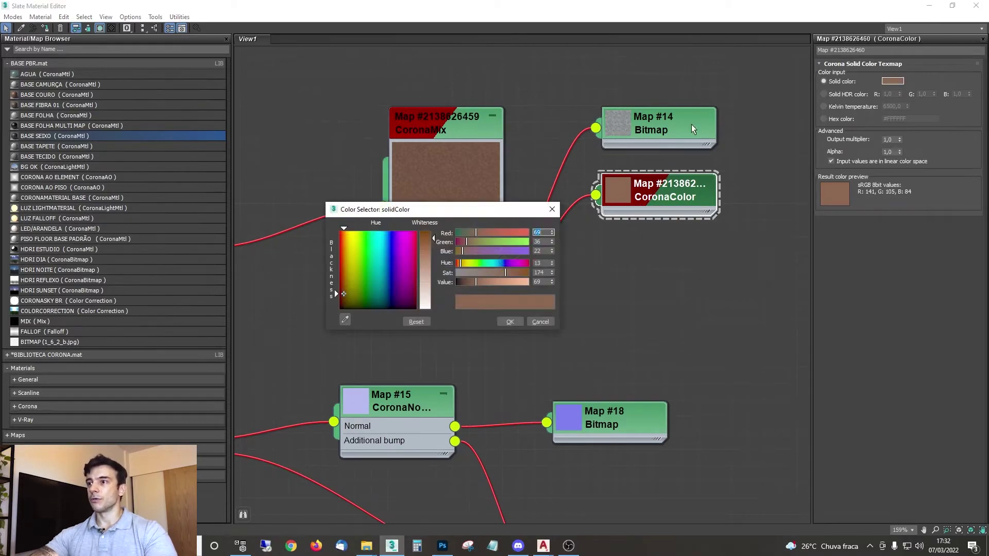
left_click(462, 264)
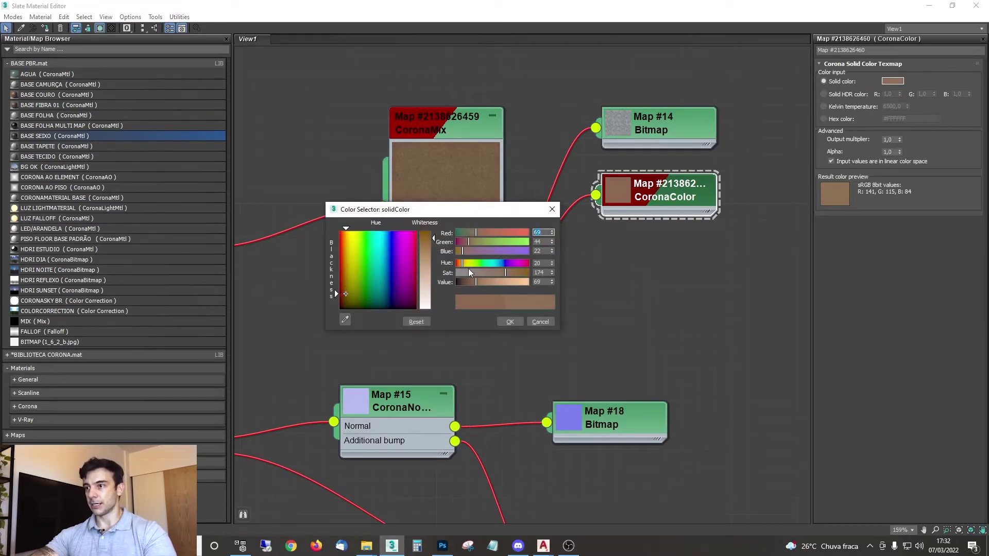
mouse_move(476, 282)
left_mouse_down()
mouse_move(490, 284)
mouse_move(487, 275)
left_mouse_up()
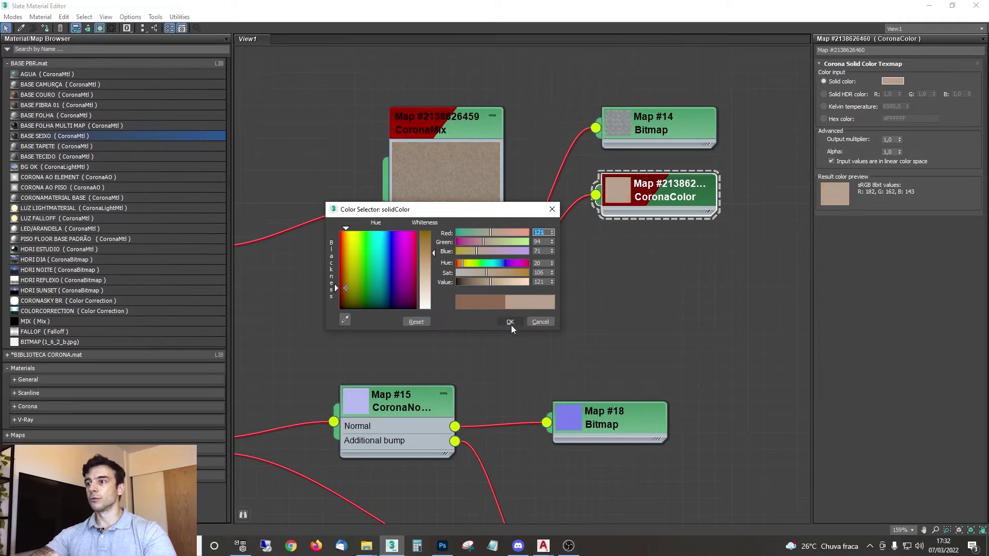
left_click(510, 322)
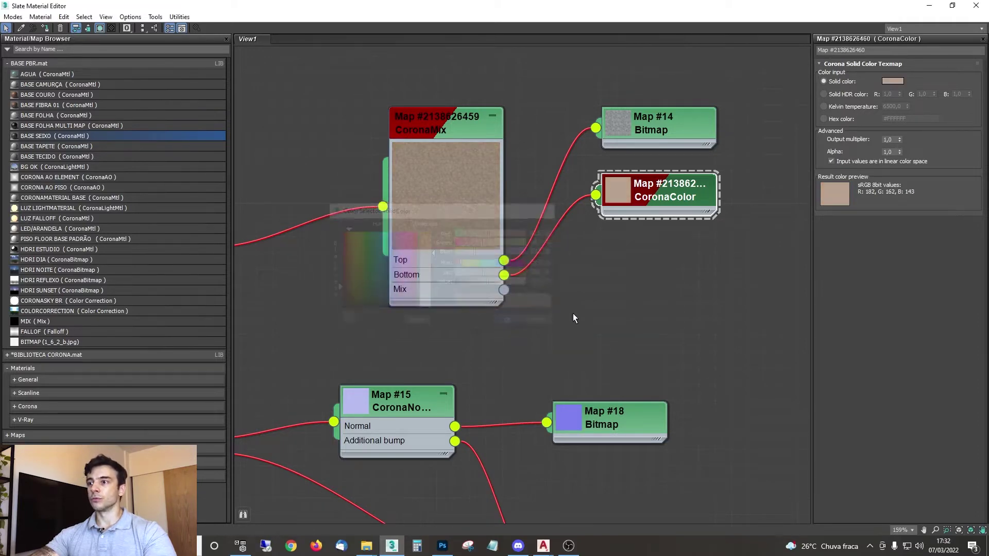
Step: Examine how the maps of BASE SEIXO connect to its diffuse, bump and displacement inputs
left_click(624, 126)
middle_click_drag(446, 336, 537, 314)
scroll(530, 253, "down", 1)
scroll(541, 309, "down", 1)
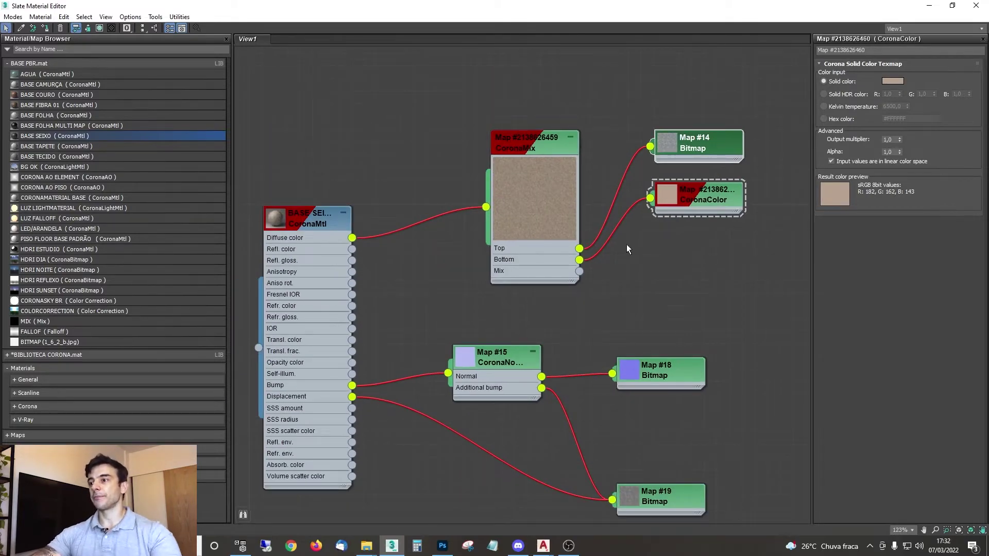
mouse_move(628, 250)
middle_mouse_down()
mouse_move(626, 118)
mouse_move(600, 247)
mouse_move(612, 238)
middle_mouse_up()
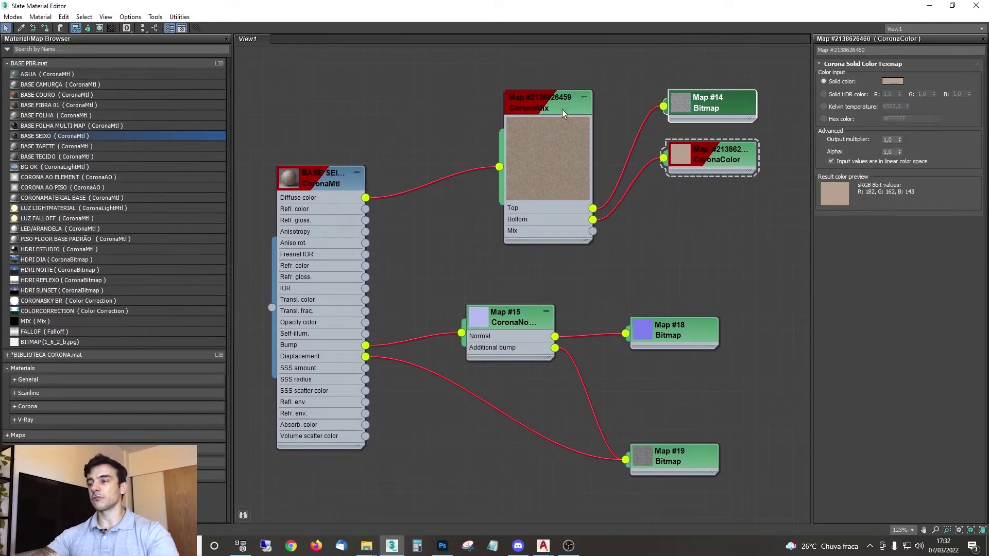
middle_click_drag(567, 256, 527, 293)
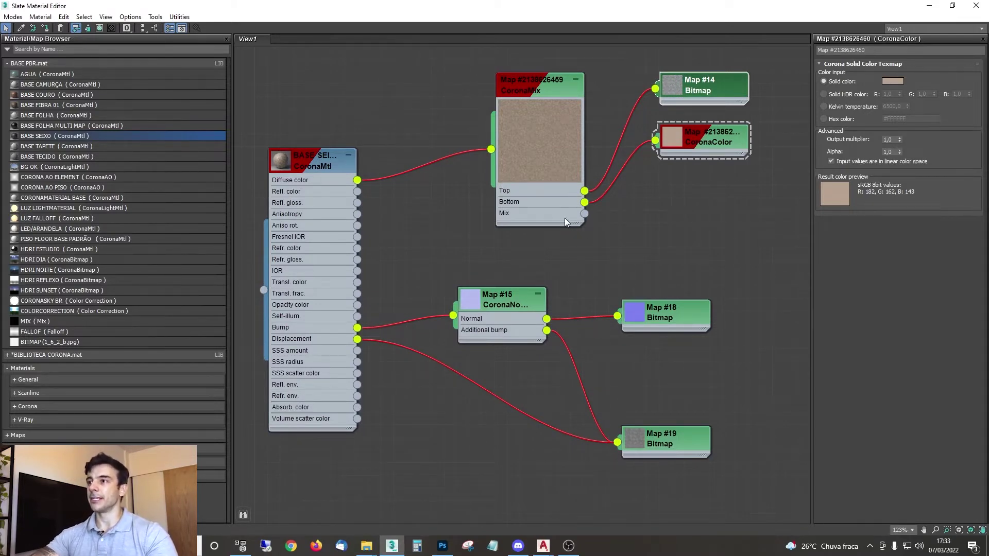
middle_click_drag(565, 218, 615, 220)
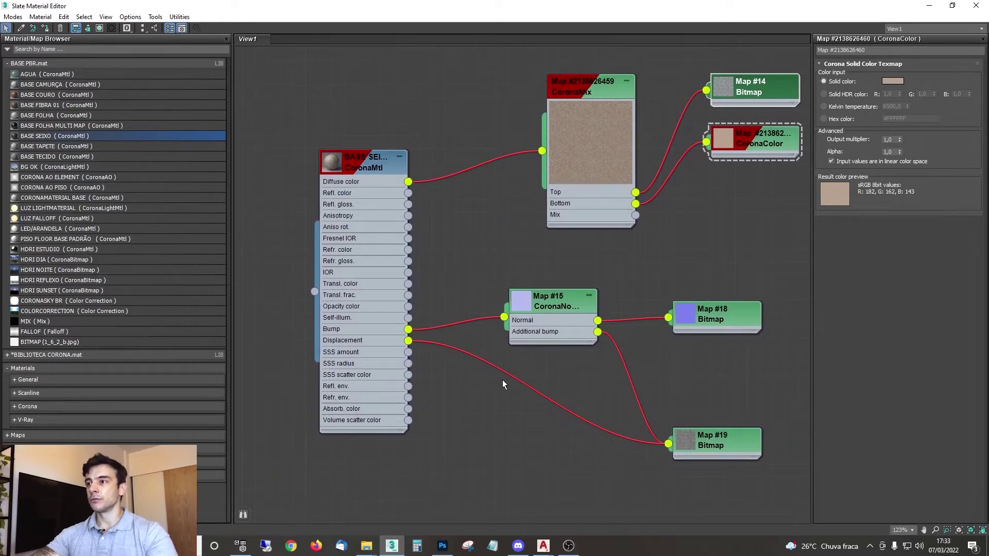
Step: Rearrange the BASE SEIXO and CoronaMix nodes, and place the CoronaColor node further below the gravel Bitmap
left_click_drag(362, 159, 336, 178)
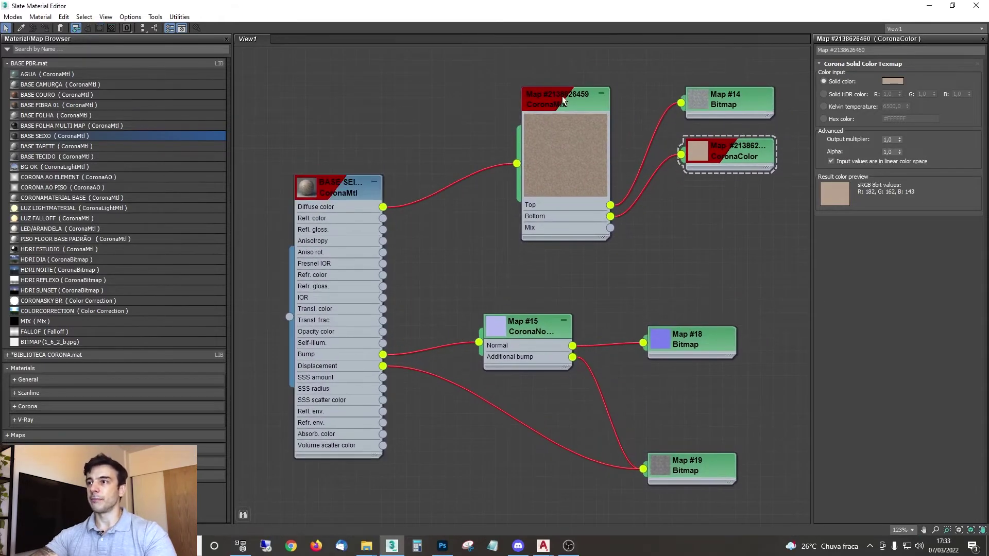
left_click_drag(562, 96, 549, 108)
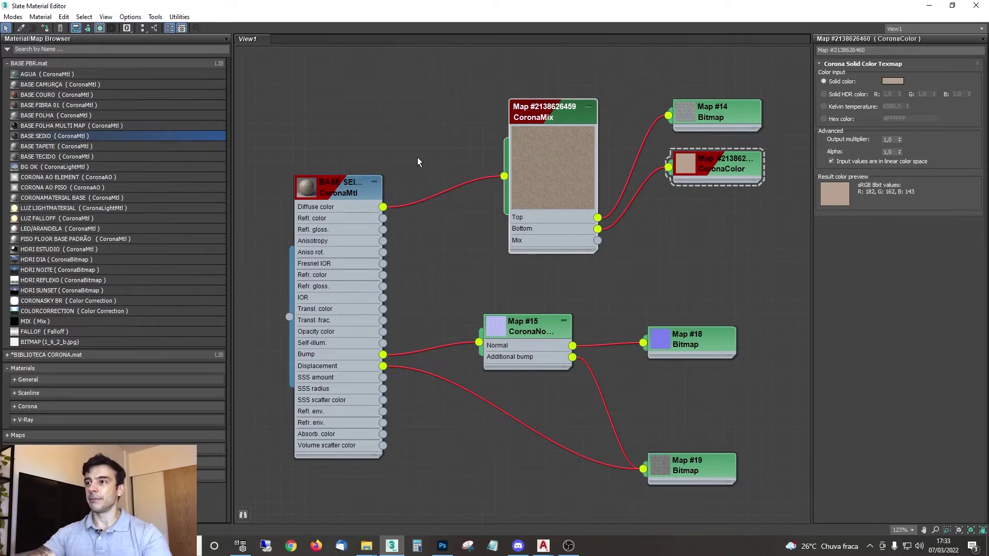
left_click_drag(537, 118, 562, 130)
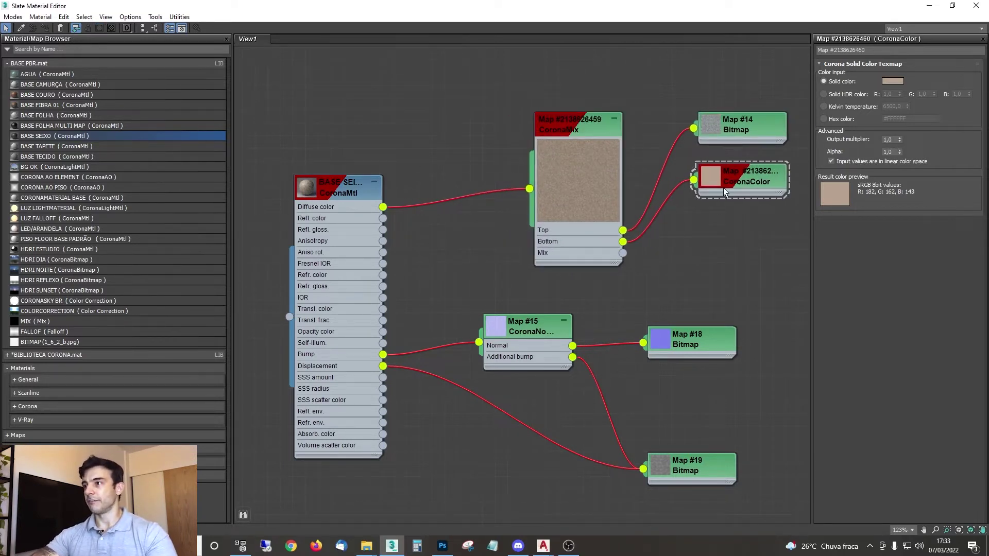
left_click_drag(723, 192, 723, 230)
left_click_drag(746, 124, 713, 125)
Step: Examine the settings of the gravel Bitmap, the CoronaMix and the BASE SEIXO material, and select BASE TECIDO in the library
left_click(700, 150)
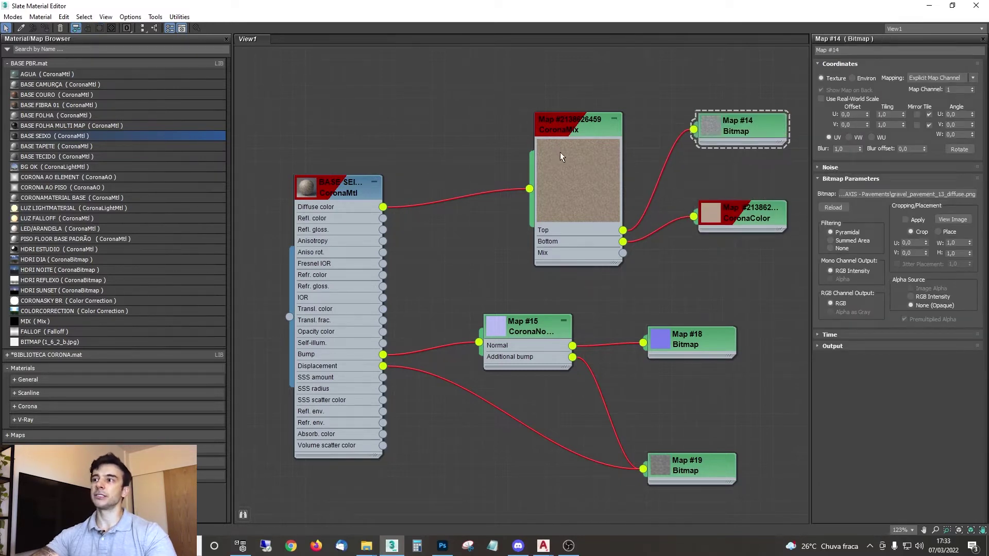
left_click(593, 132)
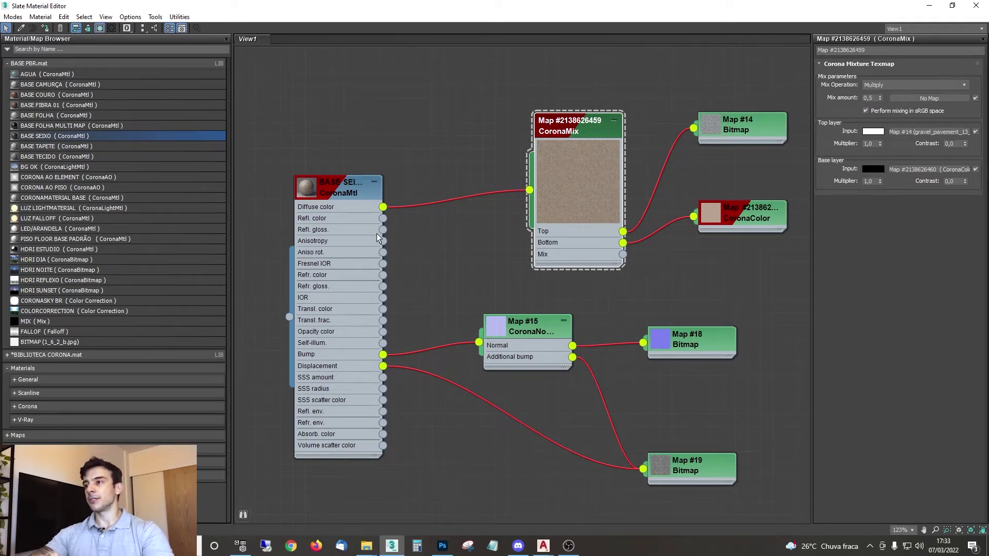
middle_click_drag(541, 196, 529, 161)
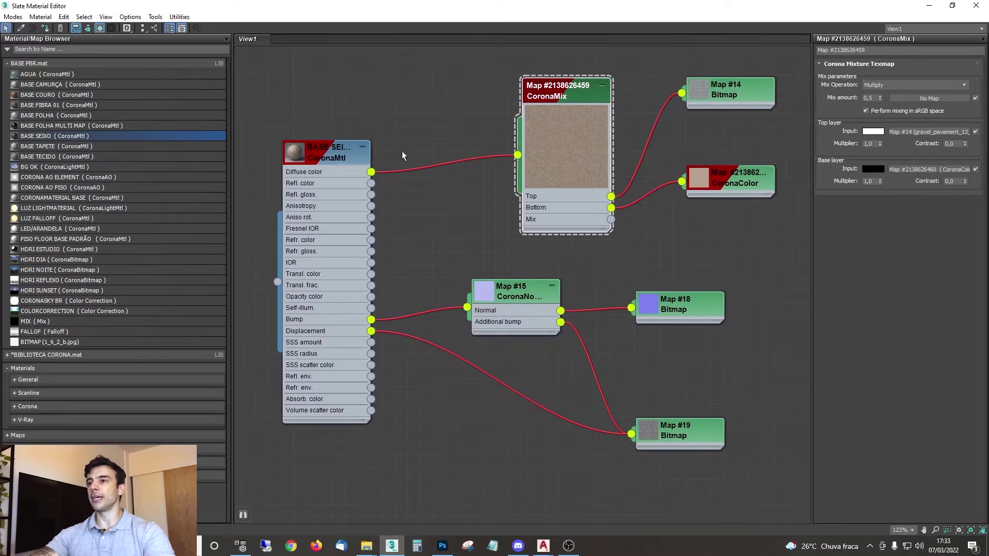
double_click(311, 157)
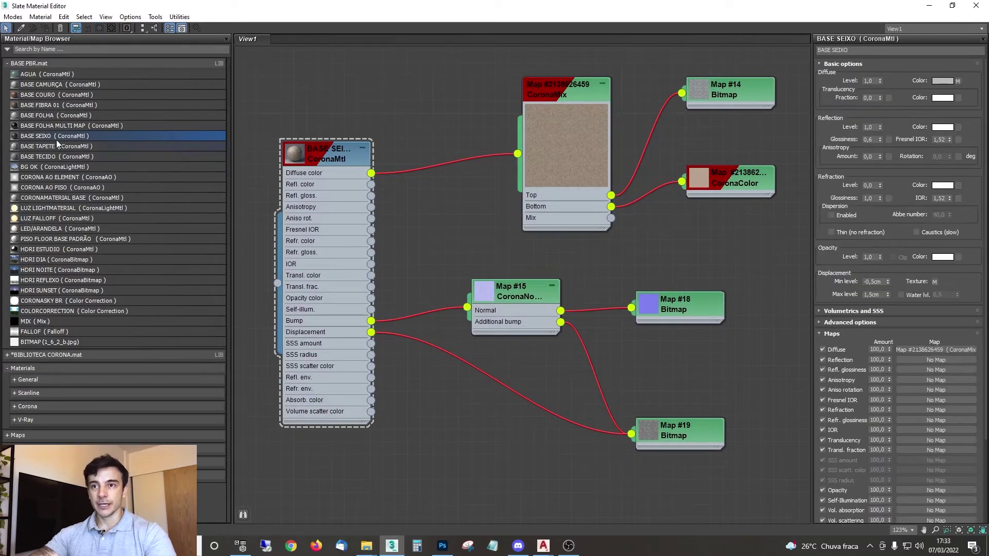
left_click(43, 149)
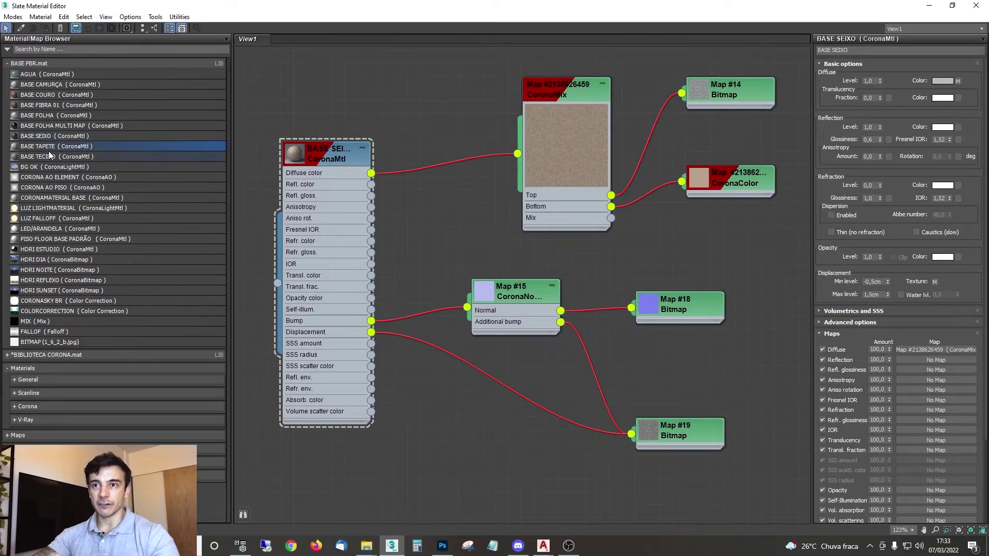
left_click(41, 157)
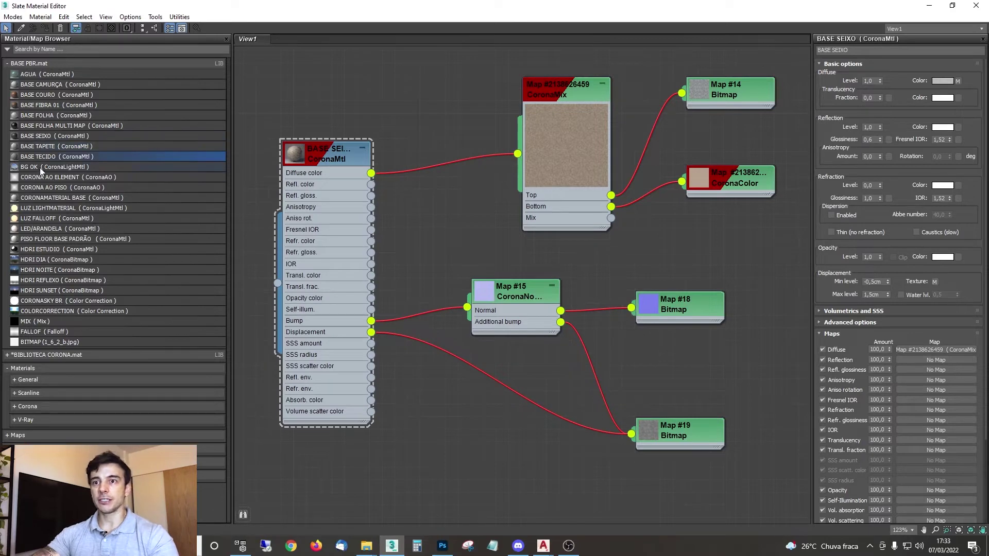
Step: Add the CORONA AO ELEMENT and CORONA AO PISO maps from the library above BASE SEIXO, and space their nodes apart
left_click(41, 168)
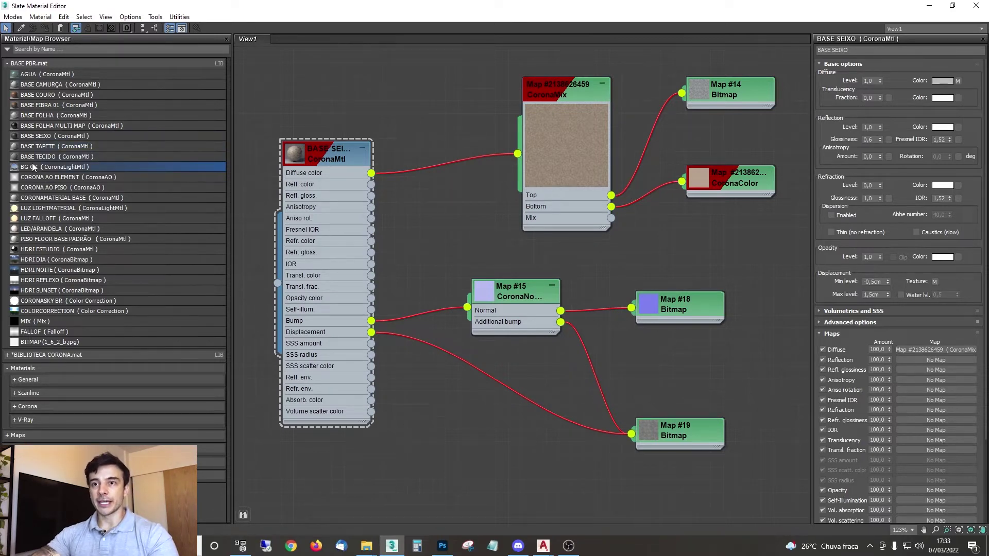
left_click_drag(330, 150, 456, 351)
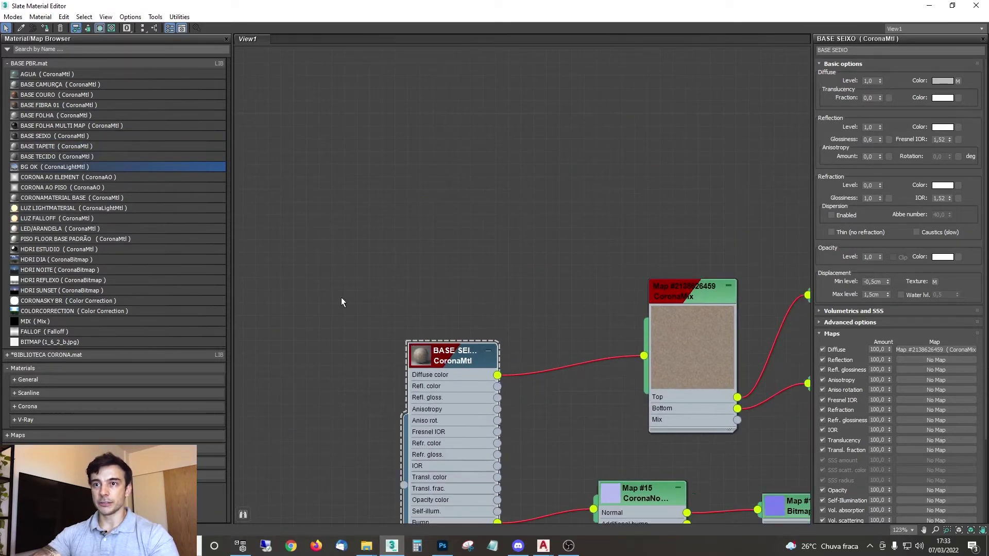
left_click(39, 178)
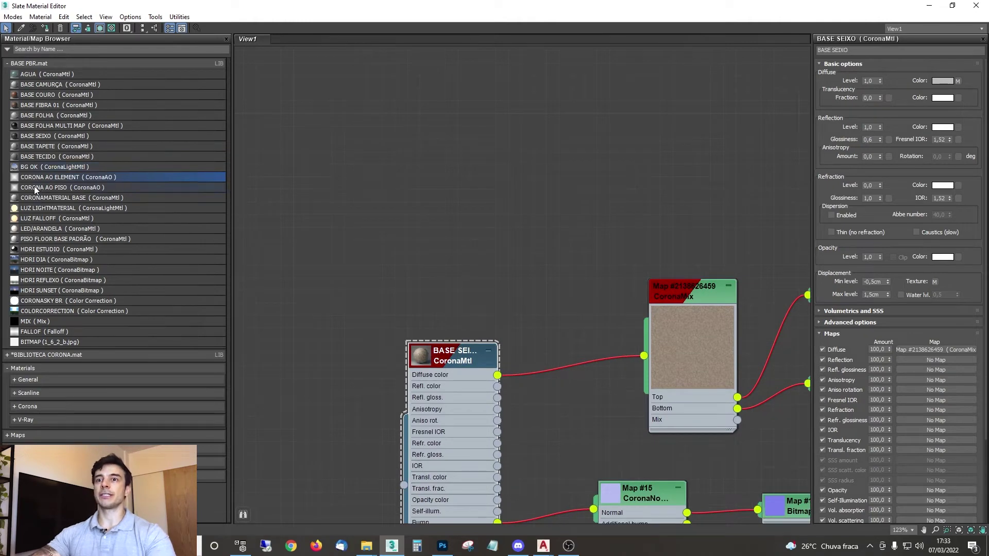
double_click(61, 181)
double_click(60, 187)
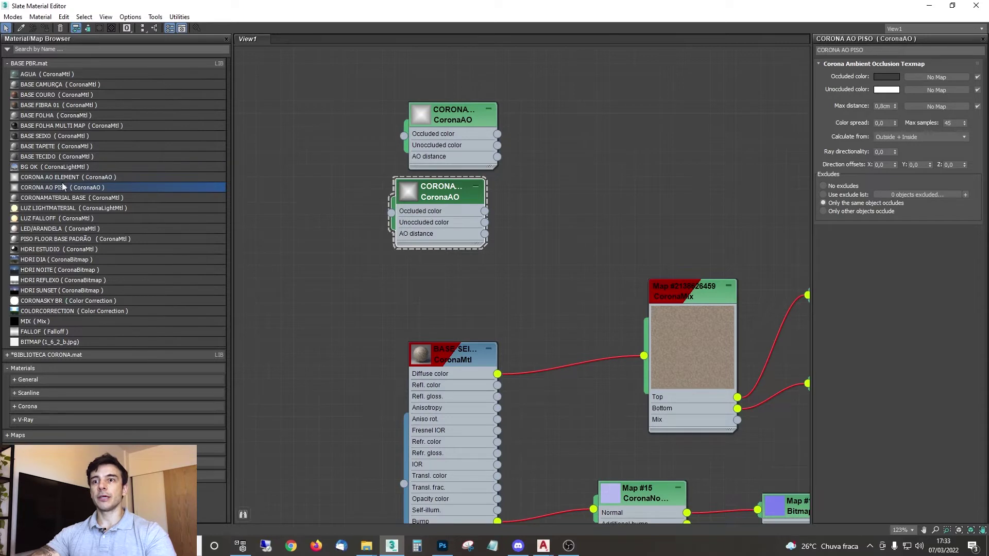
left_click_drag(397, 200, 423, 211)
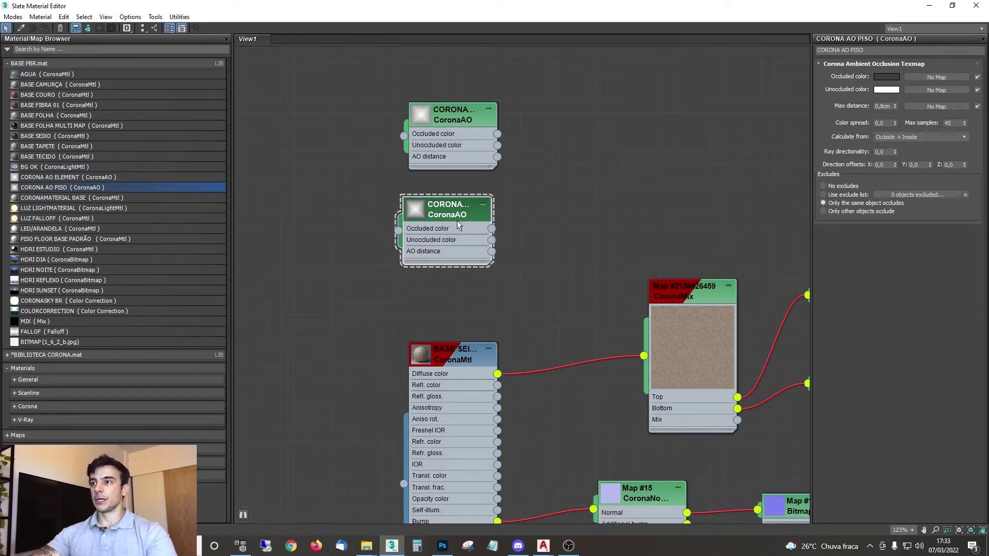
left_click(462, 125)
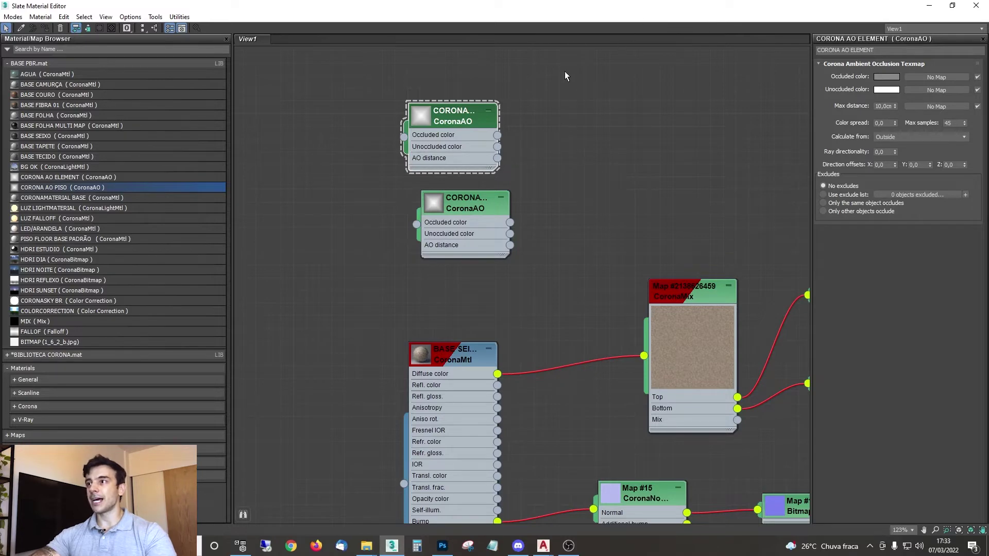
Step: Show the Texmap parameters of the CTexmap render element in the Render Setup
double_click(584, 9)
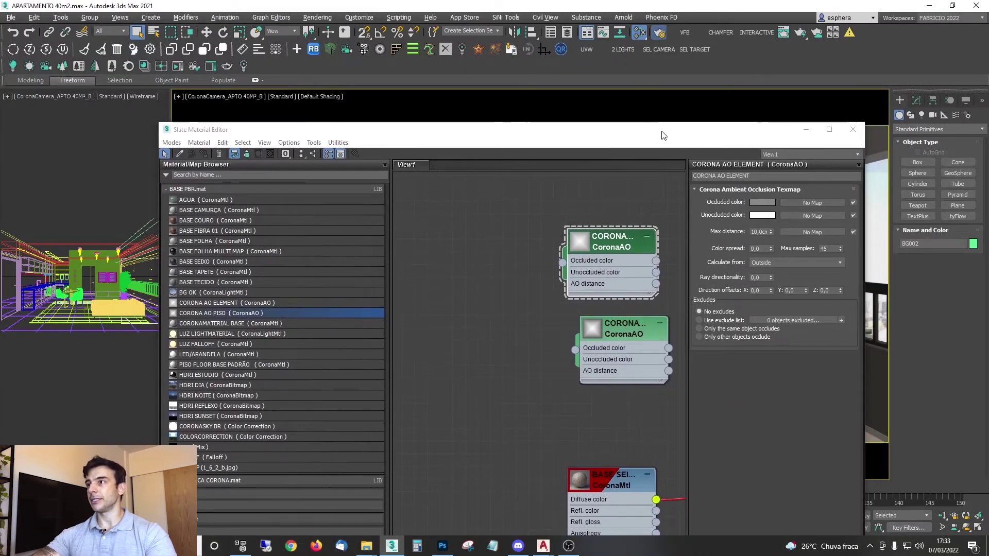
key("F10")
left_click_drag(567, 135, 256, 71)
left_click(313, 149)
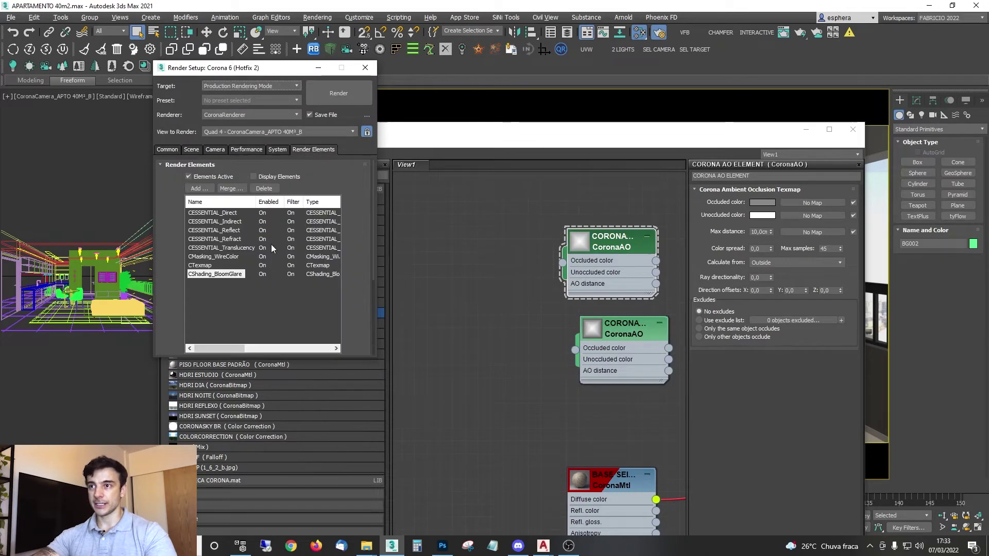
left_click(199, 266)
left_click_drag(255, 62, 254, 2)
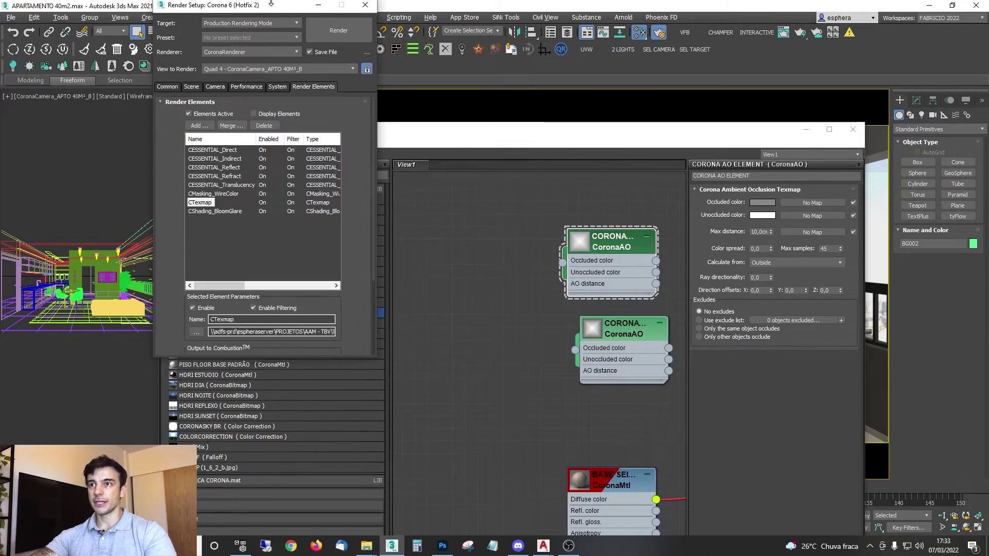
left_click_drag(348, 316, 363, 182)
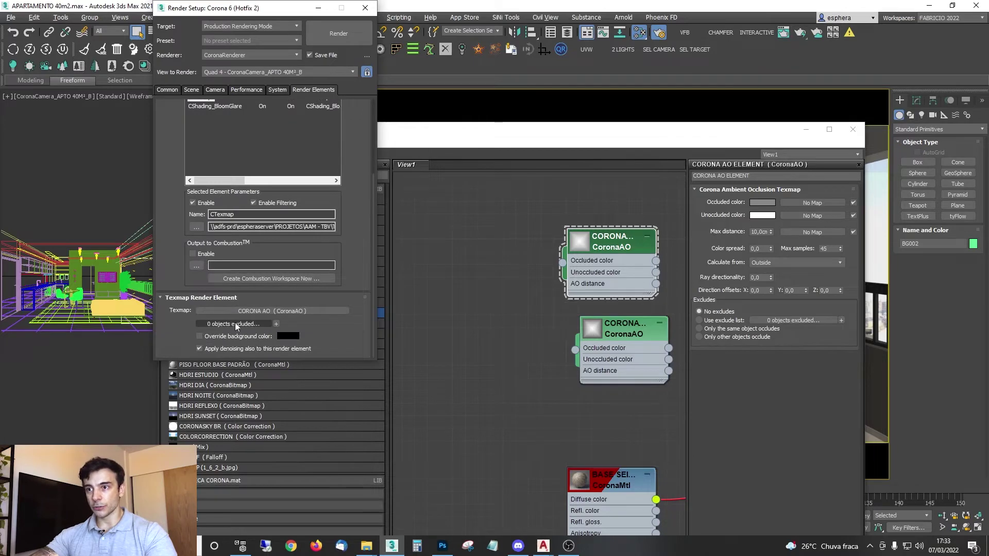
Step: Arrange the Render Setup and Slate Material Editor windows side by side
left_click(615, 244)
left_click_drag(247, 11, 125, 41)
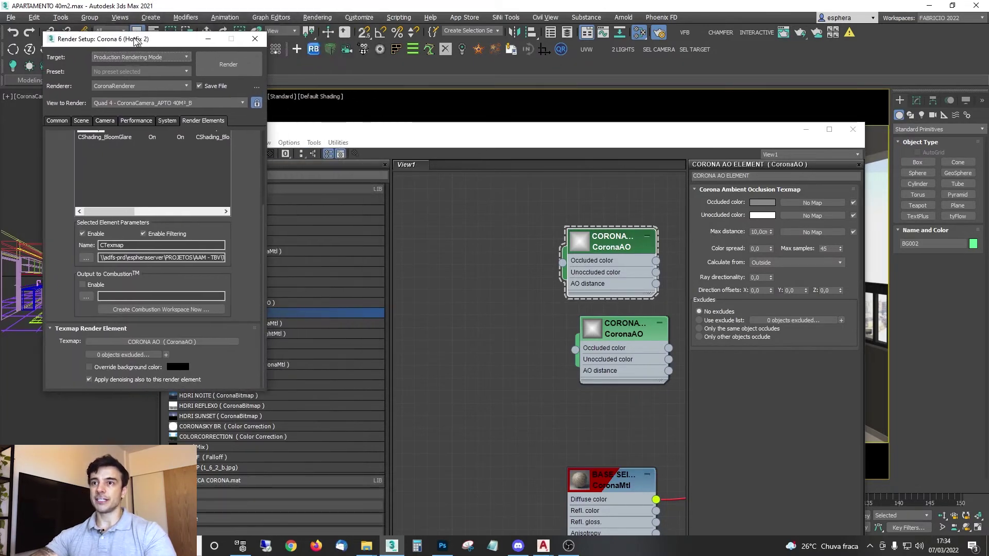
left_click_drag(344, 133, 470, 87)
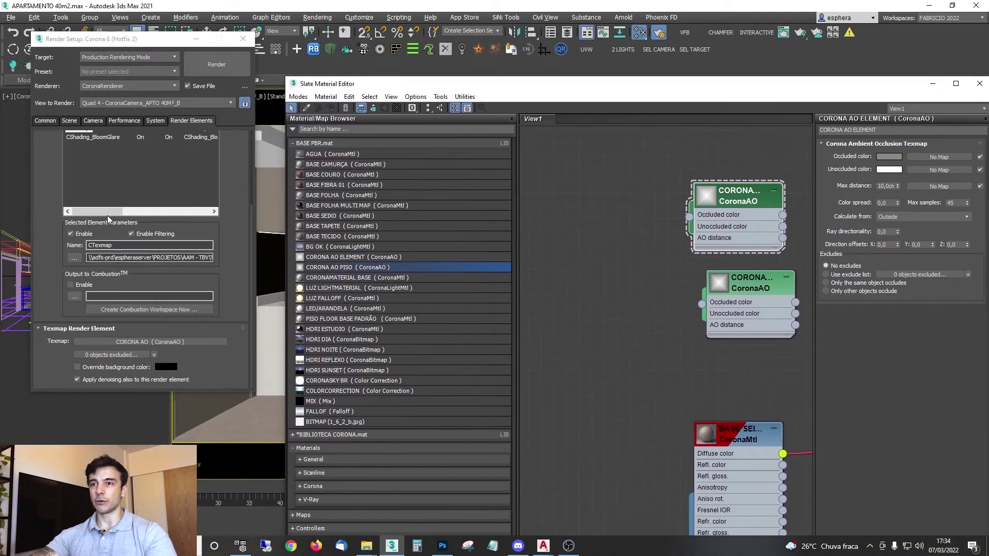
Step: Check the list of available Corona render elements without picking one, and return to the CTexmap element's parameters
left_click(183, 171)
scroll(183, 172, "up", 4)
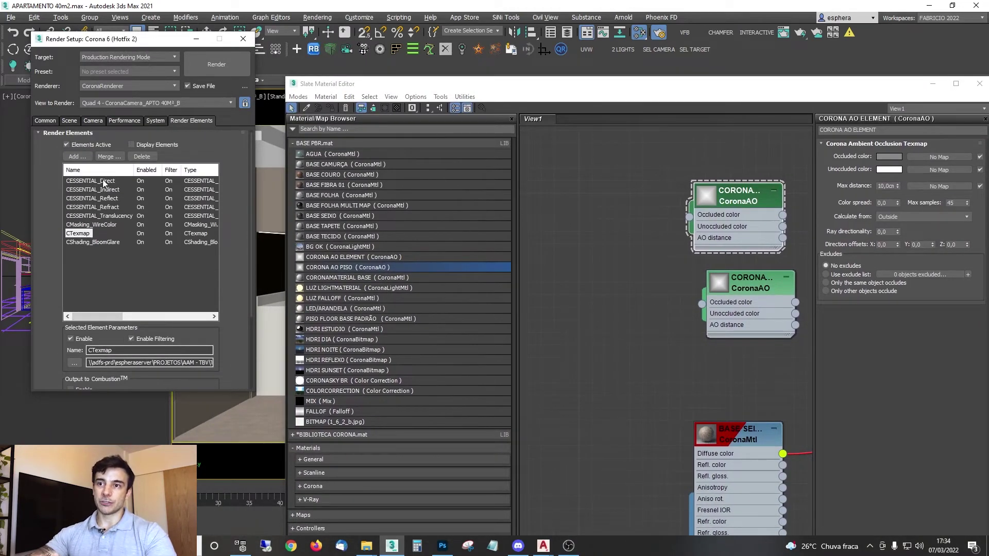
left_click(76, 156)
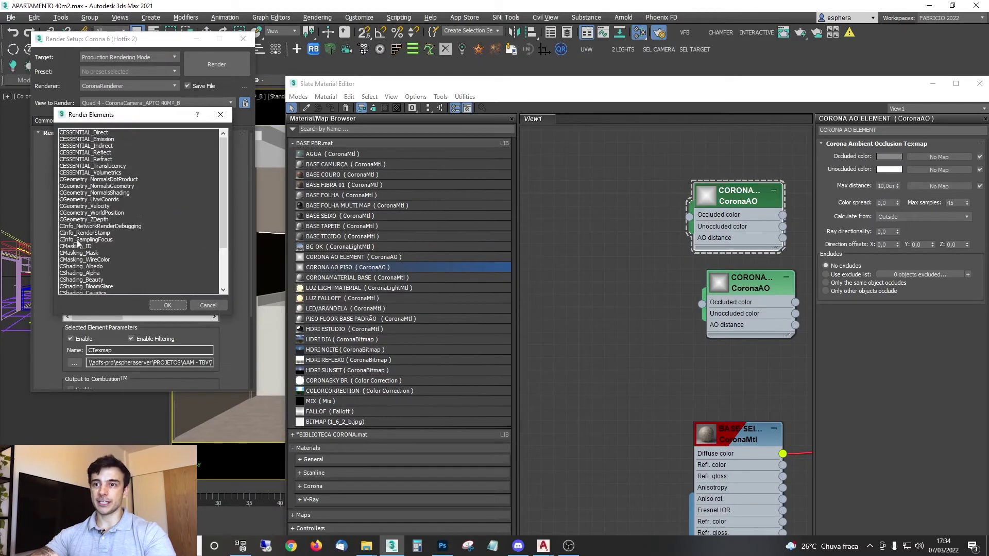
left_click(167, 305)
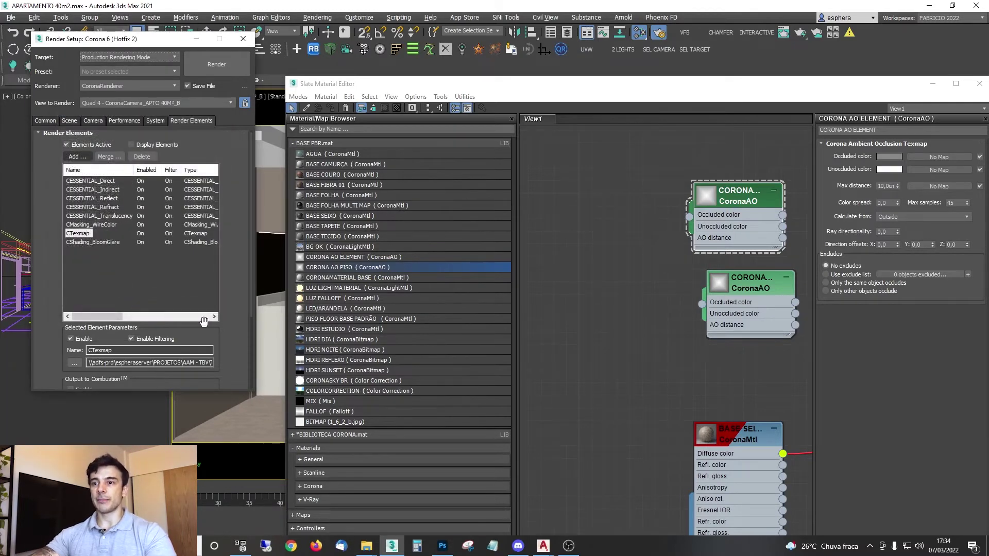
scroll(204, 322, "down", 3)
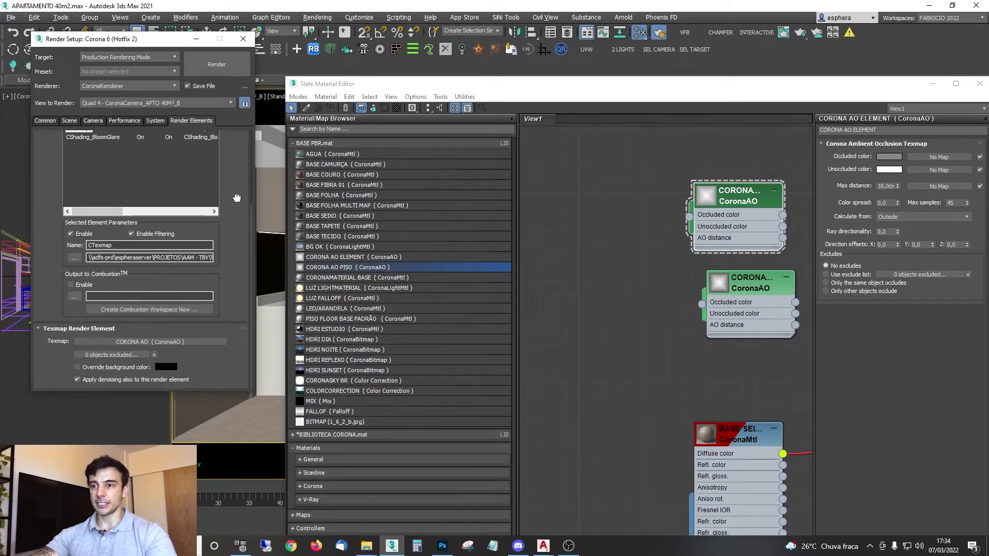
Step: Assign a new CoronaAO map to the Texmap of the CTexmap render element
left_click(132, 343)
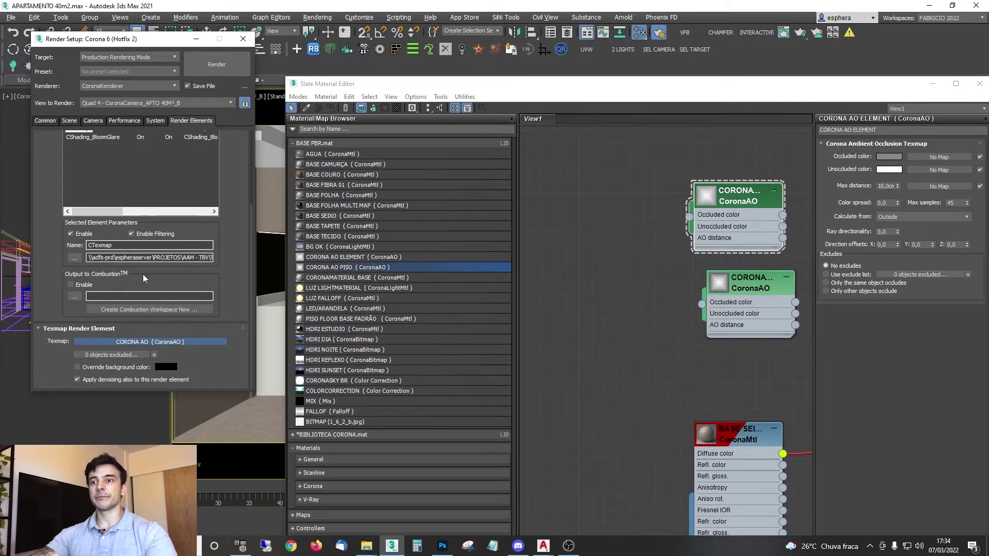
left_click(132, 342)
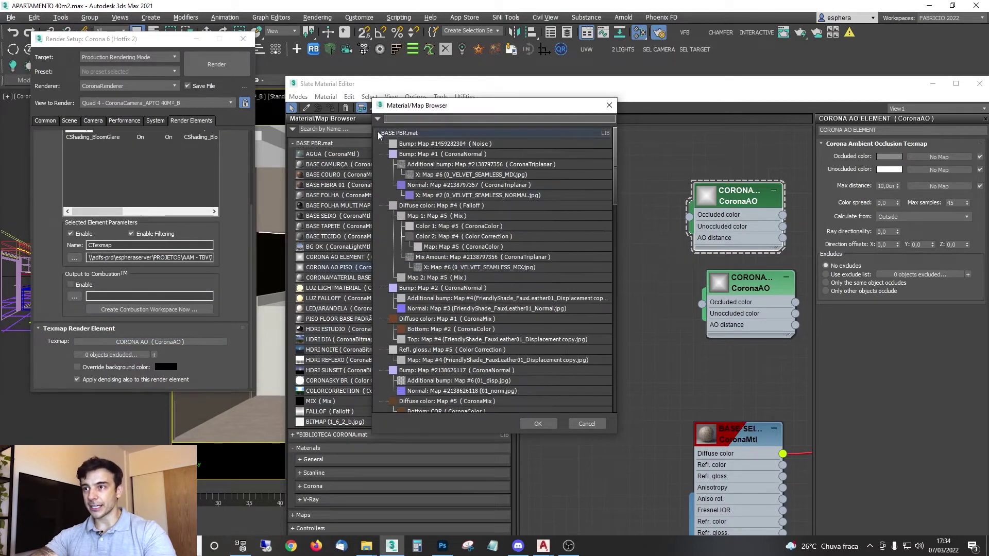
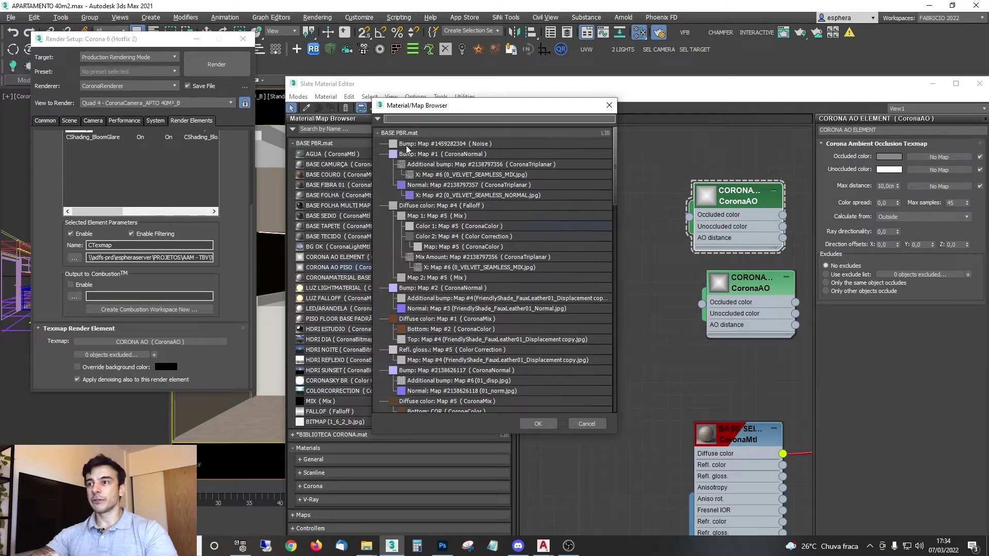
left_click(379, 134)
left_click(379, 134)
left_click(384, 160)
left_click(378, 161)
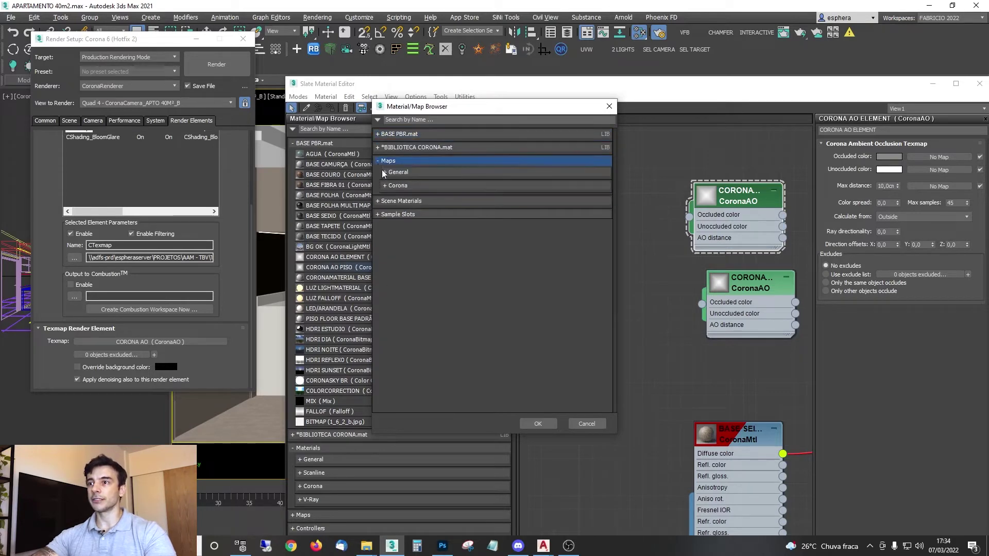
left_click(388, 185)
left_click(385, 185)
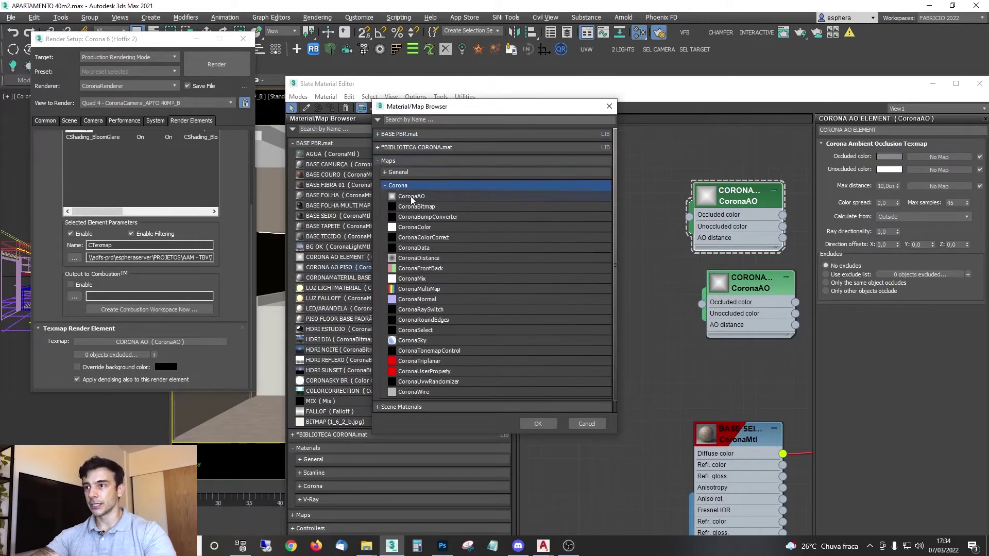
double_click(412, 197)
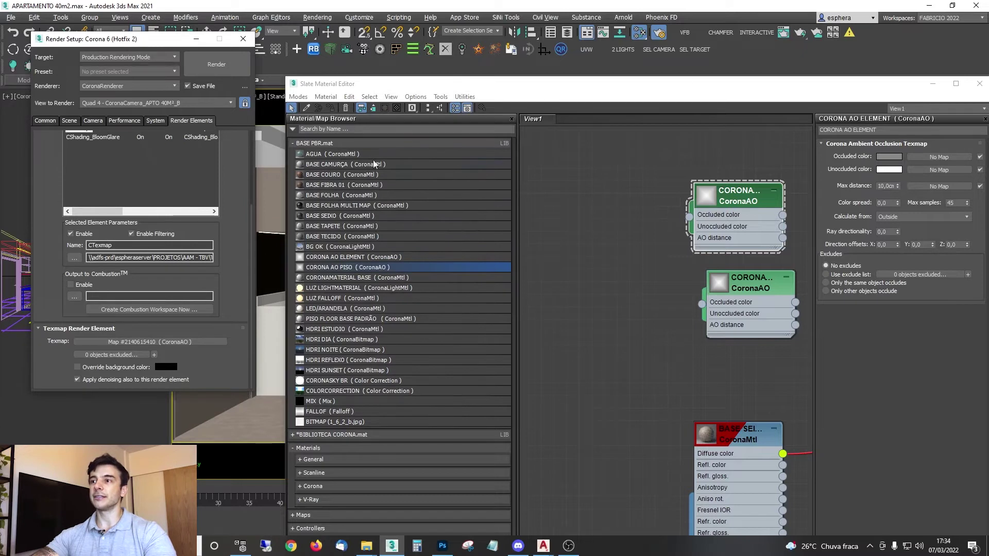
Step: Assign the library's CORONA AO ELEMENT map to the Texmap of the CTexmap render element
left_click_drag(539, 89, 546, 72)
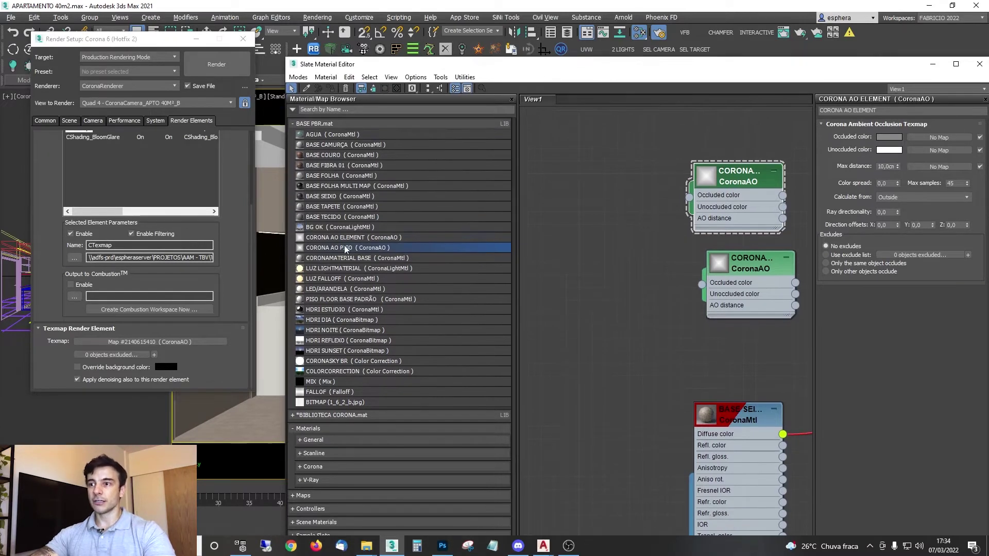
left_click(336, 238)
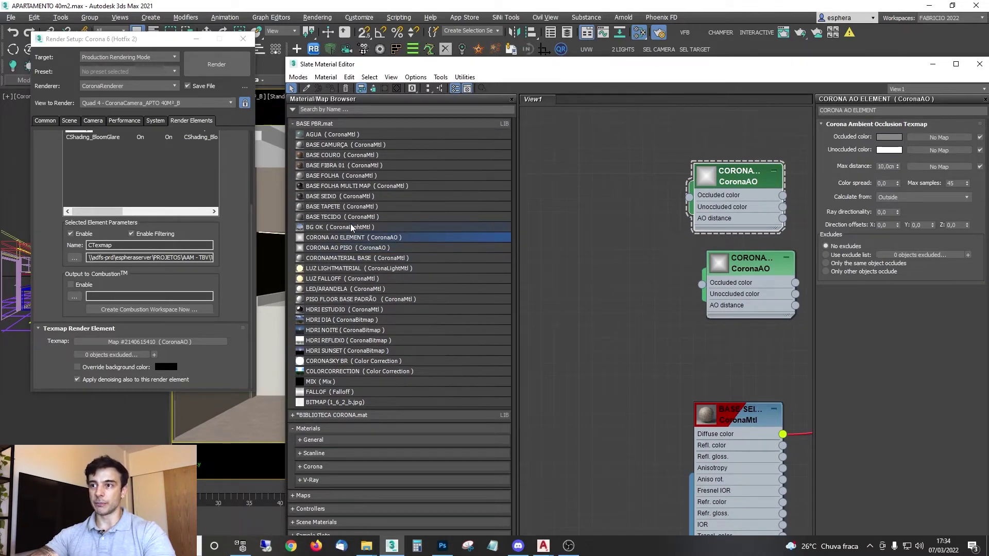
left_click_drag(348, 238, 115, 342)
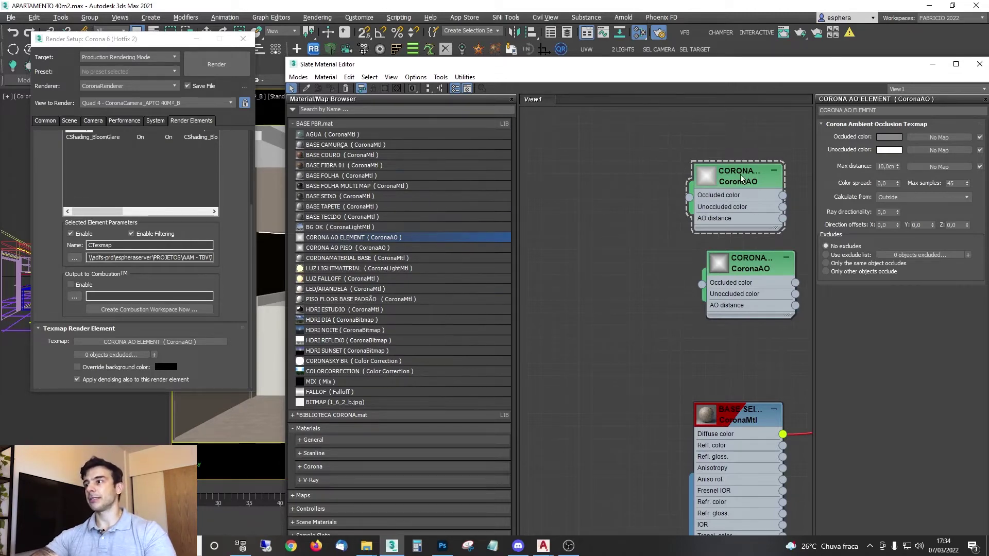
Step: Set the occluded color of CORONA AO ELEMENT to a medium grey with RGB 58, 58, 58
left_click_drag(782, 68, 640, 33)
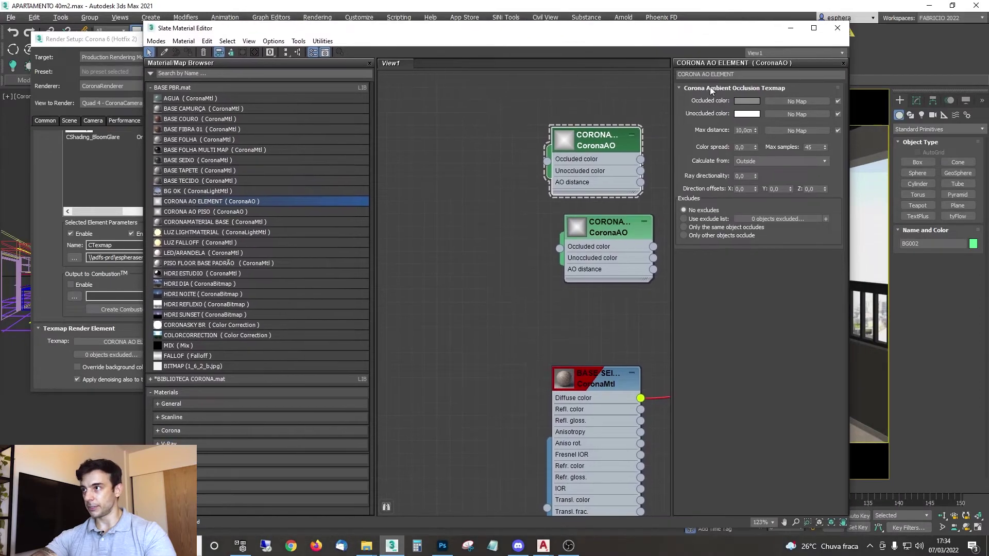
left_click(746, 102)
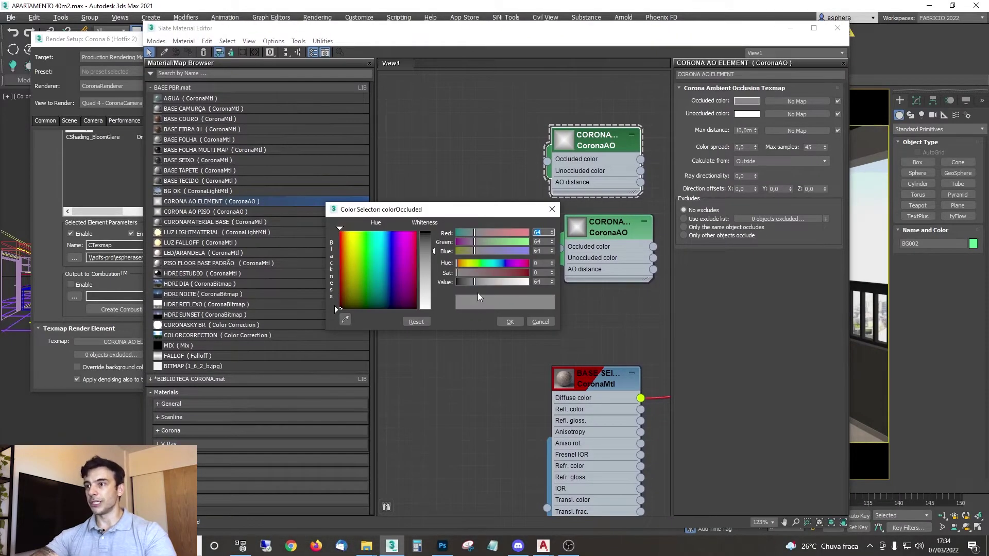
left_click_drag(480, 284, 403, 286)
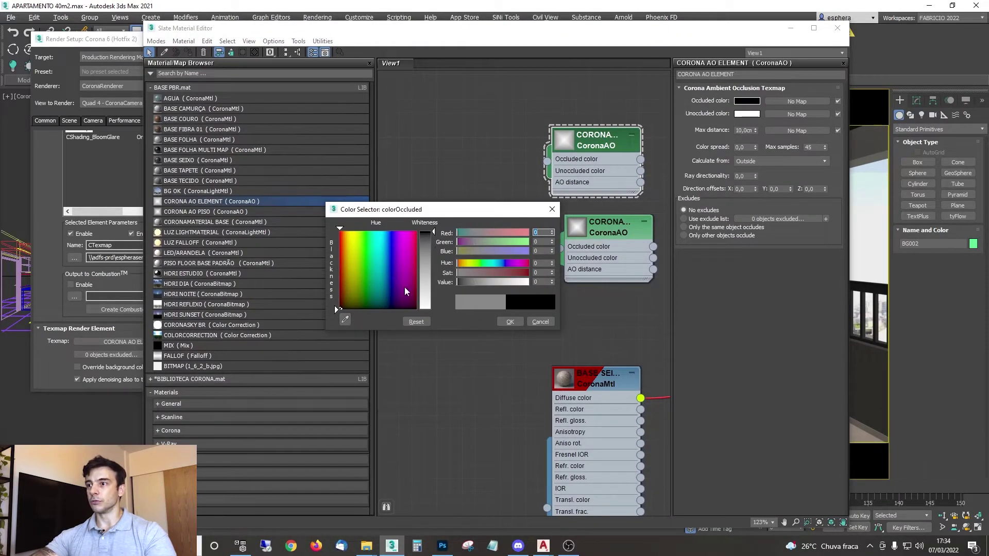
left_click(472, 282)
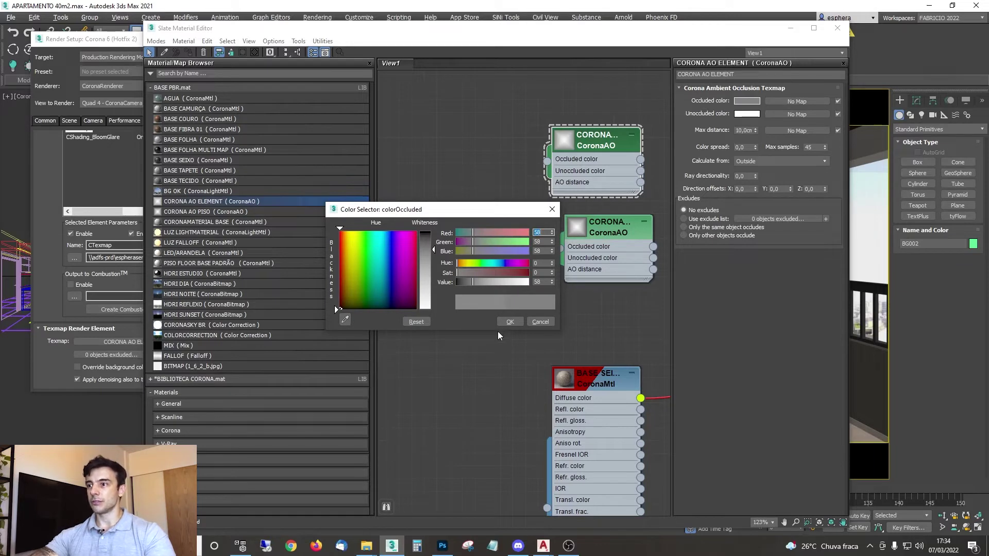
left_click(507, 321)
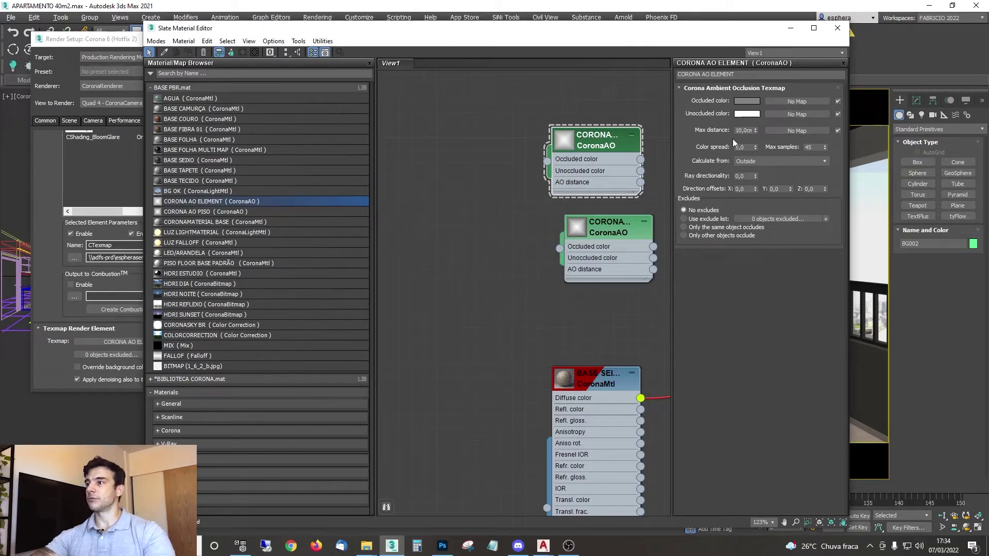
Step: Set the max distance of CORONA AO ELEMENT to 10 cm
double_click(744, 132)
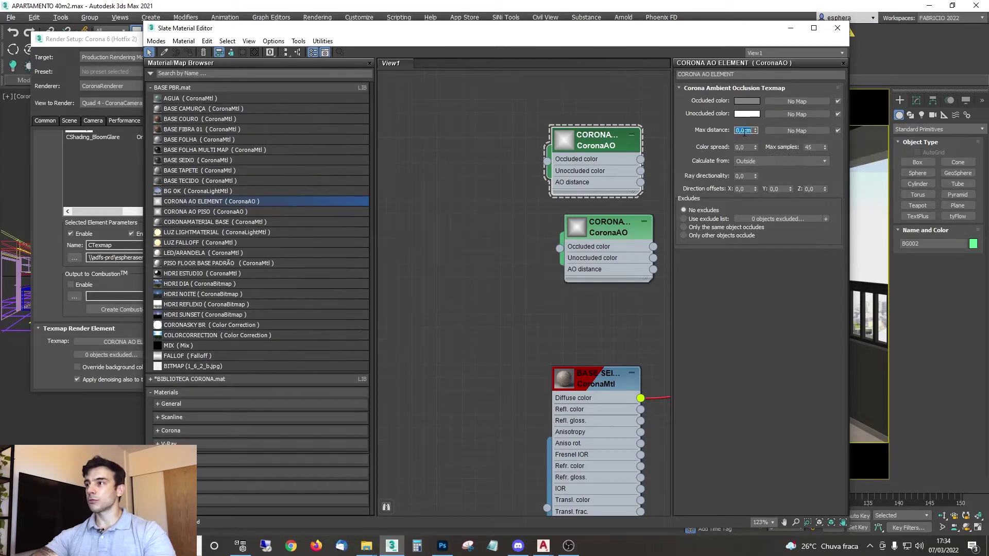
left_click(745, 131)
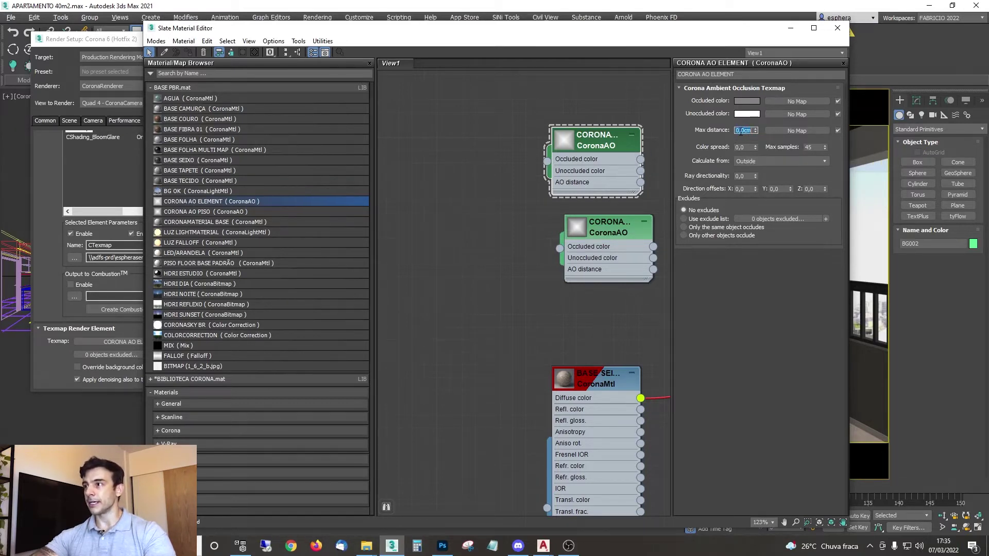
type("10")
key("Return")
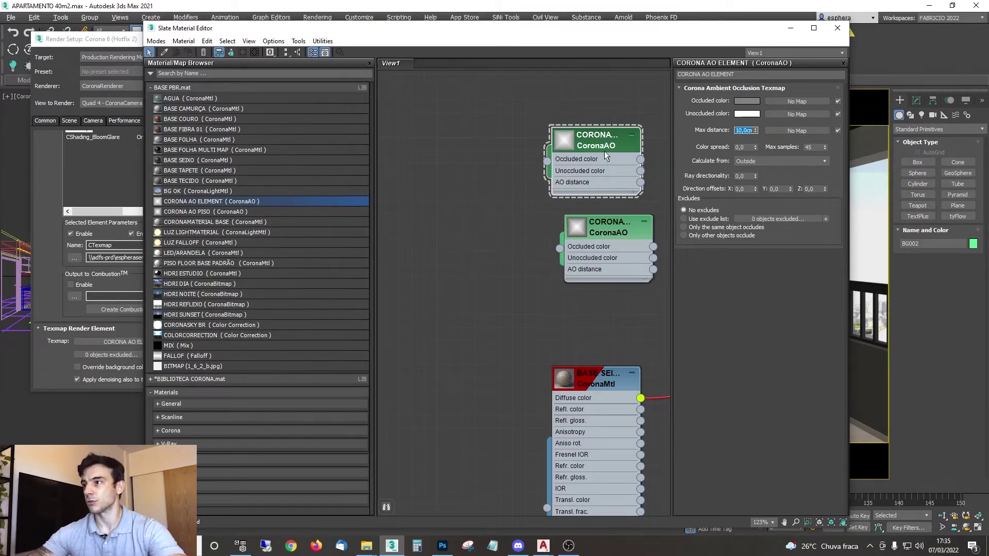
Step: Move the CORONA AO ELEMENT node slightly aside and show the settings of CORONA AO PISO
left_click_drag(598, 148, 594, 157)
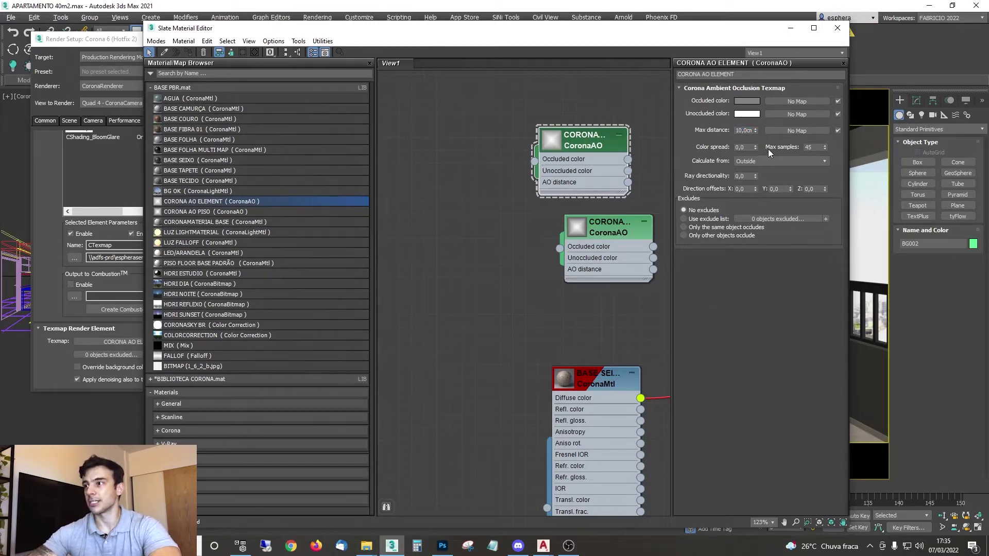
left_click(610, 232)
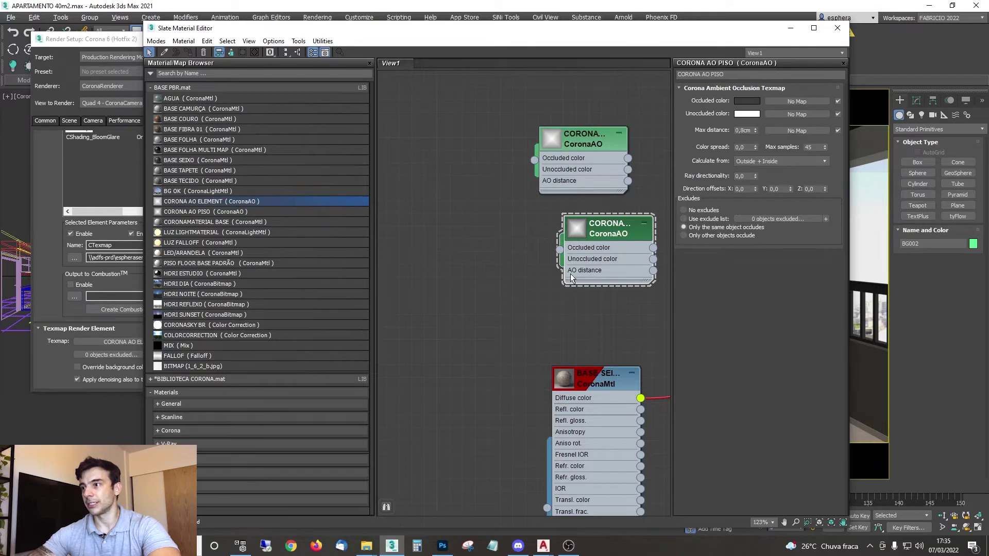
Step: Align the CORONA AO PISO node directly beneath the other CoronaAO node in the material view
left_click_drag(606, 230, 581, 230)
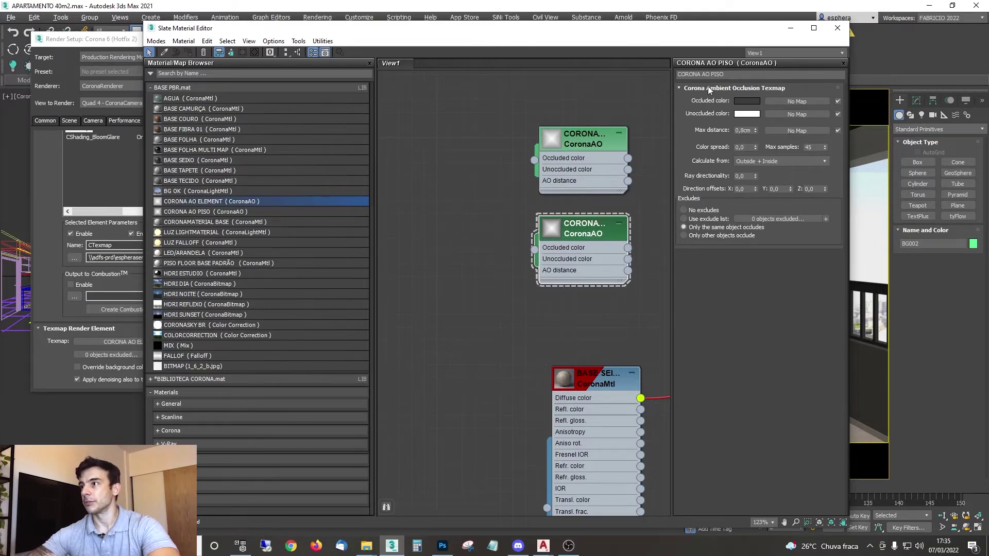
left_click_drag(711, 74, 751, 74)
left_click(478, 130)
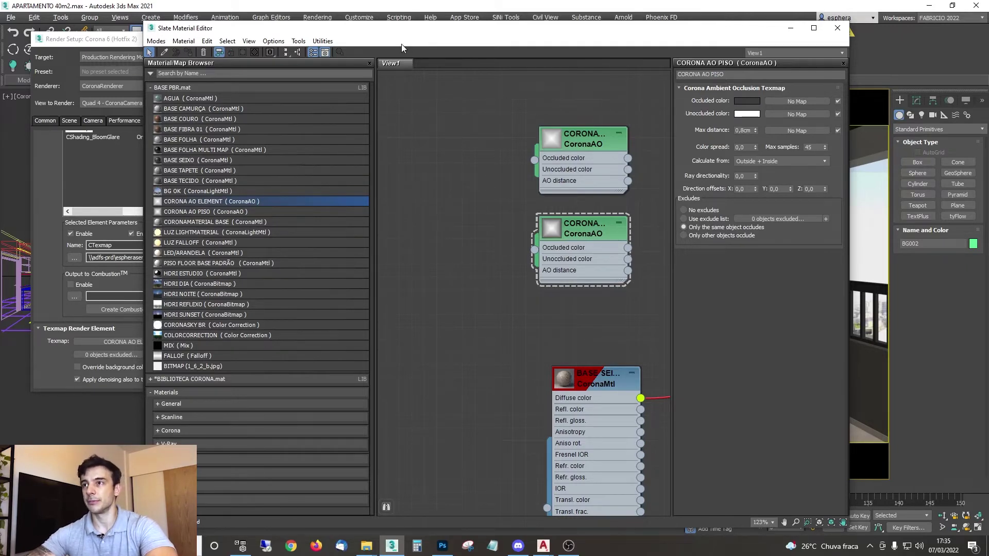
Step: Move the Slate Material Editor off the camera view and close the Render Setup window
left_click_drag(452, 31, 988, 19)
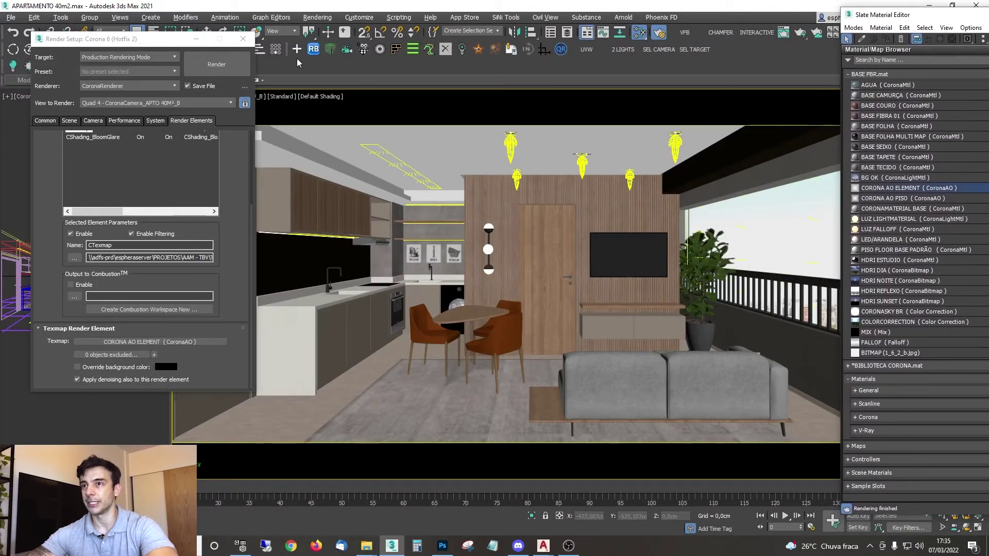
left_click(243, 38)
Step: Select the floor object in the camera view and isolate it with default shading
key("F3")
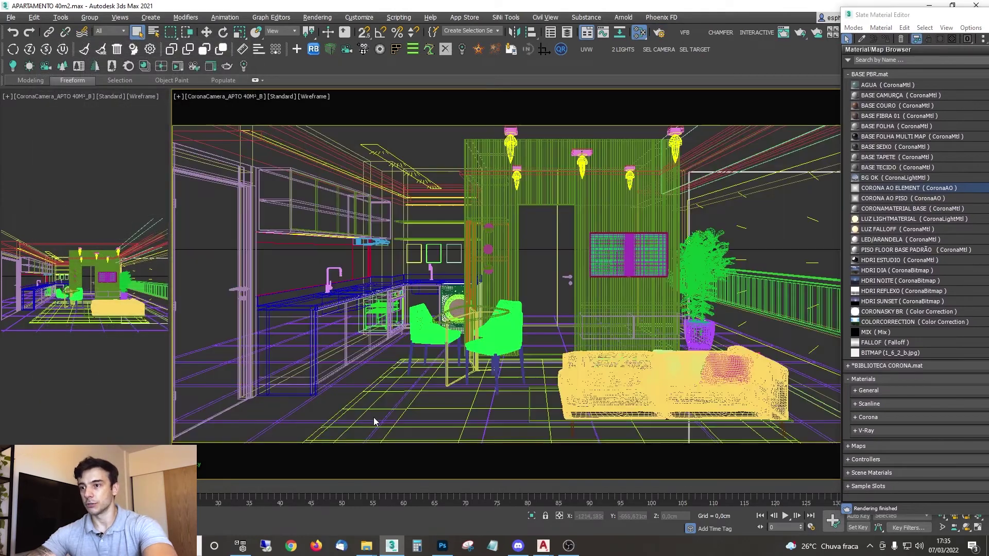
left_click(350, 382)
key("F3")
key("alt+q")
Step: Examine the joints between the isolated floor tiles up close in an angled orthographic view with edged faces
key("t")
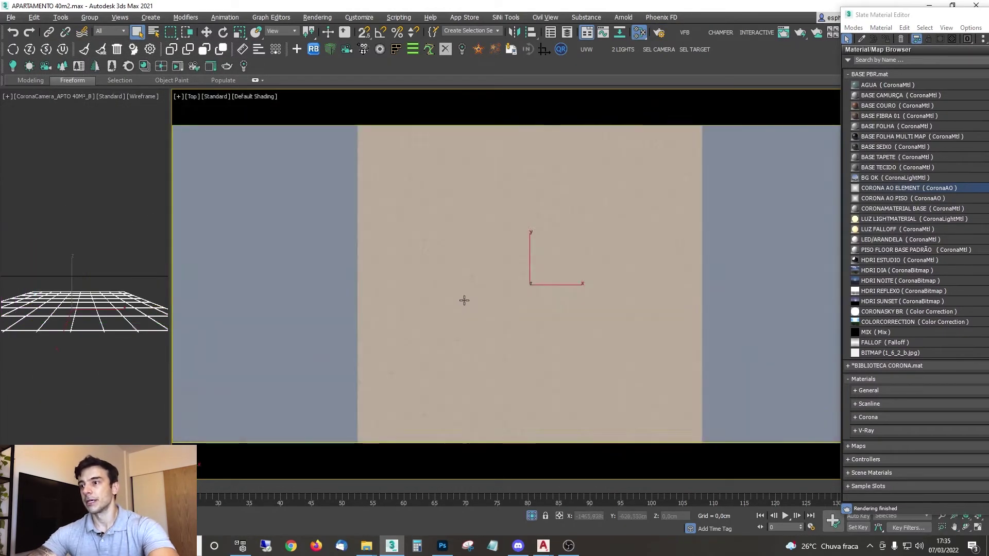
key("F4")
middle_click_drag(498, 322, 546, 273, "alt")
scroll(552, 260, "up", 5)
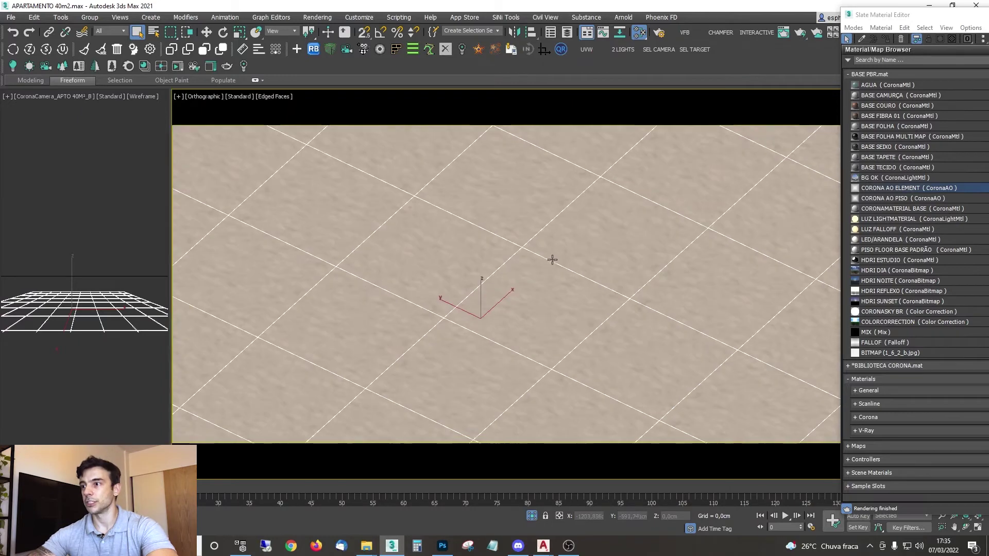
scroll(552, 260, "up", 6)
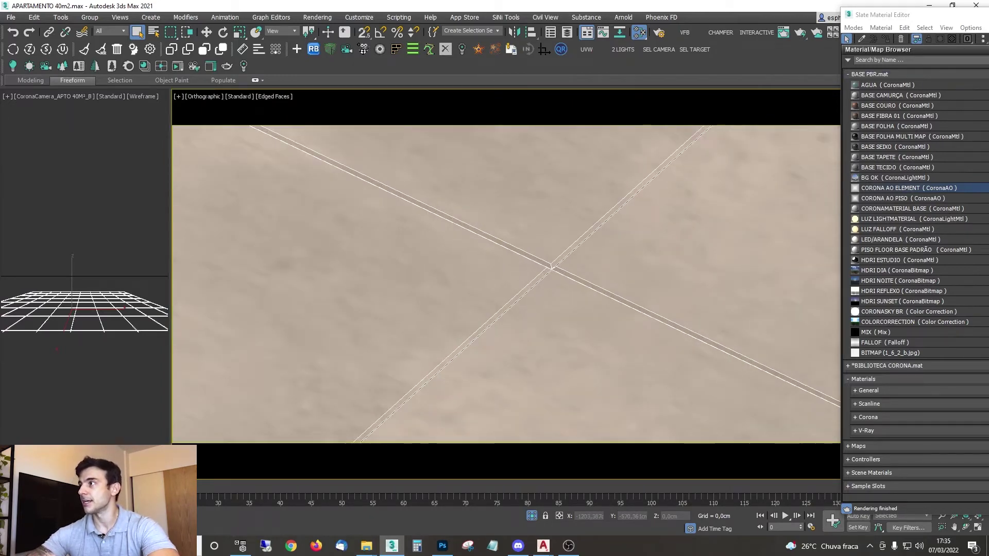
Step: Maximize the Slate Material Editor over the viewport and shift the CORONA AO PISO node slightly away from the other AO node
left_click_drag(988, 15, 302, 1)
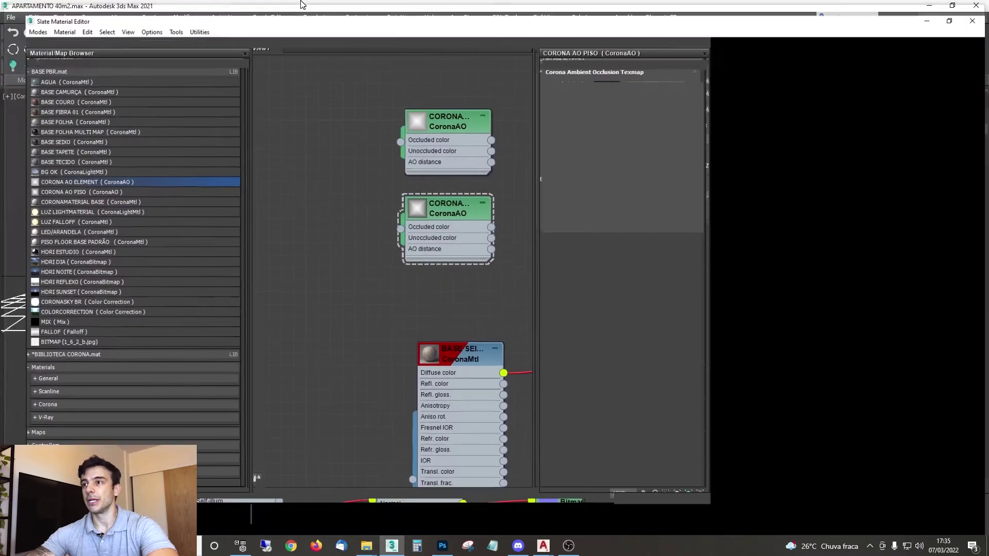
left_click_drag(440, 206, 453, 219)
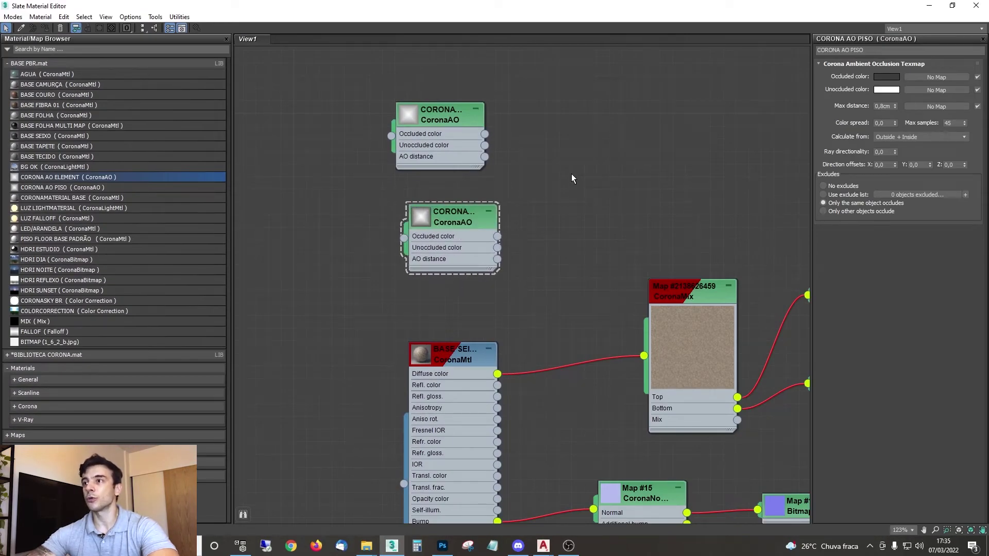
double_click(529, 9)
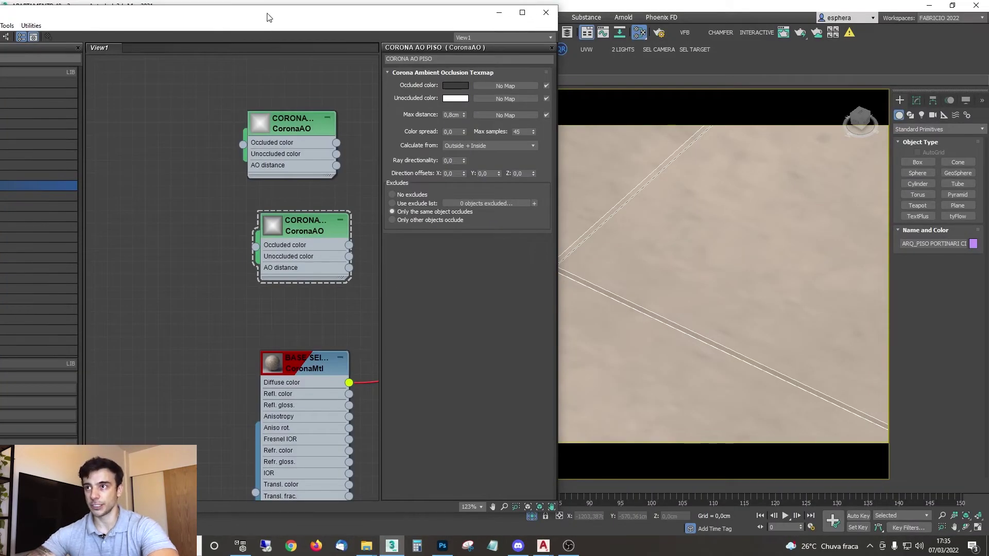
left_click_drag(266, 14, 515, 2)
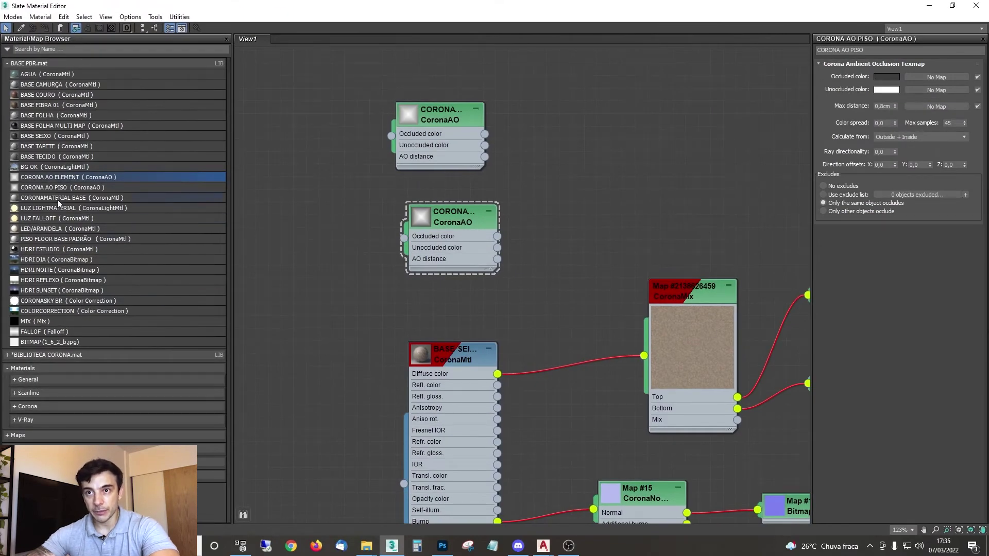
Step: Add the PISO FLOOR BASE PADRÃO material from the library to the node view and place it above the two CoronaAO nodes
left_click(42, 240)
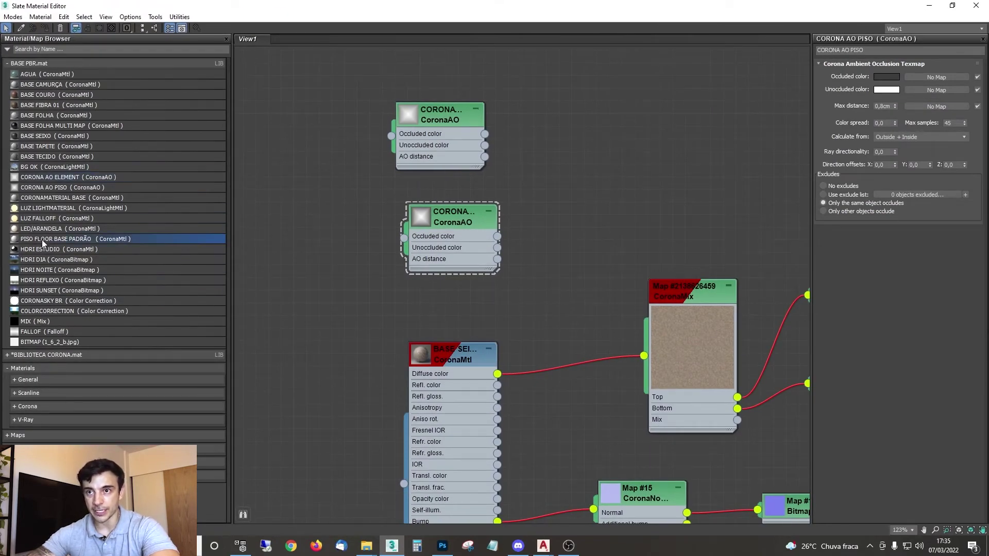
left_click_drag(505, 97, 507, 99)
double_click(523, 188)
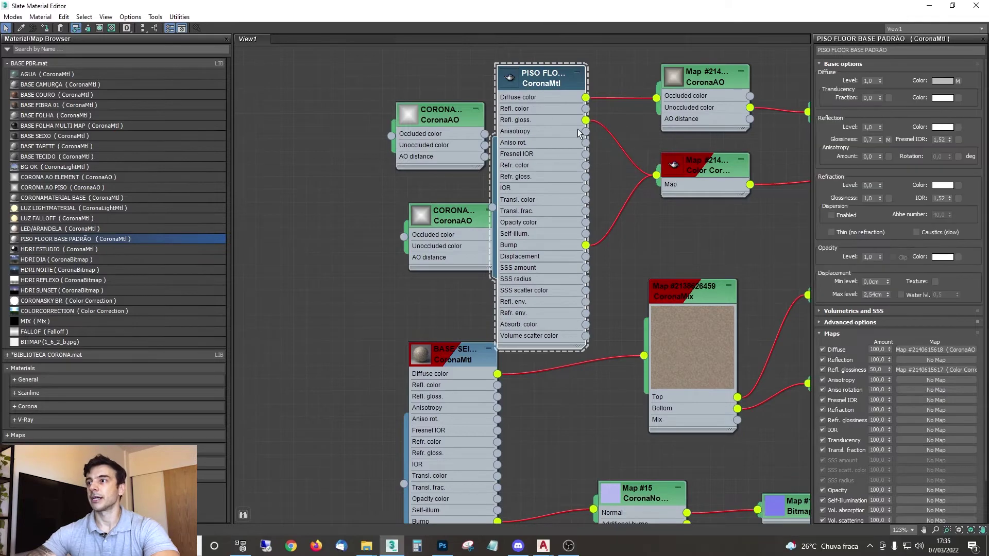
scroll(559, 138, "up", 1)
middle_click_drag(558, 139, 435, 279)
scroll(434, 279, "down", 4)
left_click_drag(434, 278, 434, 112)
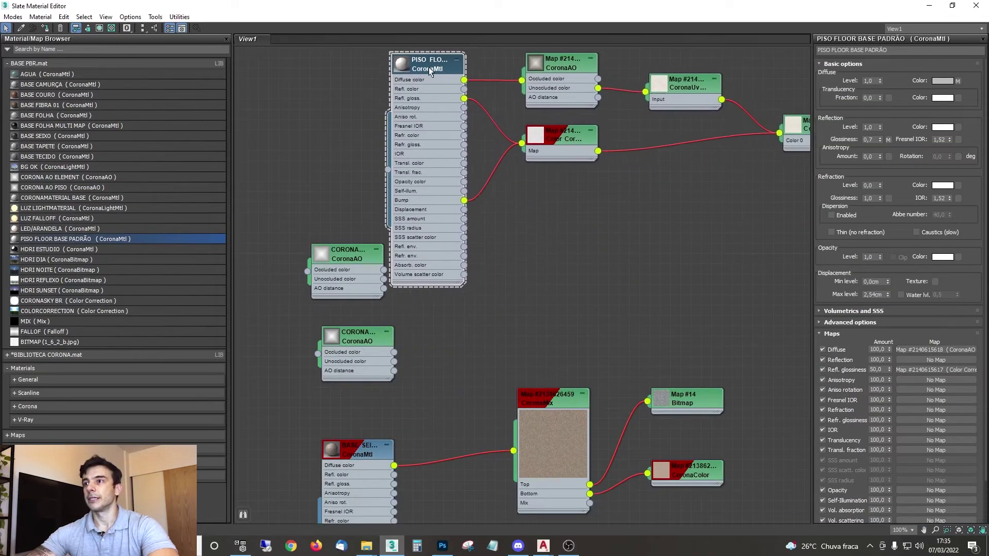
middle_click_drag(435, 113, 405, 192)
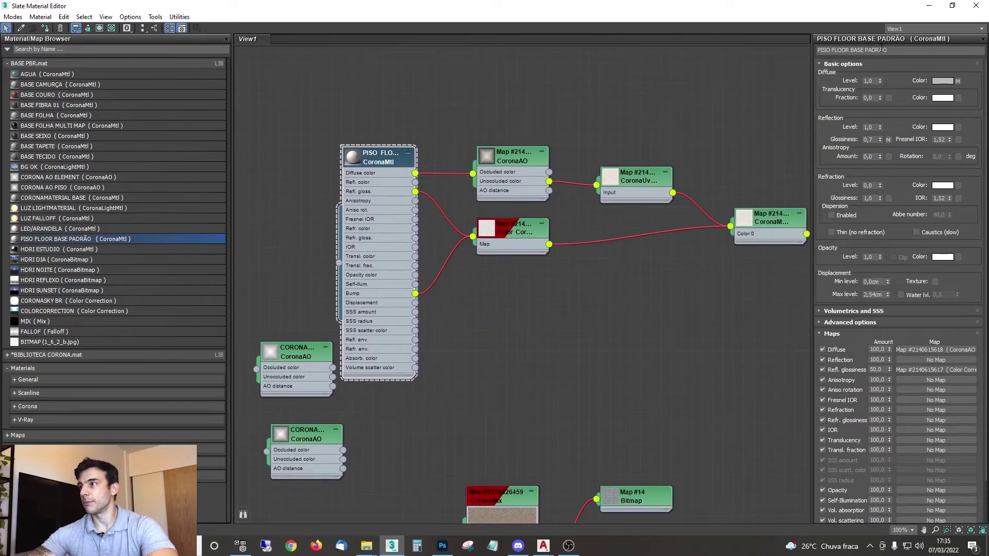
left_click(901, 51)
key("Return")
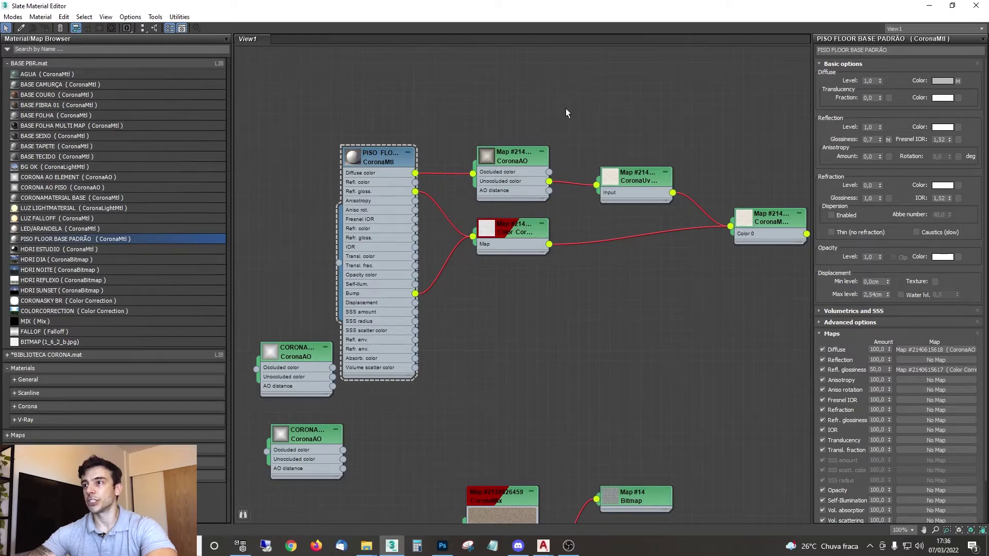
Step: Follow the floor material's map chain to its travertine Bitmap node and view the bitmap image
middle_click_drag(547, 139, 446, 87)
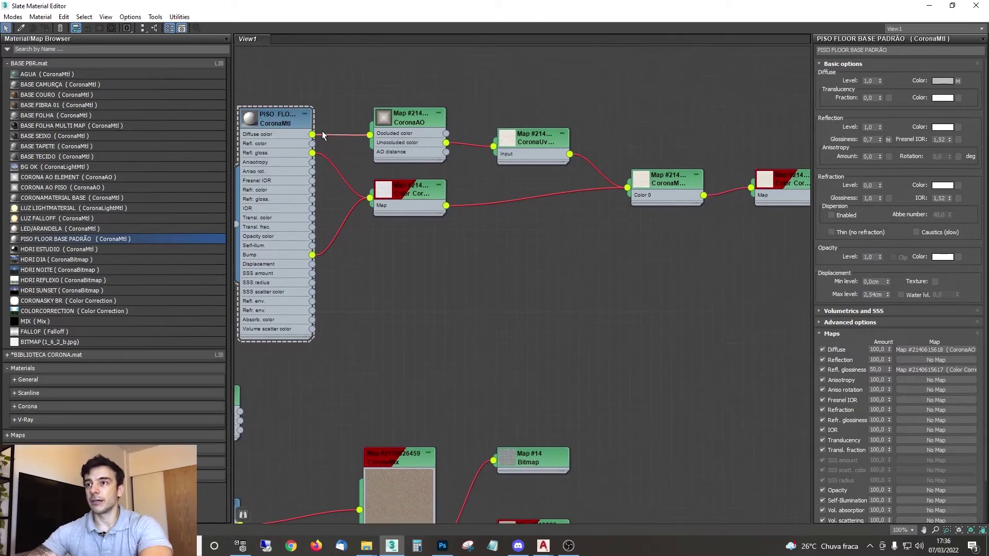
scroll(321, 150, "down", 3)
middle_click_drag(529, 189, 474, 217)
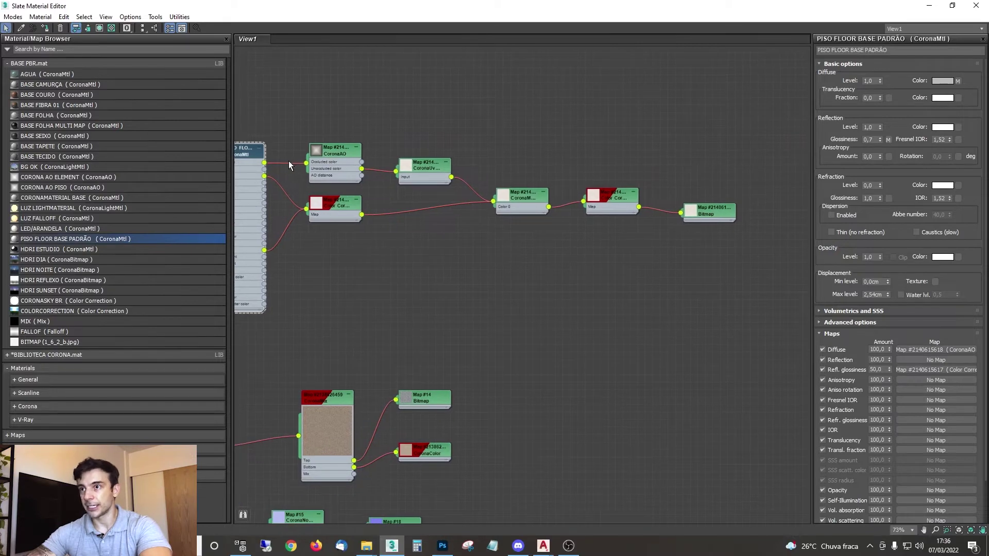
middle_click_drag(289, 163, 334, 134)
left_click_drag(272, 121, 276, 82)
middle_click_drag(513, 151, 526, 159)
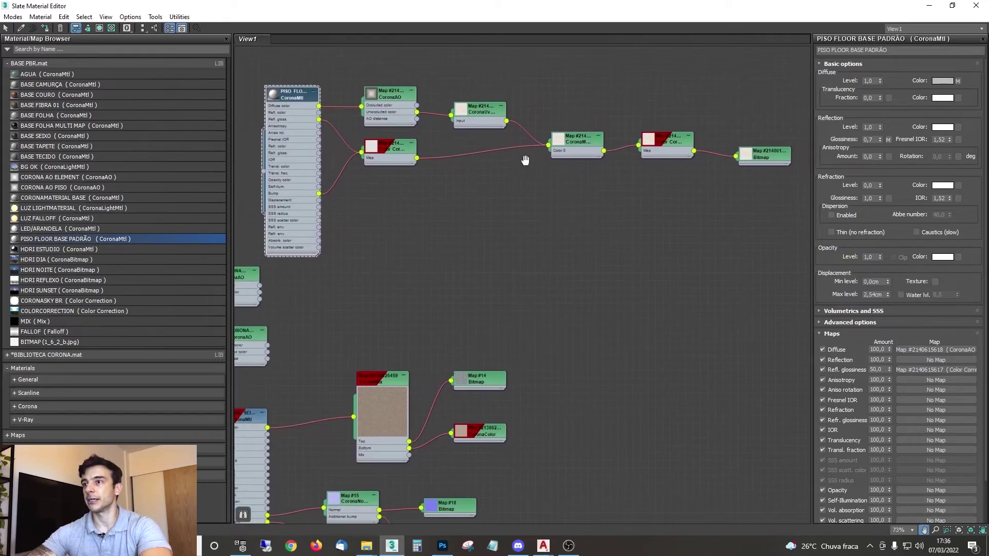
middle_click_drag(650, 181, 387, 179)
scroll(514, 161, "up", 3)
scroll(514, 162, "up", 1)
double_click(500, 143)
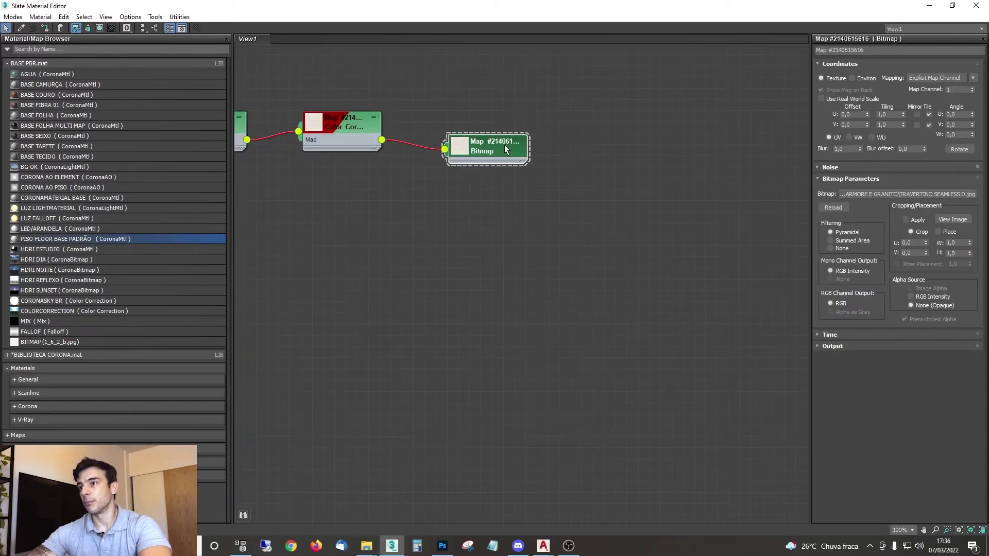
left_click(953, 220)
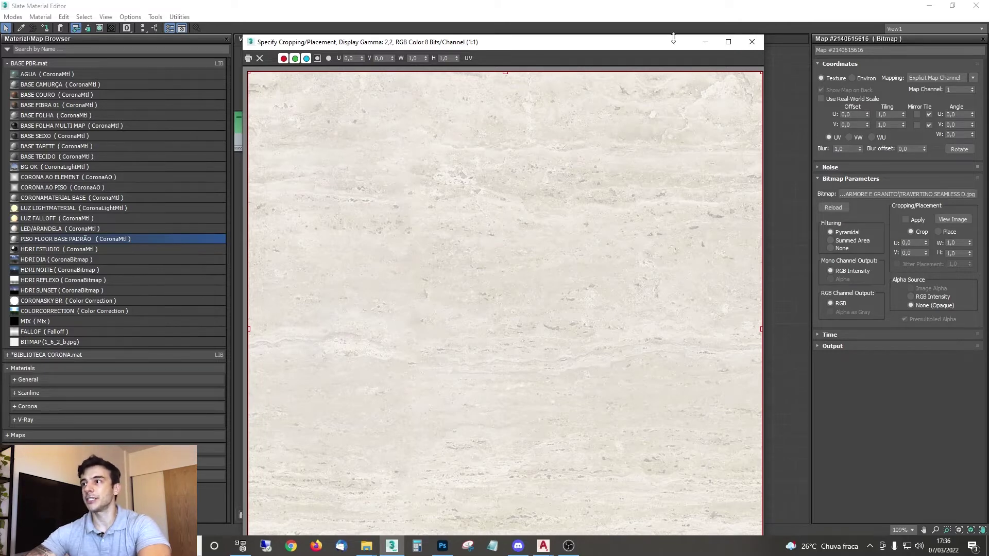
left_click(752, 41)
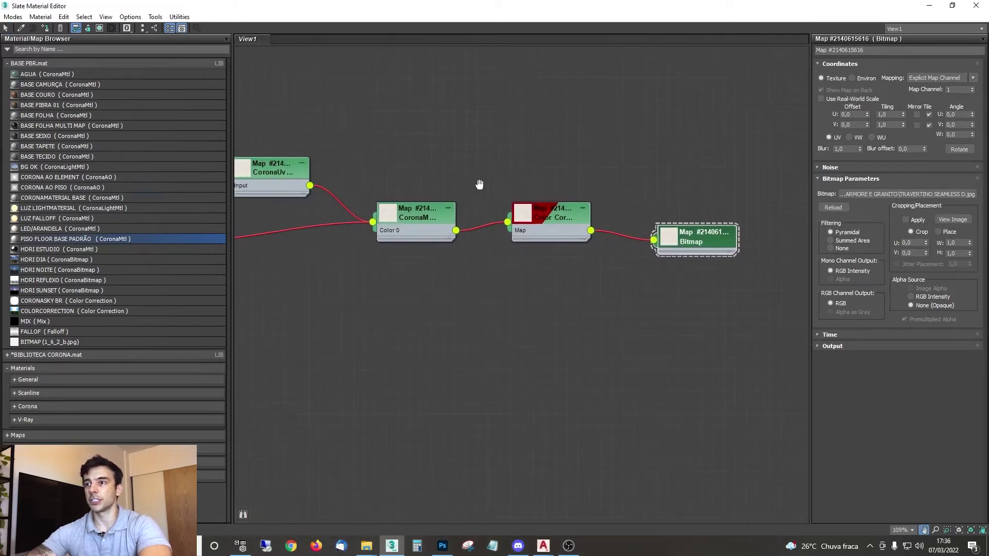
Step: Enlarge the Color Correction node's preview and set its advanced RGB gamma/contrast to 0,5
double_click(554, 175)
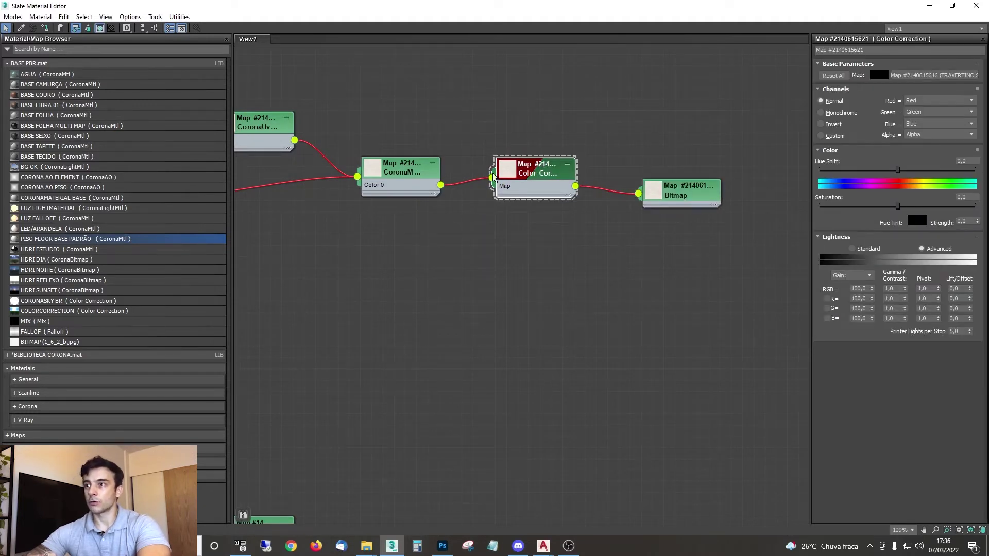
double_click(510, 174)
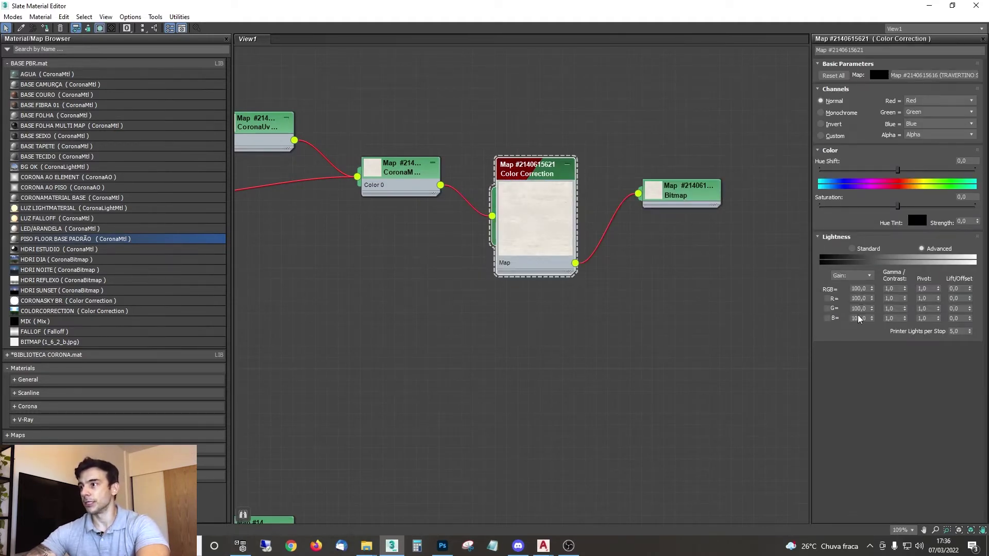
double_click(888, 289)
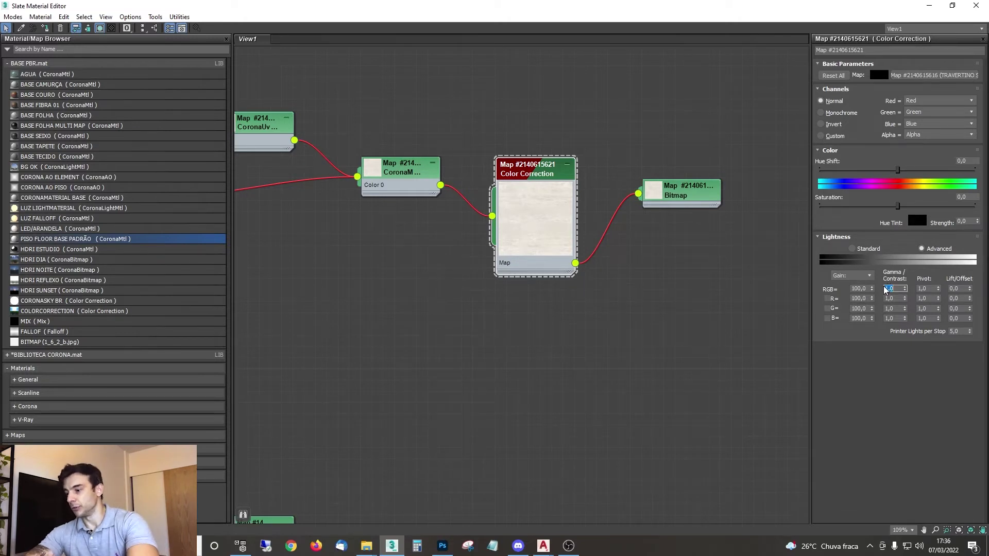
key("Return")
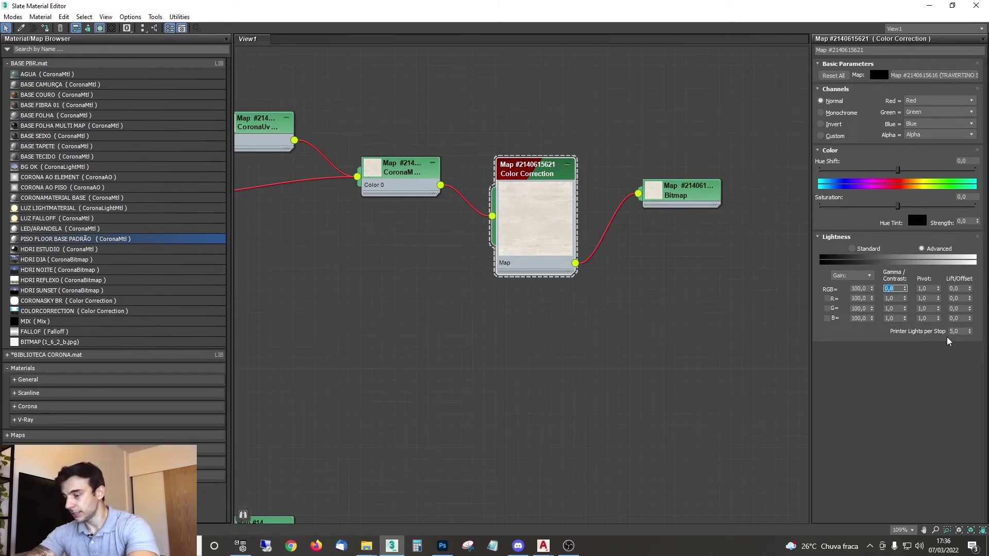
type("0,5")
key("Return")
scroll(534, 216, "up", 4)
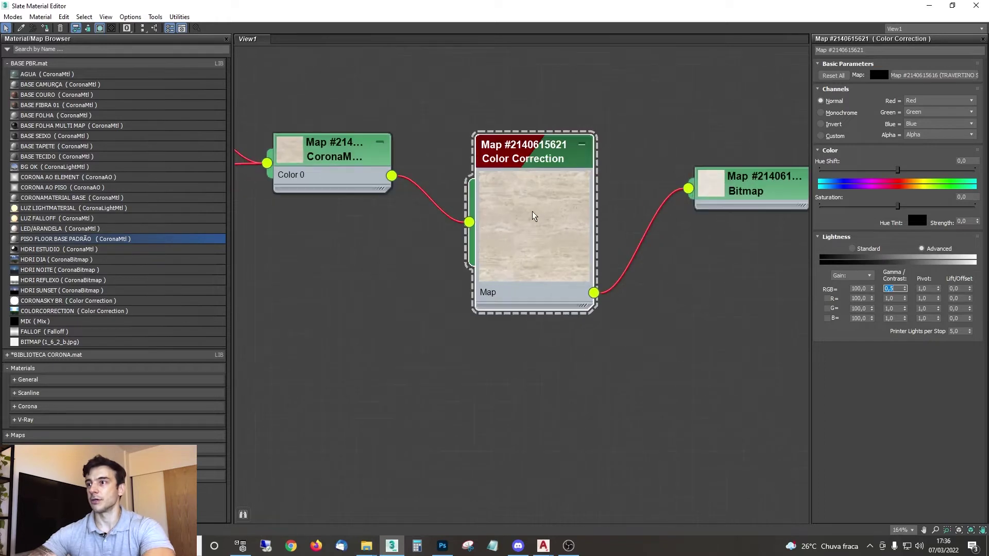
scroll(534, 216, "up", 2)
middle_click_drag(535, 219, 493, 247)
middle_click_drag(503, 198, 591, 244)
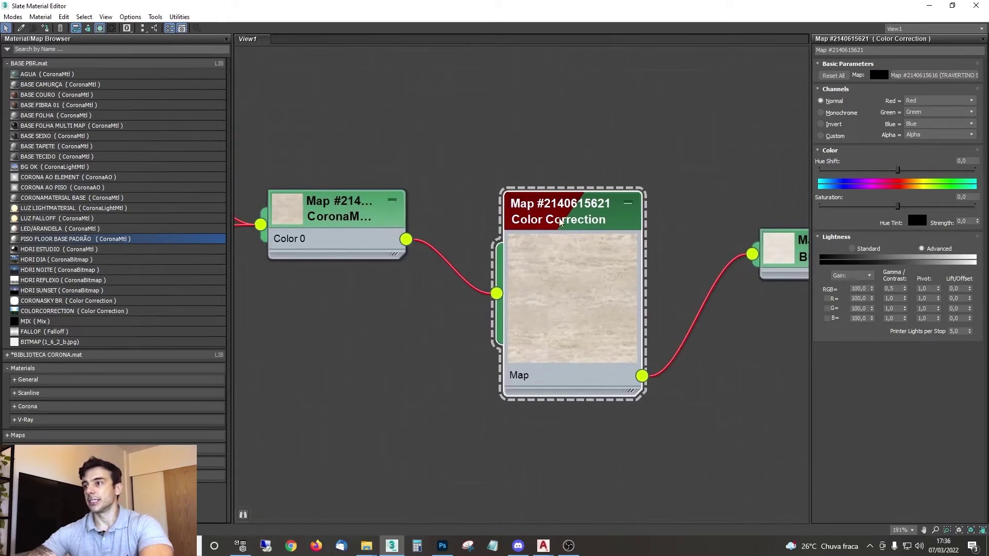
Step: Open the CoronaMultiMap node's parameters and examine its item count, hue random and gamma random settings
middle_click_drag(361, 282, 513, 325)
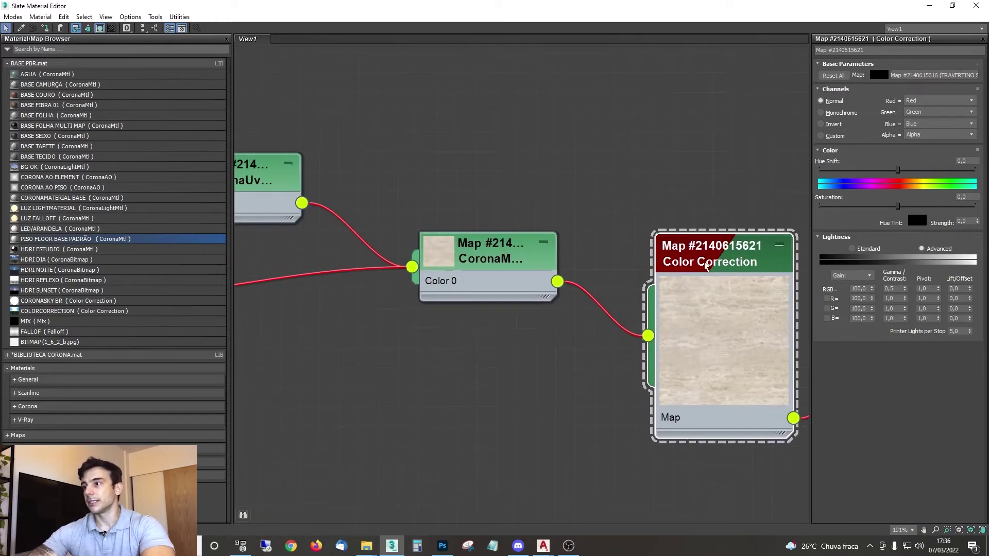
double_click(497, 257)
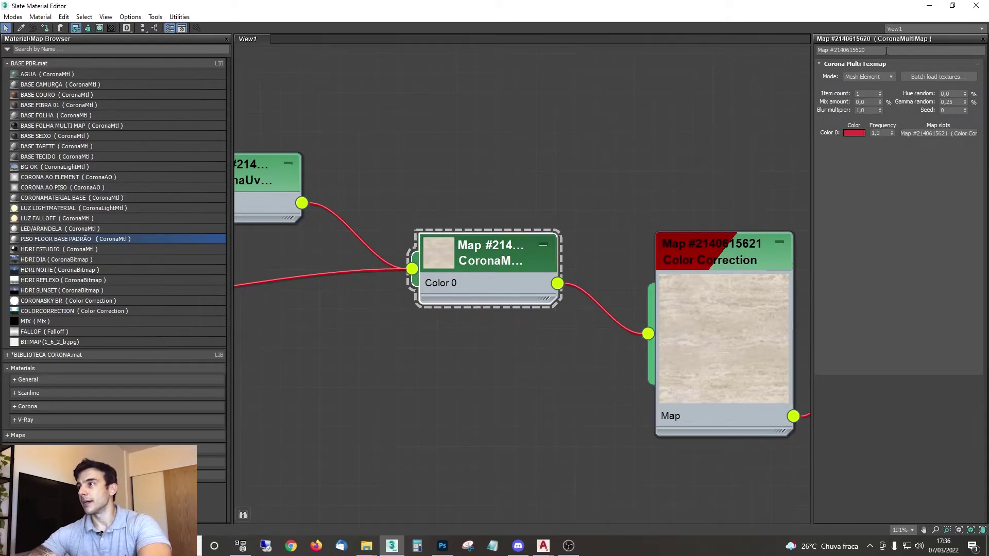
scroll(536, 184, "down", 2)
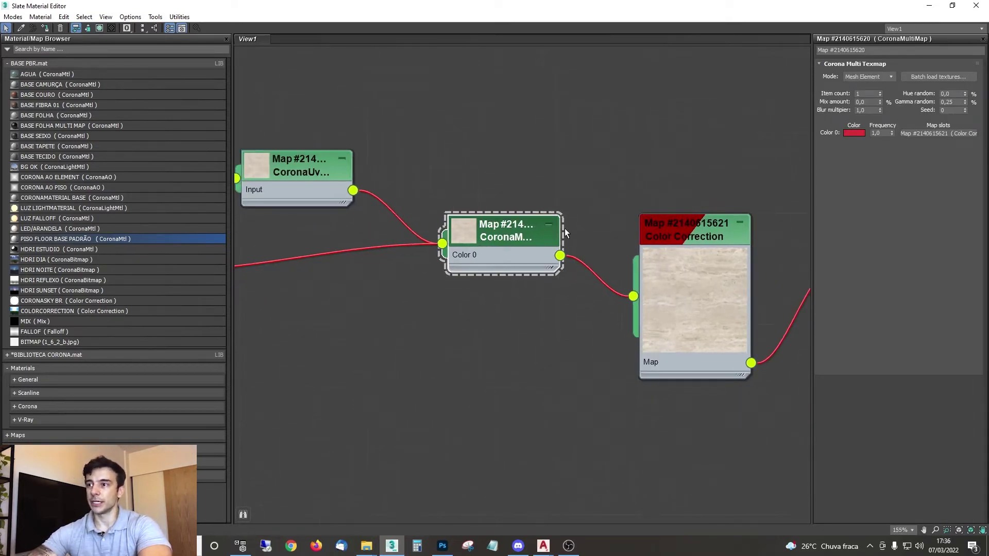
middle_click_drag(564, 228, 465, 259)
scroll(597, 180, "down", 1)
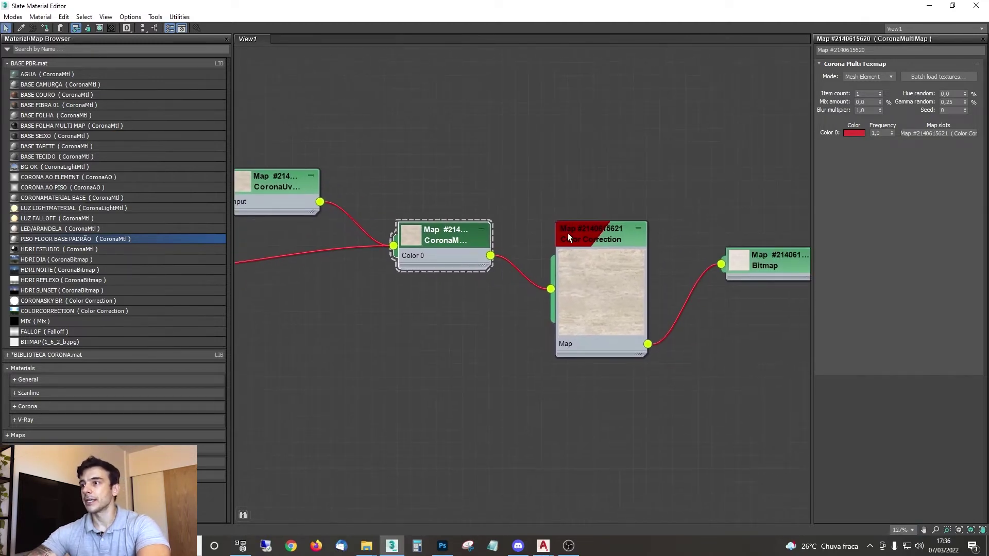
left_click_drag(567, 233, 593, 193)
left_click(865, 94)
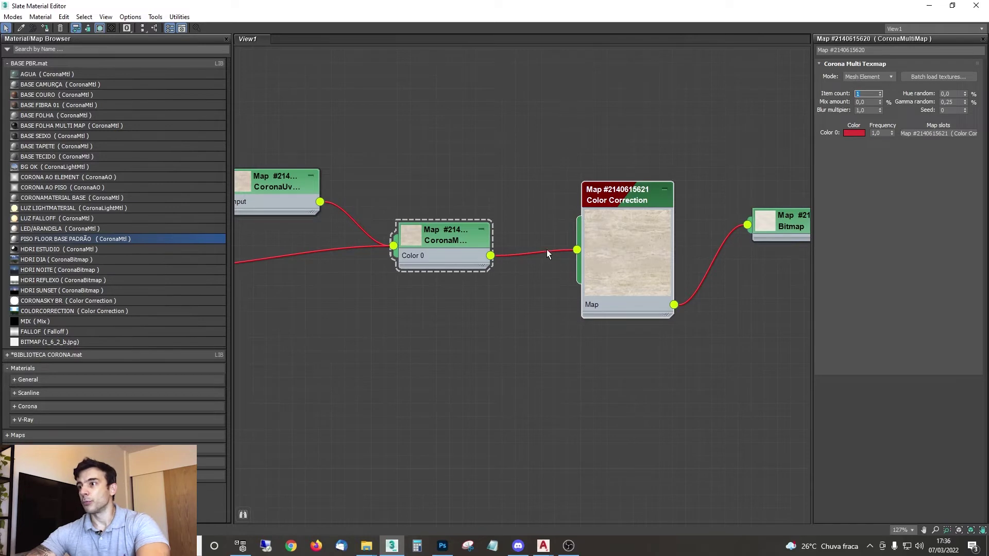
left_click(775, 226)
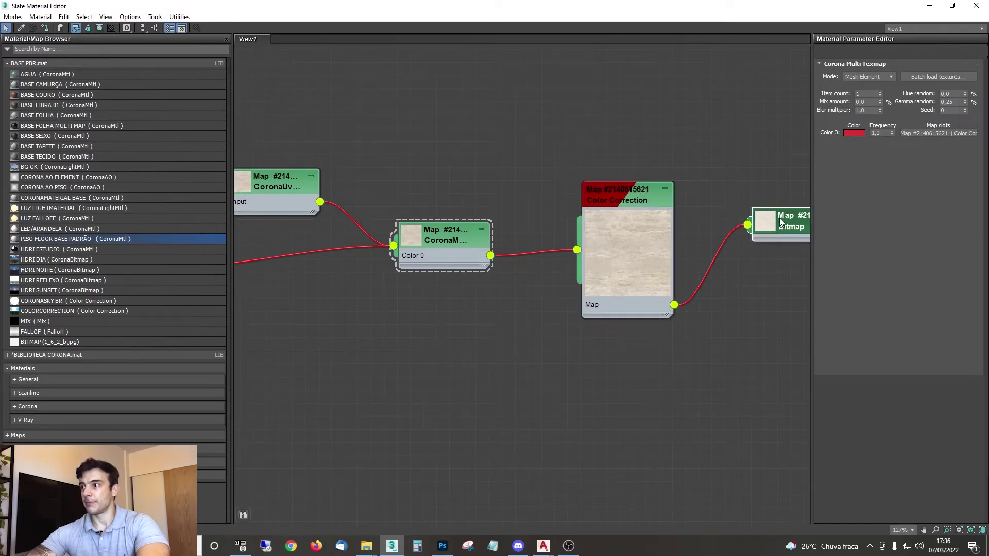
left_click(451, 240)
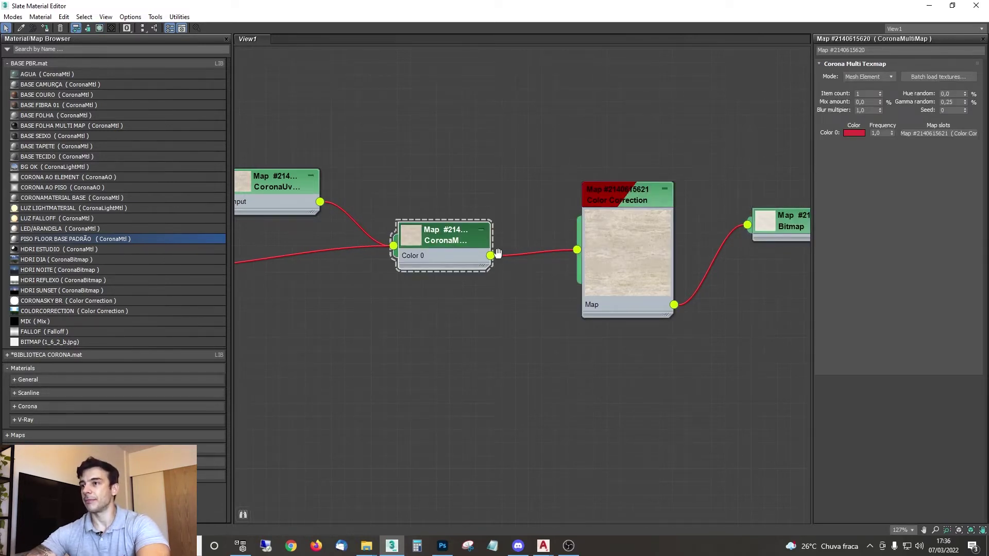
middle_click_drag(498, 253, 523, 259)
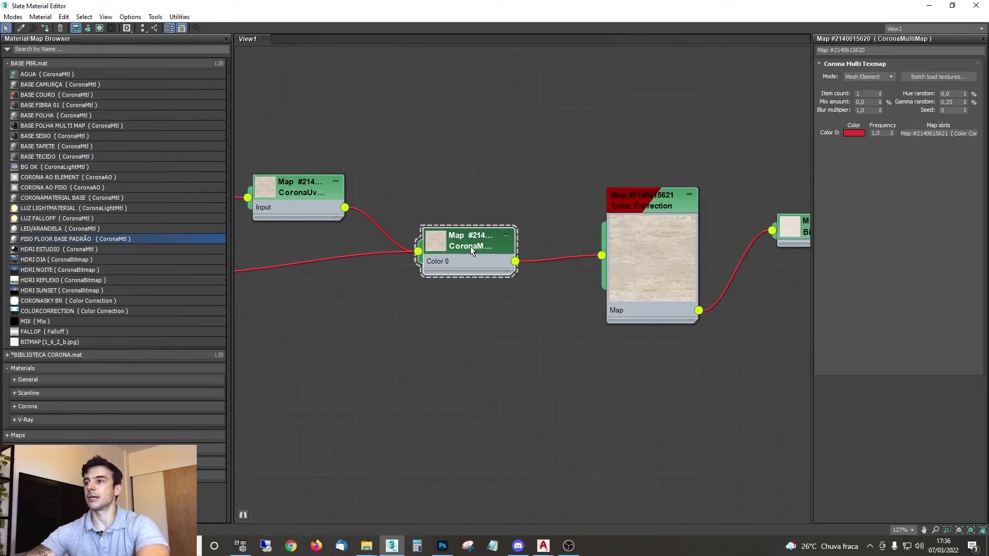
double_click(953, 102)
double_click(955, 94)
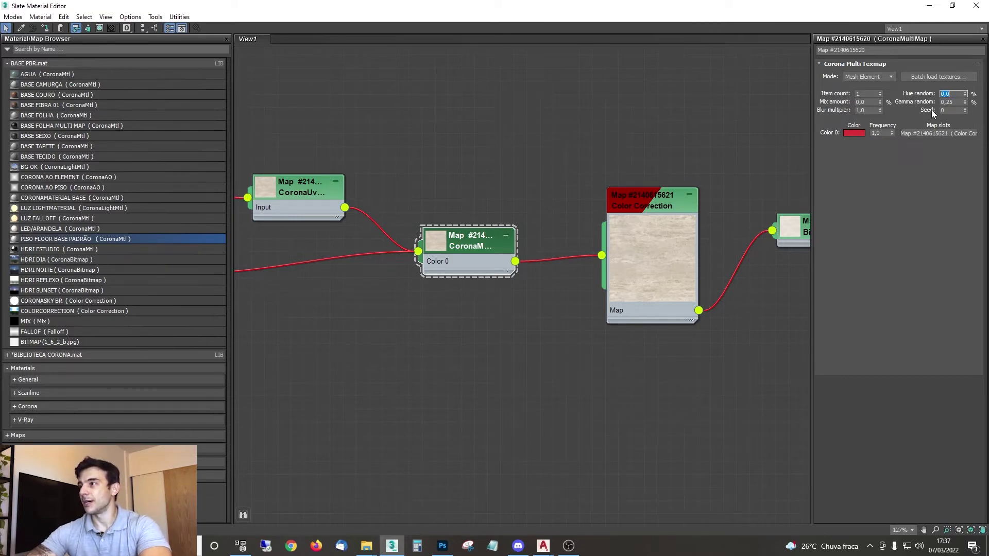
Step: Rearrange the CoronaMultiMap, Color Correction and Bitmap nodes so the floor material's map chain sits closer together
middle_click_drag(537, 218, 492, 216)
left_click_drag(578, 207, 539, 207)
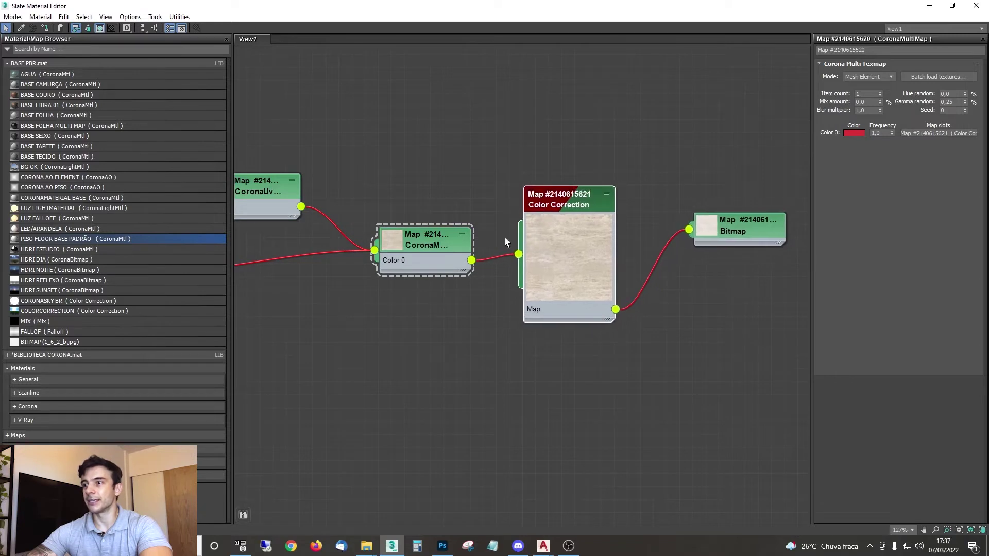
middle_click_drag(439, 250, 495, 252)
left_click_drag(486, 249, 452, 236)
left_click(462, 198)
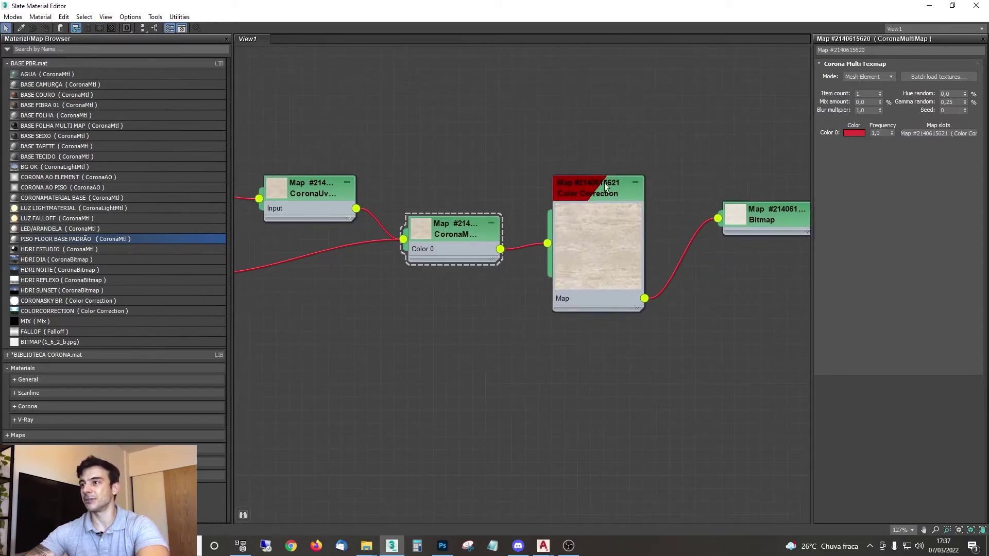
left_click_drag(604, 183, 599, 196)
left_click_drag(746, 233, 732, 273)
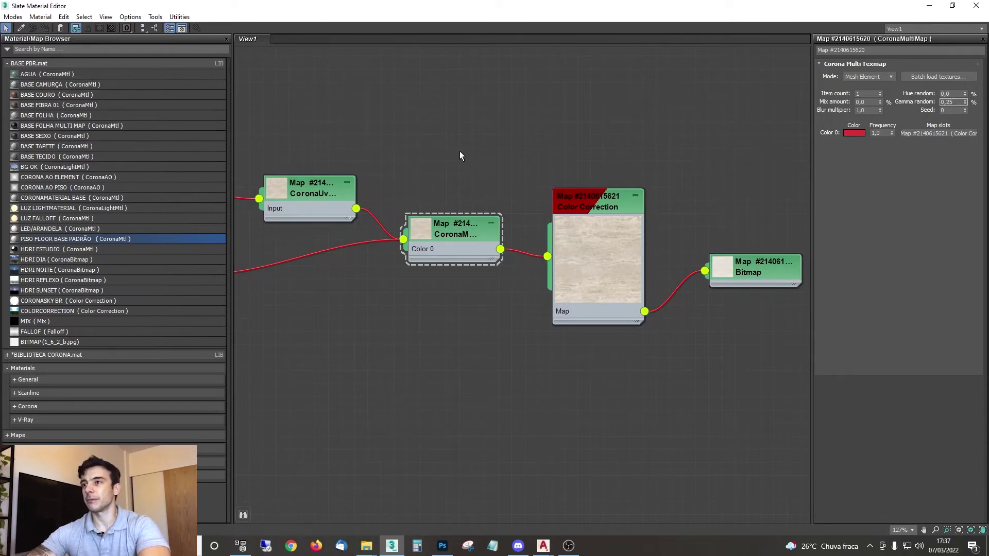
Step: Select the tiled floor object in the scene and assign the PISO FLOOR BASE PADRÃO material to it
double_click(359, 9)
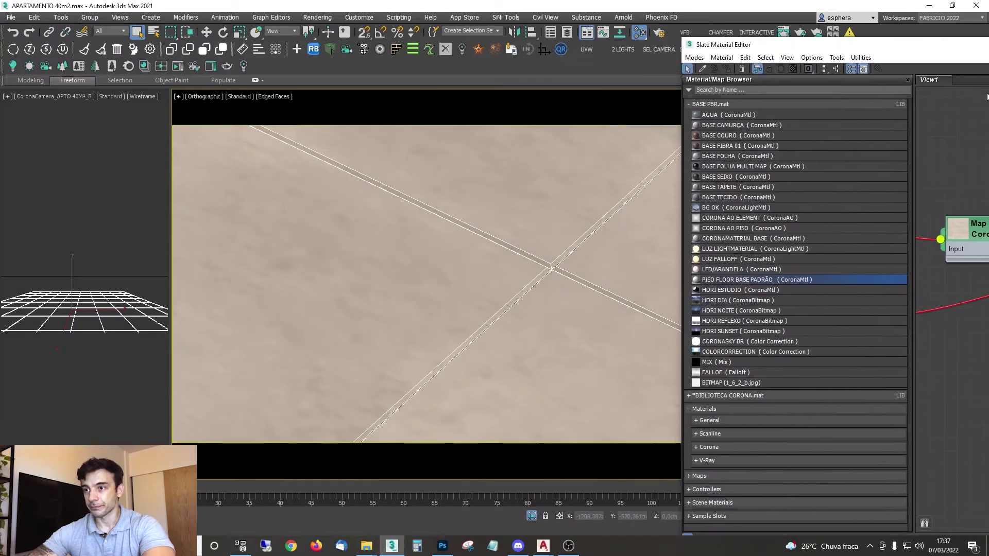
left_click(474, 249)
middle_click_drag(920, 227, 988, 219)
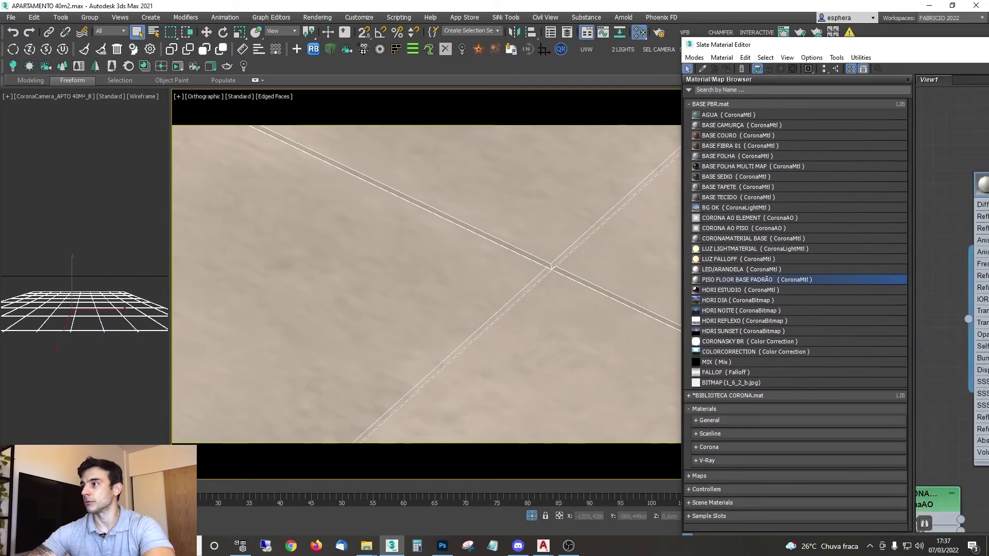
double_click(986, 185)
left_click(727, 71)
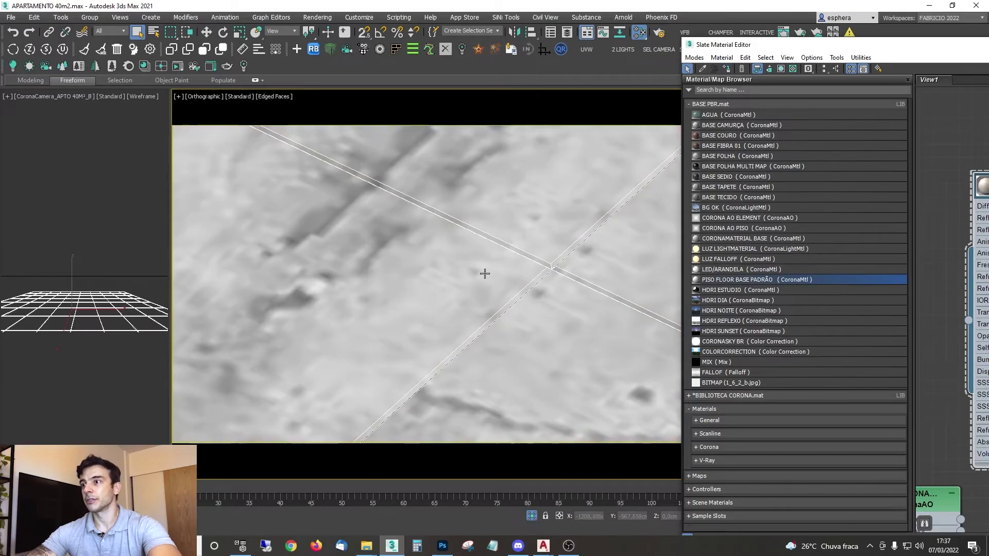
Step: Unhide all objects matching *ARQ and switch the main viewport to the CoronaCamera_APTO 40M²_B view
right_click(483, 246)
left_click(519, 203)
type("*ASR")
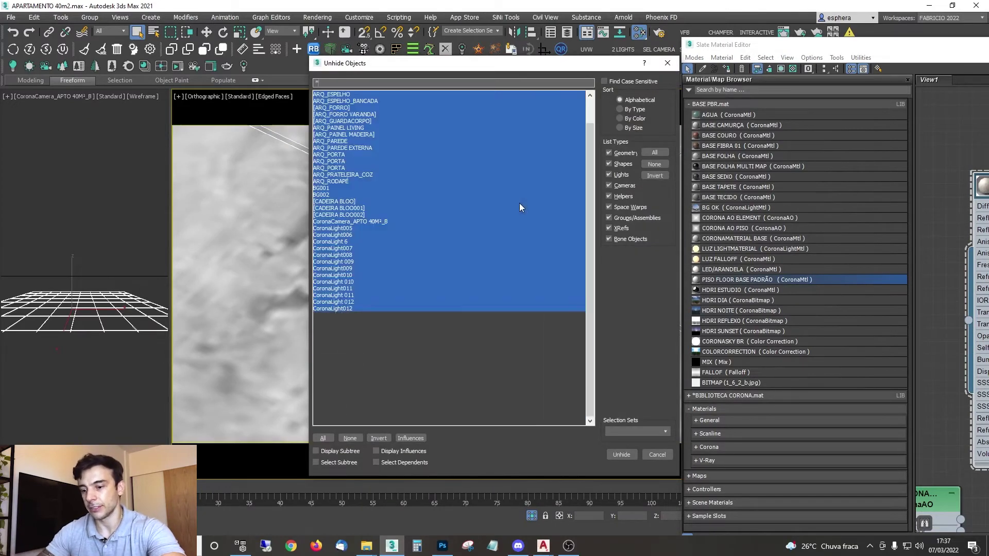
key("BackSpace")
key("BackSpace")
type("RQ")
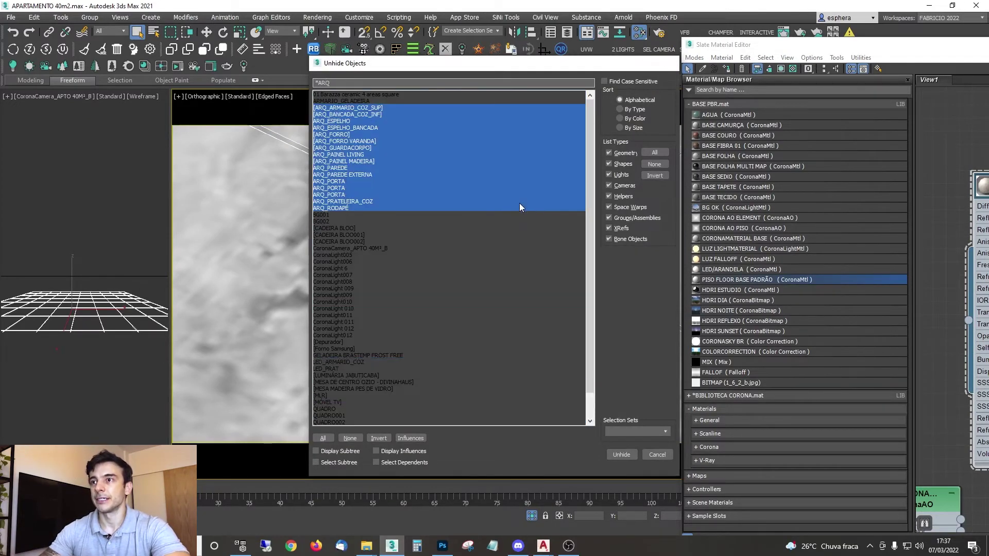
key("Return")
key("c")
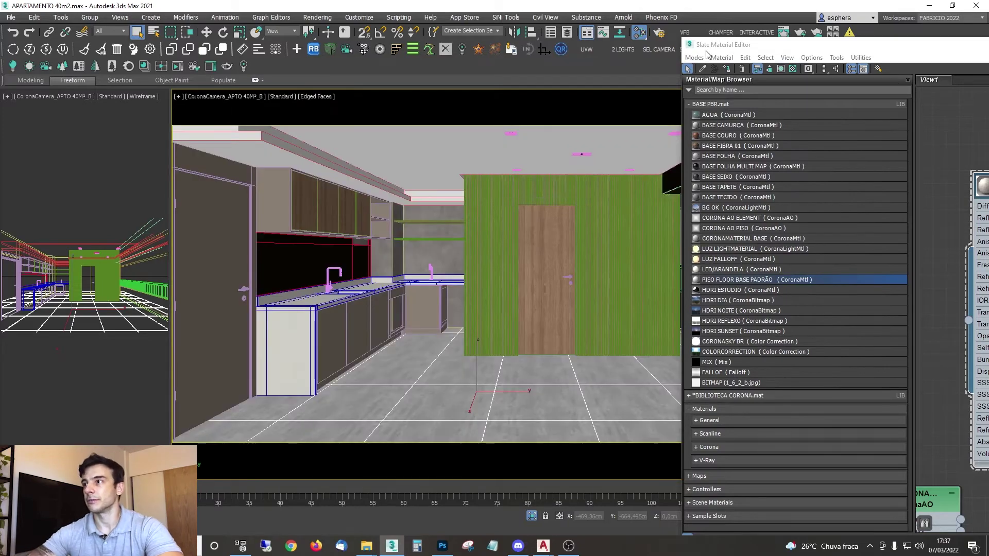
Step: Start the Corona interactive render of the camera view and close the error message window
left_click(753, 33)
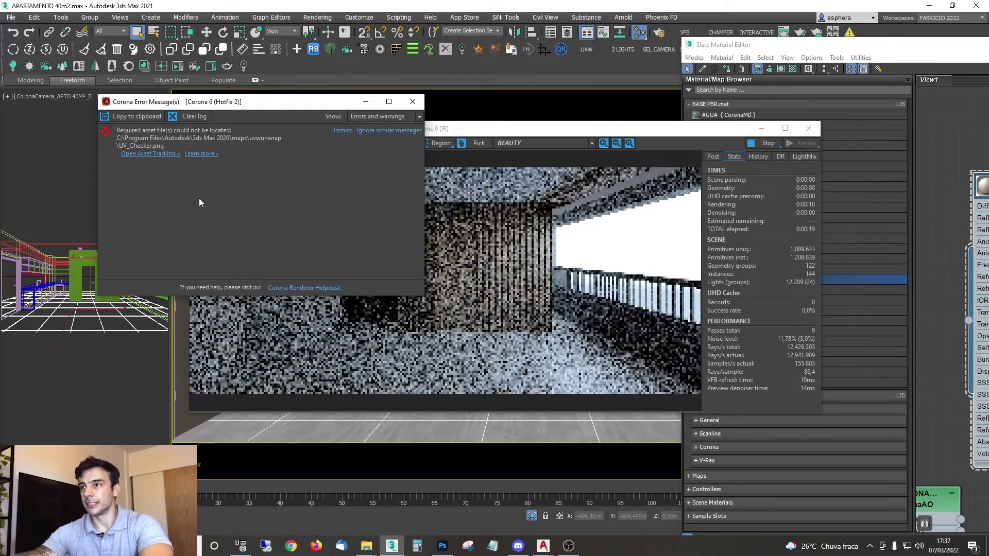
left_click(413, 102)
left_click_drag(429, 135, 422, 318)
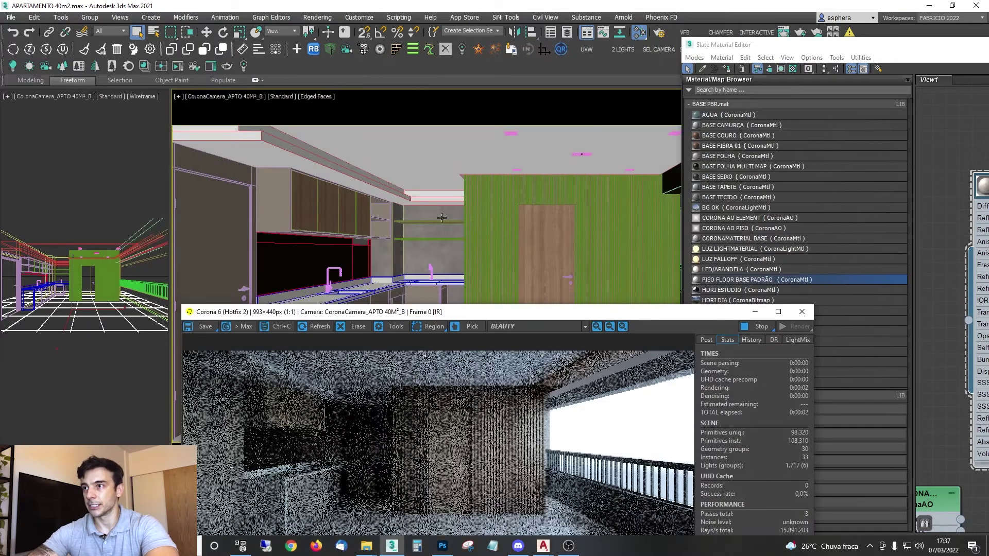
Step: Unhide the Corona camera and all Corona lights so they light the interactive render
right_click(441, 201)
left_click(472, 163)
type("corona")
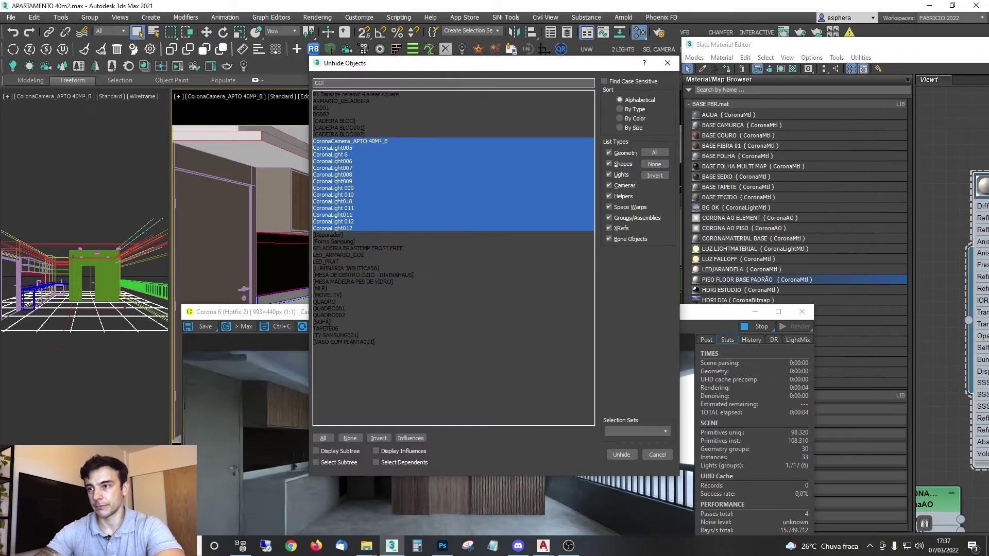
key("Return")
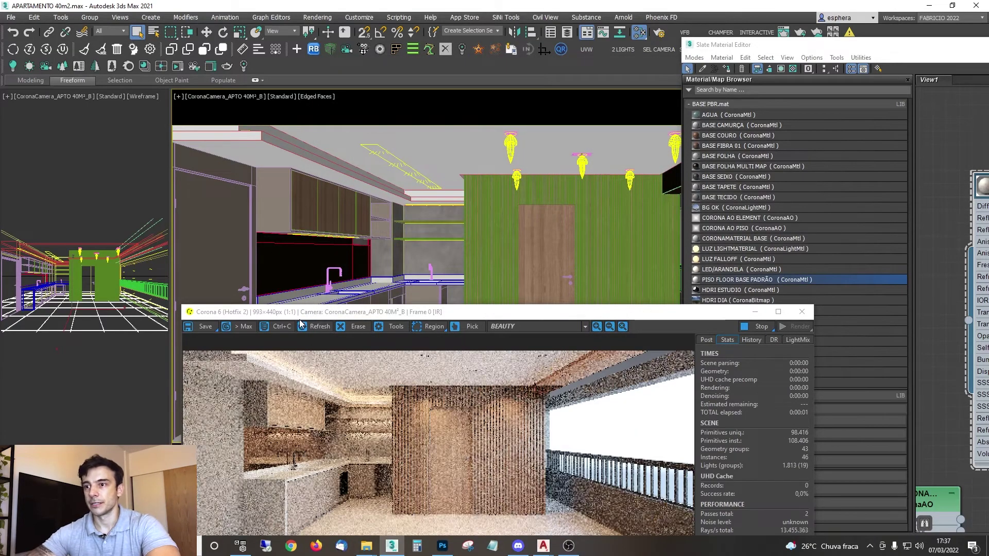
left_click_drag(302, 319, 569, 75)
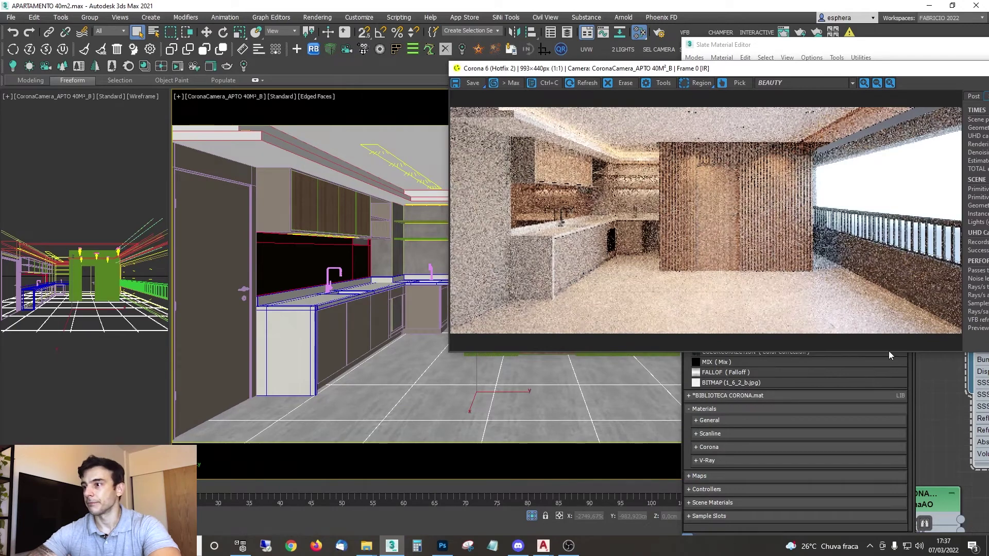
Step: Remove the MaterialByElement modifier from the floor object's modifier stack
left_click_drag(763, 48, 683, 73)
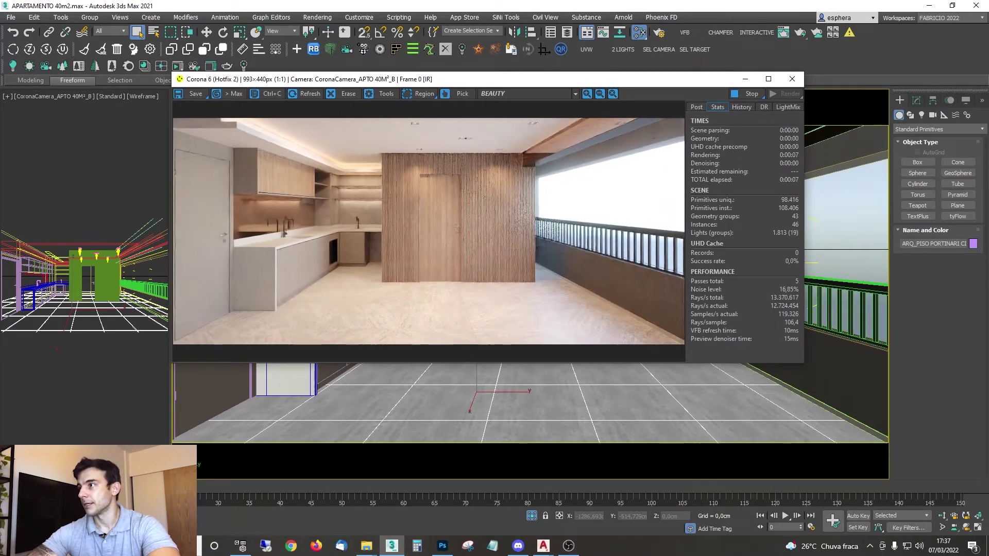
left_click(916, 99)
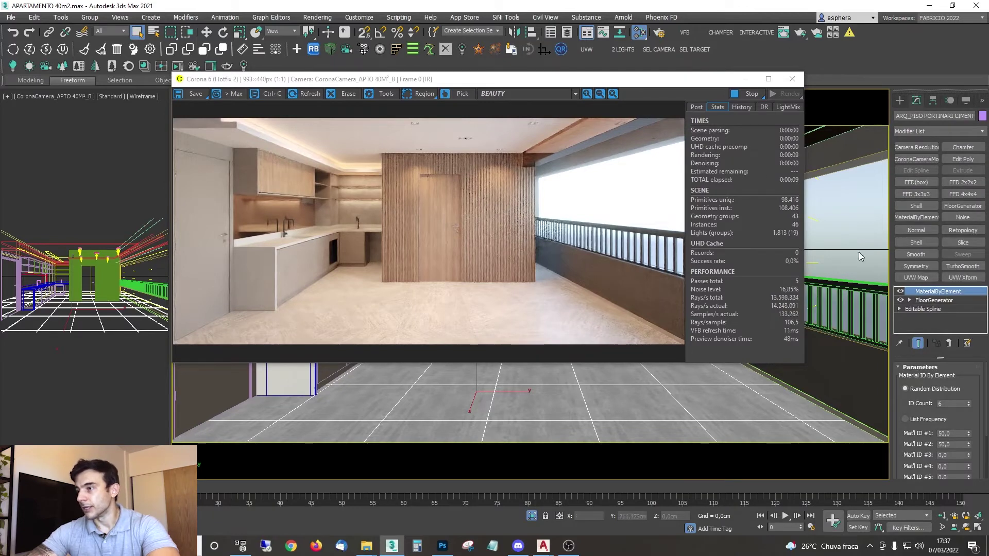
left_click(949, 344)
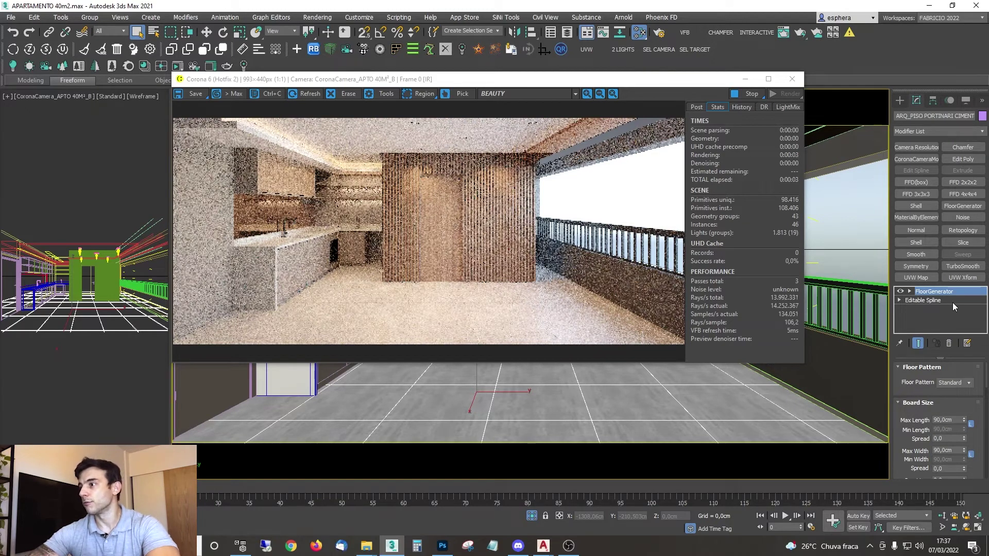
Step: Switch the wireframe camera viewport to a perspective view and frame the floor tiles up close for the interactive render
left_click_drag(406, 74, 488, 66)
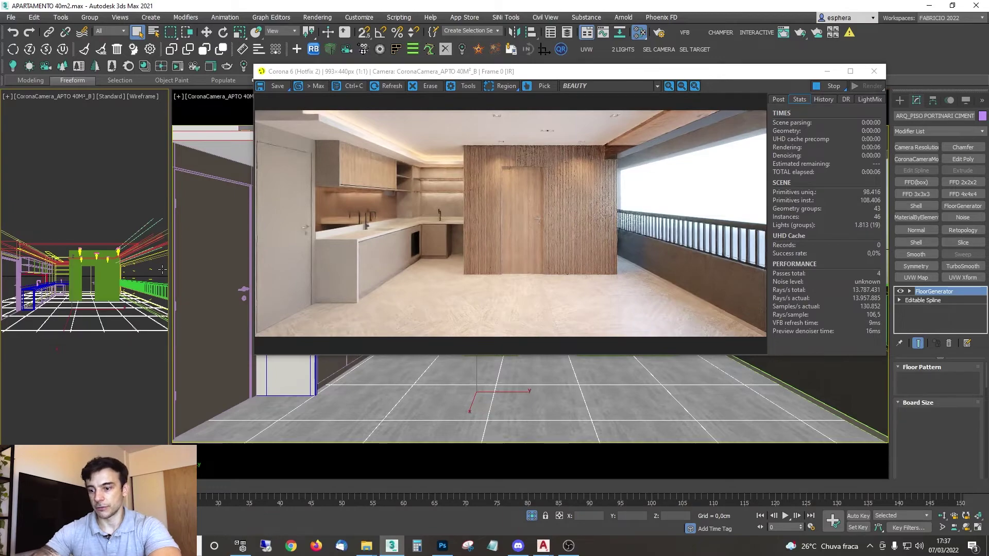
key("p")
scroll(100, 282, "up", 8)
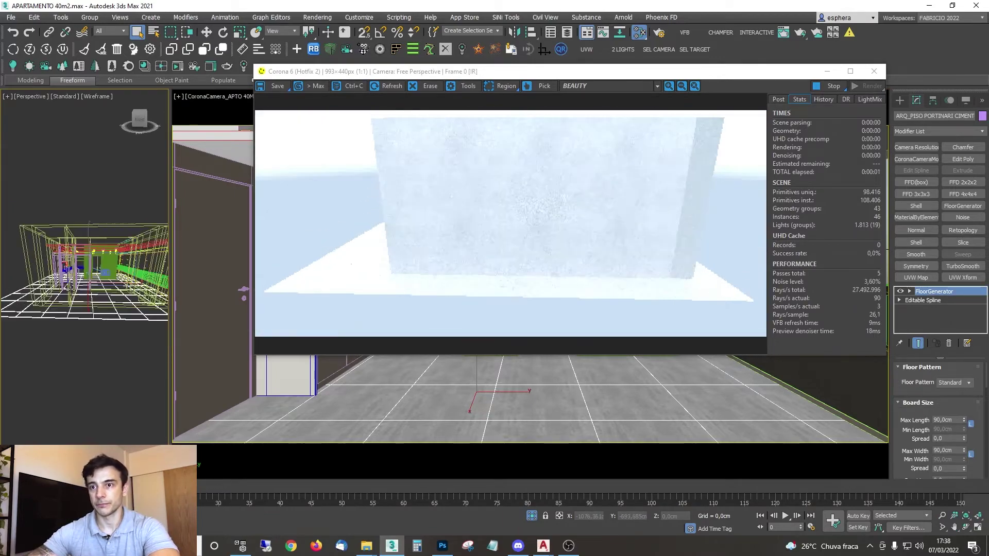
middle_click_drag(100, 283, 62, 294, "alt")
scroll(104, 286, "up", 4)
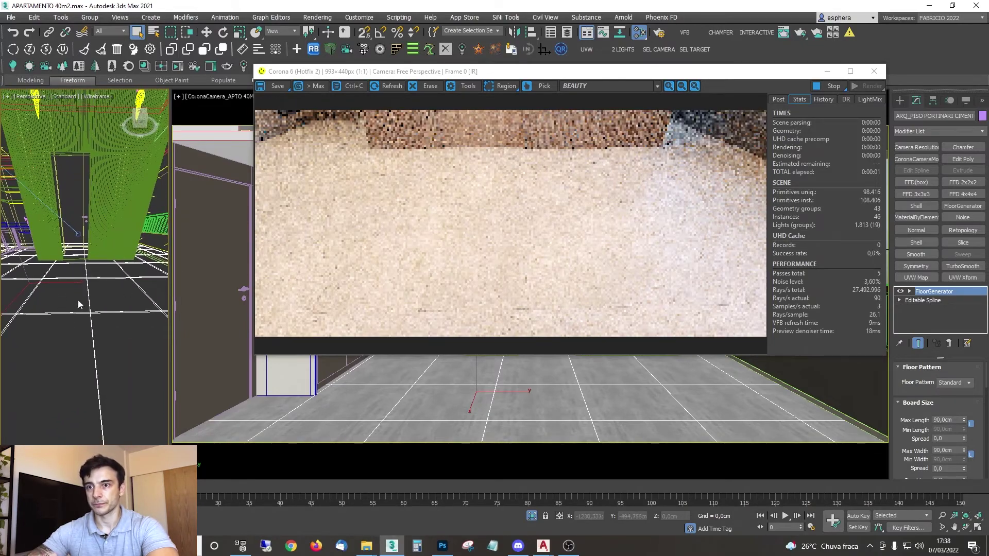
scroll(79, 304, "up", 2)
left_click_drag(568, 90, 403, 84)
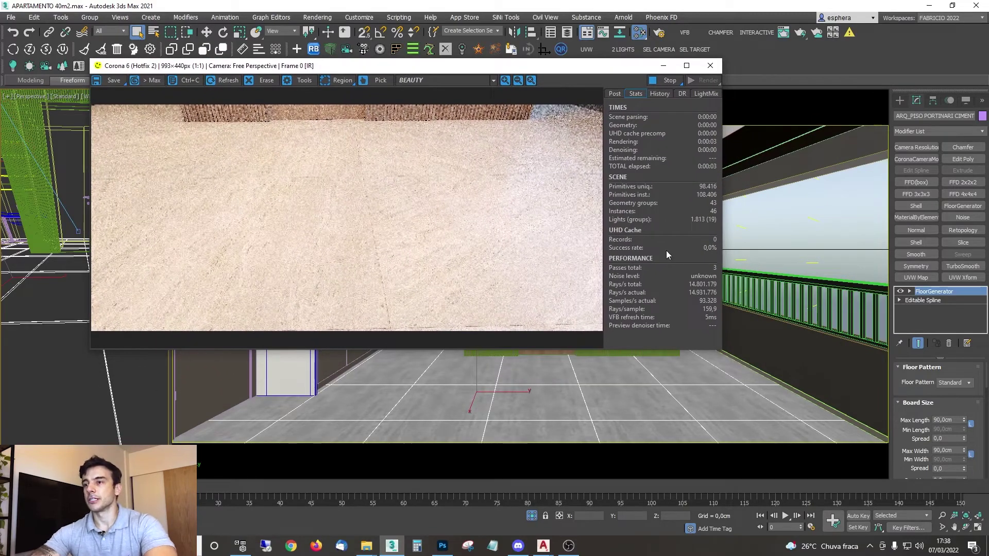
Step: Open the floor material's CoronaMultiMap parameters and choose Mesh Element as its mode
key("m")
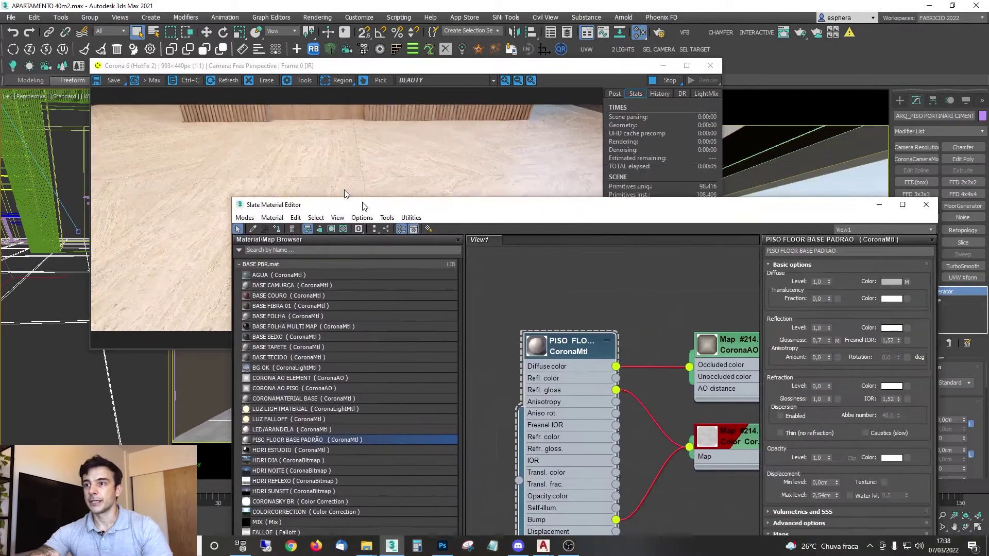
left_click_drag(364, 206, 217, 58)
middle_click_drag(606, 191, 320, 159)
middle_click_drag(574, 230, 496, 183)
double_click(502, 184)
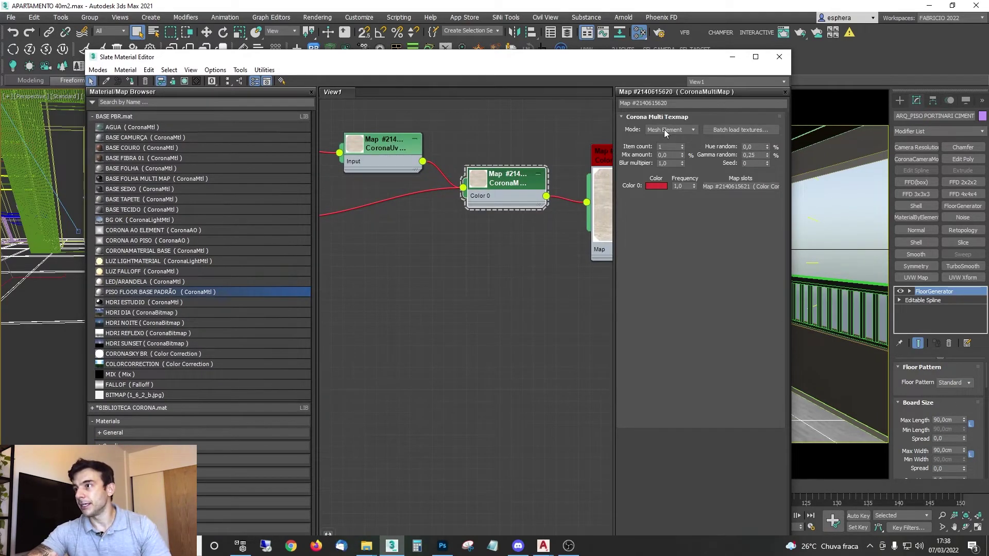
left_click(664, 131)
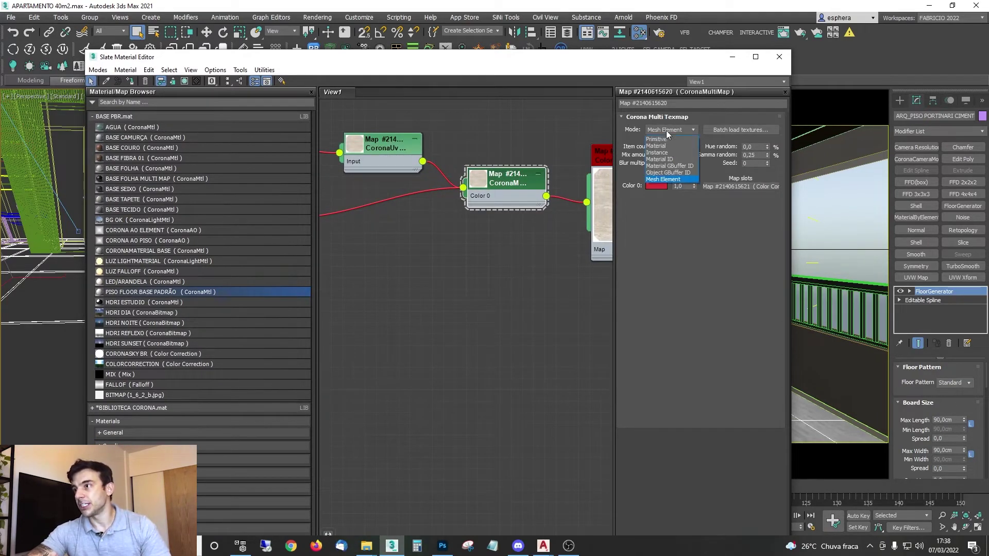
left_click(665, 180)
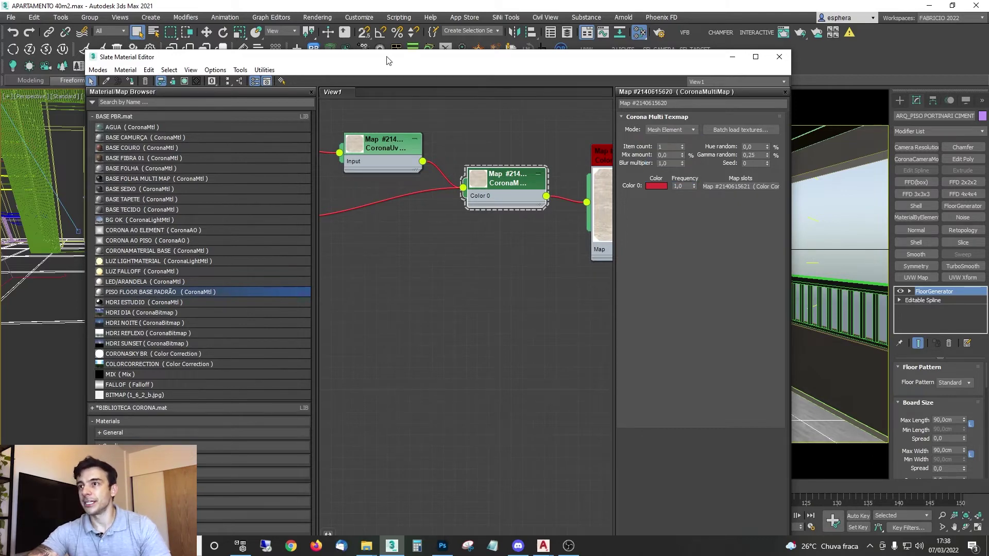
Step: Compare the floor tiles' tone variation in the interactive render with the CoronaMultiMap settings
left_click_drag(388, 61, 720, 96)
left_click_drag(355, 66, 355, 31)
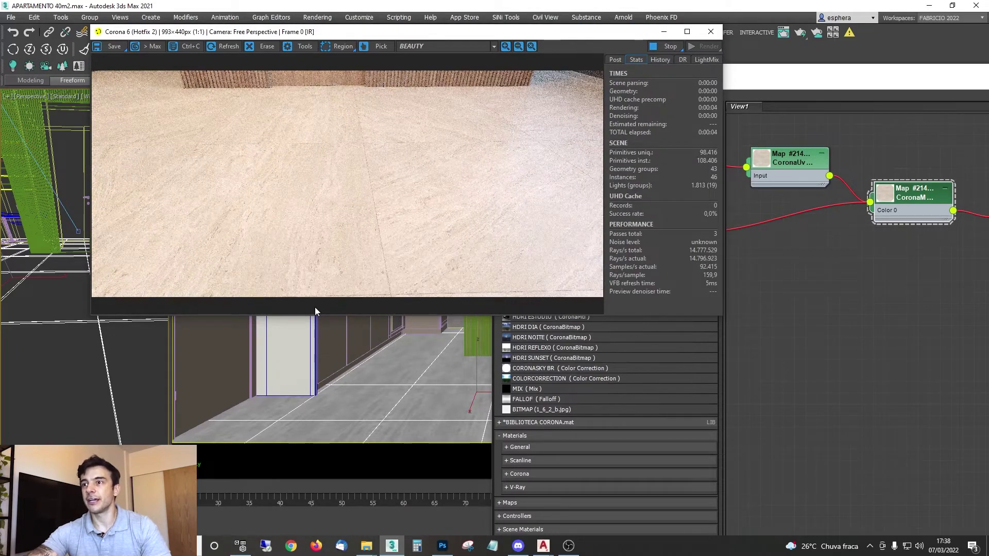
left_click(822, 266)
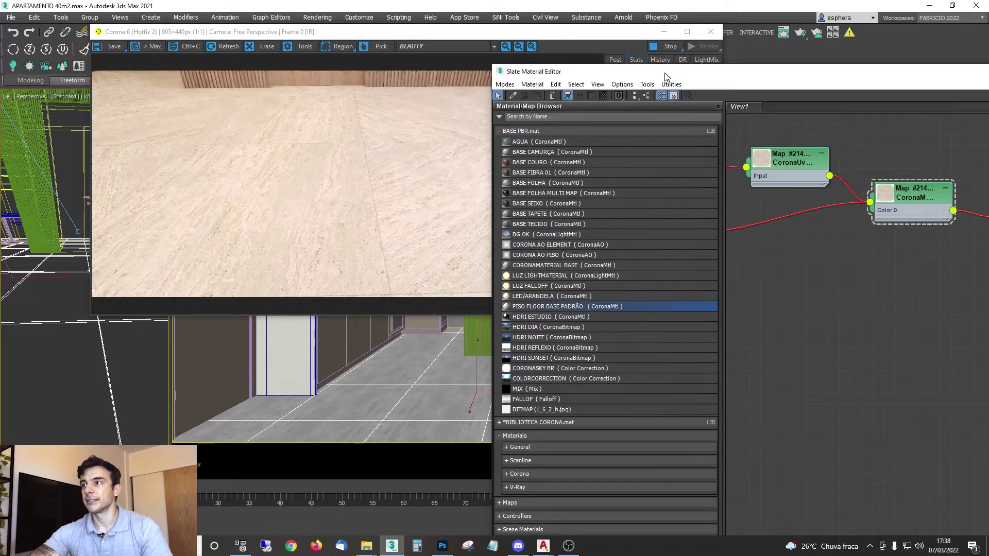
left_click_drag(668, 73, 447, 40)
middle_click_drag(586, 263, 647, 300)
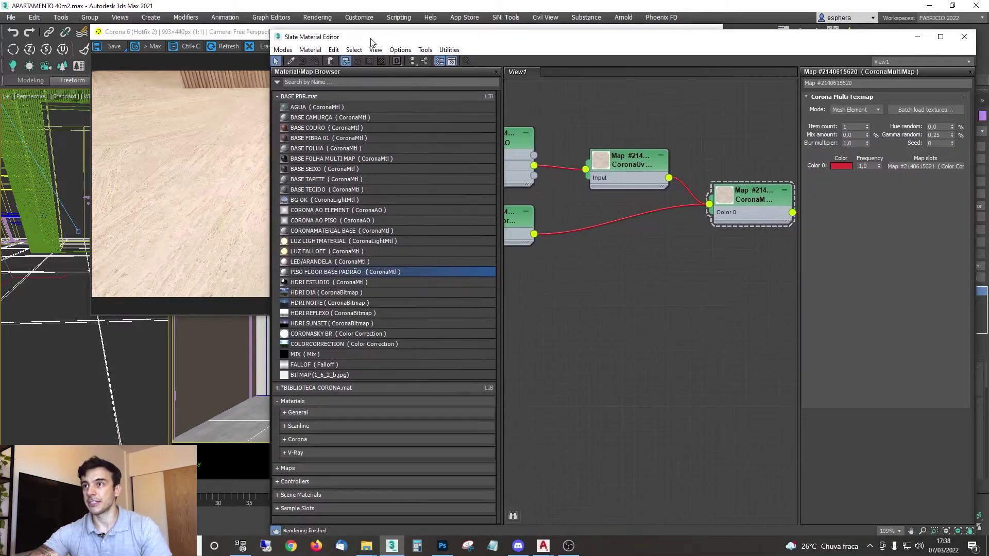
left_click_drag(372, 38, 162, 69)
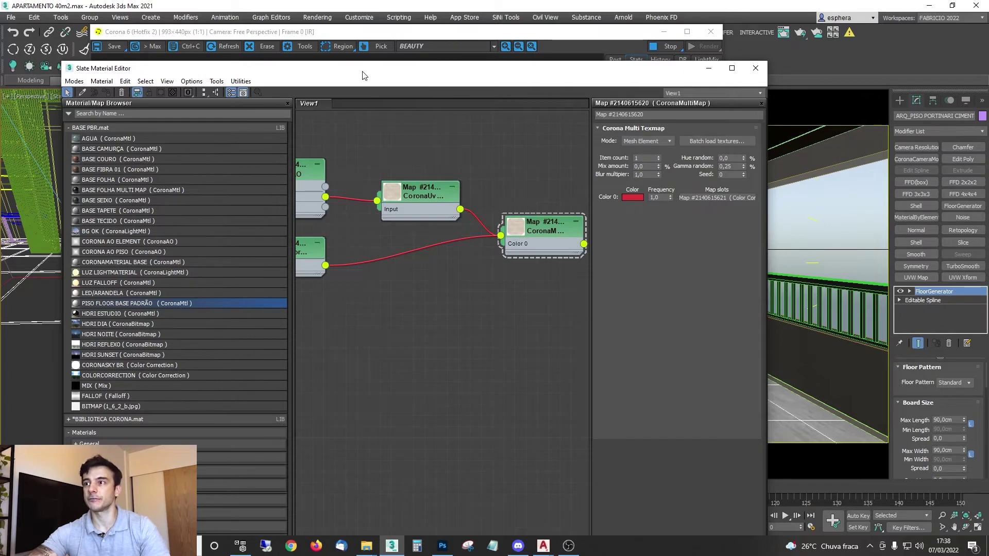
left_click_drag(362, 76, 753, 66)
Step: Open the CoronaUvwRandomizer node's parameters and examine its U and V offset, W rotation and step settings
middle_click_drag(750, 240, 721, 273)
left_click(784, 220)
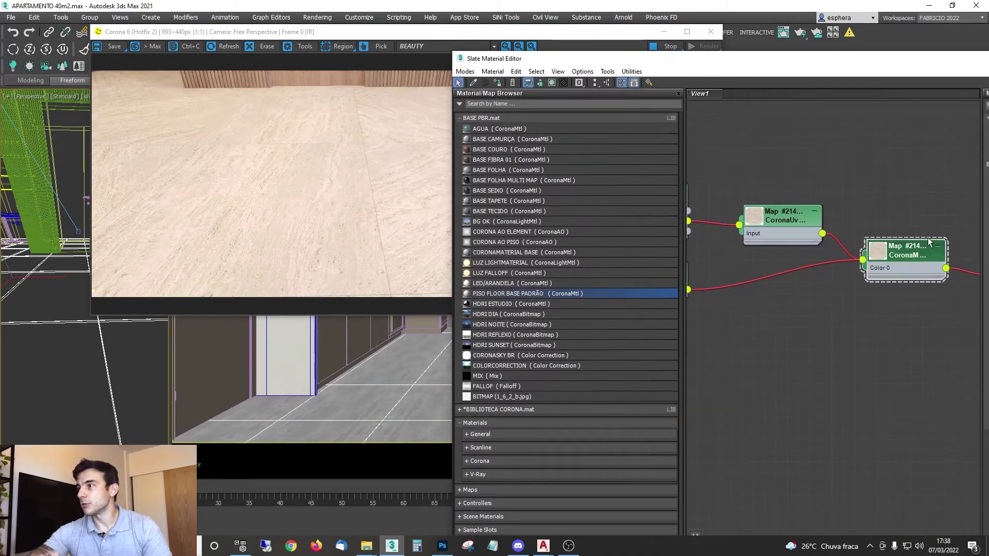
double_click(783, 221)
left_click_drag(796, 62, 526, 22)
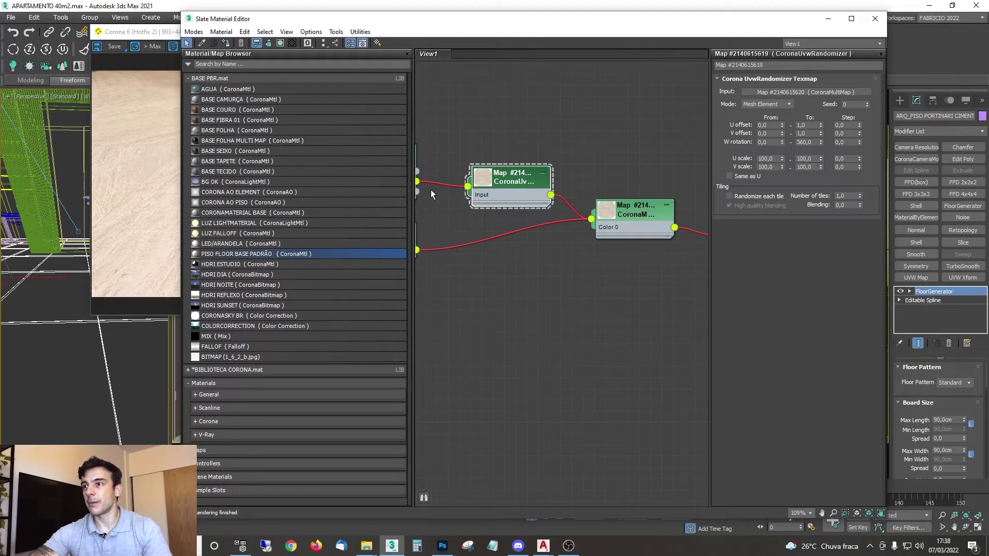
double_click(811, 125)
double_click(809, 133)
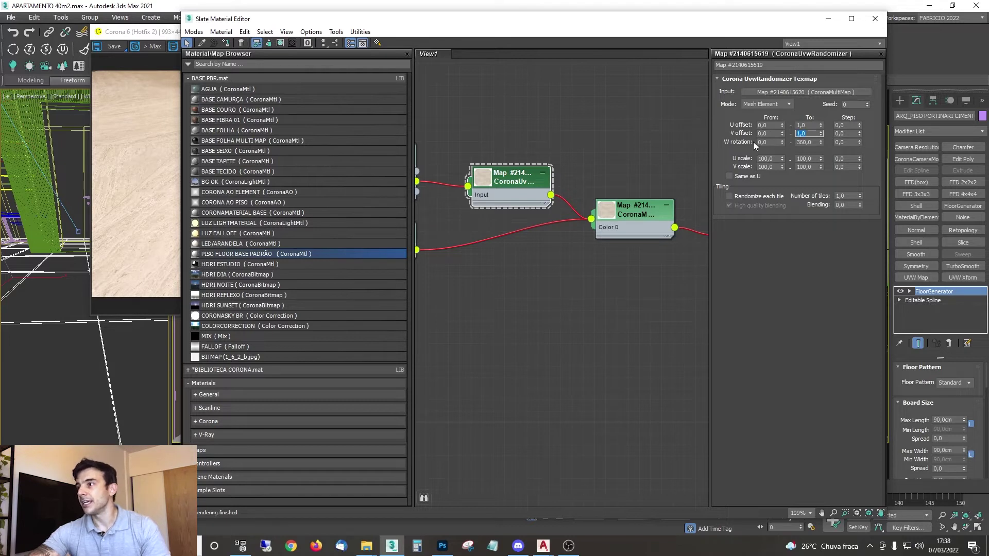
double_click(807, 142)
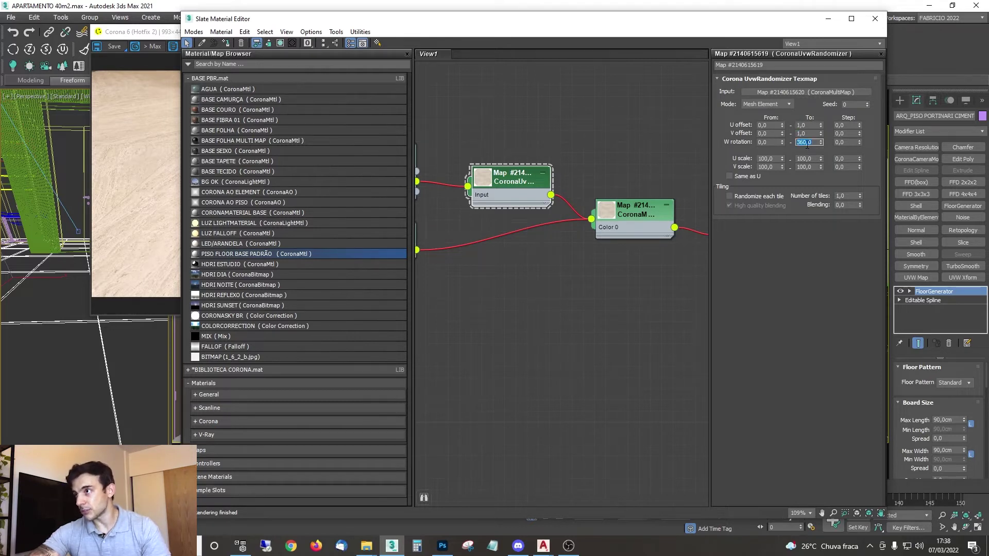
left_click(852, 142)
double_click(839, 125)
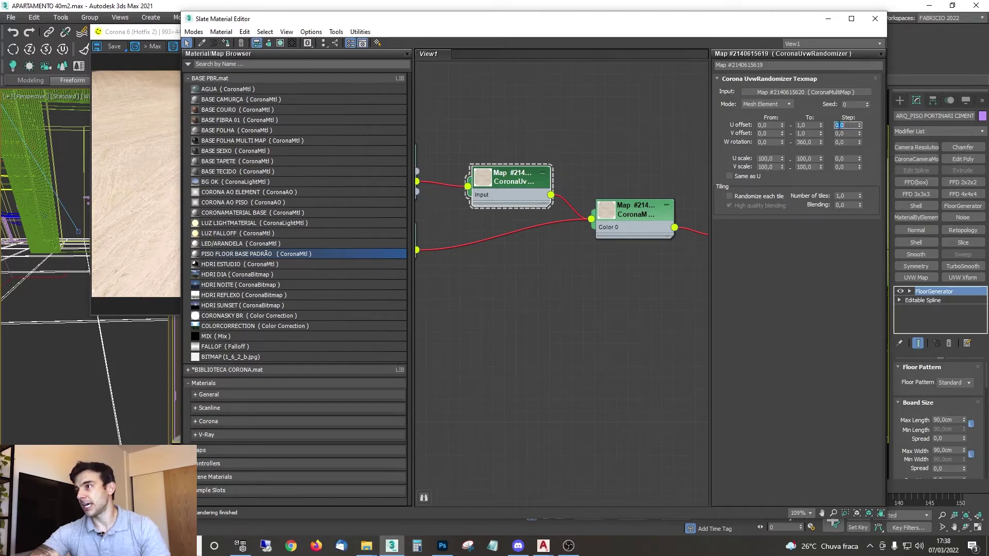
Step: Set the CoronaUvwRandomizer's W rotation step to 90
left_click(848, 142)
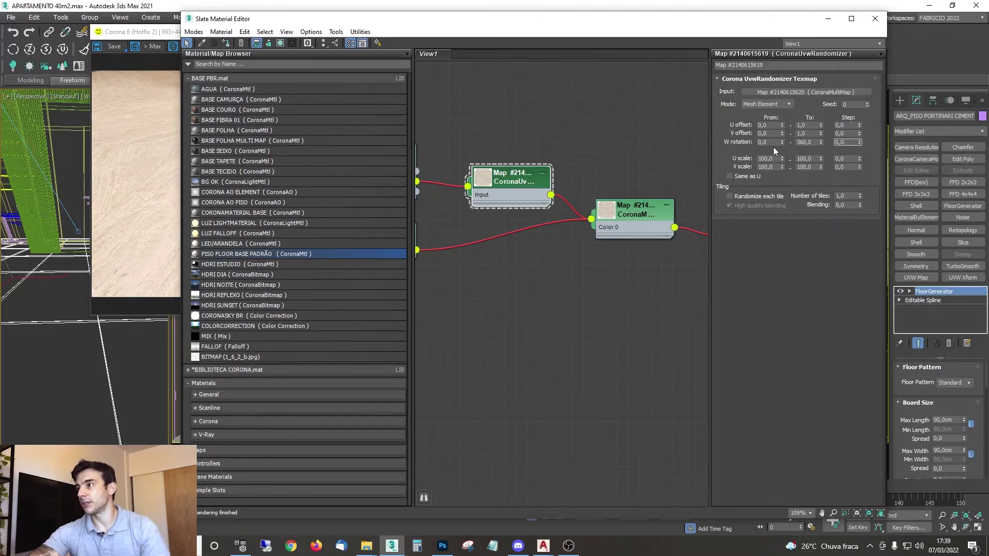
double_click(845, 142)
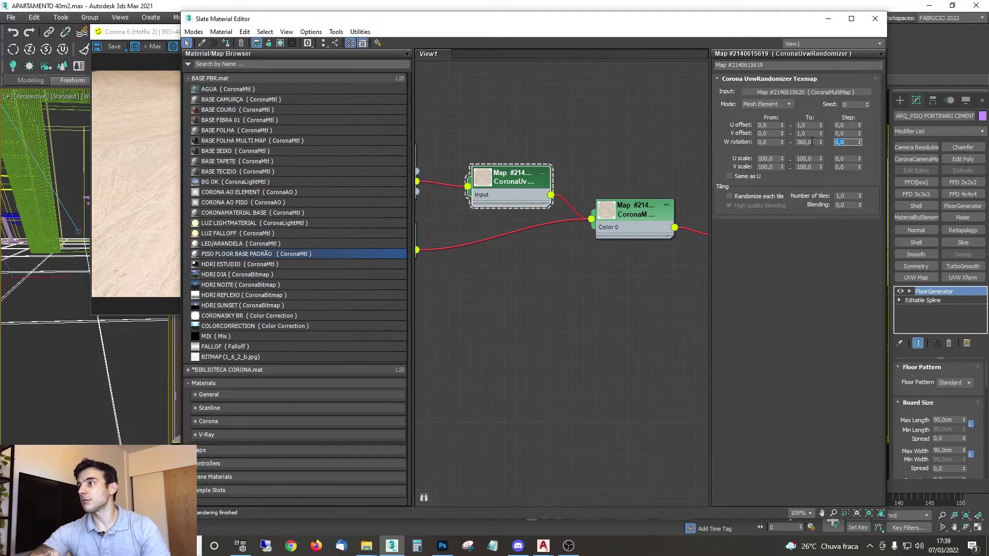
type("90")
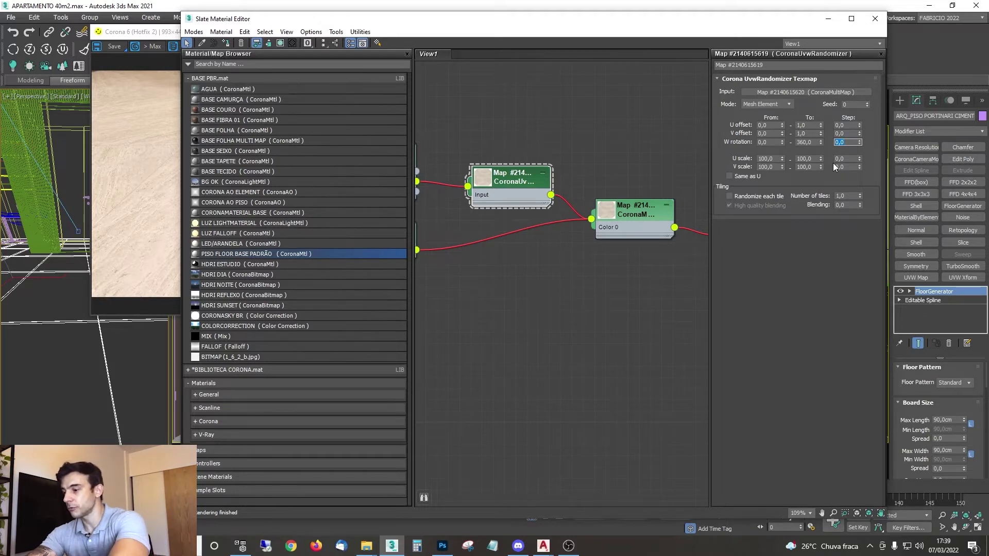
key("Return")
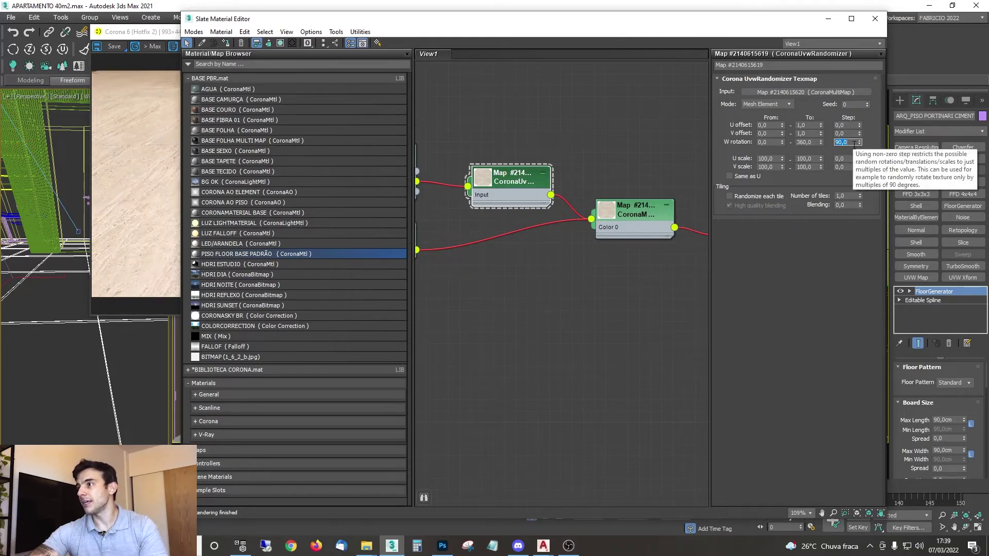
Step: Check the floor in the interactive render and set the CoronaUvwRandomizer's W rotation step to 180
left_click_drag(273, 23, 608, 82)
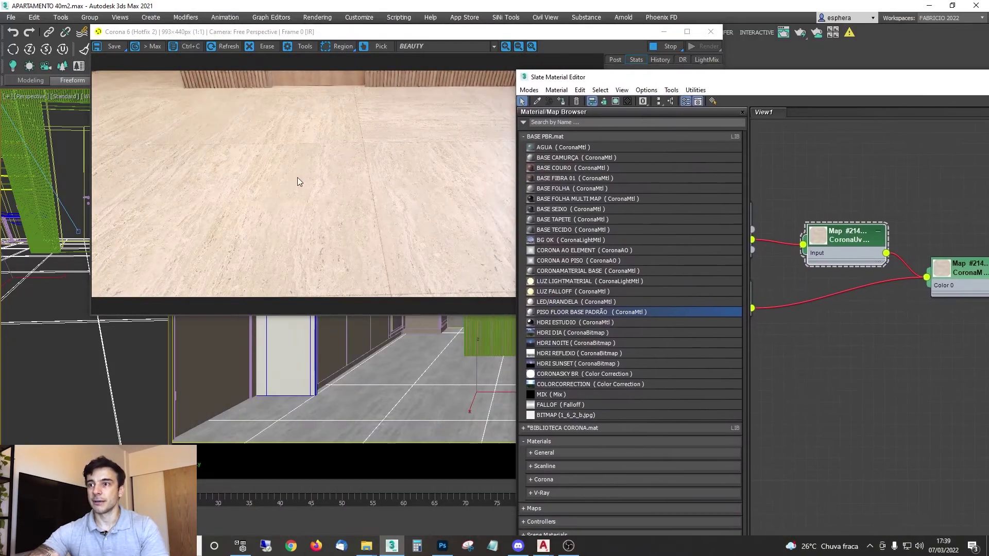
left_click_drag(408, 31, 315, 55)
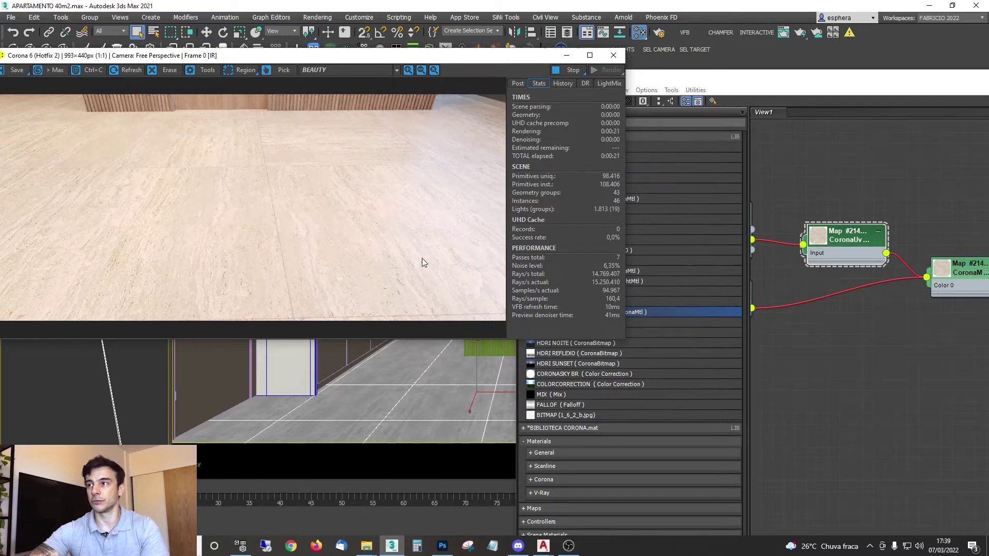
left_click_drag(763, 78, 377, 68)
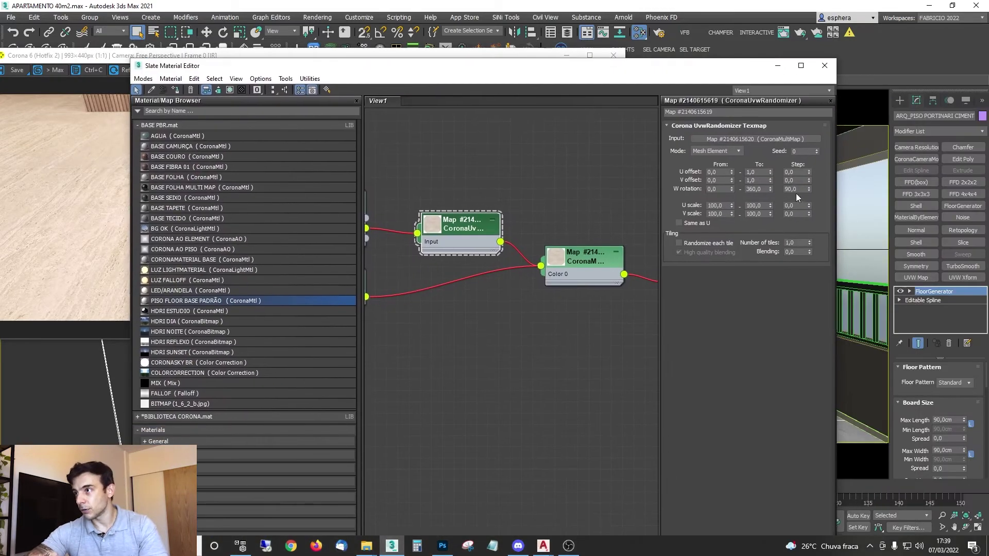
left_click(795, 189)
type("180")
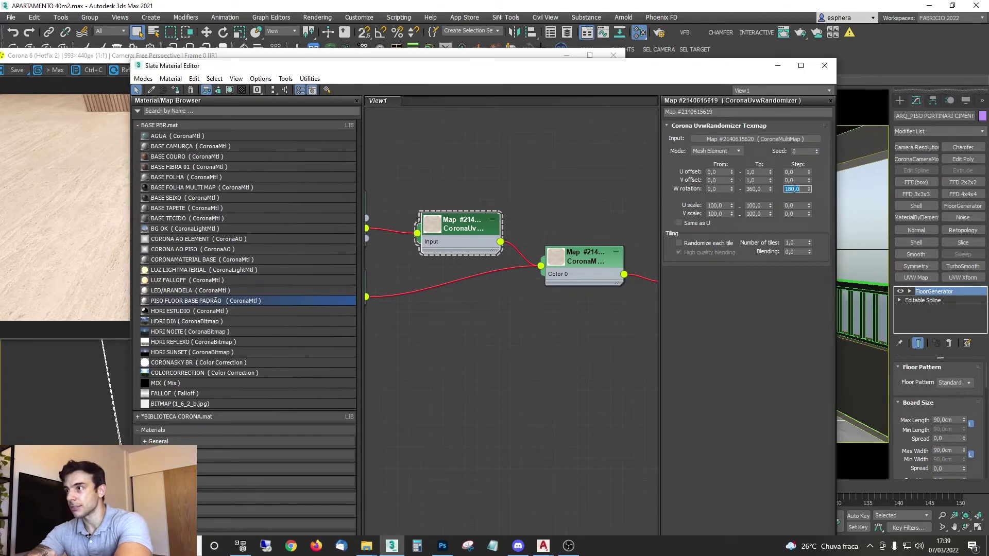
key("Return")
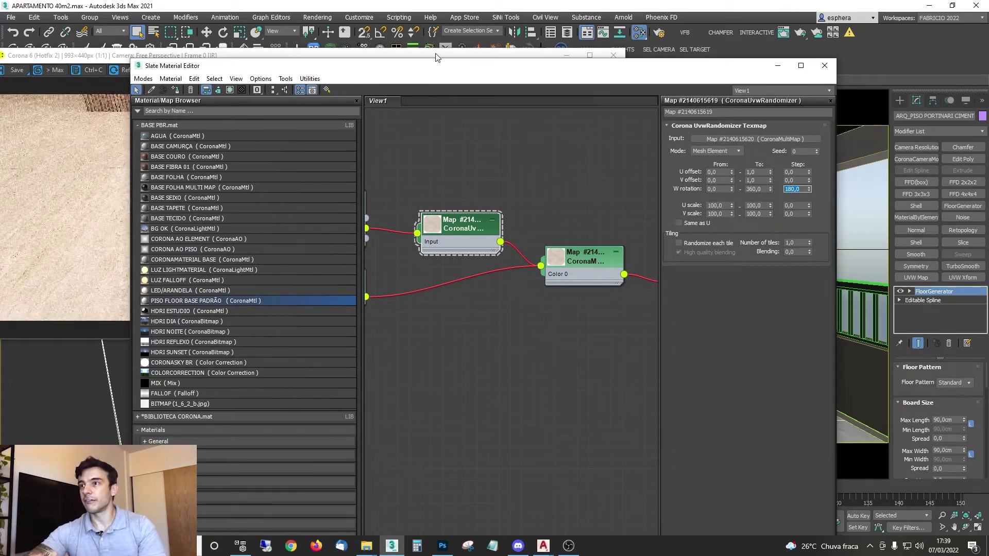
Step: Check the tiles' texture rotation in the interactive render and open the floor material's CoronaMultiMap parameters
left_click_drag(414, 68, 929, 87)
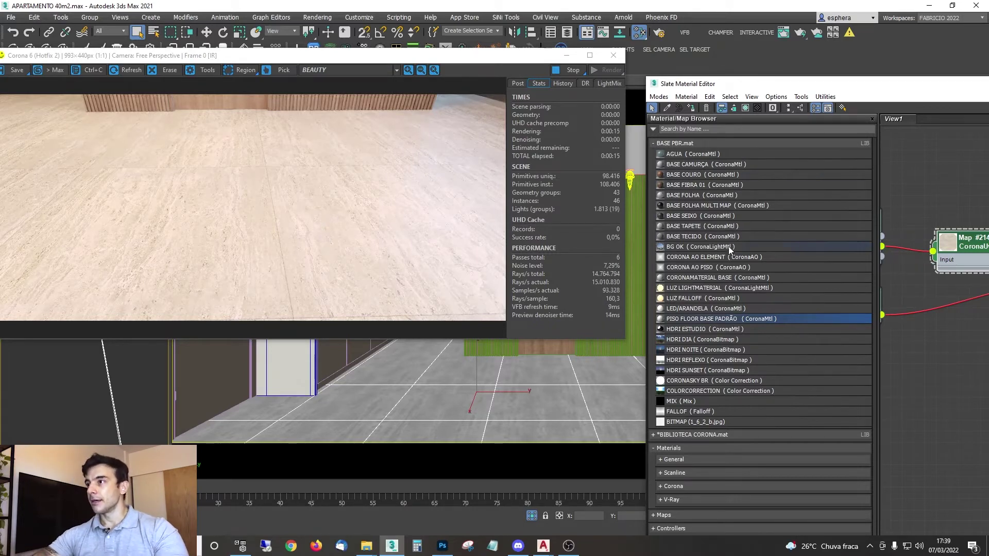
left_click_drag(820, 80, 567, 79)
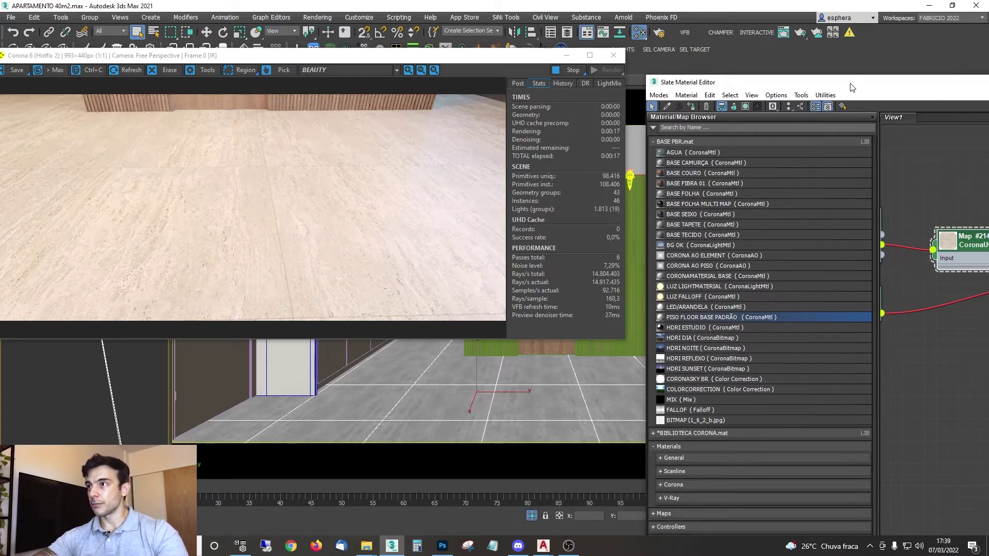
left_click_drag(850, 88, 570, 23)
left_click_drag(339, 62, 310, 62)
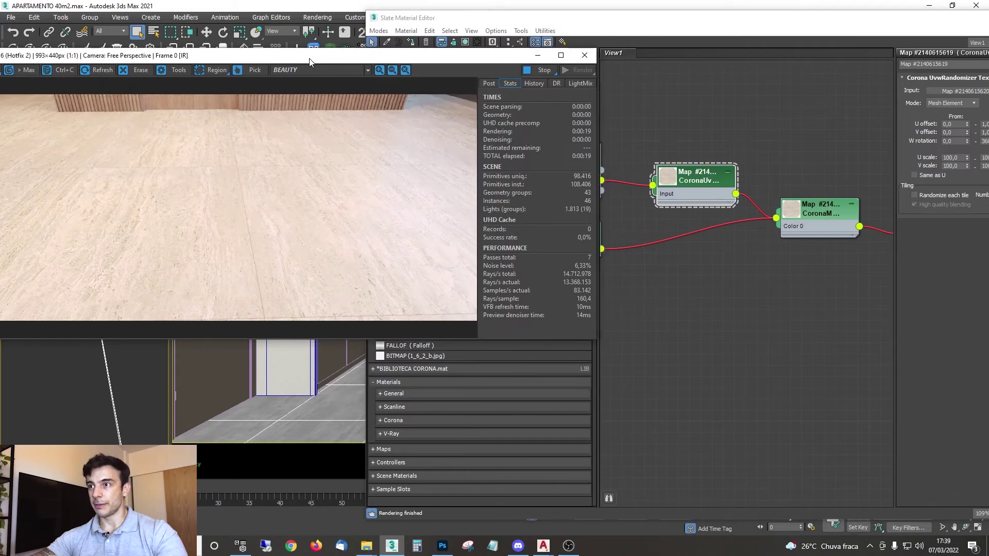
middle_click_drag(822, 150, 731, 139)
left_click(722, 206)
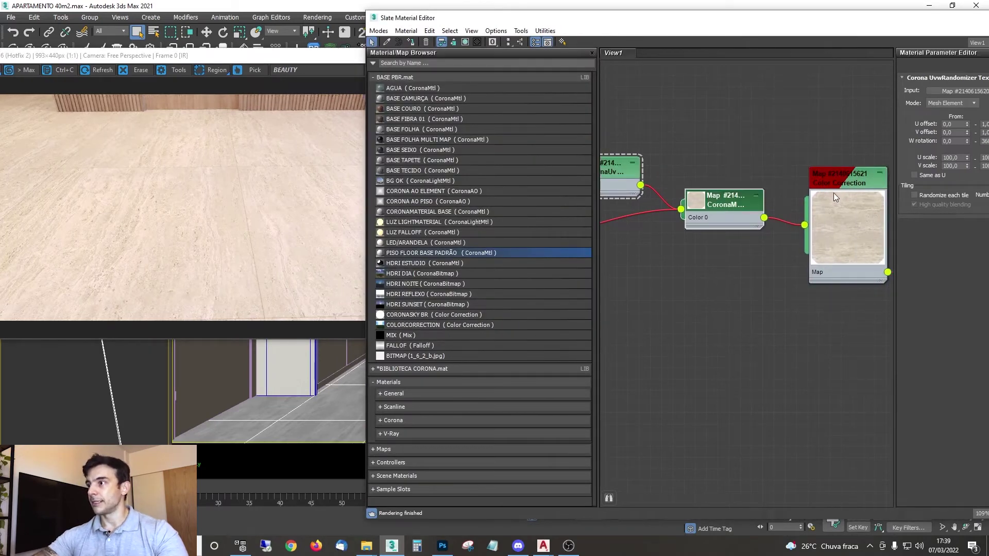
left_click_drag(830, 18, 764, 24)
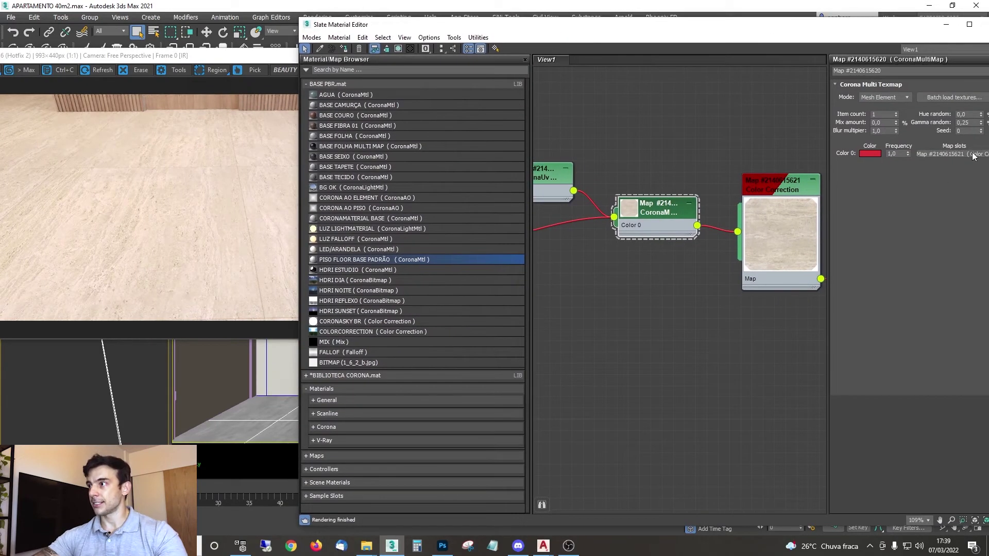
Step: Try Gamma random values of 5 and 10 on the CoronaMultiMap, checking the tile tones in the interactive render
double_click(960, 123)
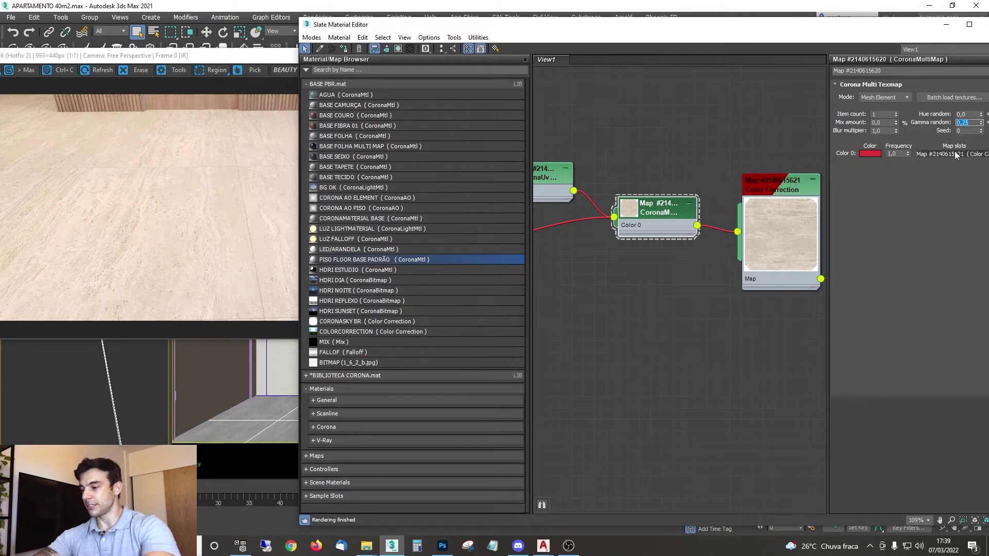
type("5")
key("Return")
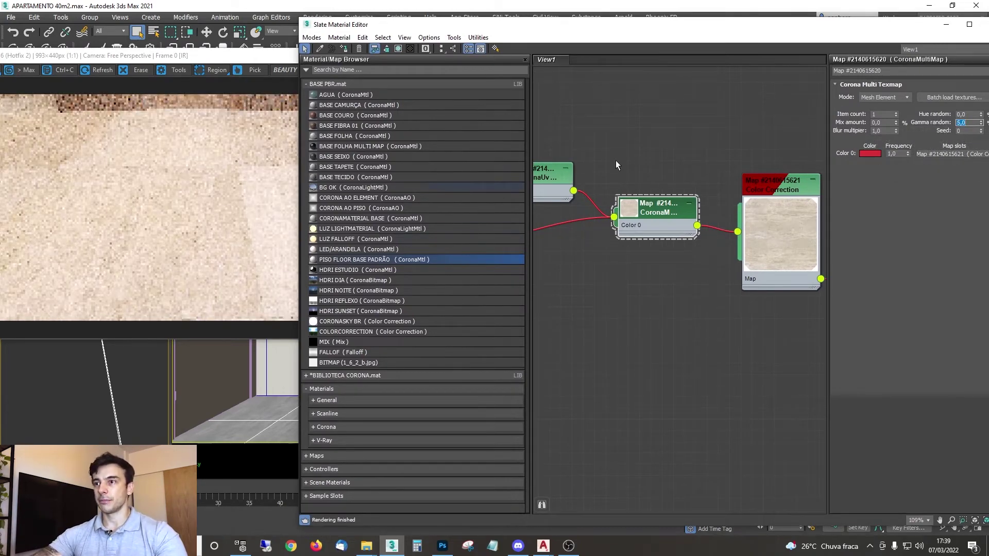
type("10")
key("Return")
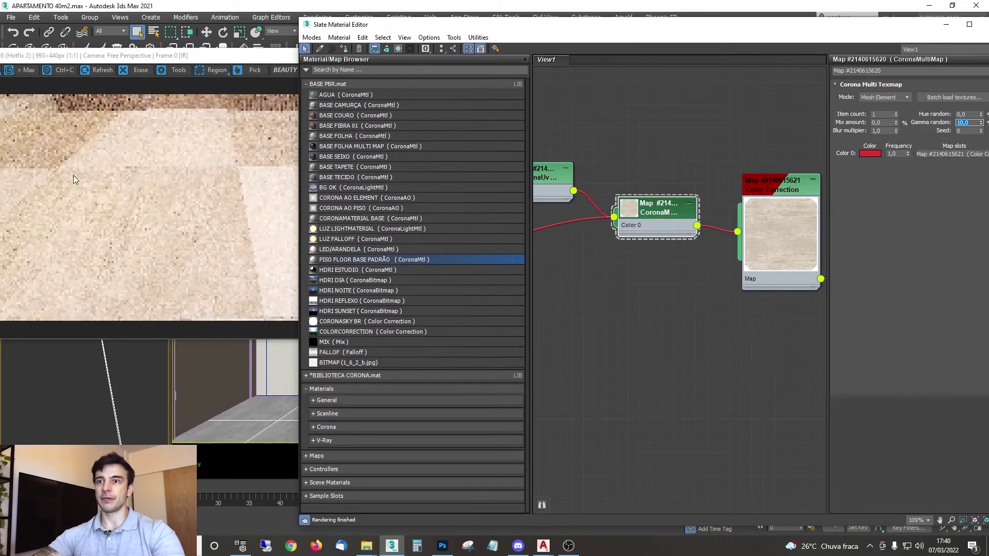
left_click(236, 147)
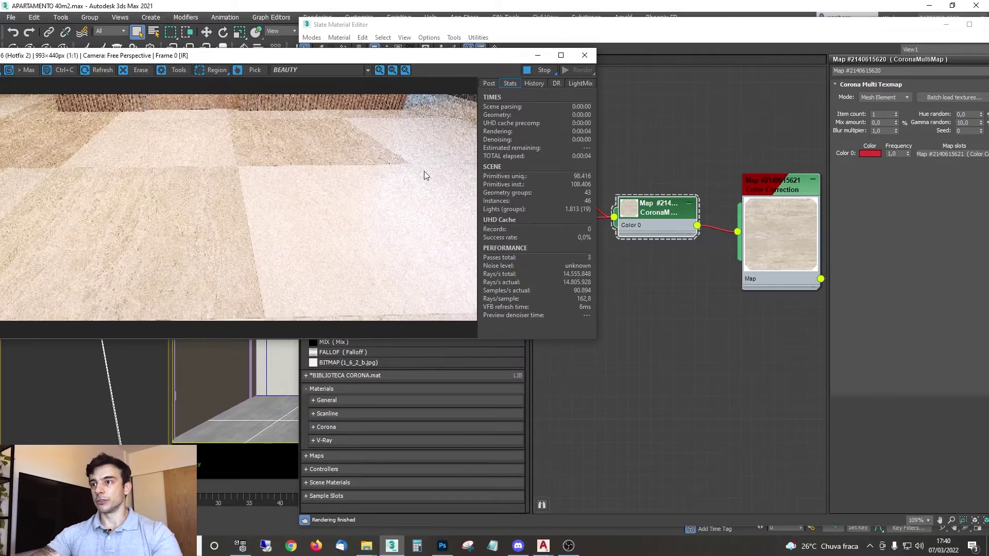
Step: Try the CoronaMultiMap's Gamma random at 1 and again at 5, comparing the tile tones in the interactive render
left_click(961, 122)
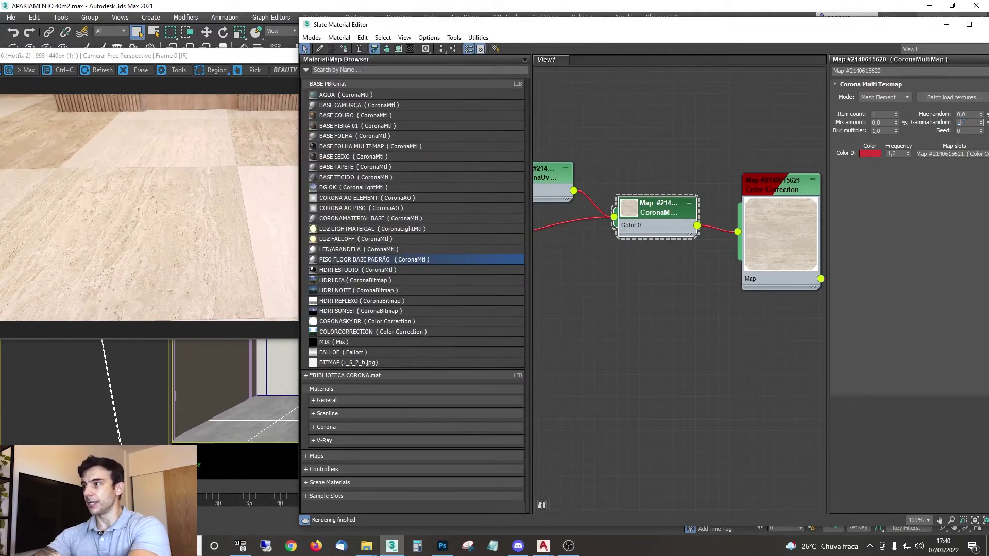
left_click(124, 210)
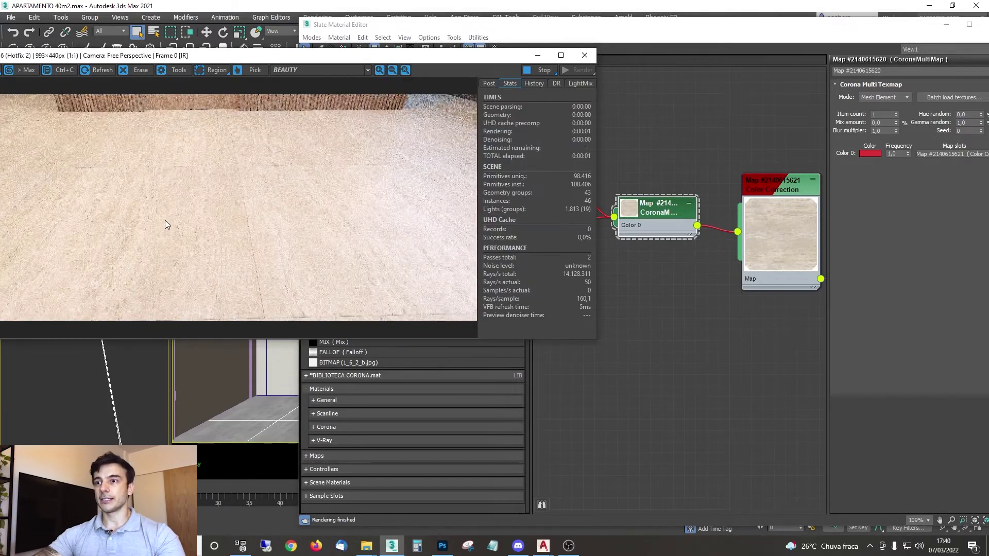
double_click(961, 123)
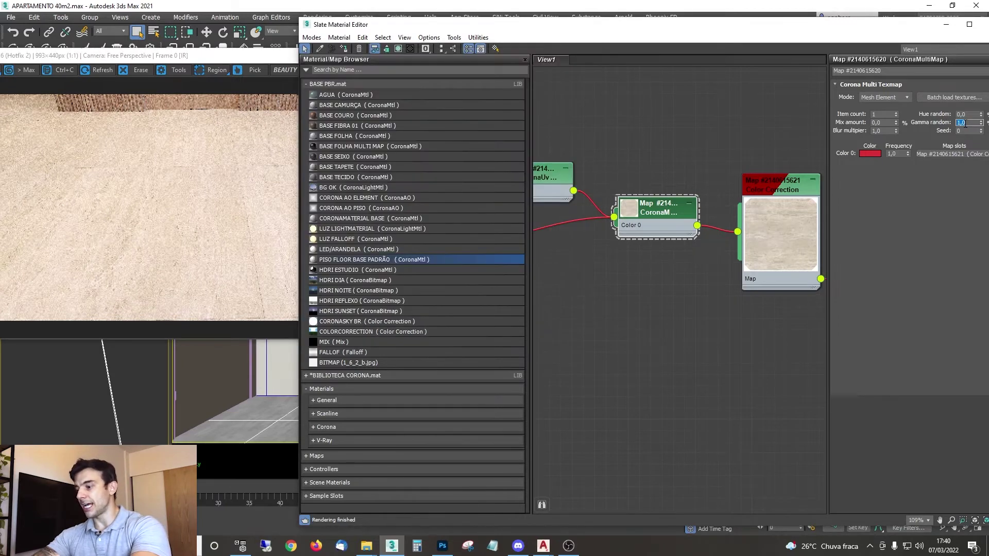
type("5")
key("Return")
left_click(248, 139)
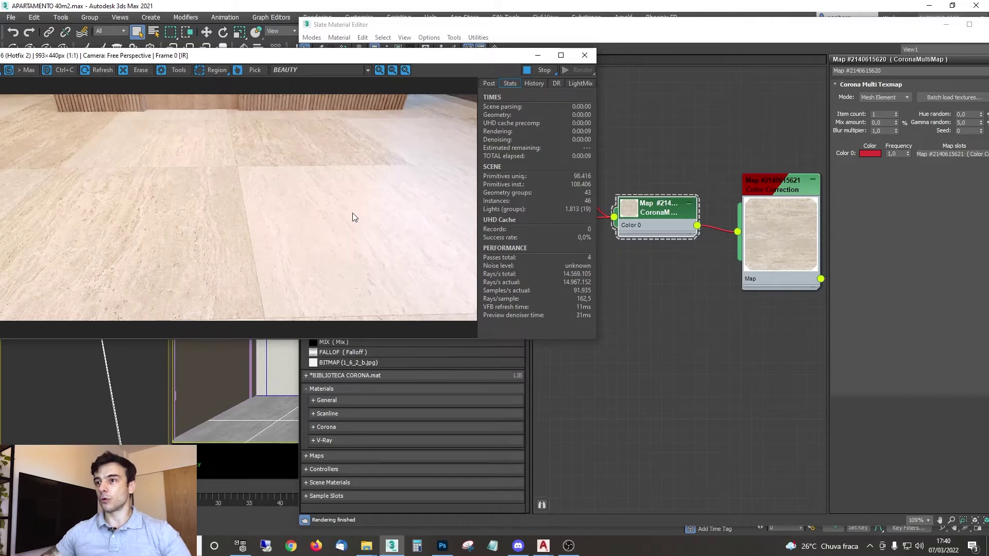
Step: Set the CoronaMultiMap's Gamma random to 1 and check the subtle tone variation in the interactive render
double_click(962, 123)
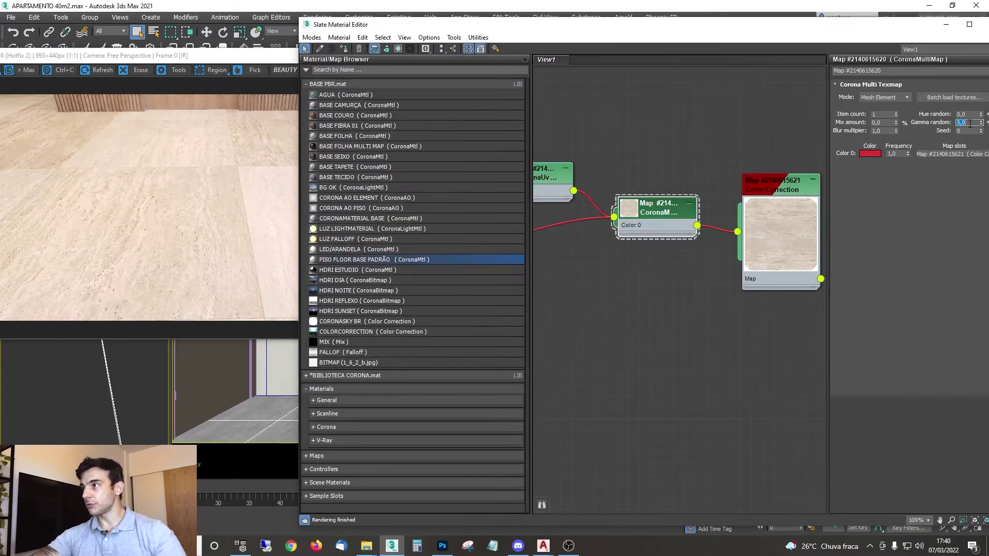
type("1")
key("Return")
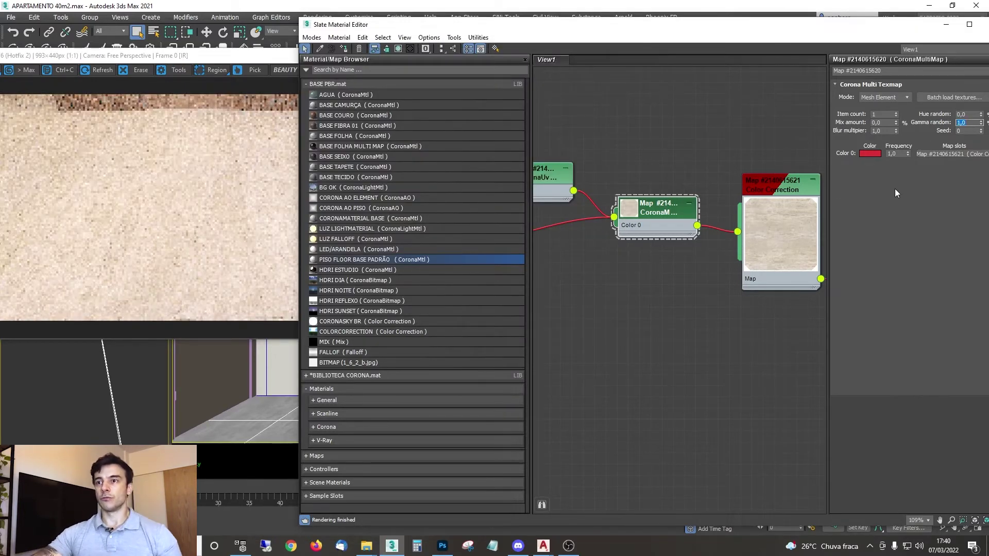
left_click(249, 60)
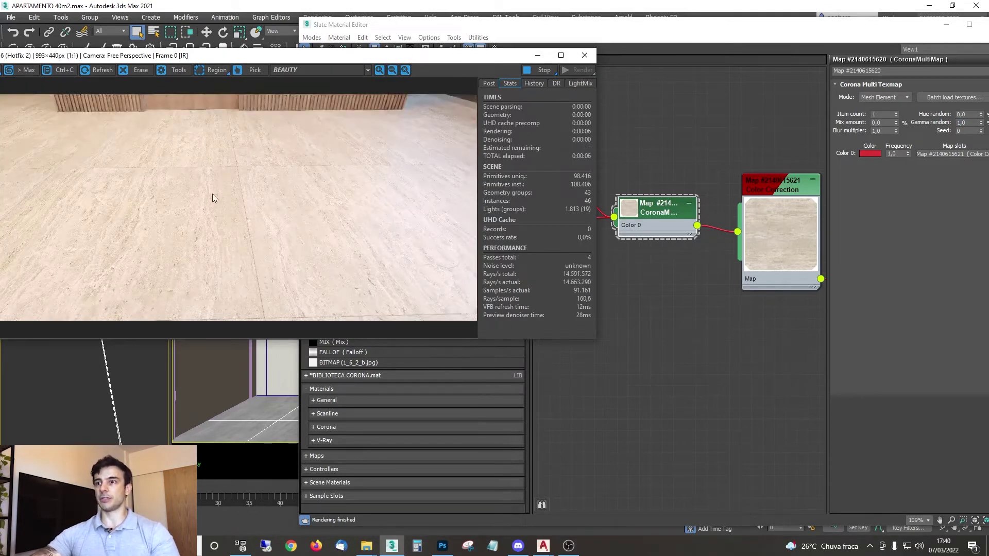
left_click(967, 122)
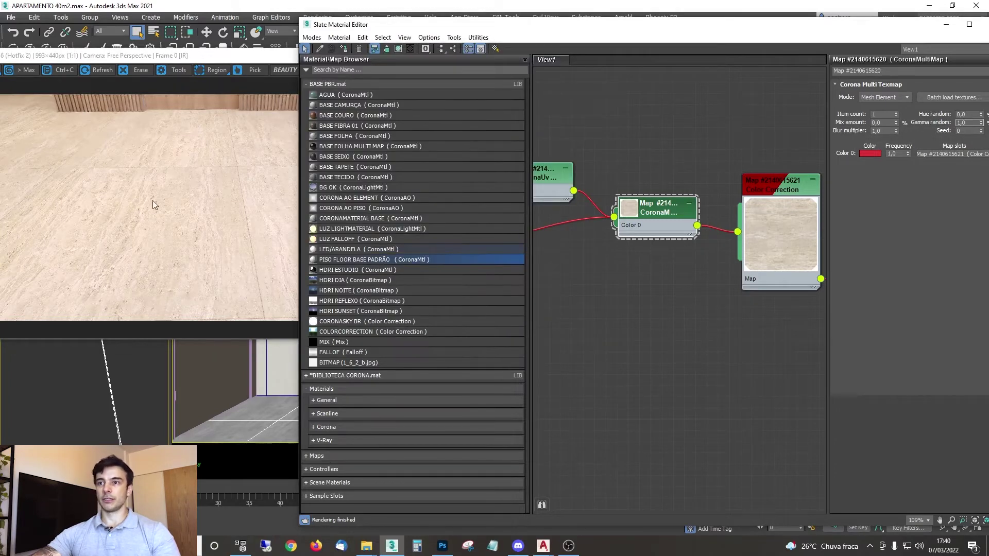
left_click(202, 178)
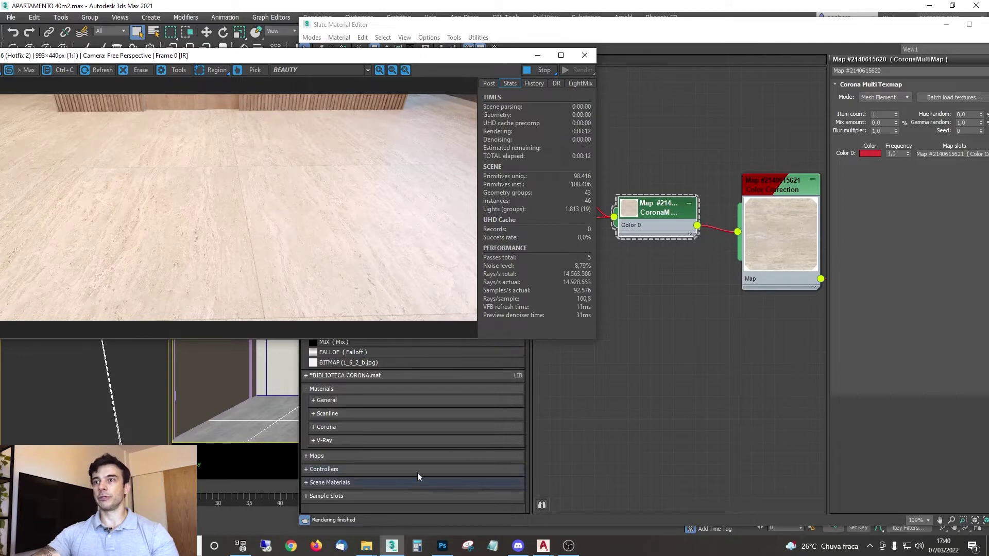
Step: Reopen the CoronaUvwRandomizer's parameters and examine its mode options and U offset range
left_click(725, 189)
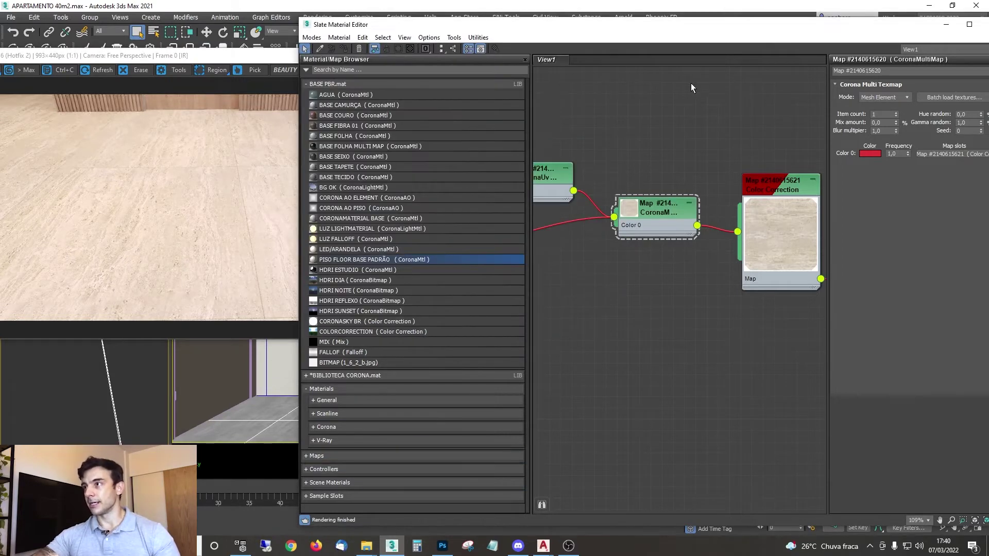
middle_click_drag(660, 136, 747, 181)
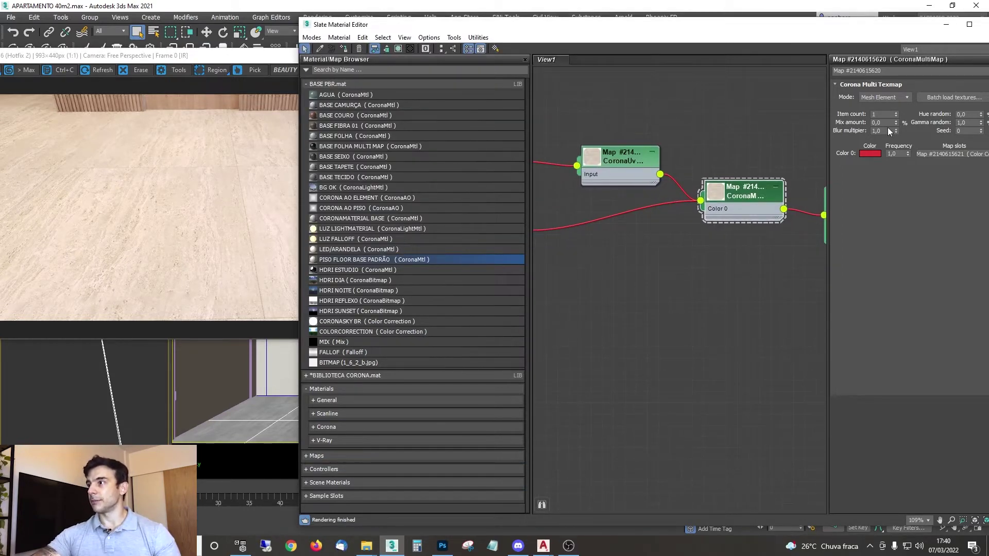
middle_click_drag(593, 183, 603, 229)
left_click(616, 198)
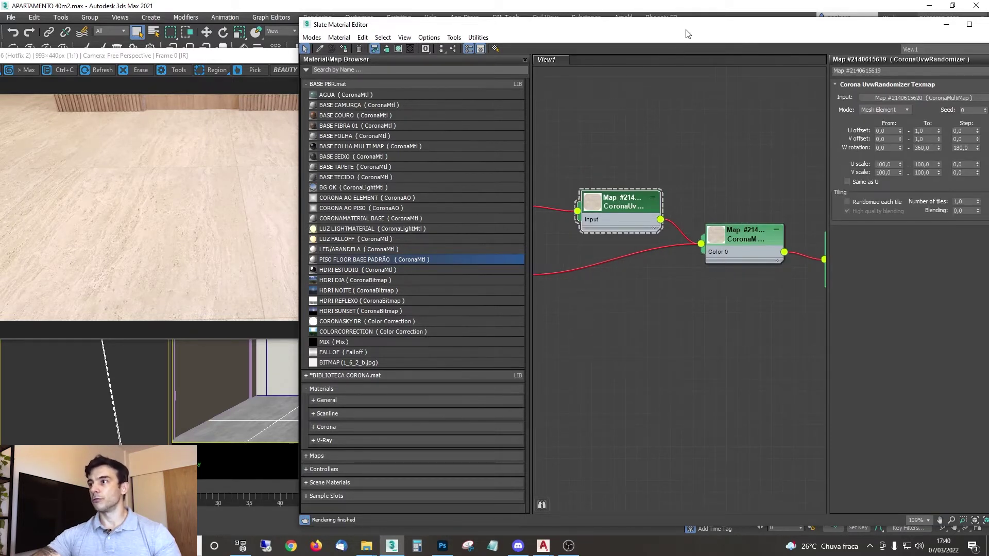
left_click_drag(687, 28, 595, 18)
left_click(834, 120)
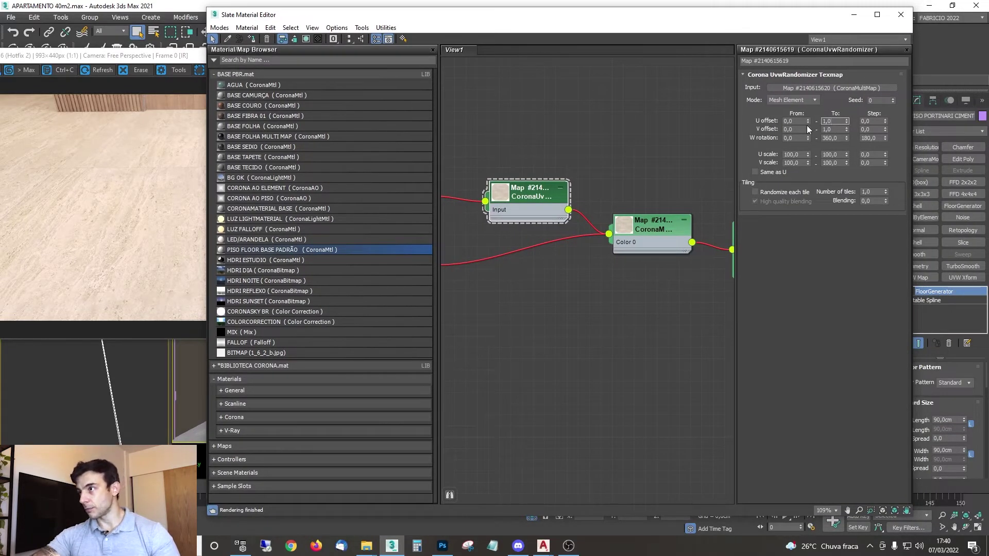
left_click(782, 98)
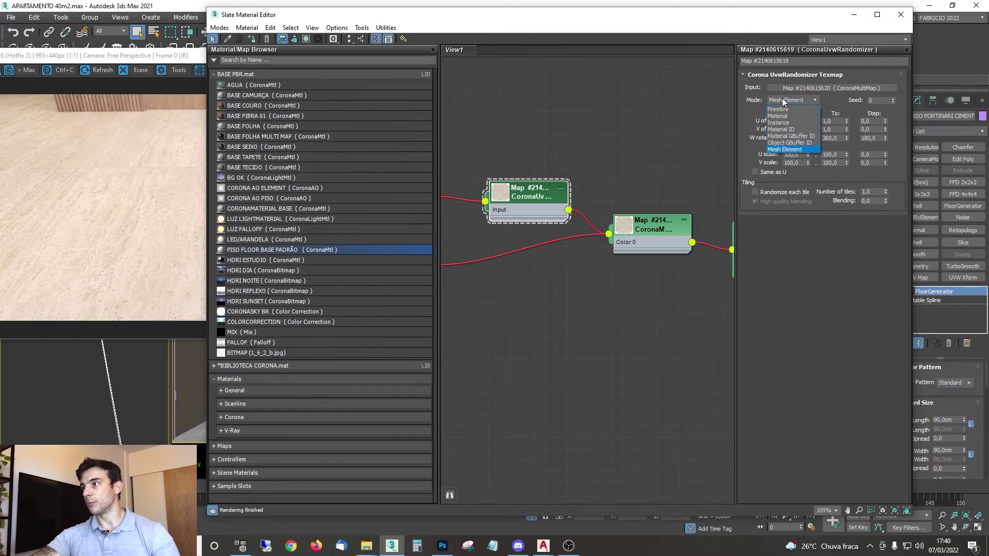
left_click(782, 97)
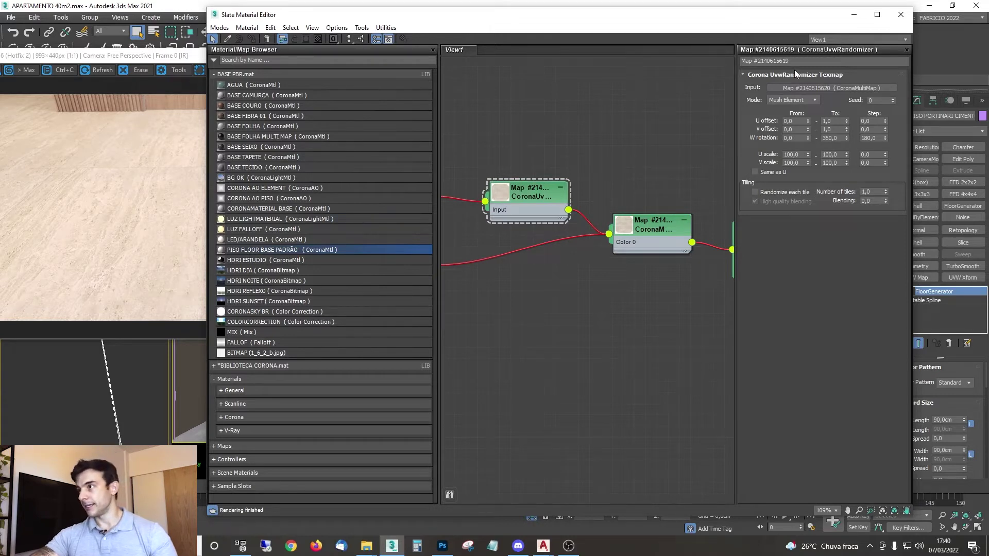
left_click(794, 120)
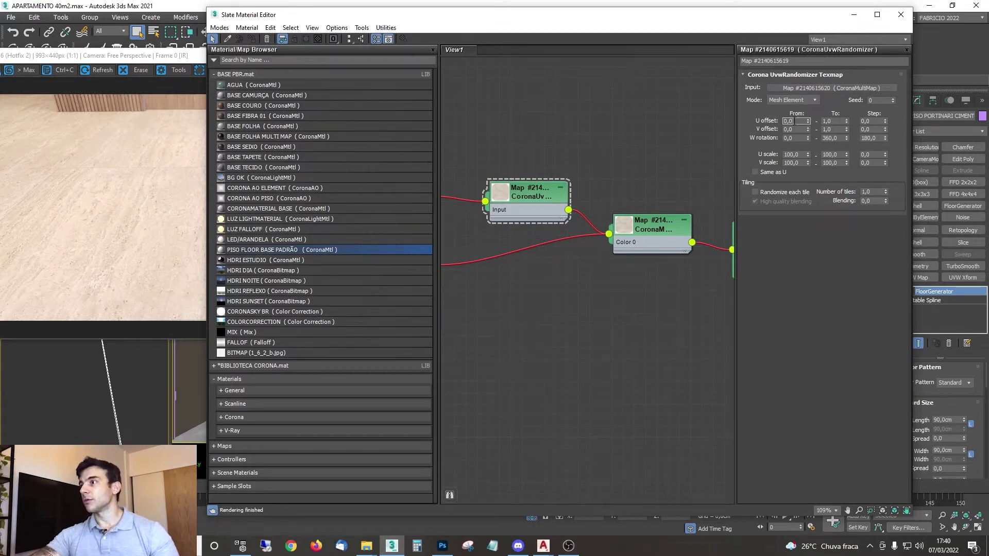
left_click(828, 121)
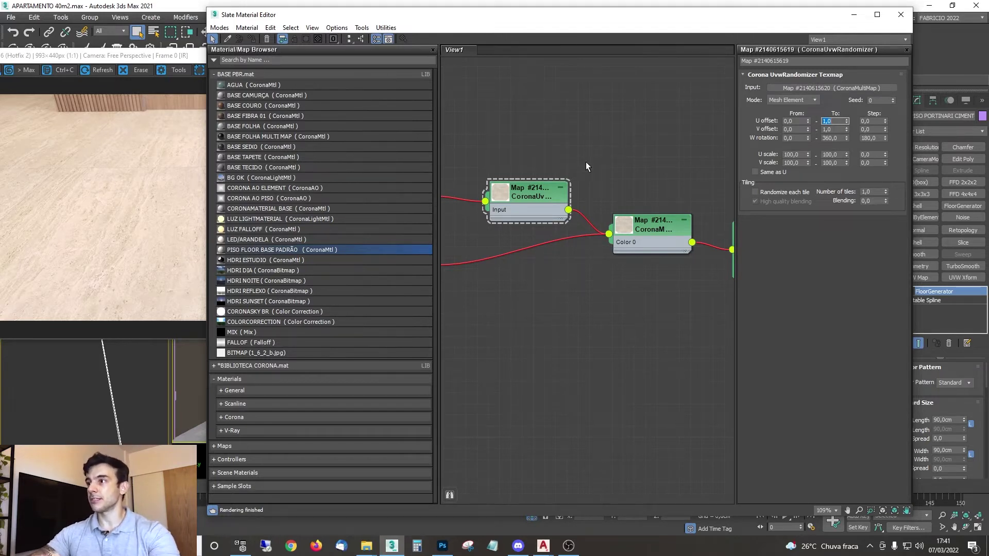
left_click(607, 159)
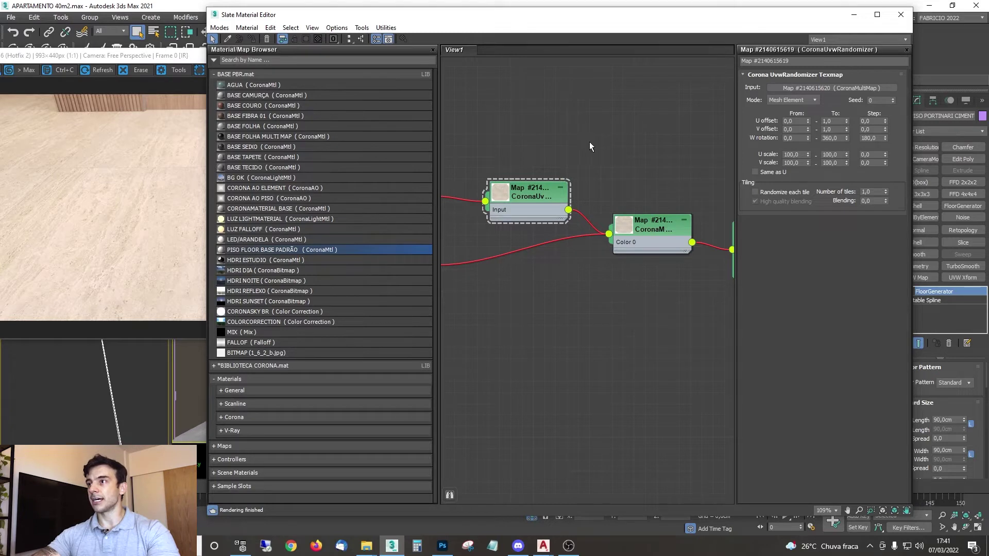
Step: Open the travertine Color Correction map's parameters and check the floor in the interactive render
middle_click_drag(590, 144, 399, 135)
middle_click_drag(579, 151, 693, 155)
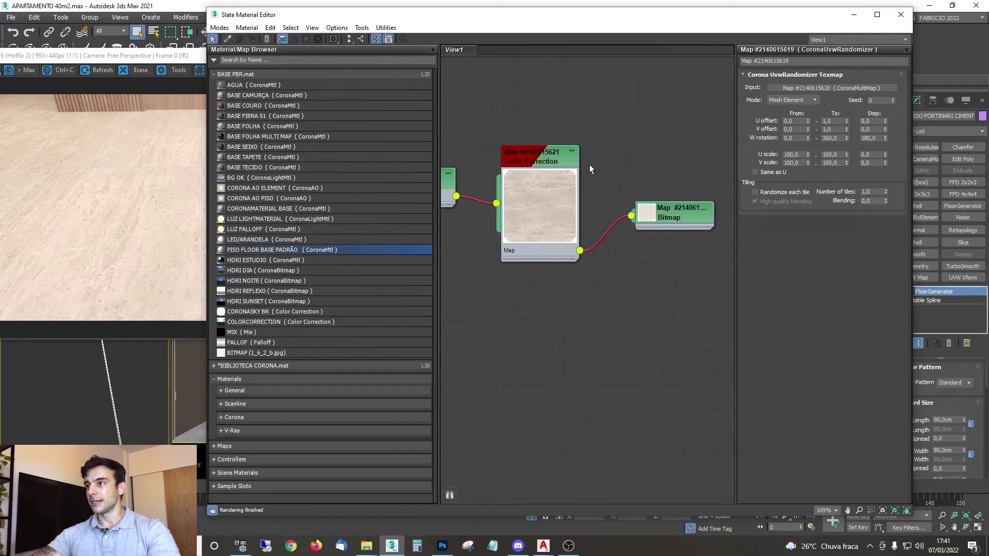
double_click(542, 156)
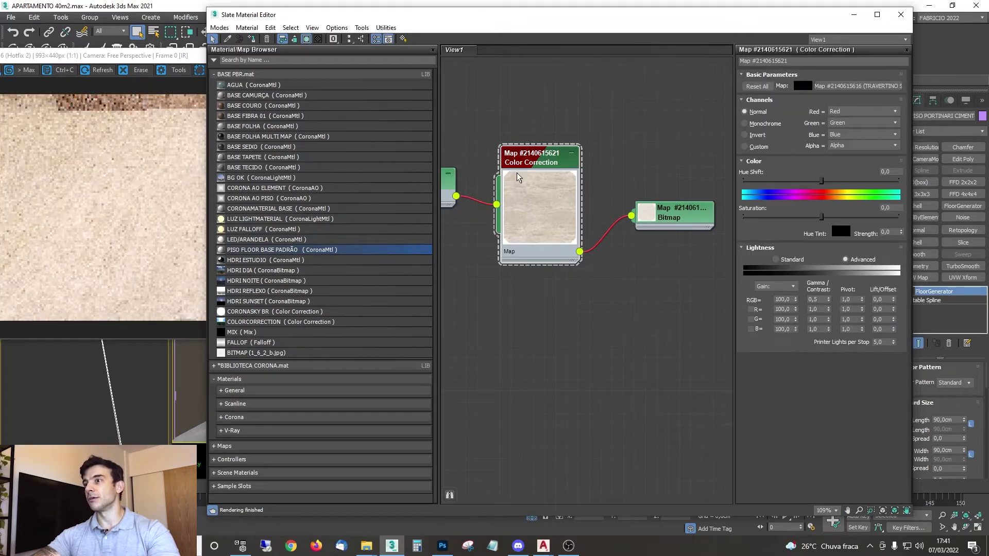
left_click(138, 58)
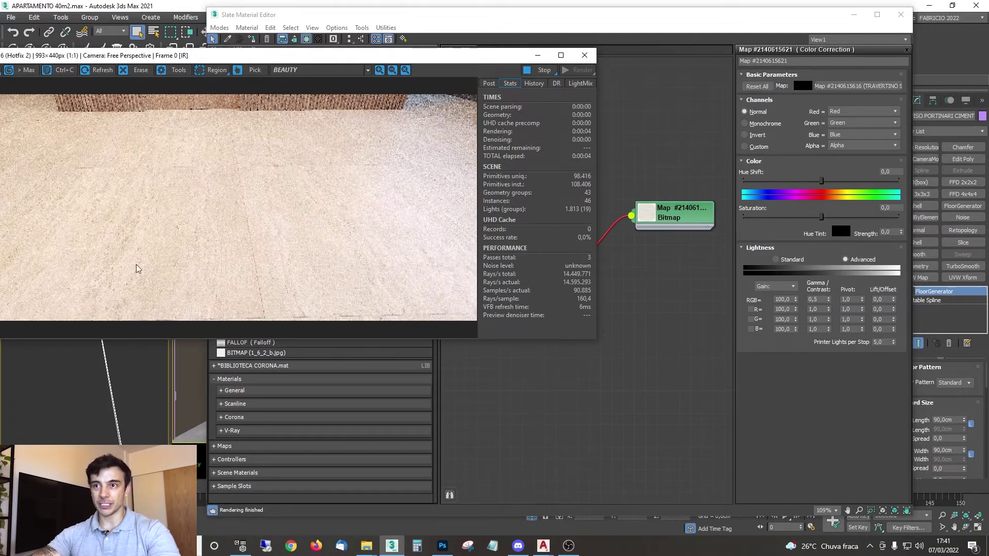
Step: Reopen the CoronaUvwRandomizer's parameters and examine its U offset and W rotation ranges
left_click(661, 131)
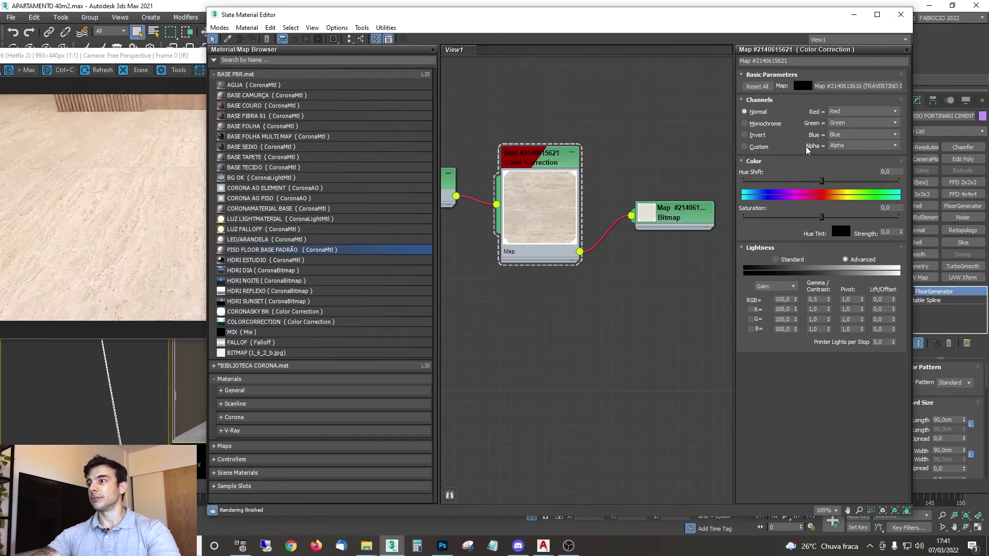
left_click_drag(553, 21, 619, 14)
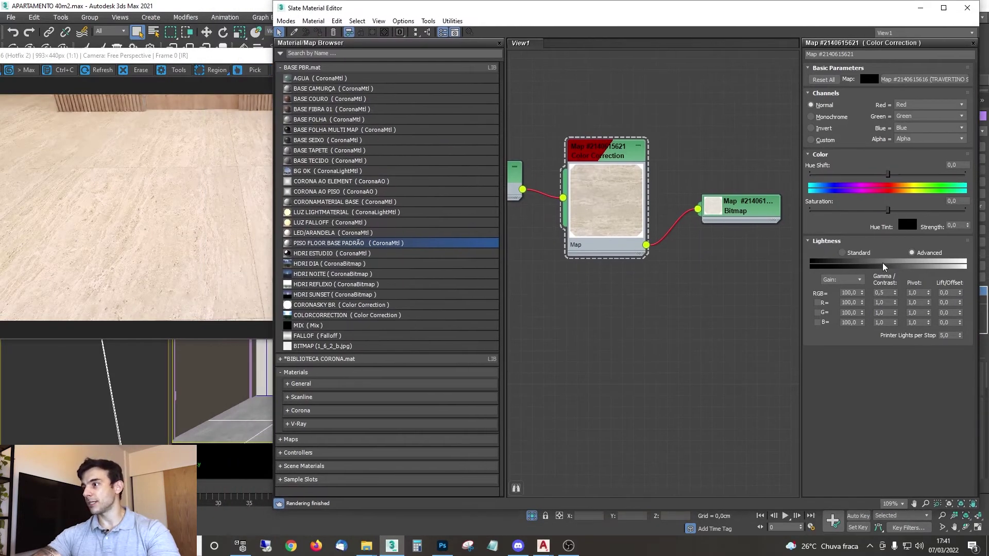
middle_click_drag(548, 163, 693, 153)
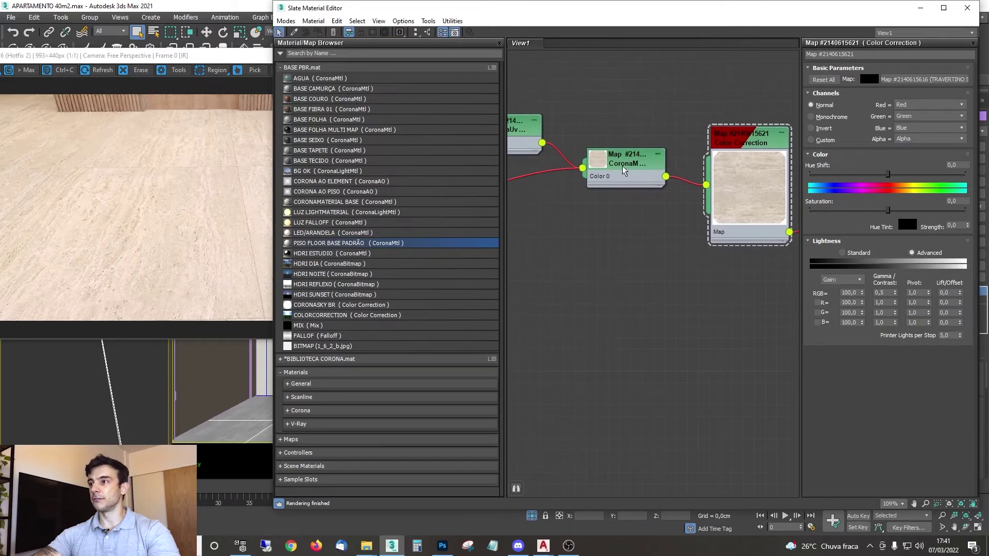
middle_click_drag(513, 136, 553, 148)
double_click(554, 148)
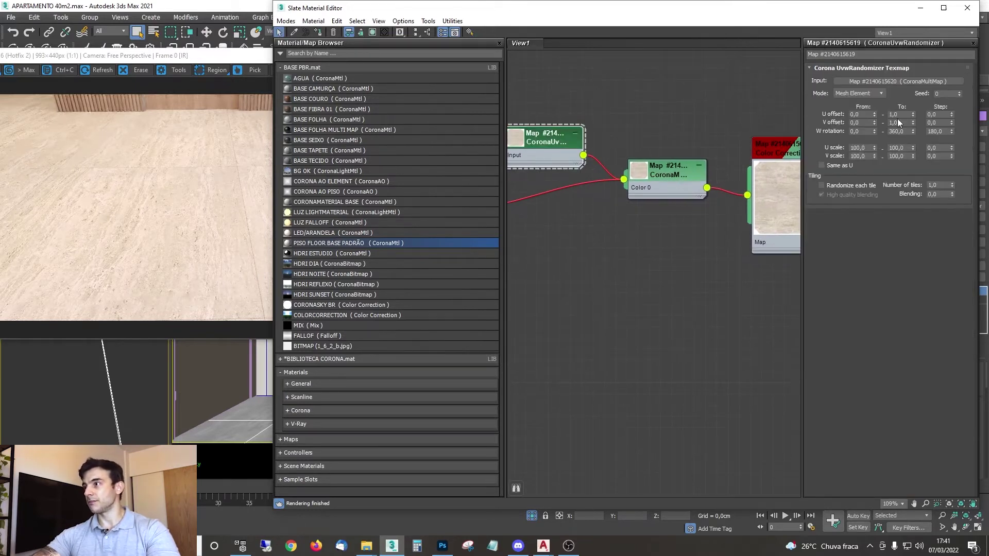
double_click(899, 116)
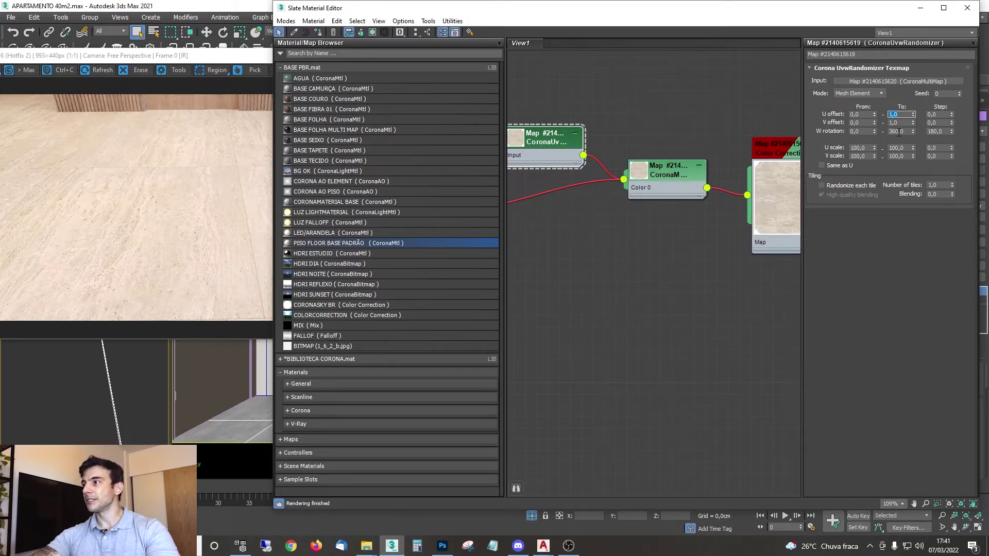
double_click(899, 132)
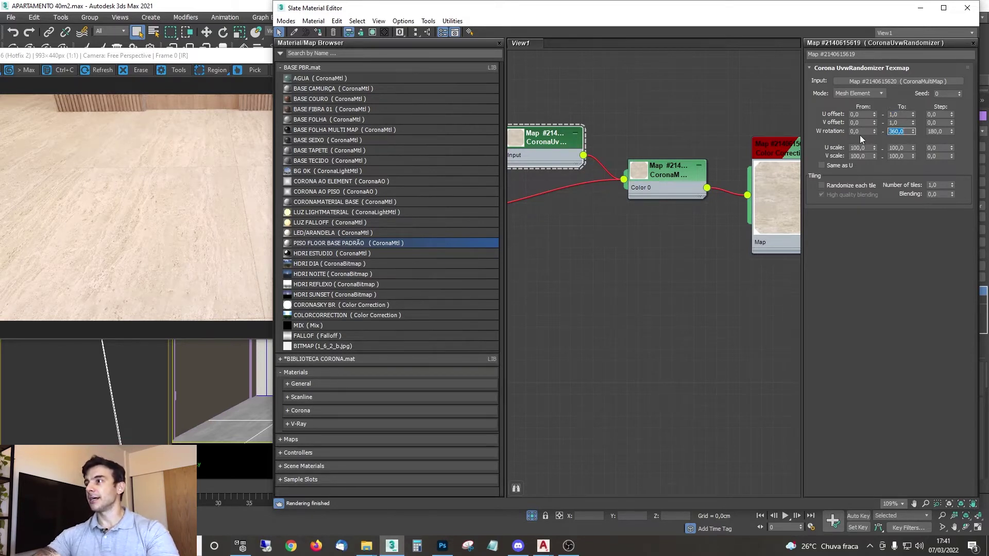
left_click(780, 105)
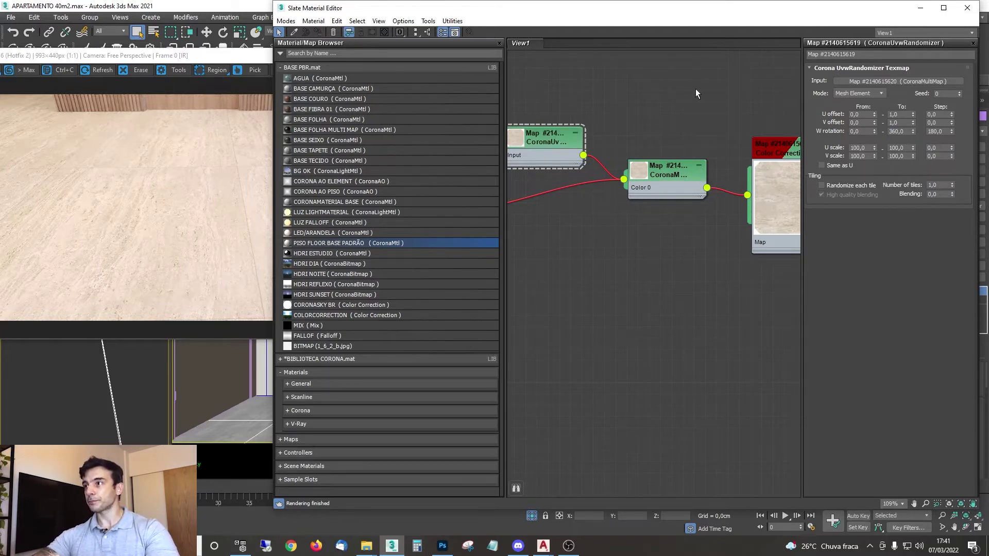
Step: Review the travertine Bitmap's parameters and return to those of the CoronaUvwRandomizer
middle_click_drag(573, 252, 591, 288)
middle_click_drag(720, 205, 570, 202)
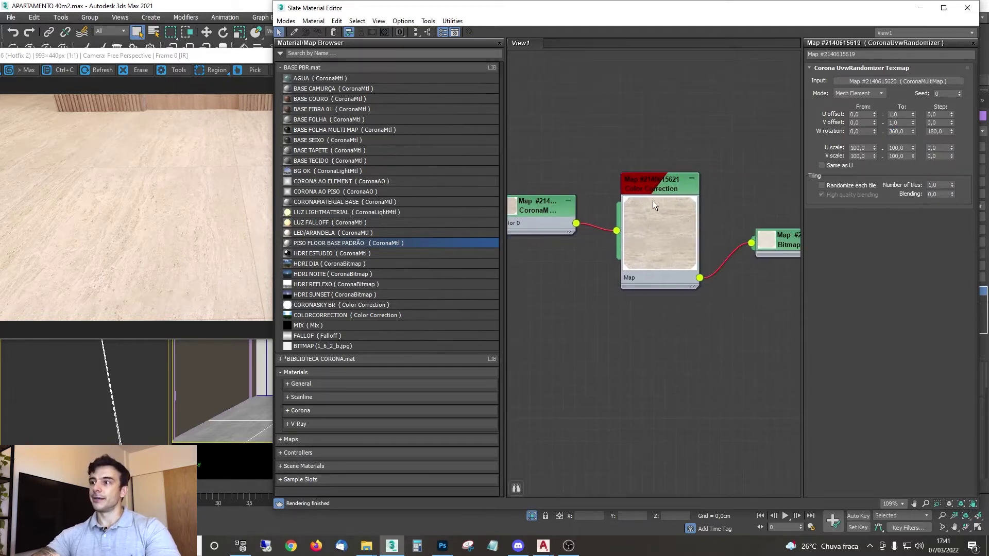
middle_click_drag(717, 233, 660, 224)
double_click(747, 235)
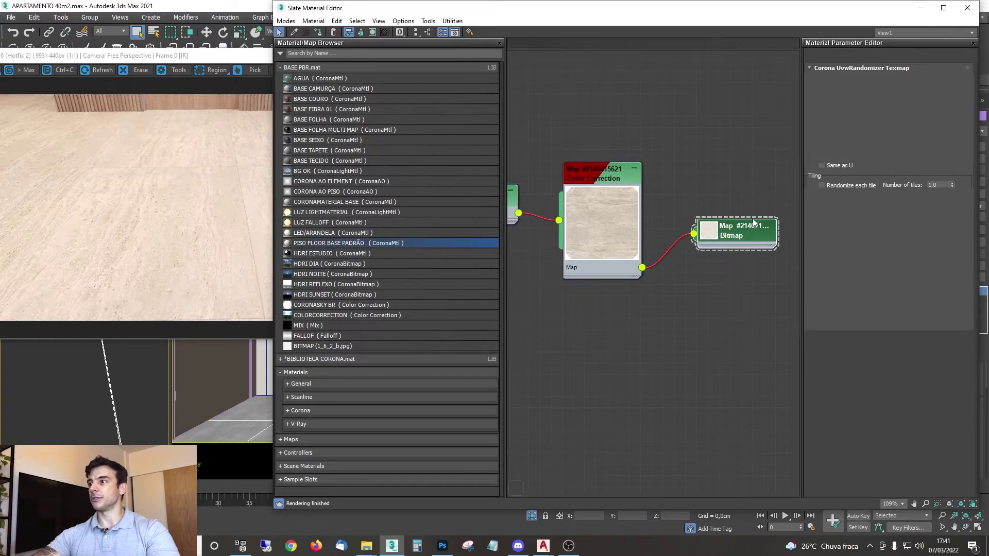
middle_click_drag(670, 157, 801, 159)
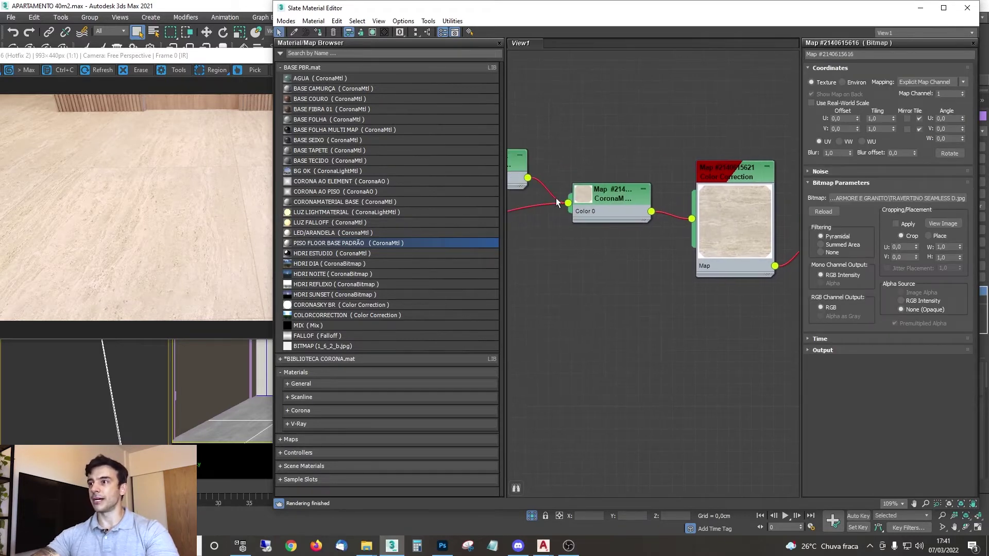
middle_click_drag(550, 197, 669, 213)
double_click(604, 175)
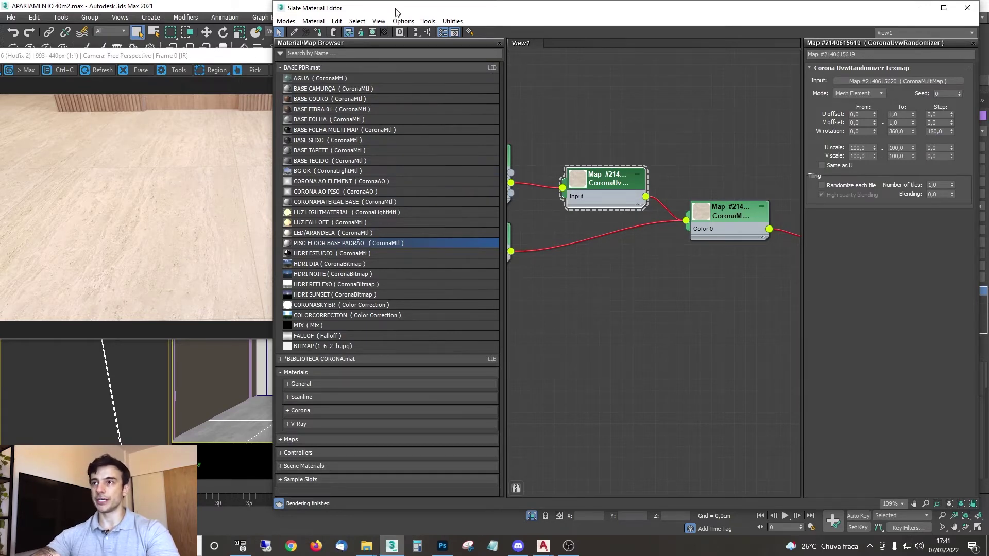
Step: Uncover the interactive render and widen its view to inspect the floor together with the surrounding walls
left_click_drag(396, 8, 787, 7)
left_click_drag(372, 59, 301, 8)
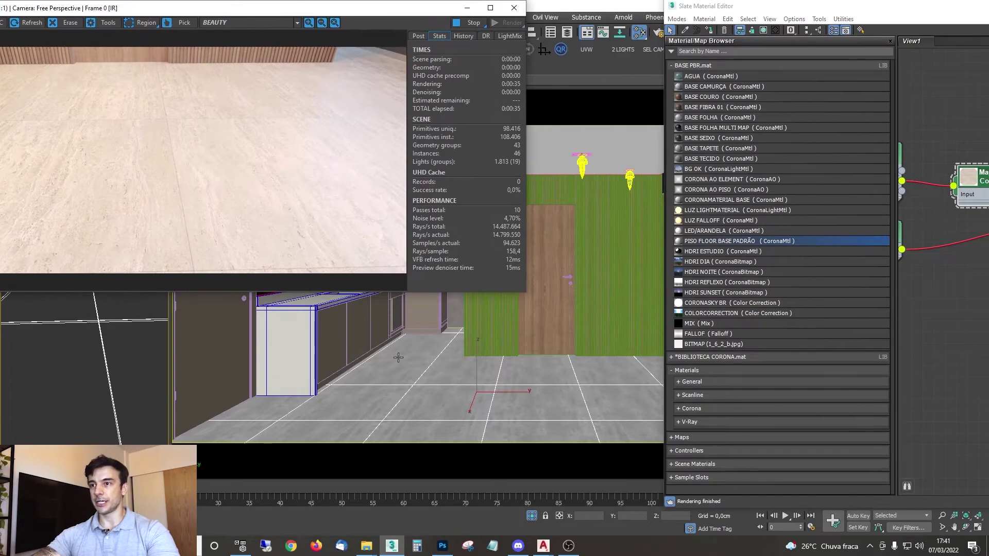
scroll(41, 342, "down", 2)
scroll(53, 346, "down", 2)
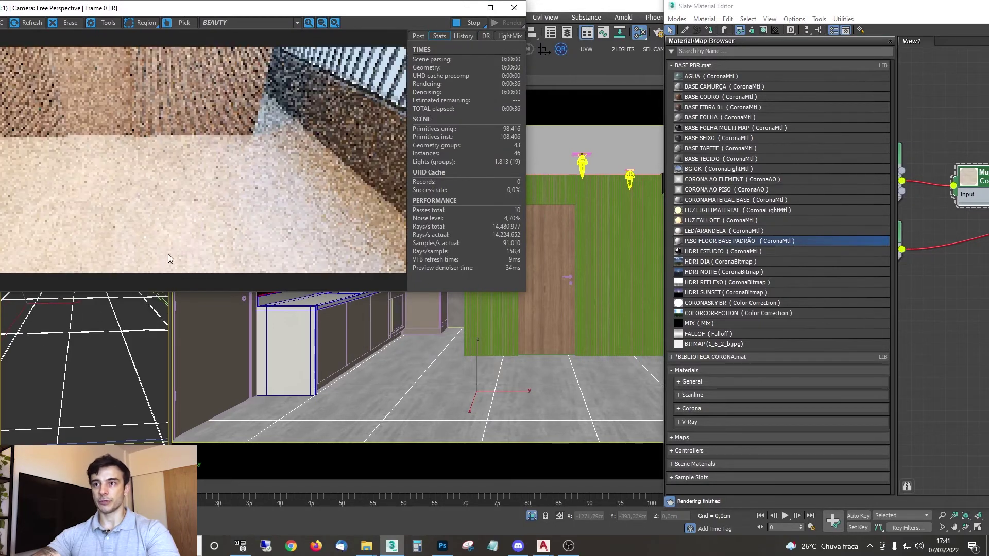
Step: Add the library's CORONA AO PISO map to the material graph and place it clear of the existing nodes
left_click_drag(929, 10, 701, 12)
middle_click_drag(782, 201, 887, 207)
left_click(760, 160)
middle_click_drag(762, 184, 831, 186)
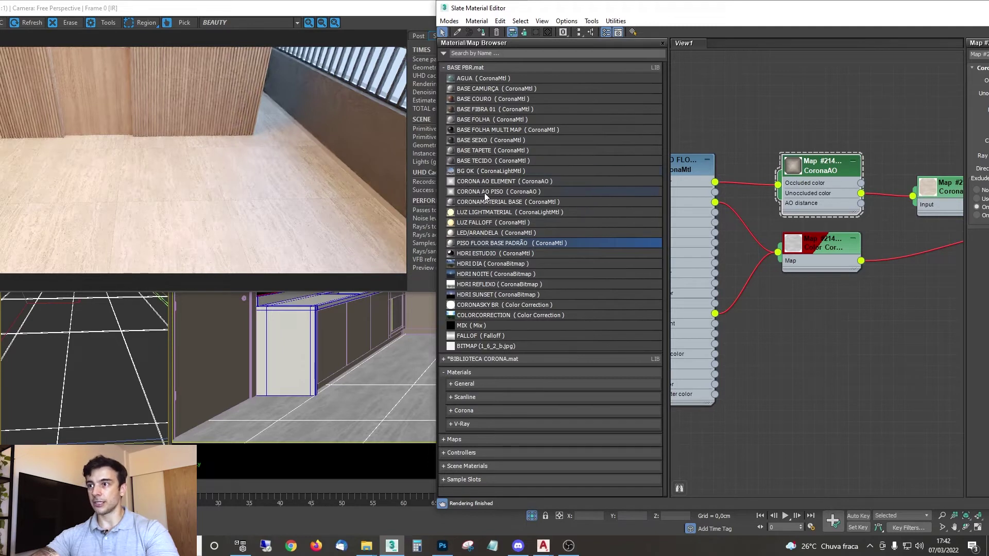
left_click_drag(481, 190, 716, 113)
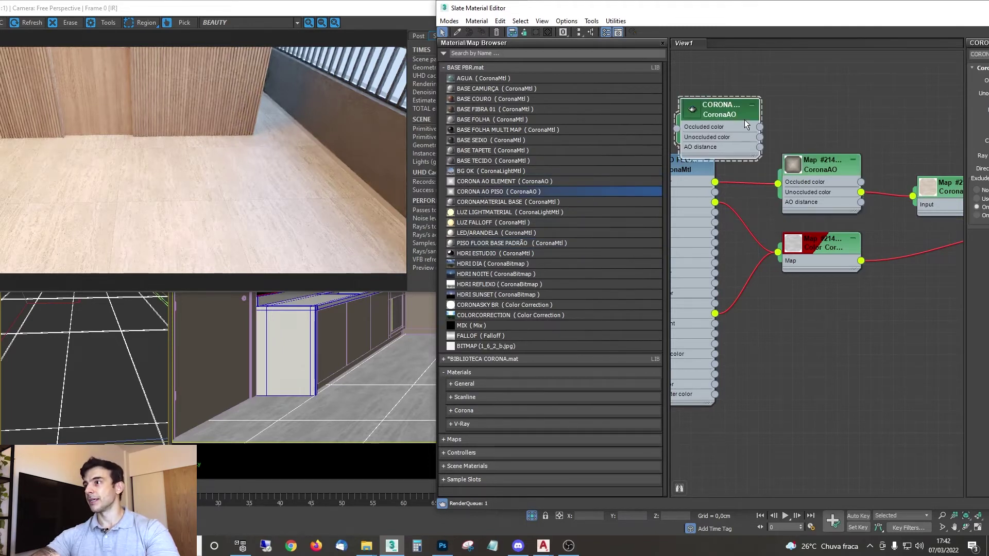
left_click_drag(826, 168, 827, 180)
left_click_drag(818, 5, 625, 5)
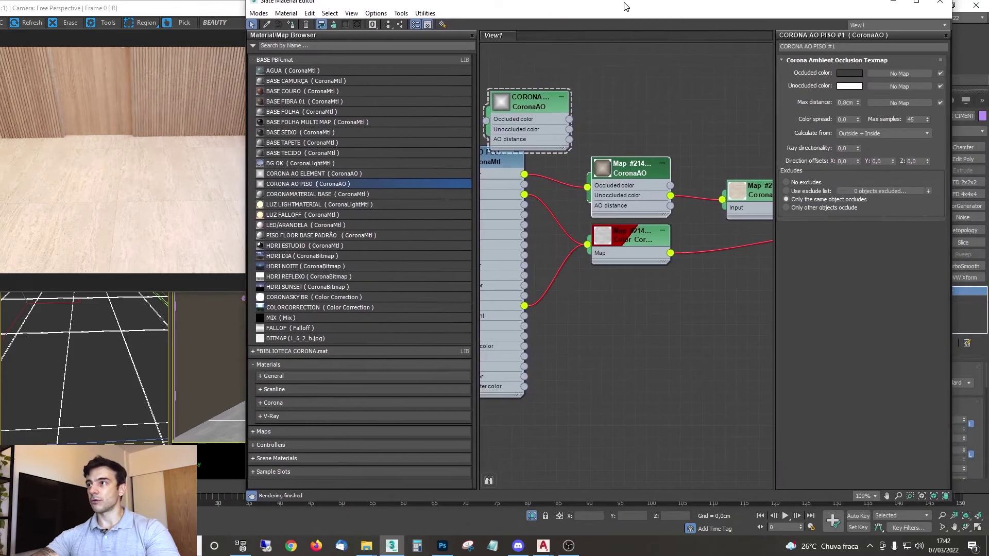
left_click_drag(569, 105, 558, 45)
middle_click_drag(658, 149, 569, 142)
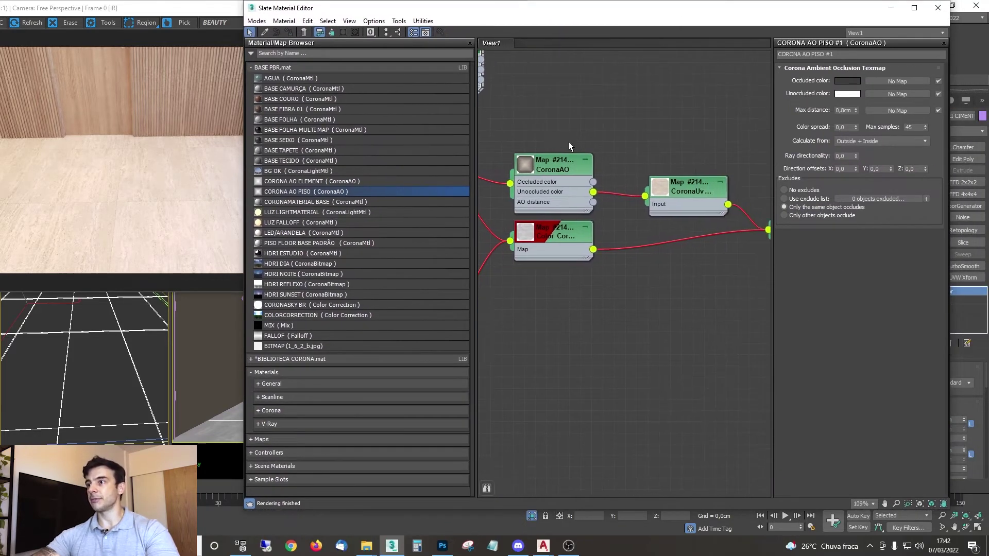
Step: Inspect the CoronaUvwRandomizer's and connected CoronaAO's parameters, and move the randomizer node farther from the AO node
double_click(693, 191)
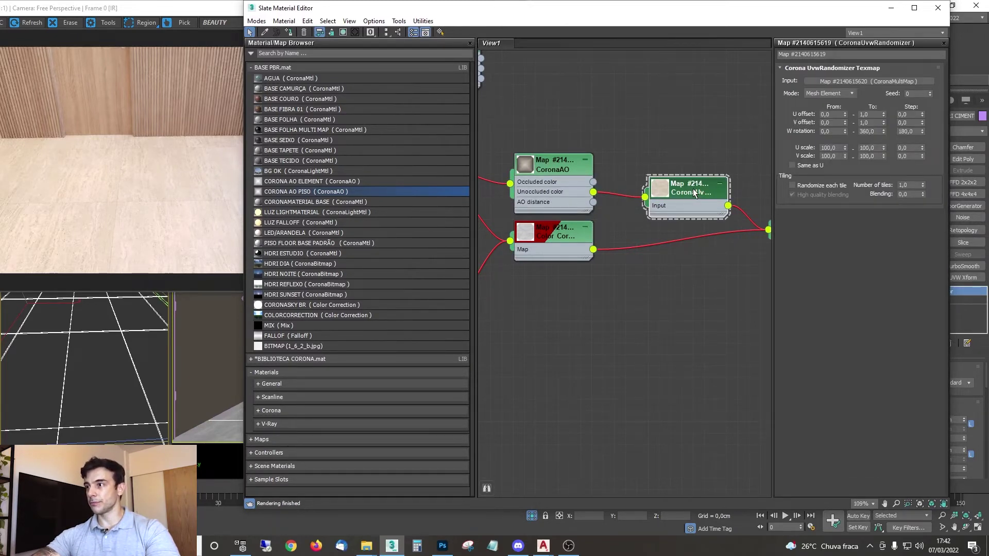
double_click(582, 170)
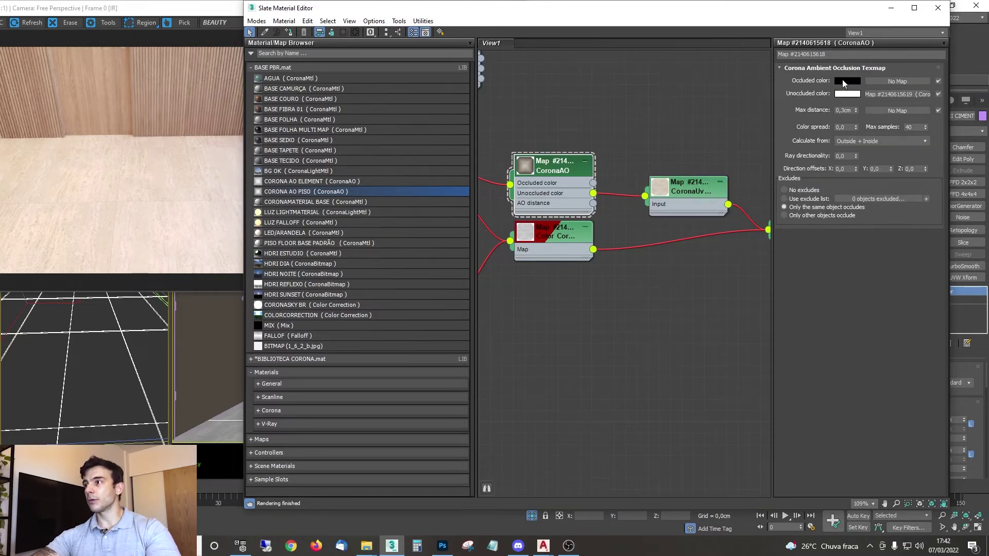
middle_click_drag(662, 177, 577, 185)
left_click_drag(610, 197, 667, 186)
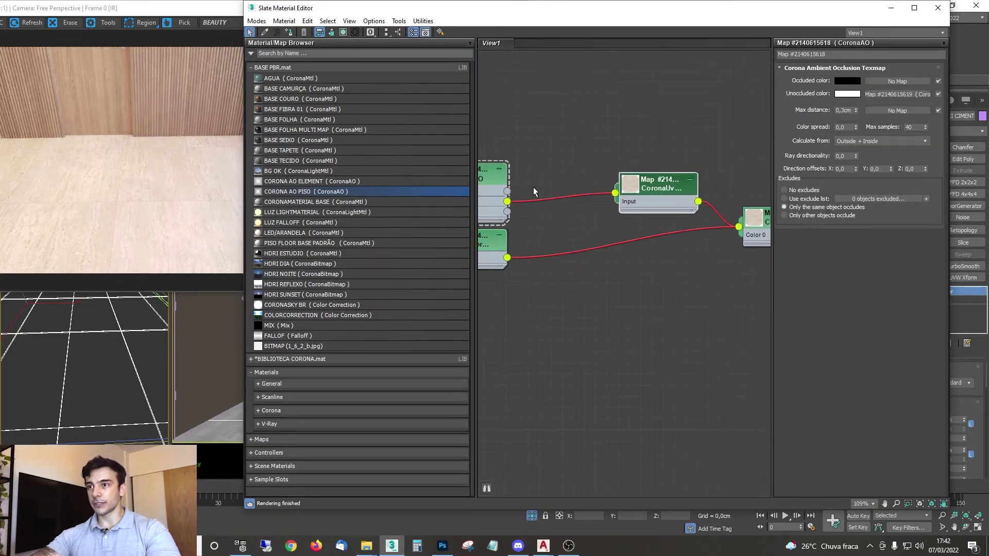
Step: Add the library's COLORCORRECTION map above the CoronaUvwRandomizer node and delete the CoronaBitmap attached to it
left_click_drag(280, 315, 533, 100)
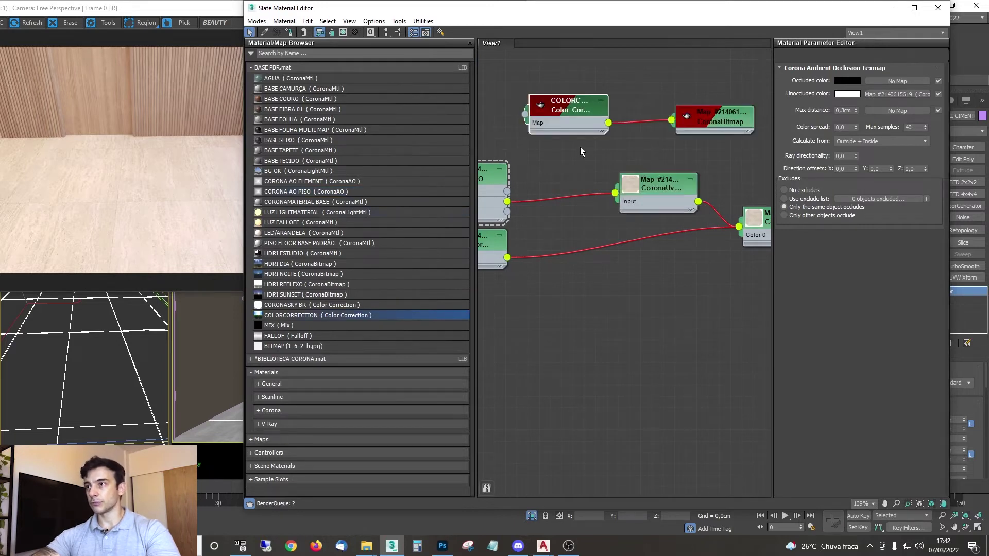
left_click_drag(626, 169, 682, 158)
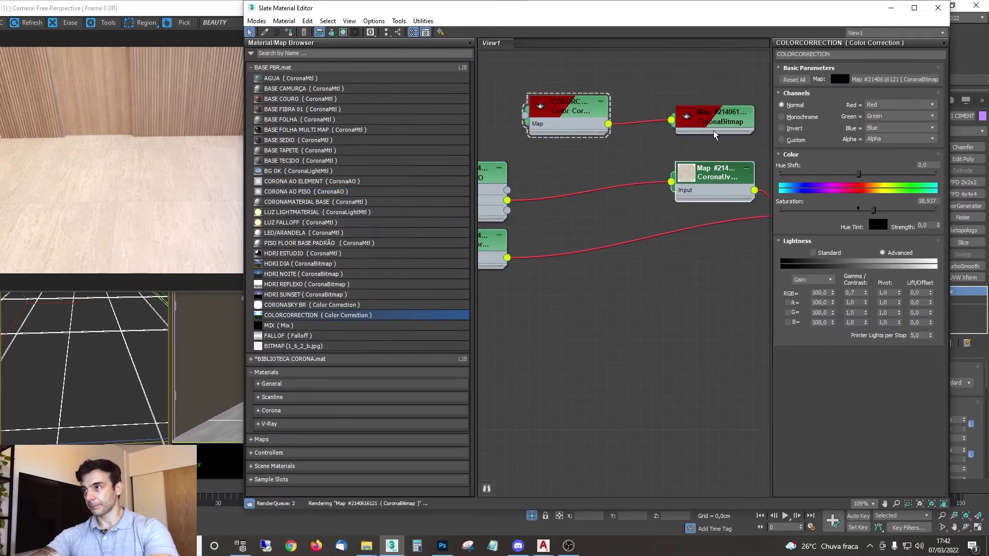
left_click(712, 124)
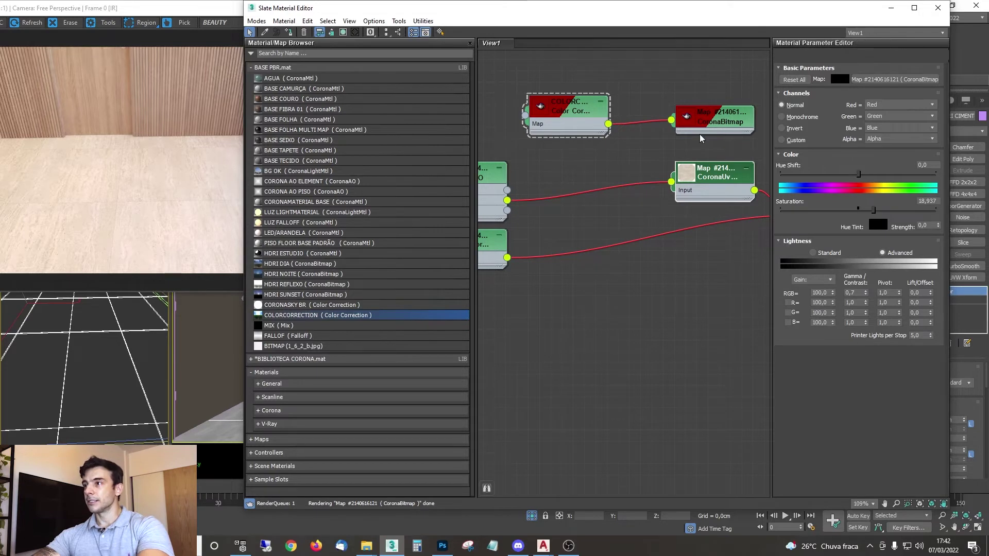
key("Delete")
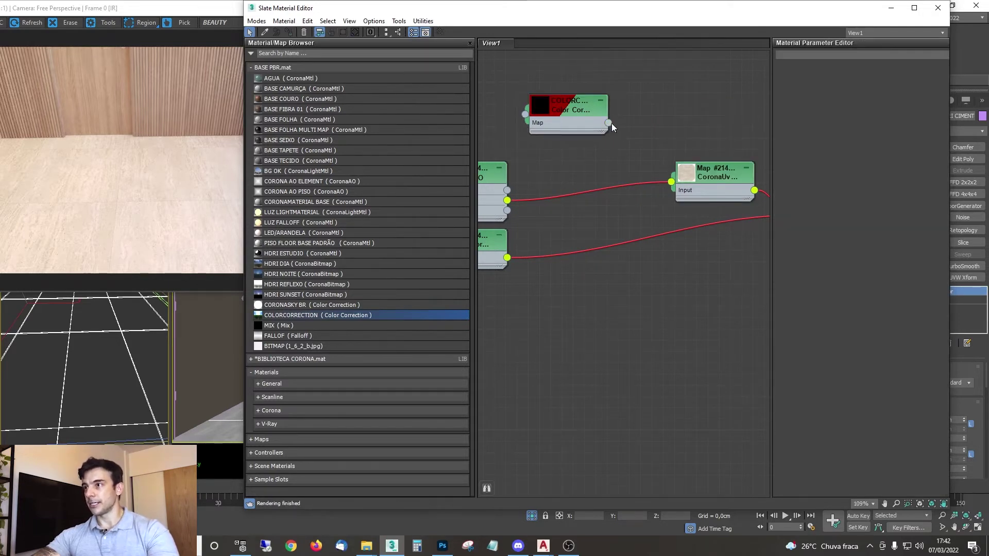
Step: Feed the CoronaUvwRandomizer into the new Color Correction and connect that to the CoronaAO's Occluded color
left_click_drag(598, 172, 671, 182)
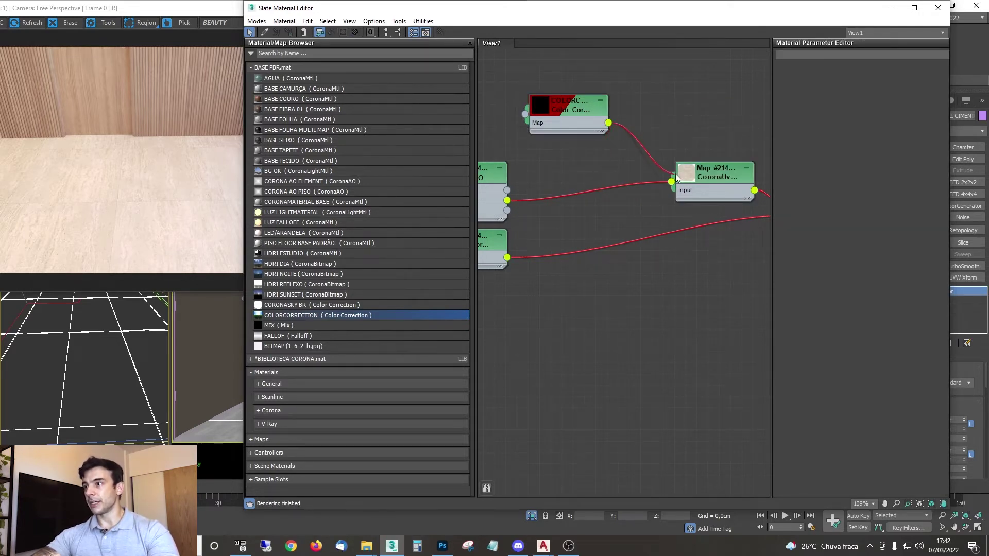
middle_click_drag(539, 130, 586, 133)
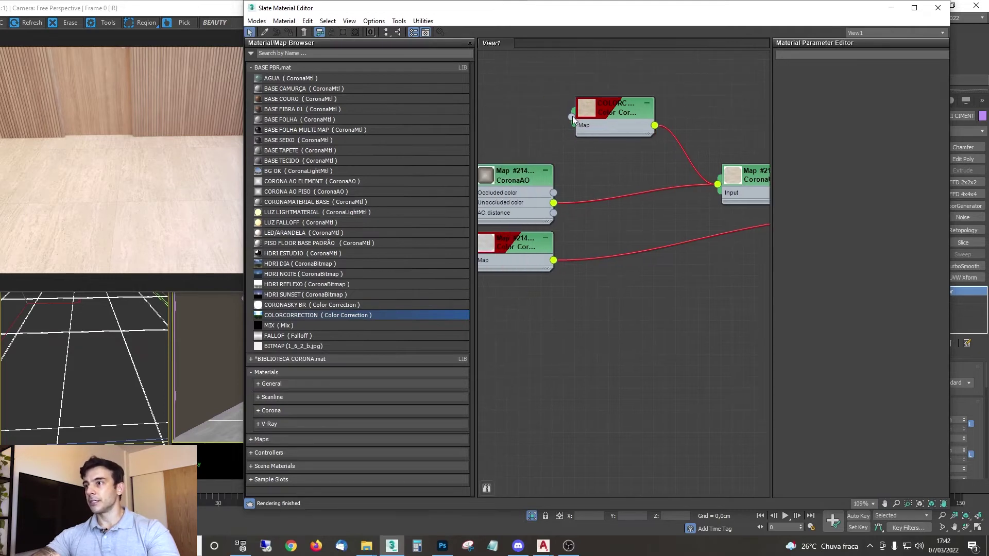
left_click_drag(552, 187, 553, 193)
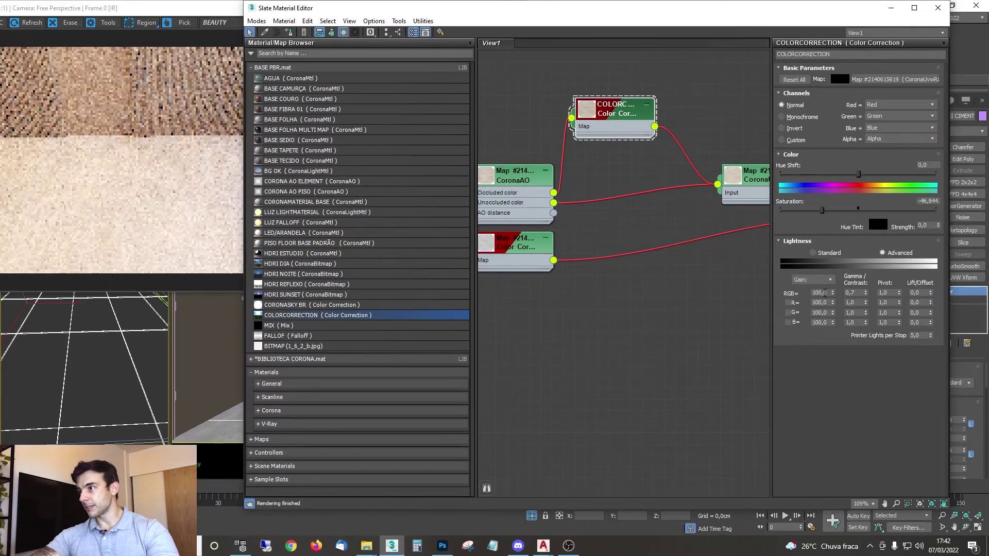
Step: Set the new Color Correction's saturation to -46,844 and RGB gain to 20, and check the floor in the interactive render
type("20")
key("Return")
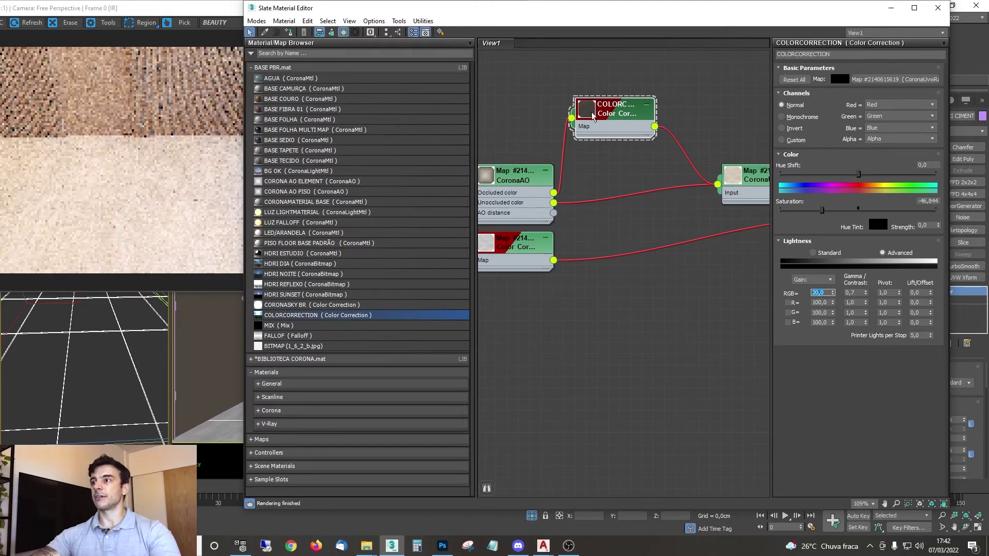
double_click(586, 111)
middle_click_drag(634, 241, 713, 233)
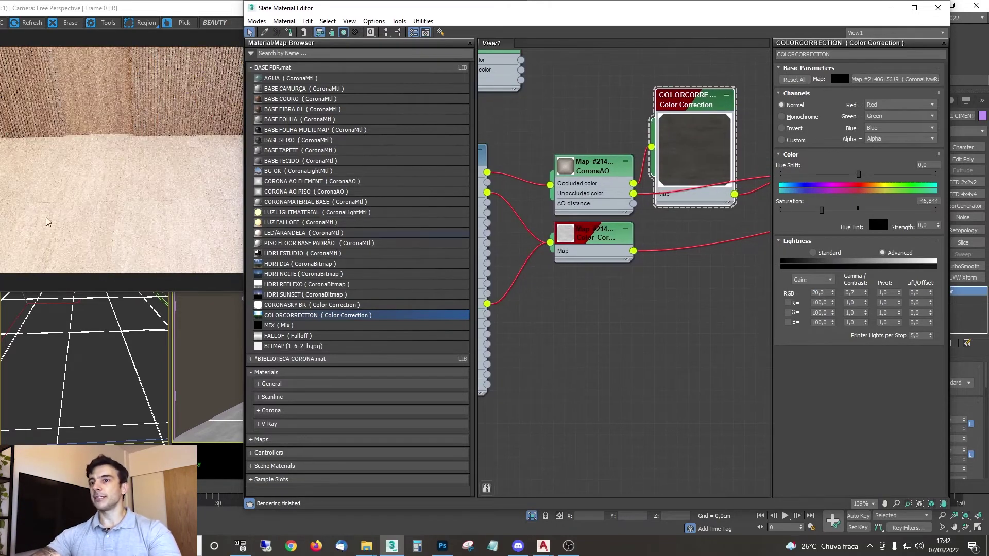
scroll(67, 232, "up", 3)
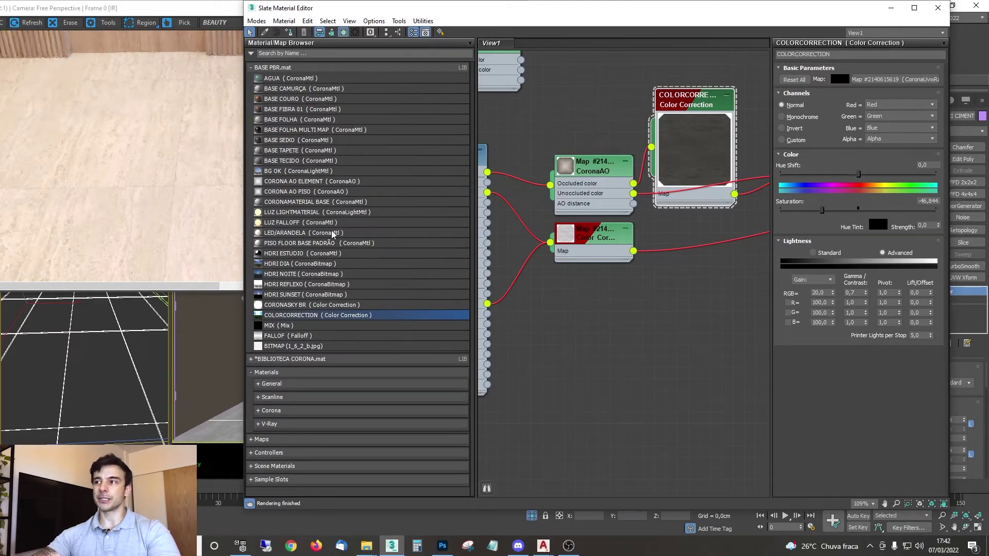
Step: Rearrange the Color Correction and CoronaUvwRandomizer nodes, and disconnect the Color Correction from the CoronaAO's Occluded color
left_click_drag(702, 103, 713, 69)
middle_click_drag(676, 170, 566, 183)
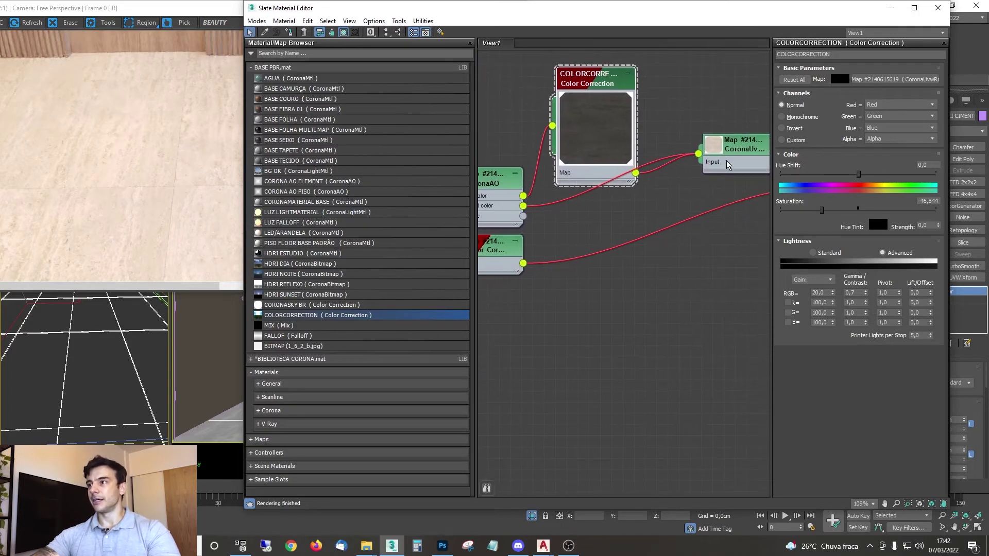
left_click_drag(737, 158, 727, 208)
middle_click_drag(587, 118, 628, 121)
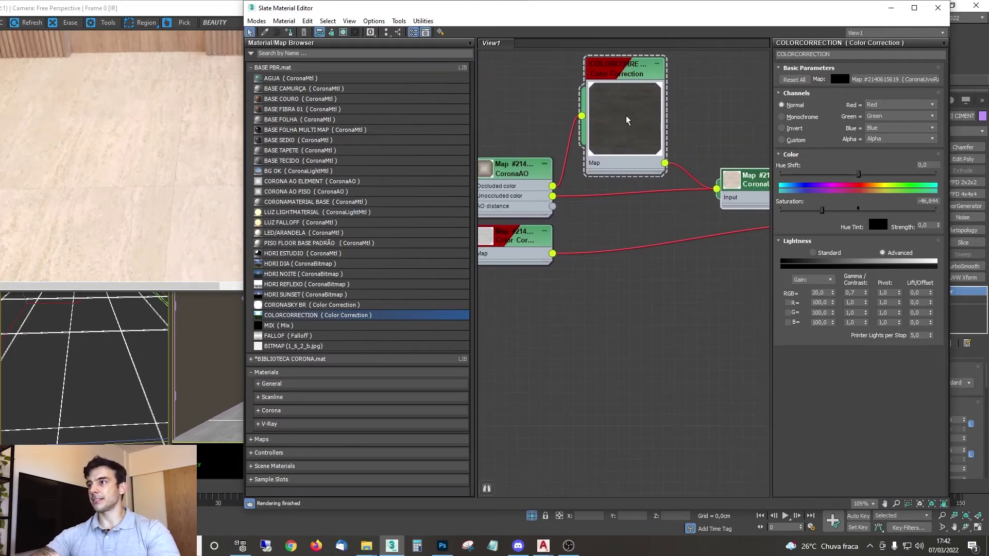
left_click_drag(719, 194, 559, 186)
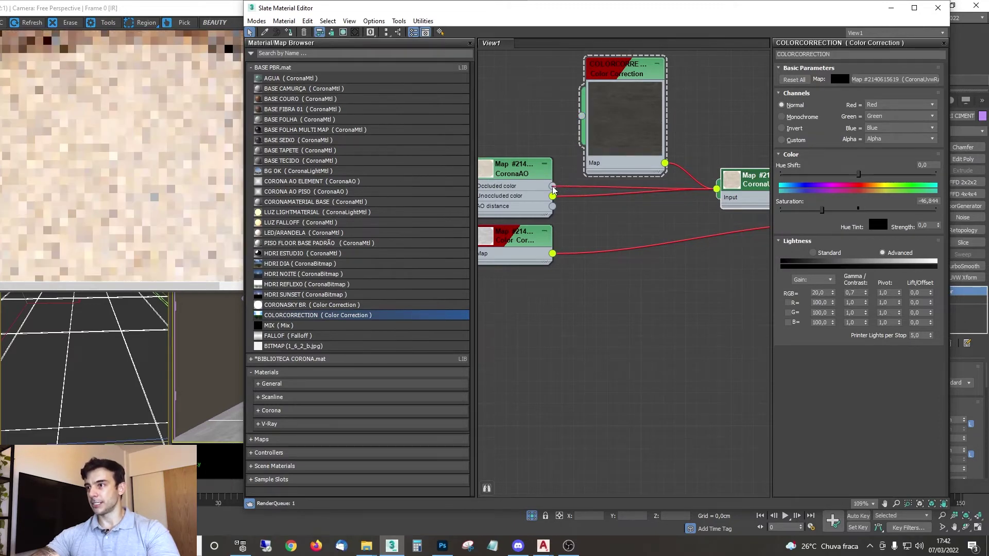
Step: Set the CoronaAO map's max distance to 0,5 cm
double_click(505, 177)
double_click(505, 177)
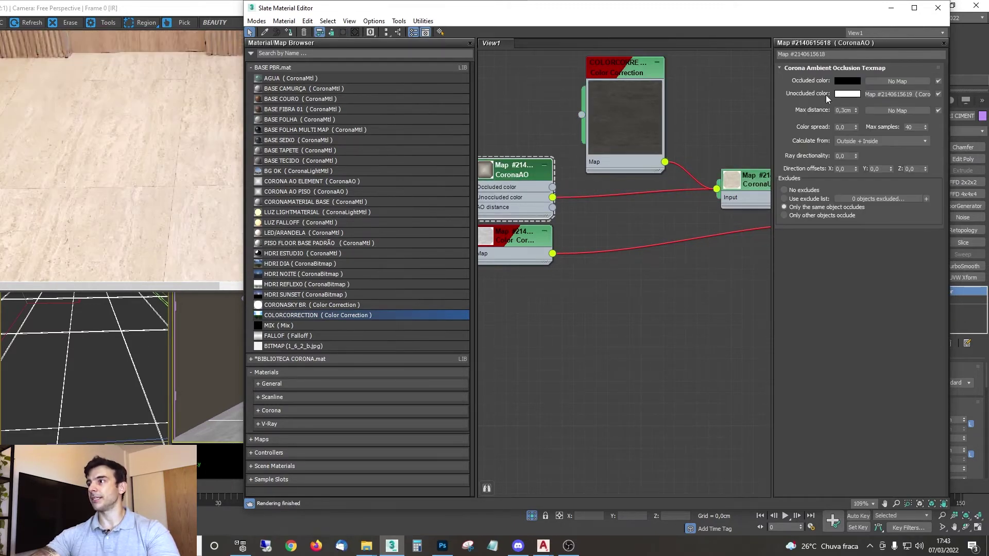
double_click(840, 110)
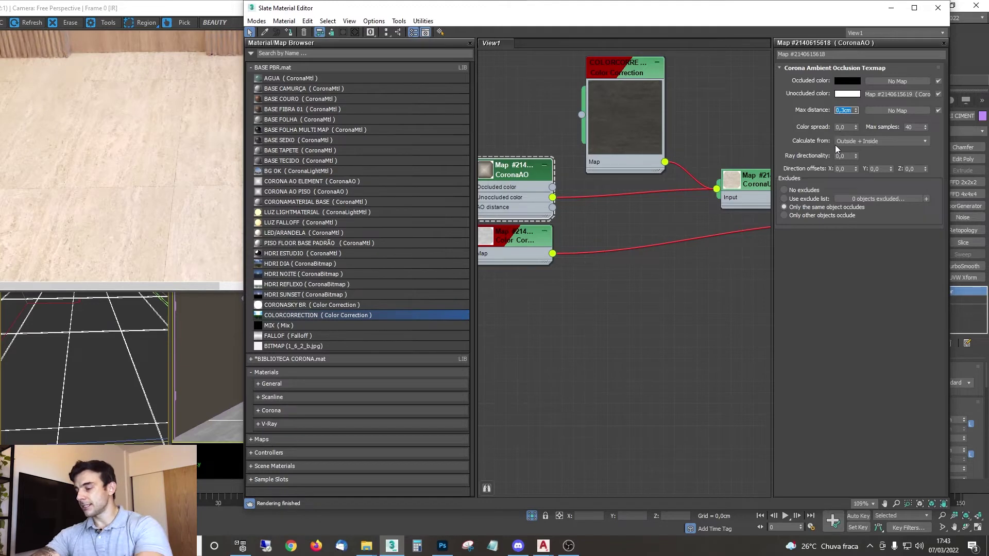
type("0,5")
key("Return")
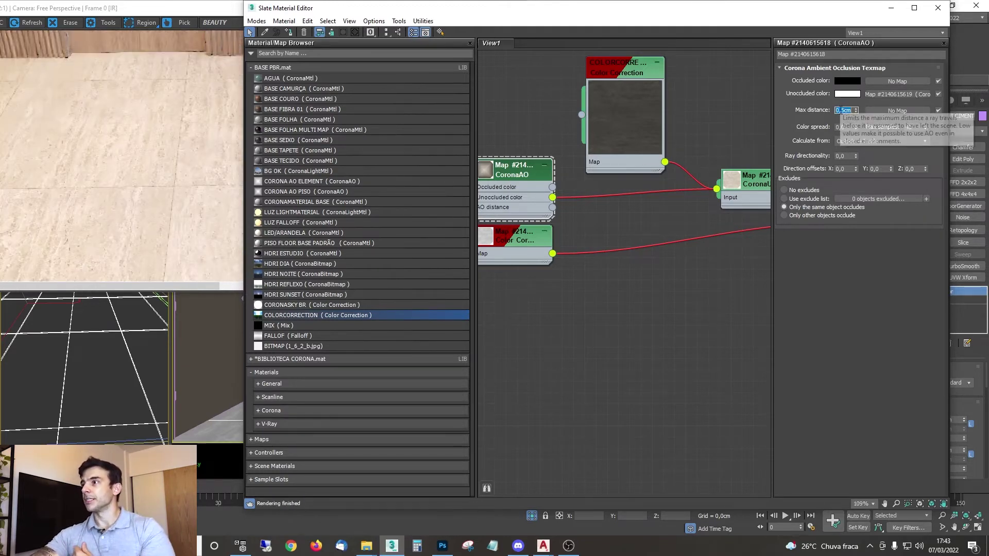
Step: Enlarge the CoronaAO node's preview, and space it apart from the Color Correction node that feeds gloss and bump
middle_click_drag(614, 141, 683, 142)
double_click(553, 172)
left_click_drag(576, 178, 576, 98)
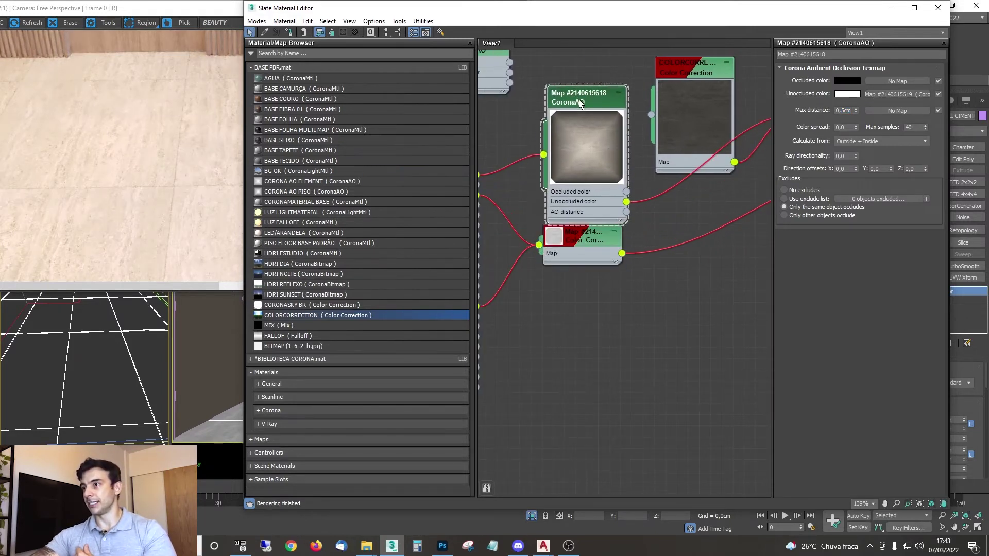
left_click_drag(585, 259, 593, 276)
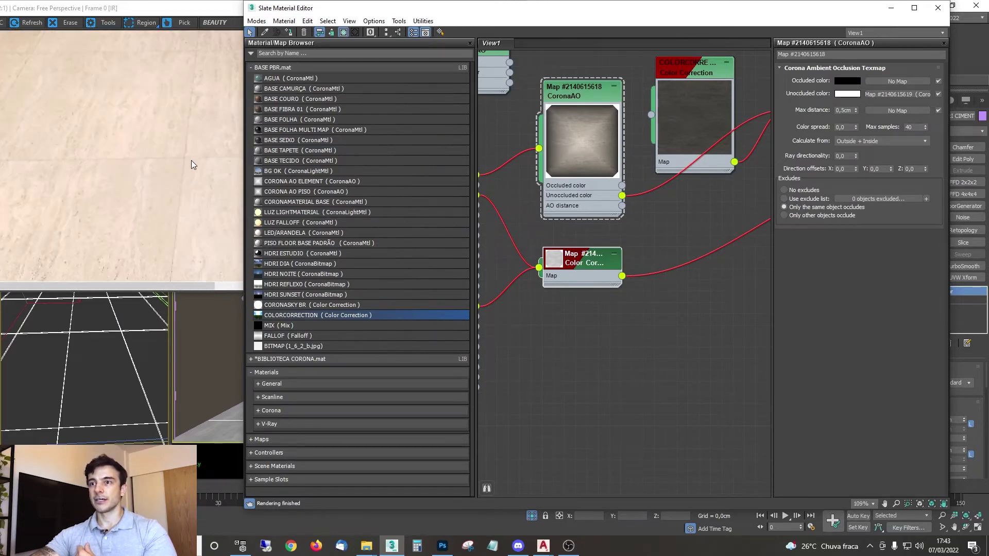
Step: Examine the darkened tile joints up close in the interactive render, with the floor material's nodes alongside
left_click_drag(335, 12, 803, 12)
scroll(64, 339, "up", 3)
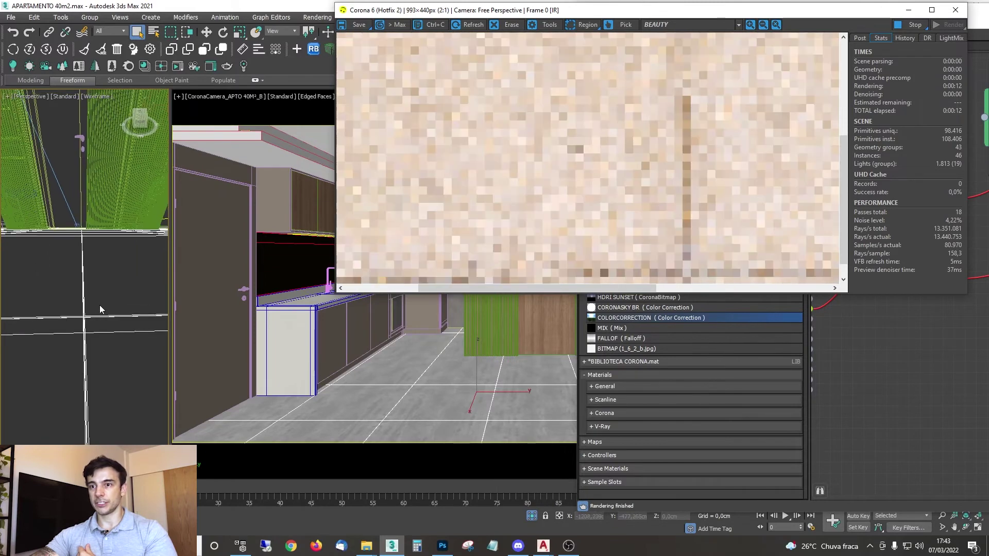
middle_click_drag(636, 112, 542, 91)
left_click_drag(587, 10, 211, 49)
left_click(832, 21)
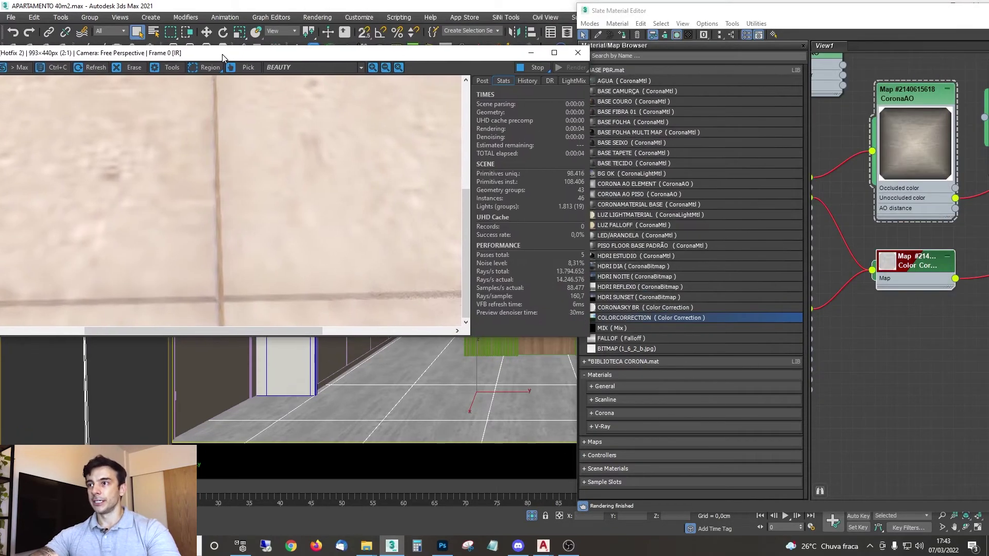
left_click_drag(831, 17, 663, 14)
middle_click_drag(704, 201, 752, 222)
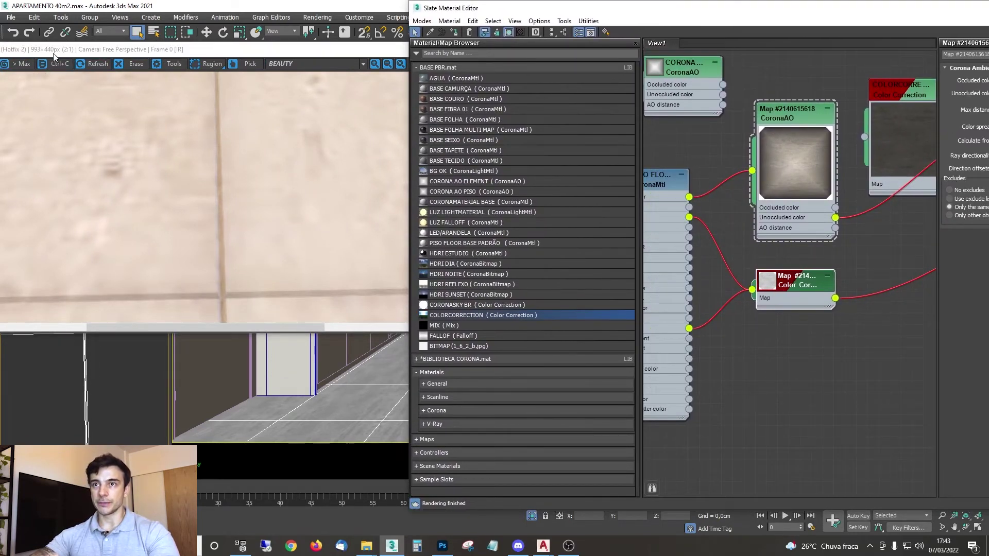
Step: Copy the current render to a separate frame window and place it beneath the interactive render for comparison
left_click_drag(53, 54, 107, 48)
left_click(76, 61)
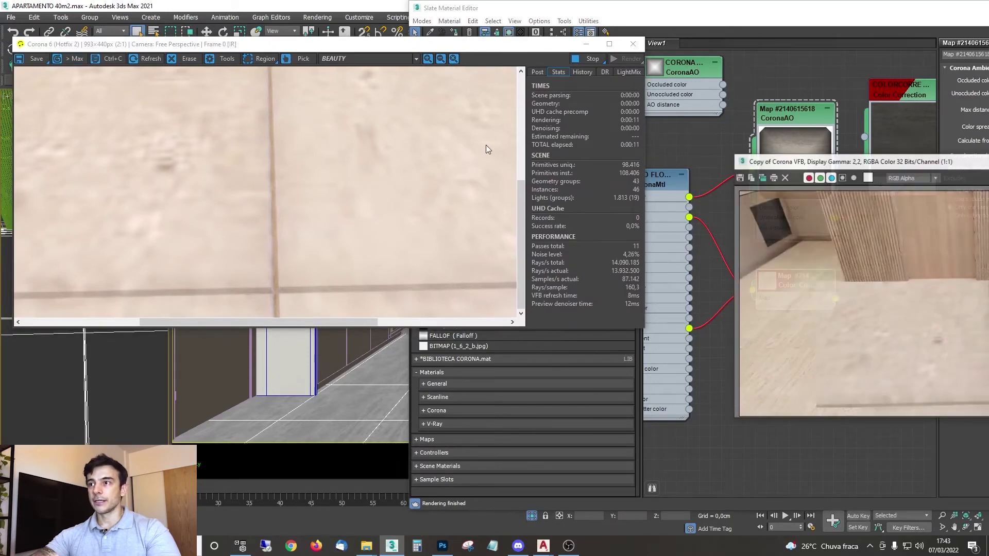
left_click_drag(827, 166, 123, 221)
left_click(366, 44)
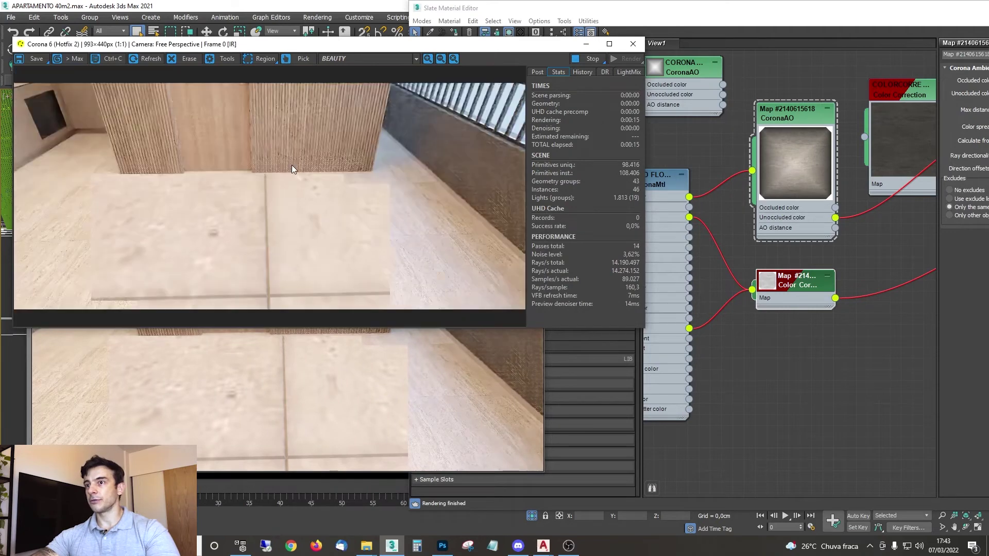
scroll(291, 165, "down", 1)
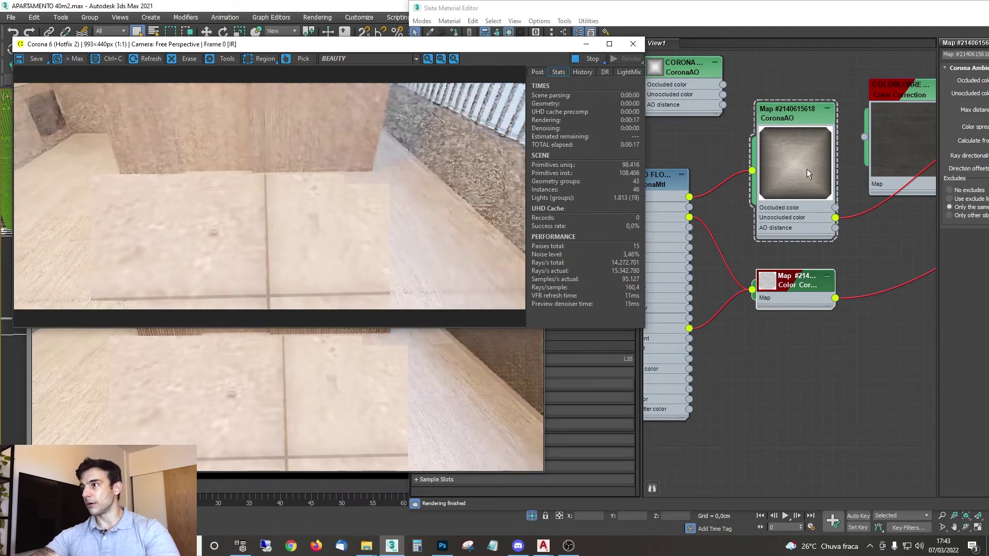
Step: Connect the CoronaUvwRandomizer directly to the floor material's Diffuse color, bypassing the CoronaAO, and compare the joints using a render region
middle_click_drag(858, 155, 805, 167)
scroll(869, 191, "down", 2)
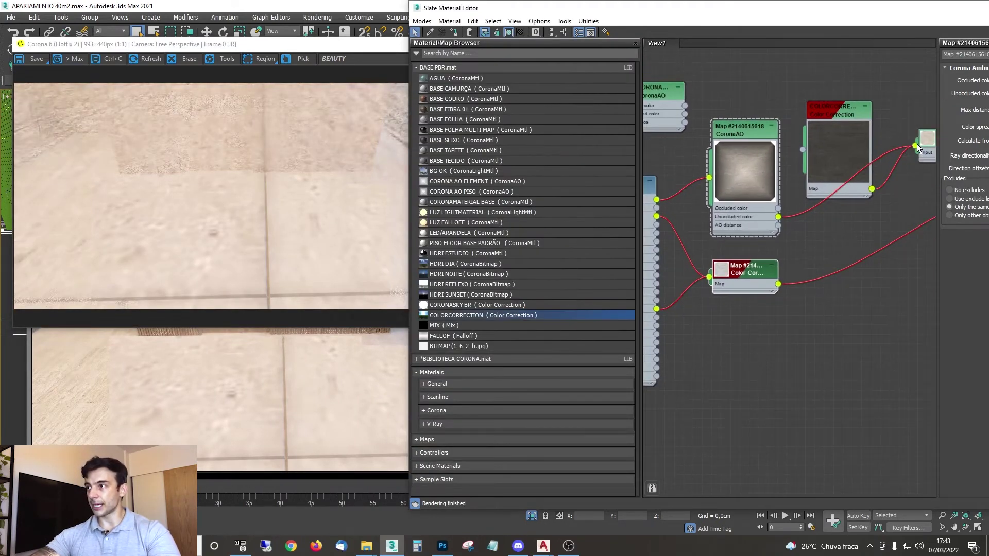
left_click_drag(917, 144, 657, 200)
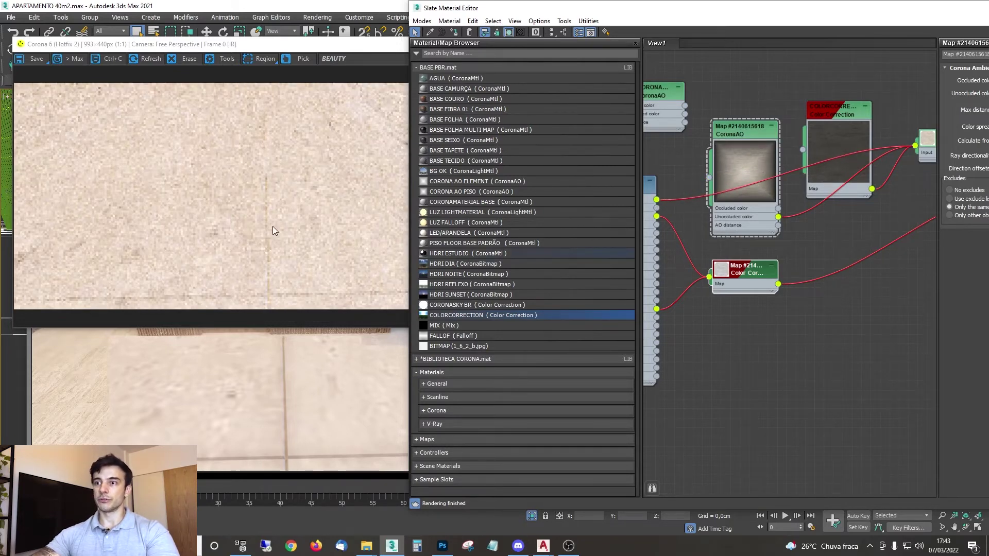
left_click(261, 58)
left_click_drag(124, 132, 410, 309)
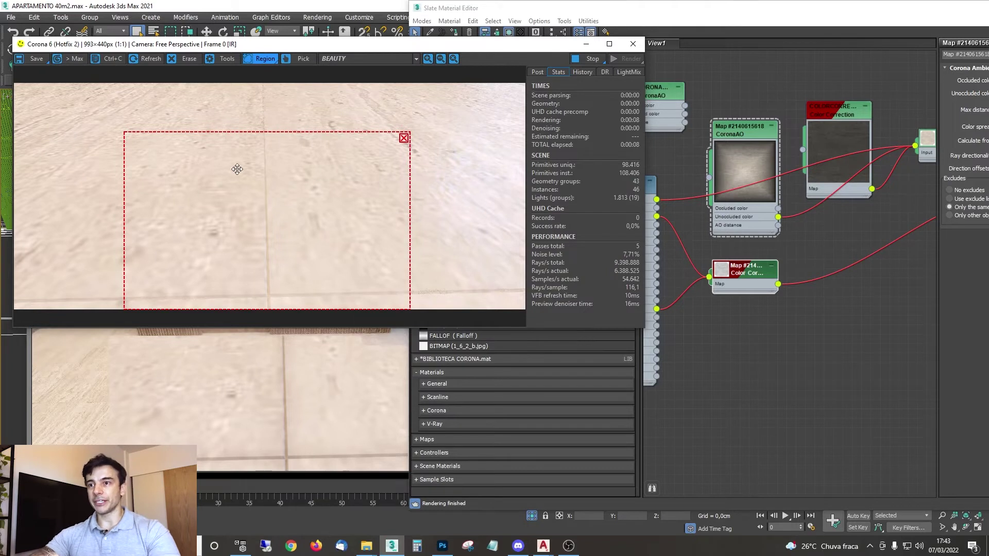
left_click(404, 138)
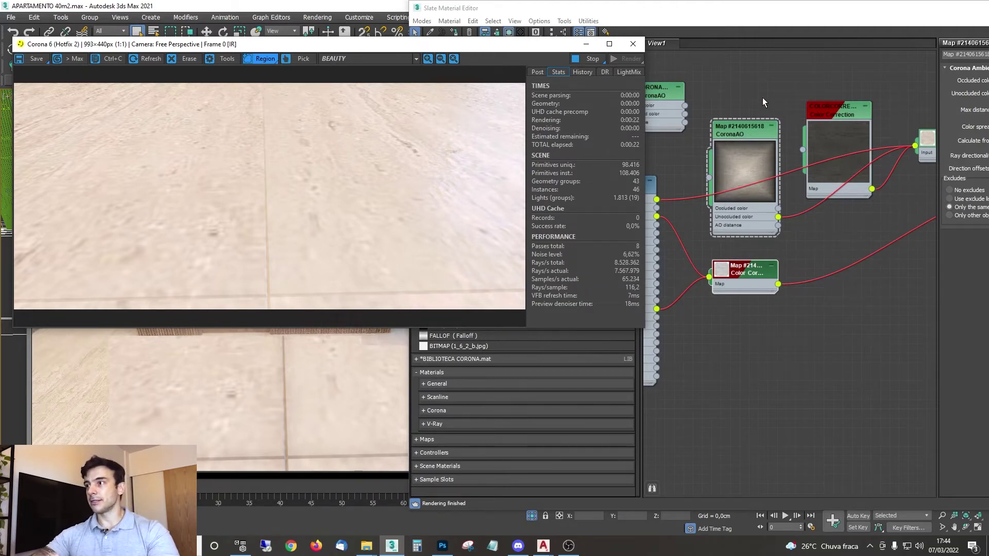
Step: Move the CoronaAO node up slightly and reconnect it to the floor material's Diffuse color
middle_click_drag(762, 98, 831, 117)
left_click_drag(806, 145, 806, 119)
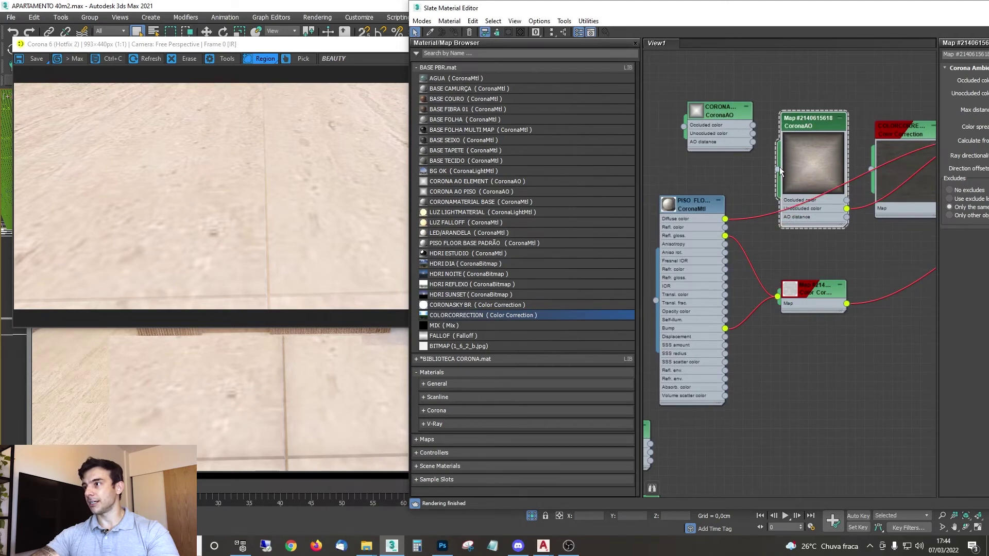
left_click_drag(778, 168, 725, 218)
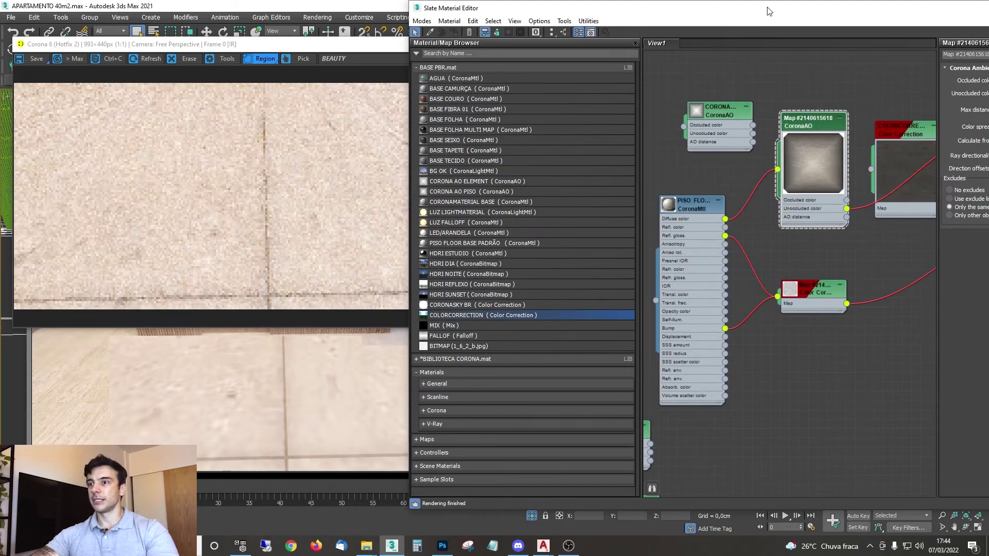
Step: Try a CoronaAO max distance of 2,0 cm and check the joints in the interactive render
left_click_drag(769, 10, 590, 10)
double_click(829, 109)
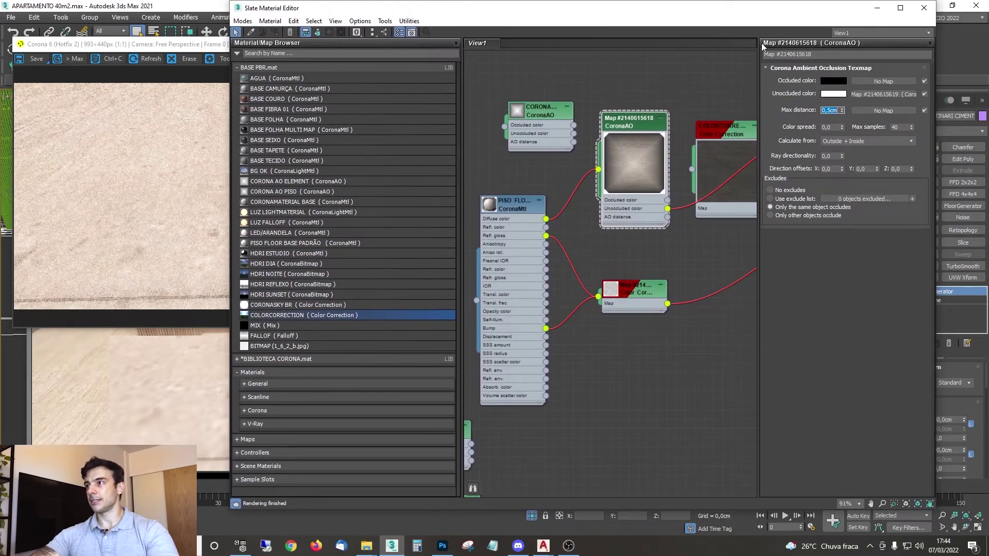
left_click_drag(800, 10, 831, 10)
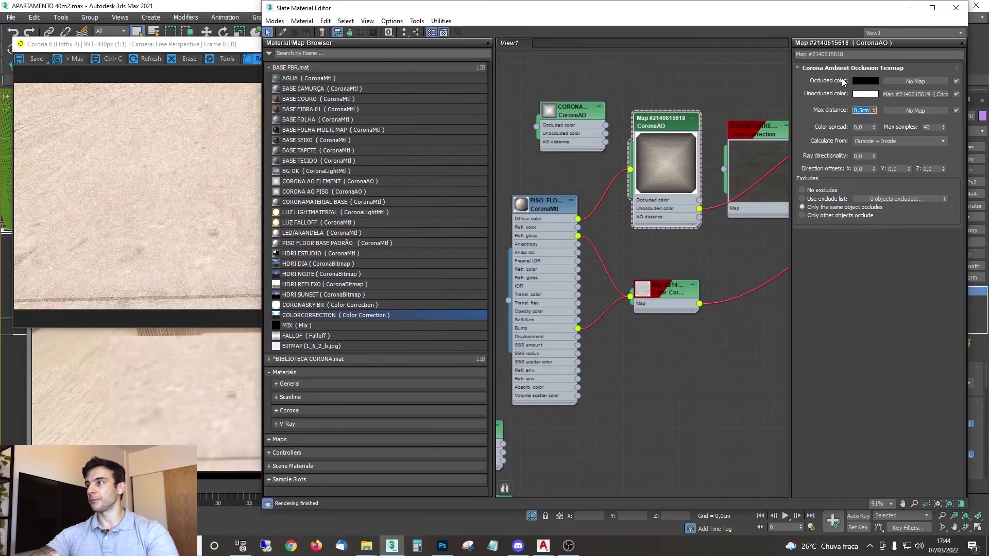
key("Return")
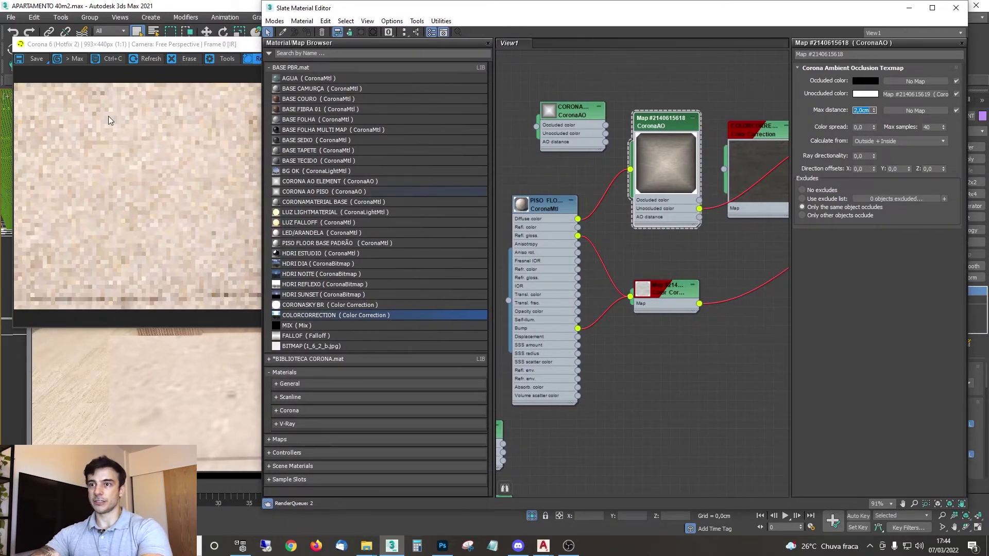
left_click_drag(161, 44, 143, 46)
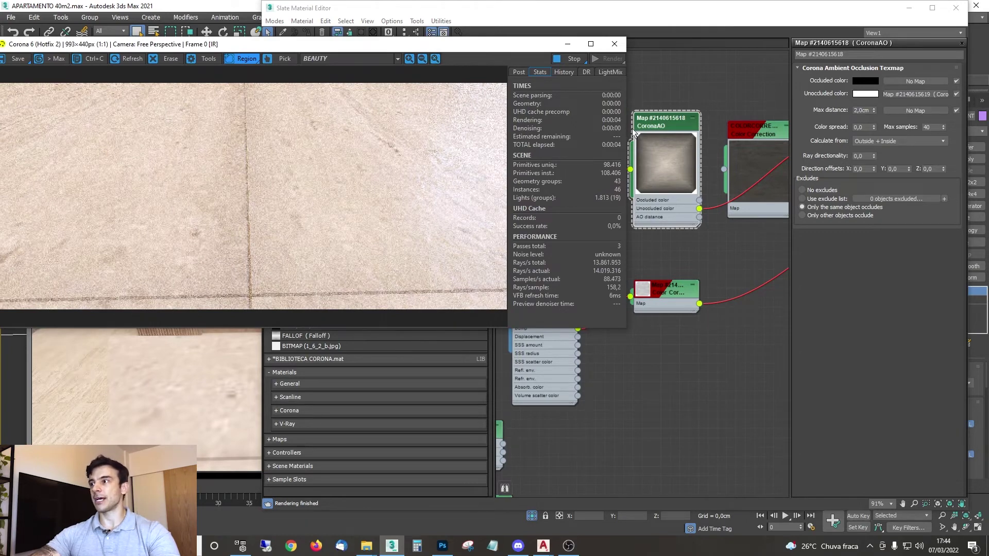
Step: Set the CoronaAO max distance to 0,5 cm and check the tile joints in the interactive render
left_click(862, 110)
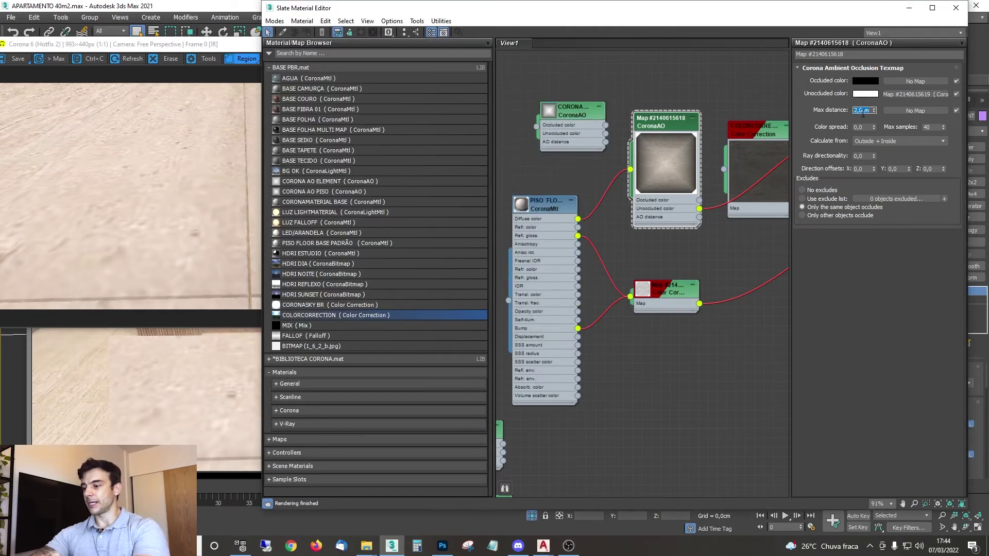
type("0,5")
key("Return")
left_click(195, 156)
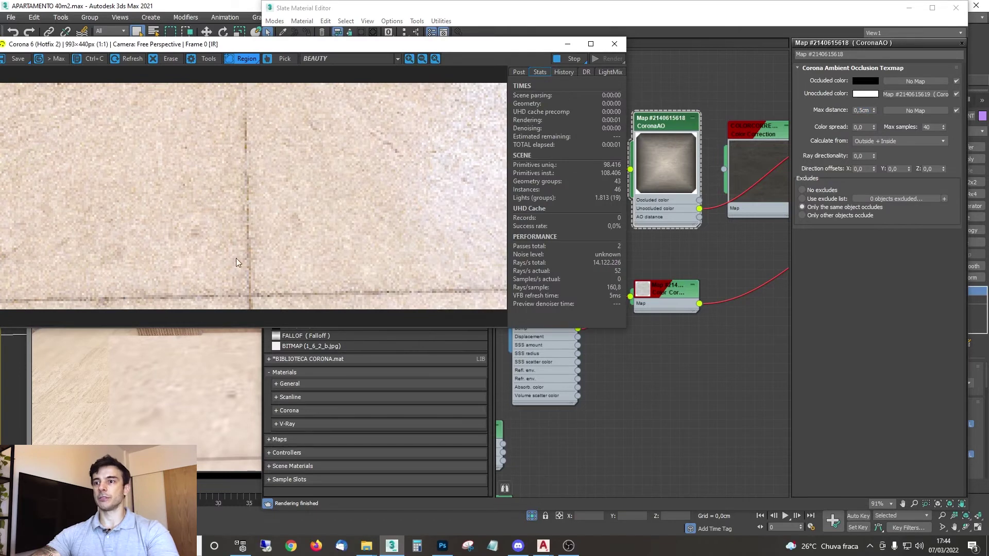
left_click_drag(442, 51, 538, 34)
left_click(772, 84)
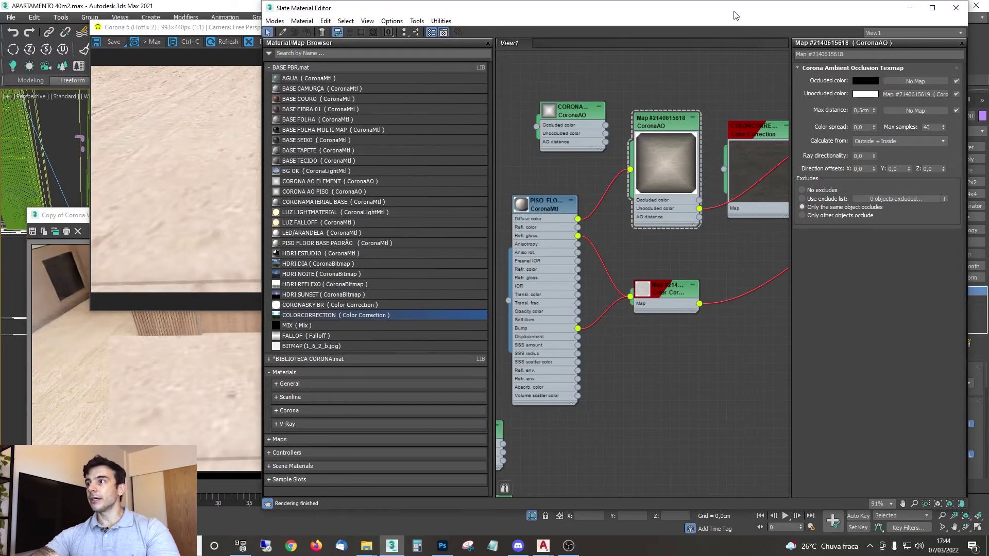
Step: Maximize the material editor, move the CoronaMultiMap node below the CoronaUvwRandomizer, and open its parameters
left_click(931, 7)
middle_click_drag(478, 204, 483, 153)
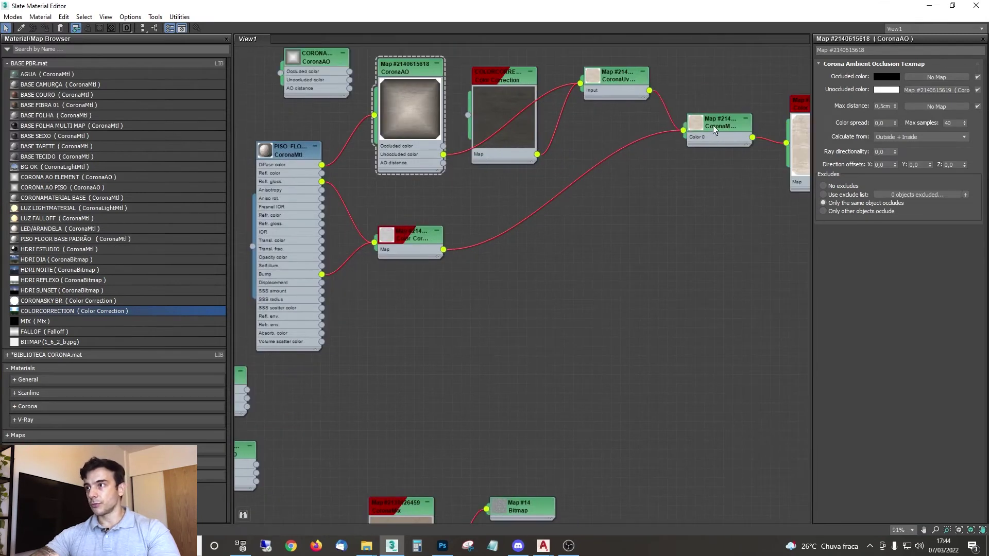
left_click_drag(713, 125, 667, 193)
middle_click_drag(537, 211, 596, 204)
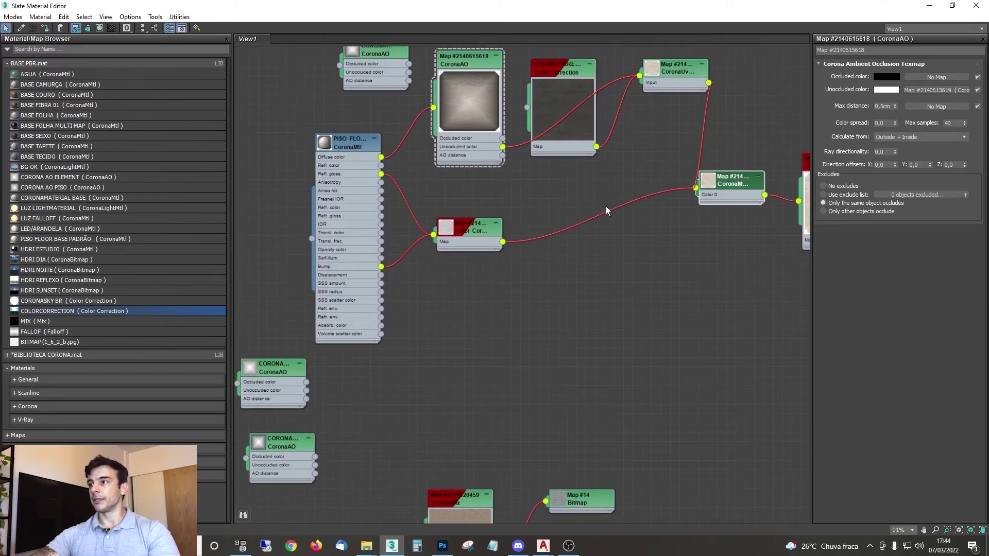
double_click(725, 182)
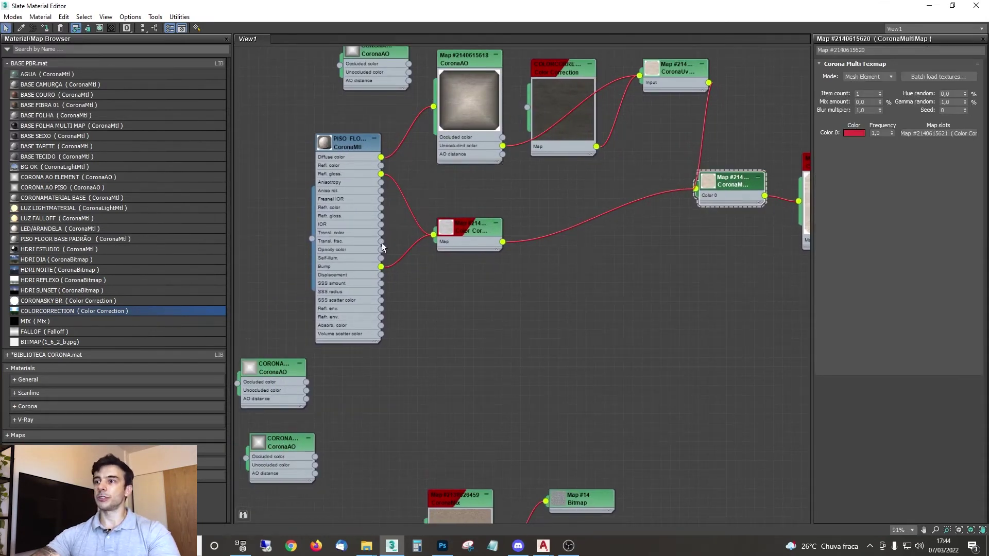
Step: Enlarge the preview of the Color Correction feeding gloss and bump, and set its brightness to 11,628
scroll(433, 229, "up", 2)
double_click(483, 234)
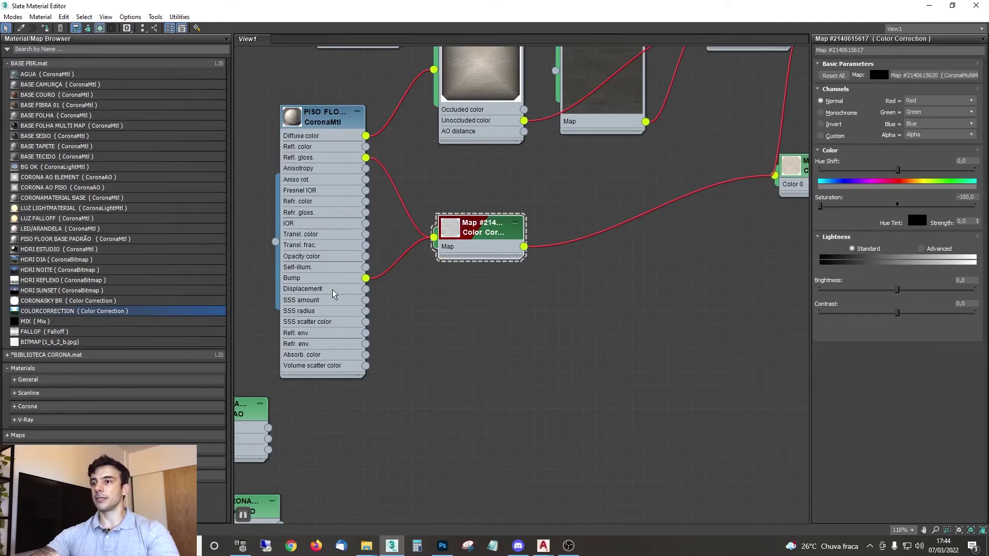
double_click(446, 232)
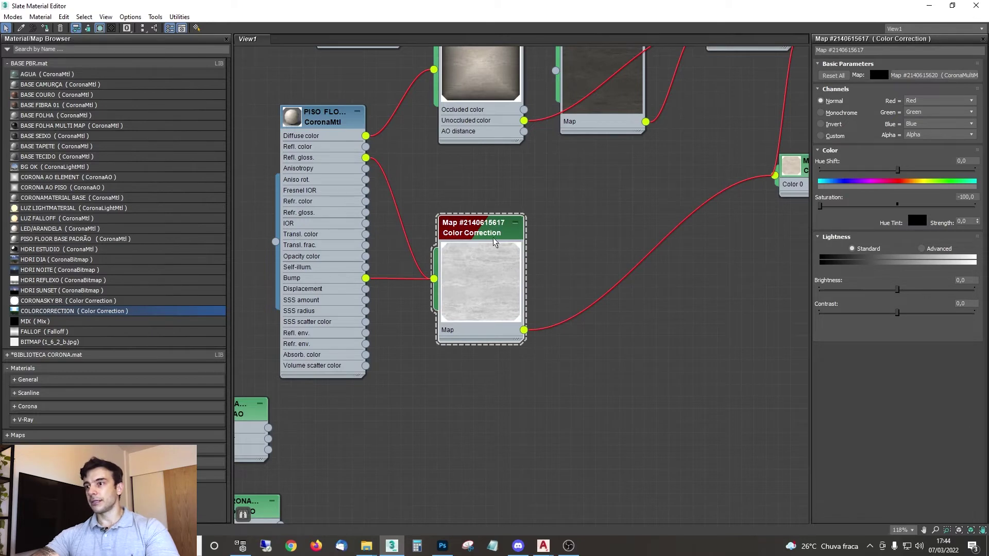
left_click(907, 290)
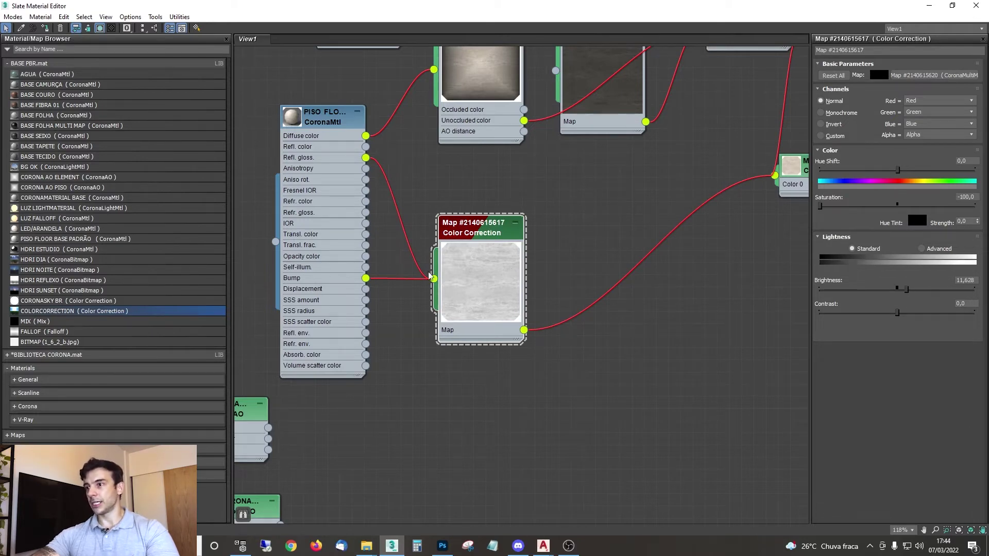
Step: Close the copied render and display the CESSENTIAL_Reflect element in the interactive render to inspect the floor's reflections
double_click(339, 126)
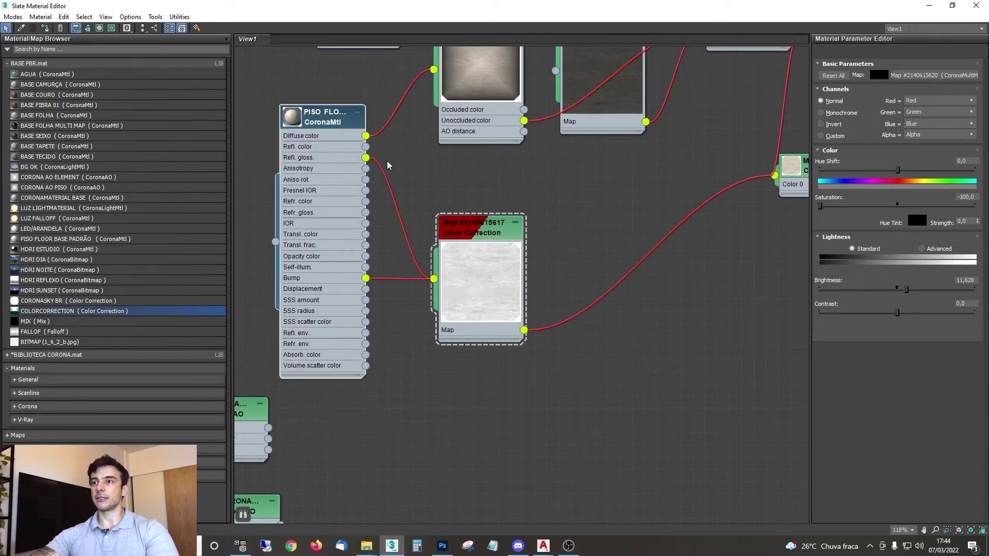
middle_click_drag(576, 287, 722, 375)
left_click_drag(393, 5, 491, 57)
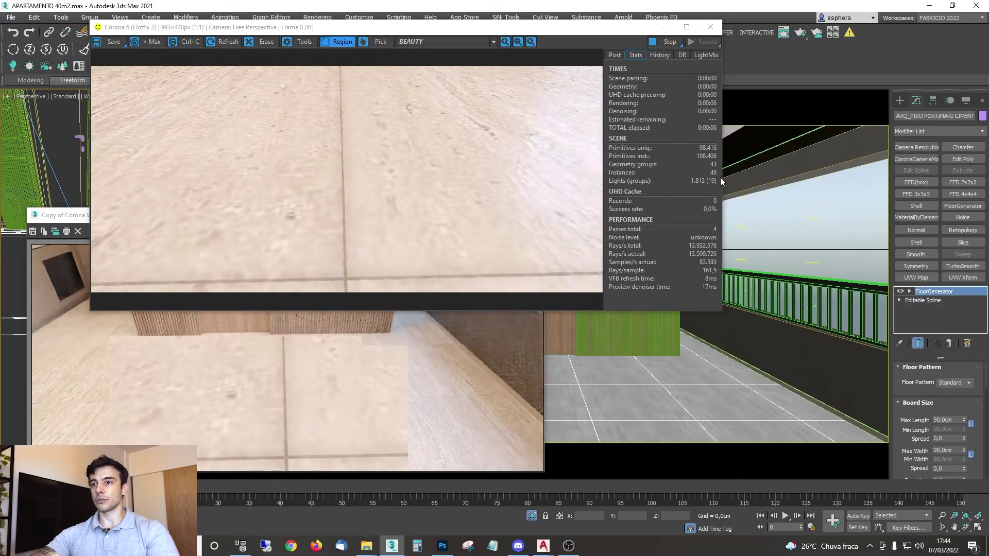
left_click(348, 342)
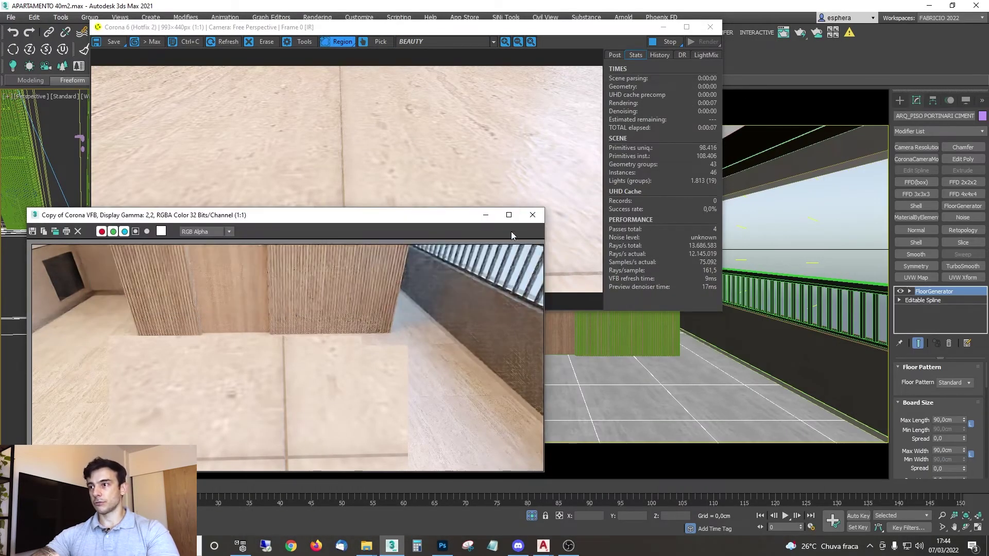
left_click(532, 215)
left_click(443, 41)
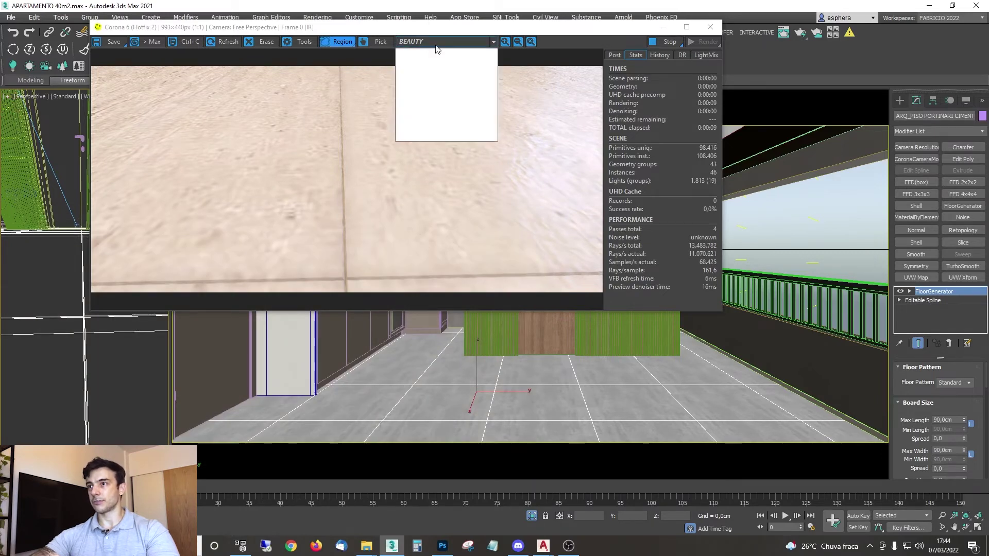
left_click(428, 93)
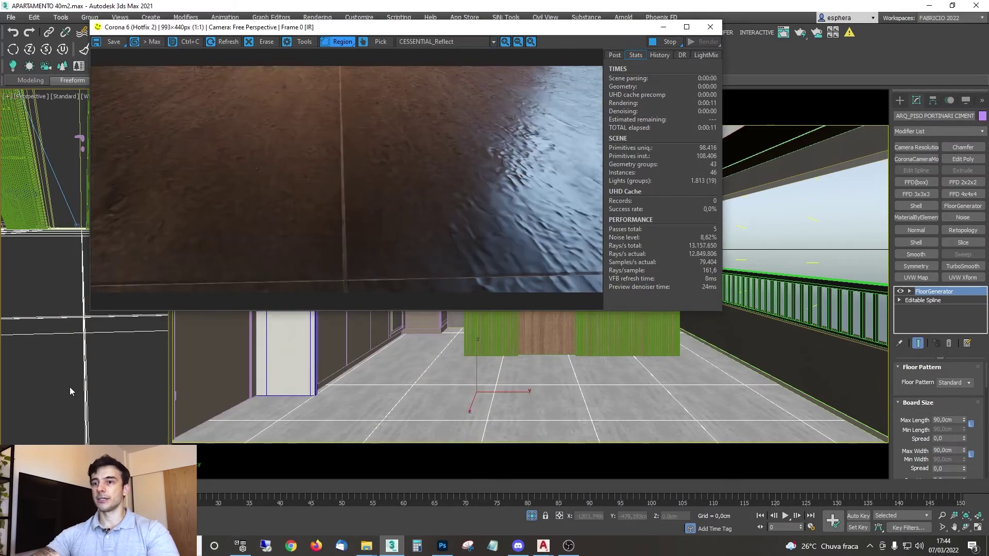
Step: Switch the perspective view back to the apartment's Corona camera and move the frame buffer out of the way
middle_click_drag(70, 387, 984, 413)
middle_click_drag(29, 397, 76, 376)
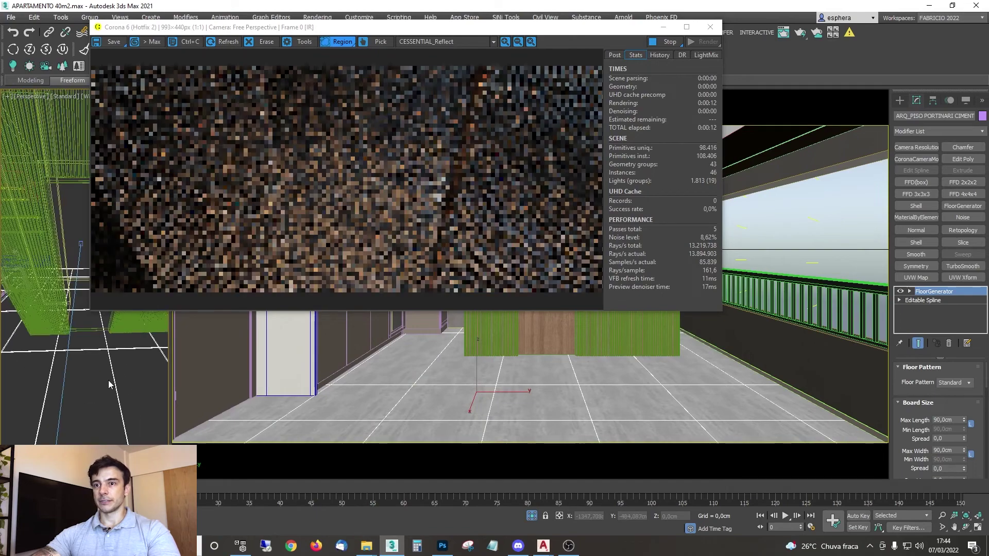
key("c")
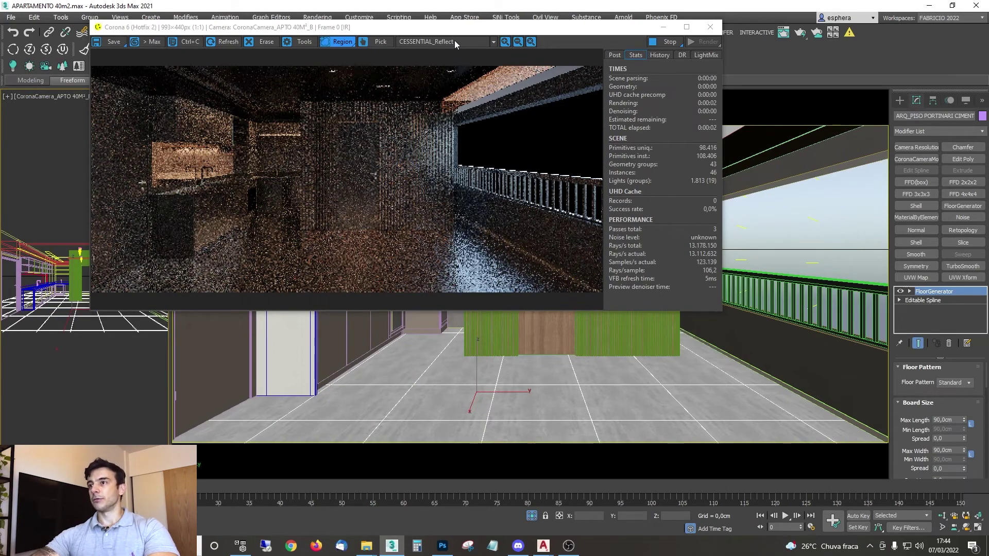
left_click_drag(457, 27, 370, 12)
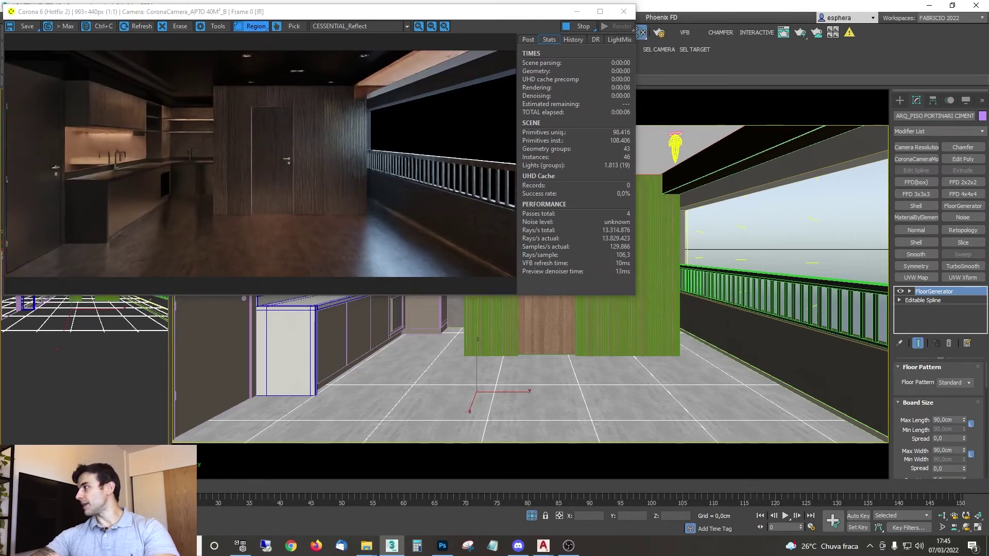
Step: Open the PISO FLOOR BASE PADRÃO parameters in the maximized material editor, clear its nodes from View1, and restore the editor's size
key("m")
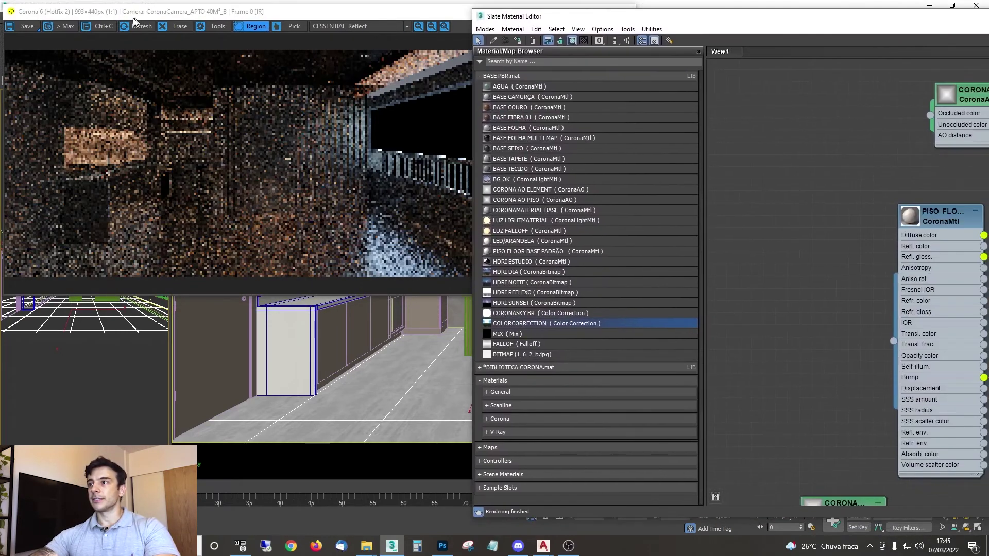
left_click_drag(788, 19, 577, 0)
middle_click_drag(742, 262, 553, 251)
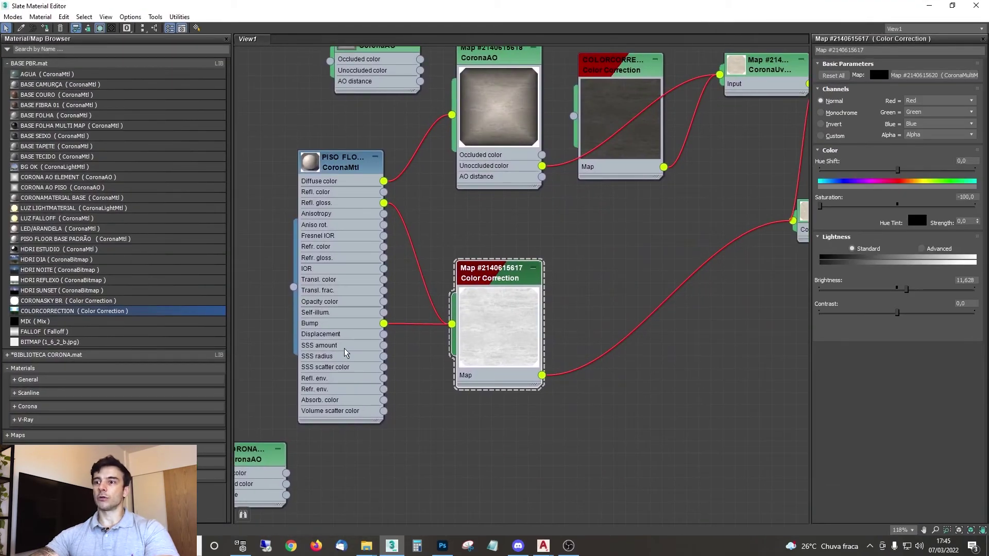
double_click(364, 180)
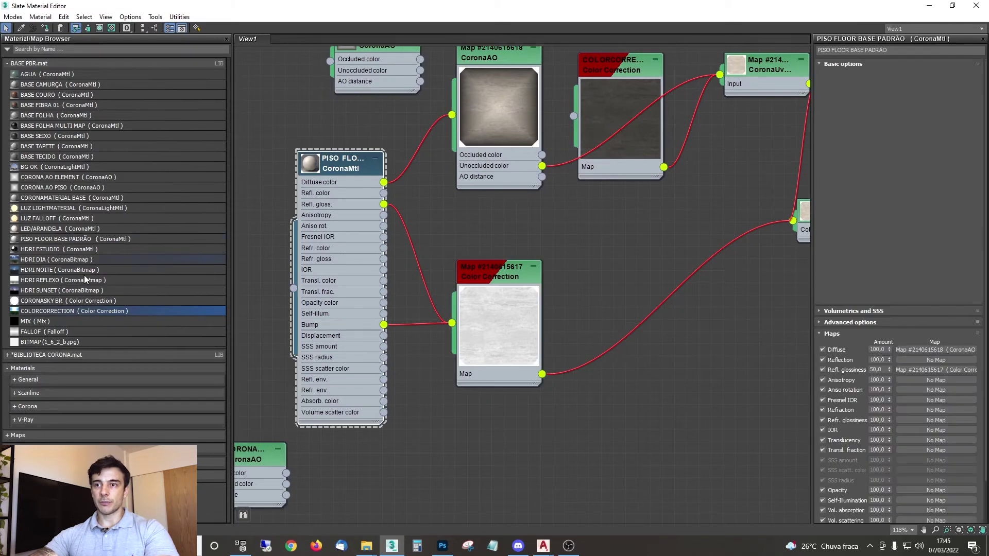
scroll(594, 311, "down", 10)
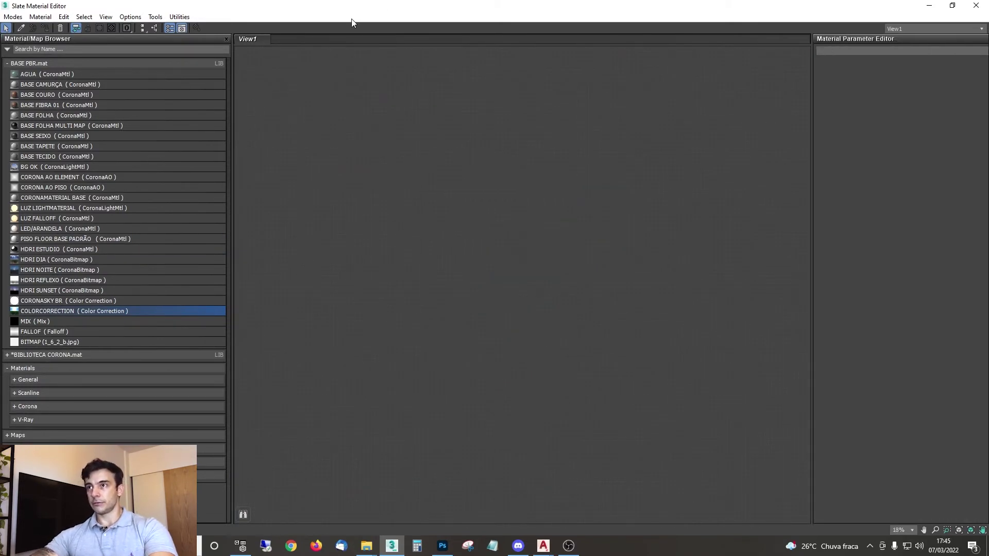
double_click(354, 8)
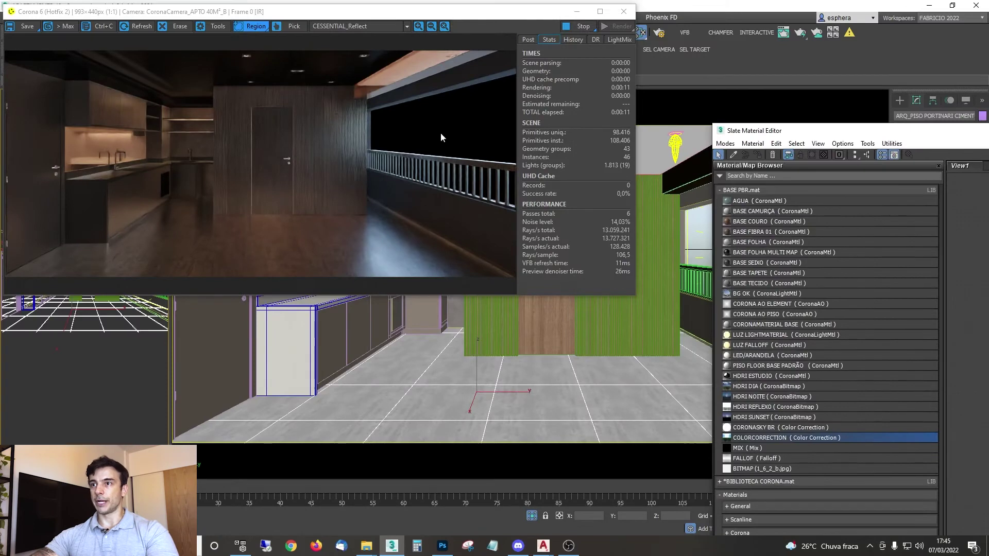
Step: Stop the interactive render and display its BEAUTY element
left_click(584, 27)
left_click(362, 27)
left_click(339, 34)
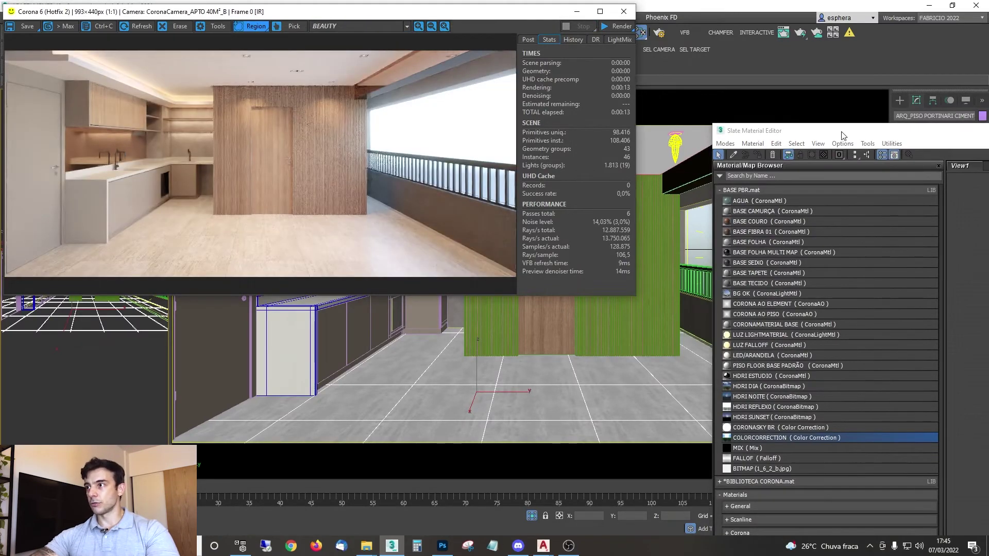
Step: Maximize the material editor and add HDRI ESTUDIO, HDRI DIA, HDRI NOITE, HDRI REFLEXO and HDRI SUNSET from the BASE PBR library to View1
left_click_drag(843, 136, 241, 1)
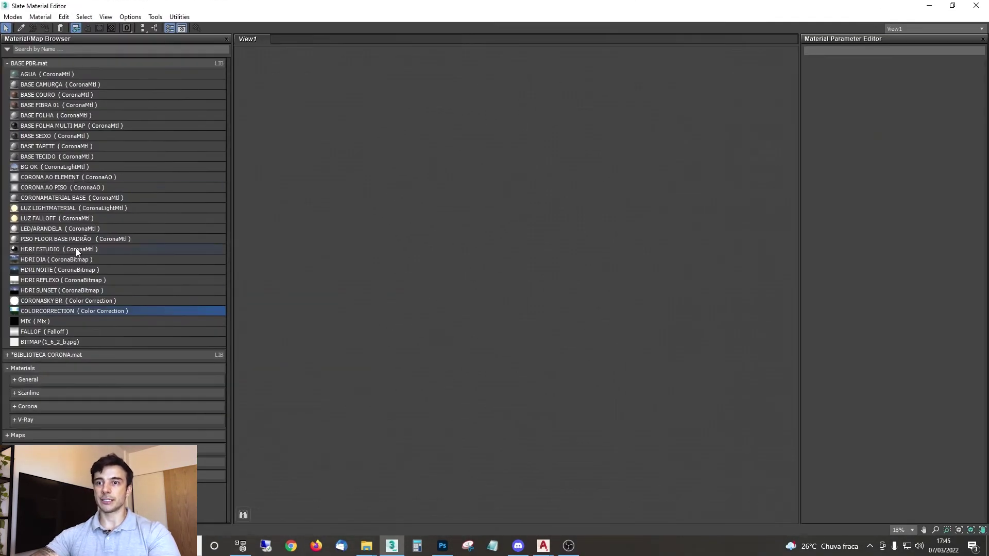
left_click_drag(36, 251, 364, 152)
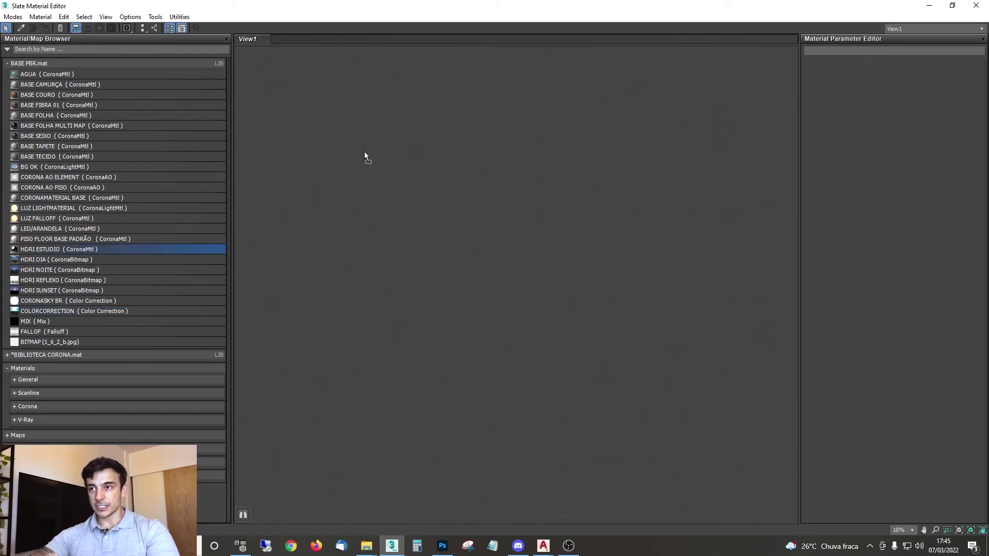
left_click_drag(37, 261, 355, 207)
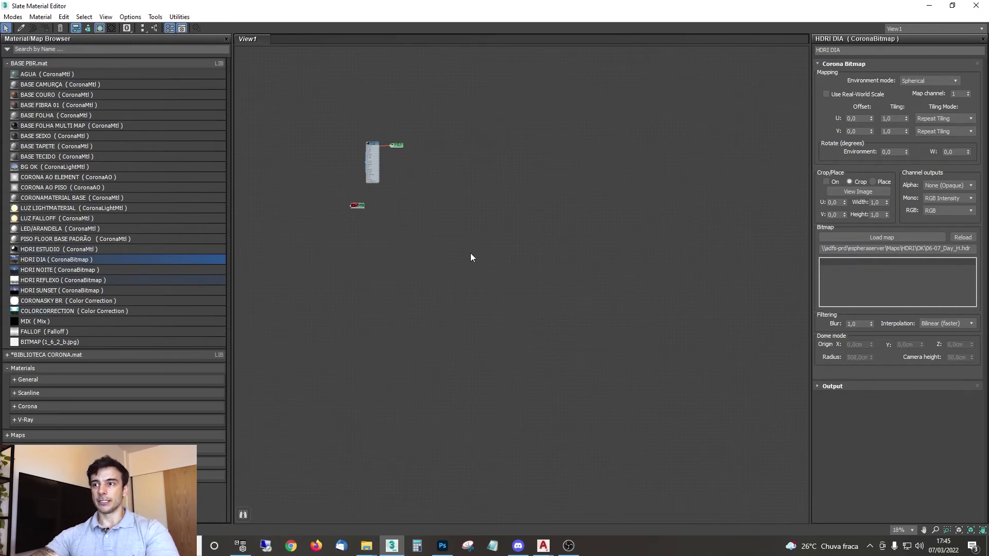
left_click_drag(39, 270, 342, 249)
scroll(342, 249, "up", 5)
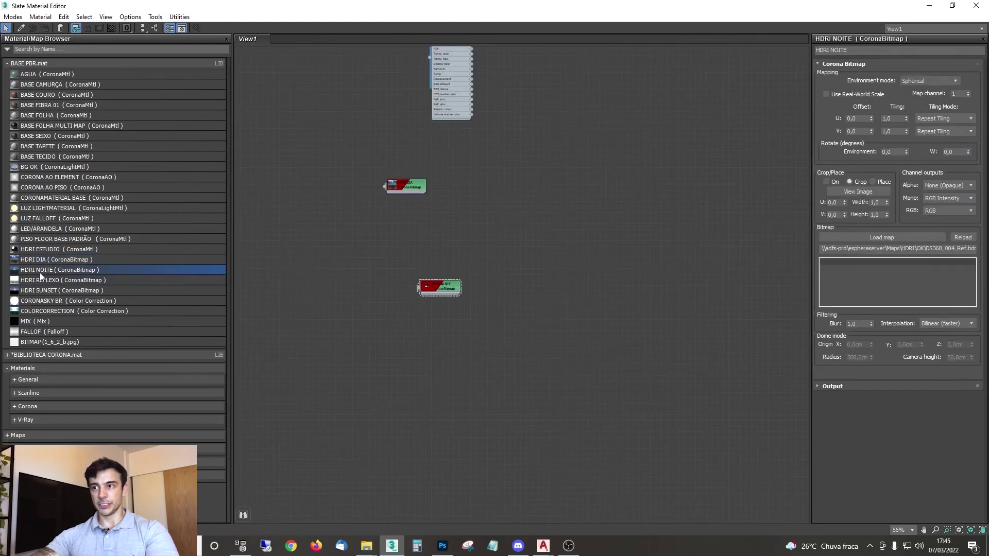
scroll(484, 233, "up", 3)
left_click_drag(73, 281, 407, 251)
left_click_drag(36, 291, 412, 177)
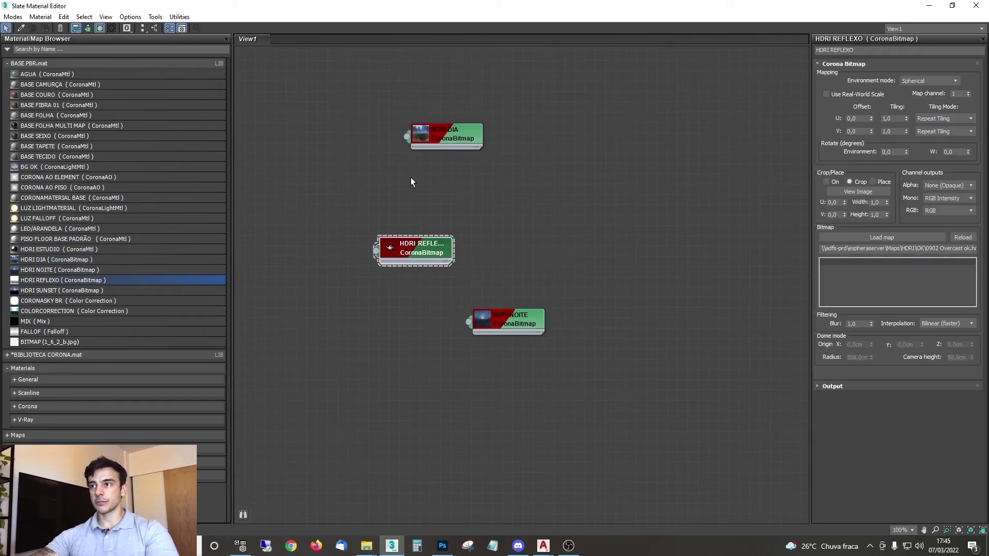
Step: Arrange the HDRI DIA, HDRI SUNSET and HDRI NOITE nodes in a column above HDRI REFLEXO
left_click_drag(505, 320, 432, 205)
scroll(430, 179, "up", 5)
middle_click_drag(428, 163, 444, 178)
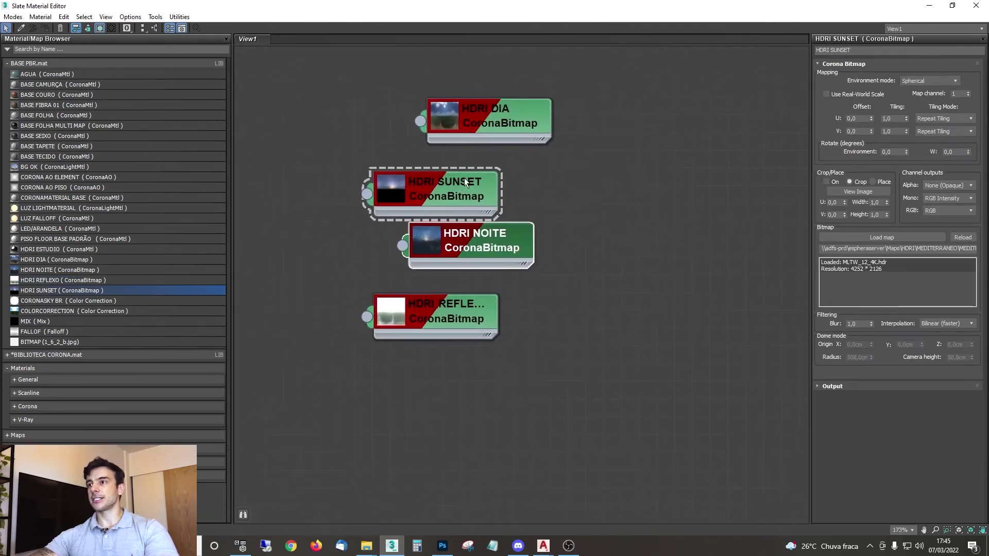
left_click_drag(444, 178, 485, 193)
left_click(496, 126)
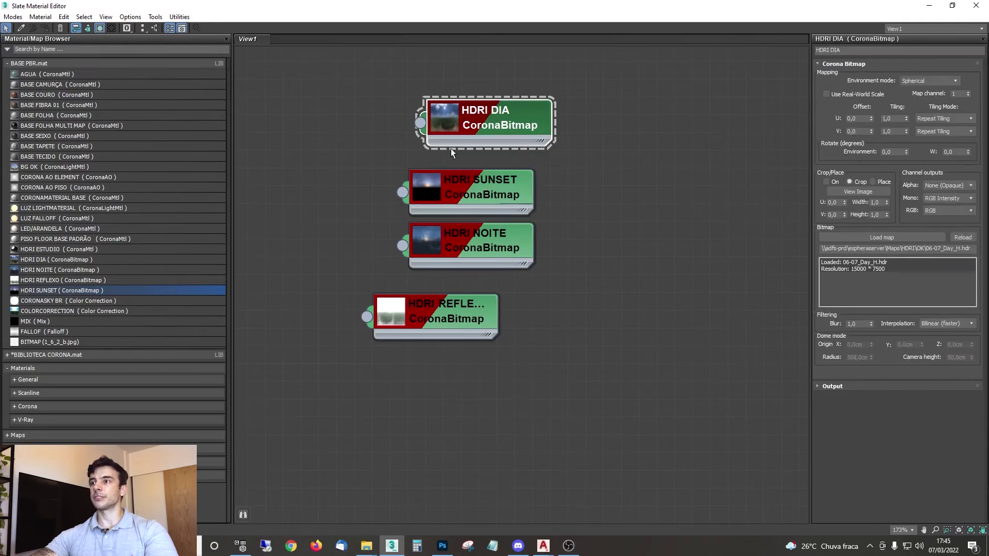
mouse_move(496, 126)
left_mouse_down()
mouse_move(469, 146)
mouse_move(490, 132)
left_mouse_up()
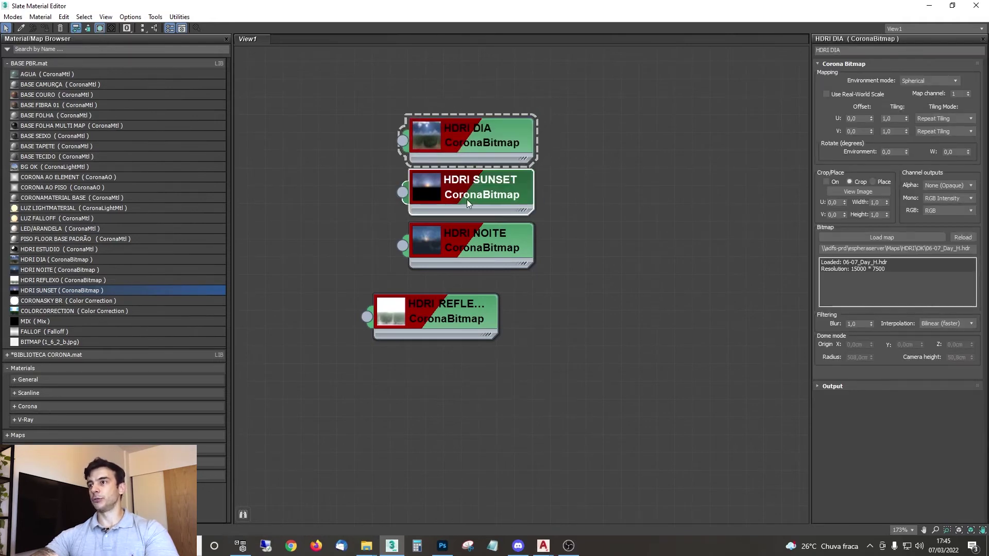
Step: Review the sunset, night and day HDRI bitmap nodes one after another
left_click(463, 202)
left_click(474, 264)
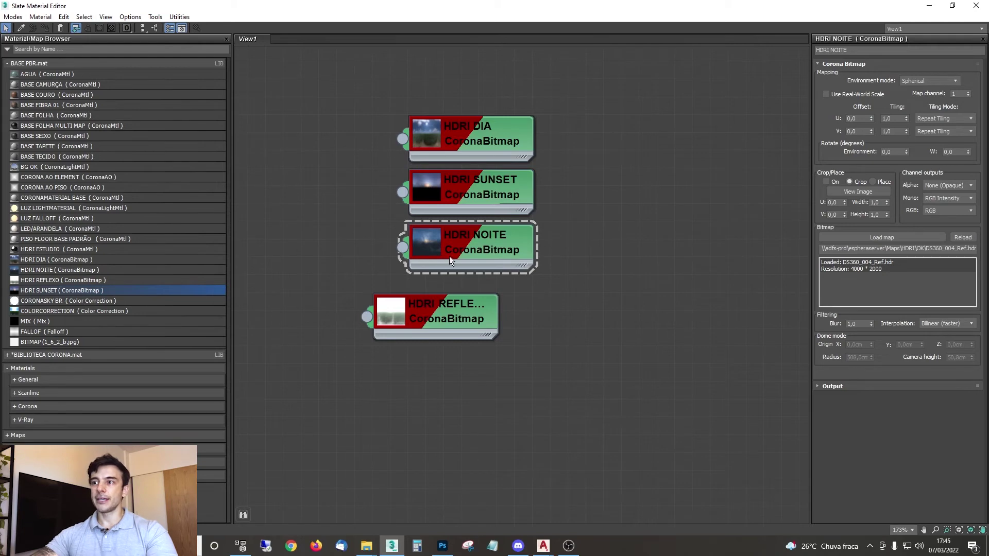
left_click(461, 249)
left_click(468, 182)
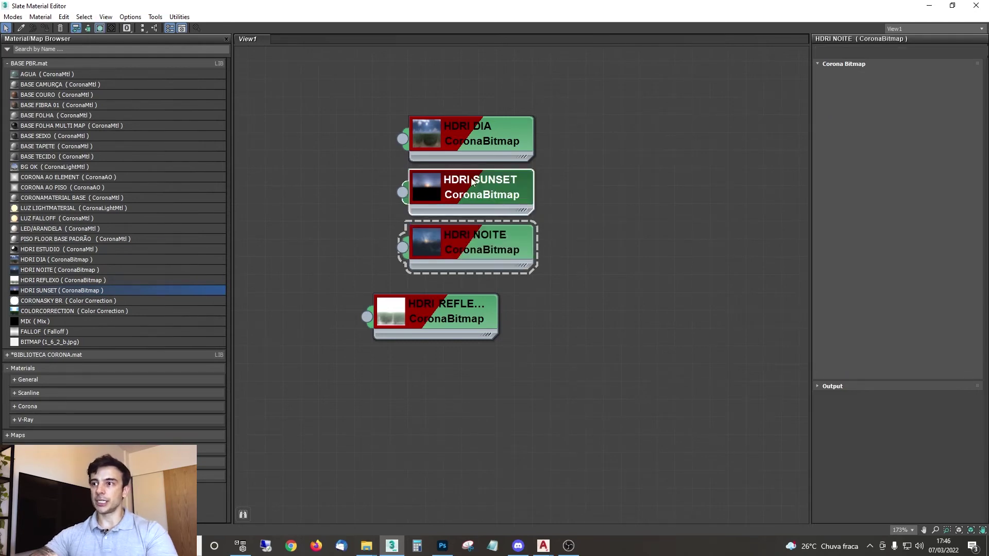
left_click(476, 132)
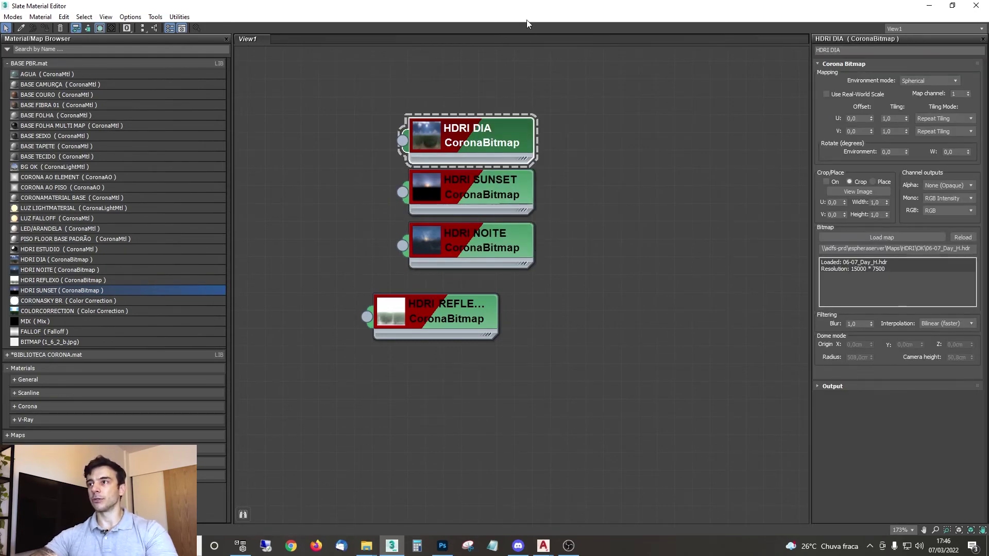
Step: Restore the material editor's size, minimize the frame buffer, and open the HDRI REFLEXO bitmap's parameters
left_click_drag(526, 7, 538, 57)
left_click(577, 12)
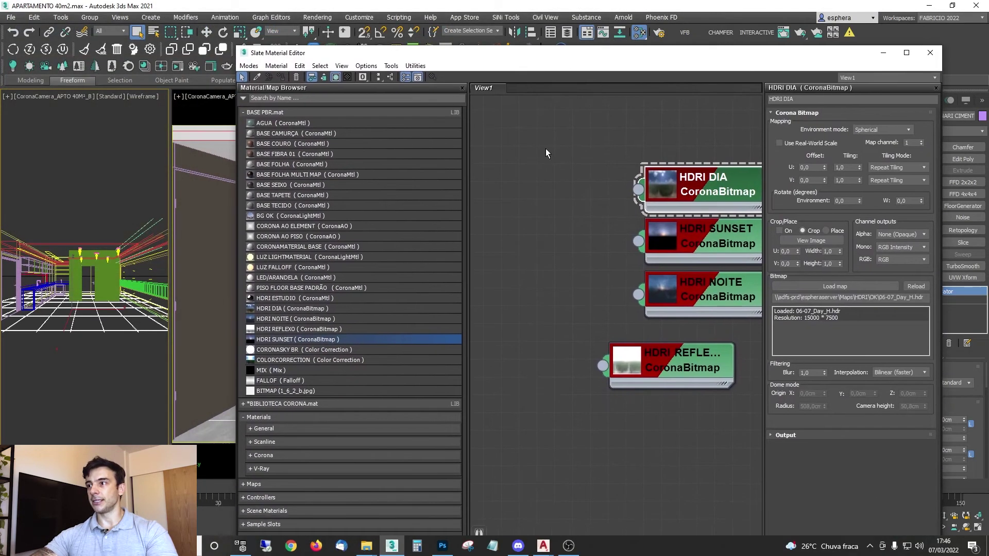
middle_click_drag(561, 227, 563, 151)
double_click(662, 288)
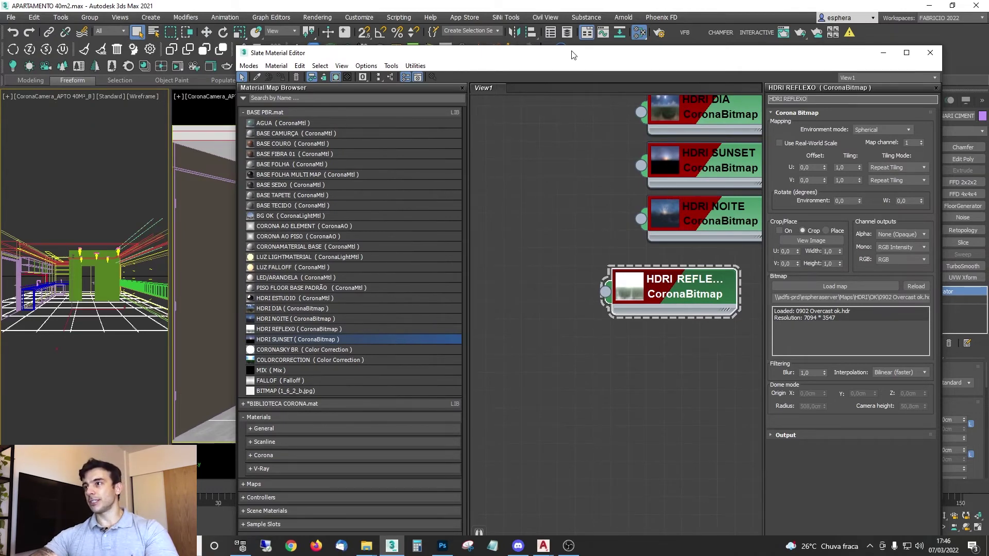
Step: Move the material editor aside and show the Corona Scene Environment and override settings in Render Setup
left_click_drag(562, 56, 988, 28)
left_click(721, 238)
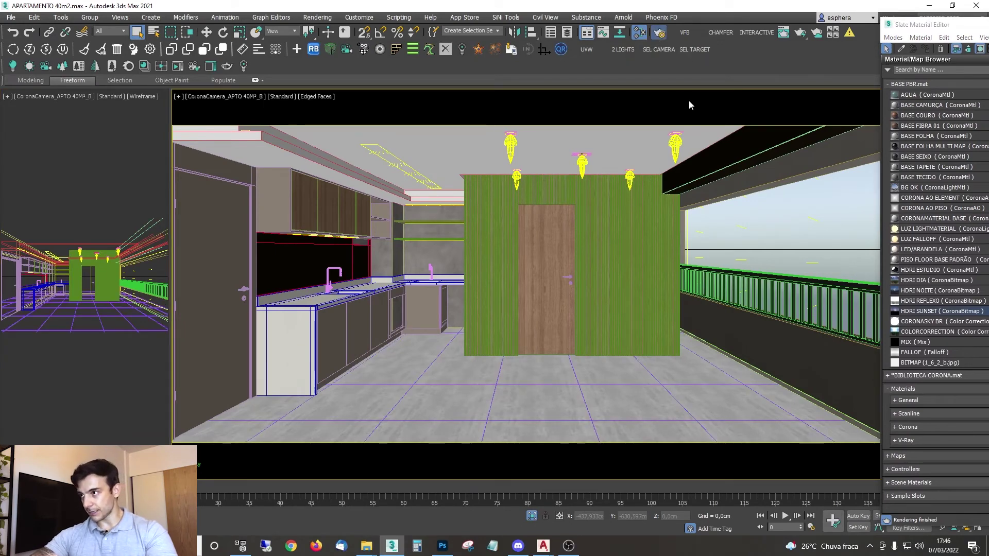
left_click(658, 32)
left_click(70, 121)
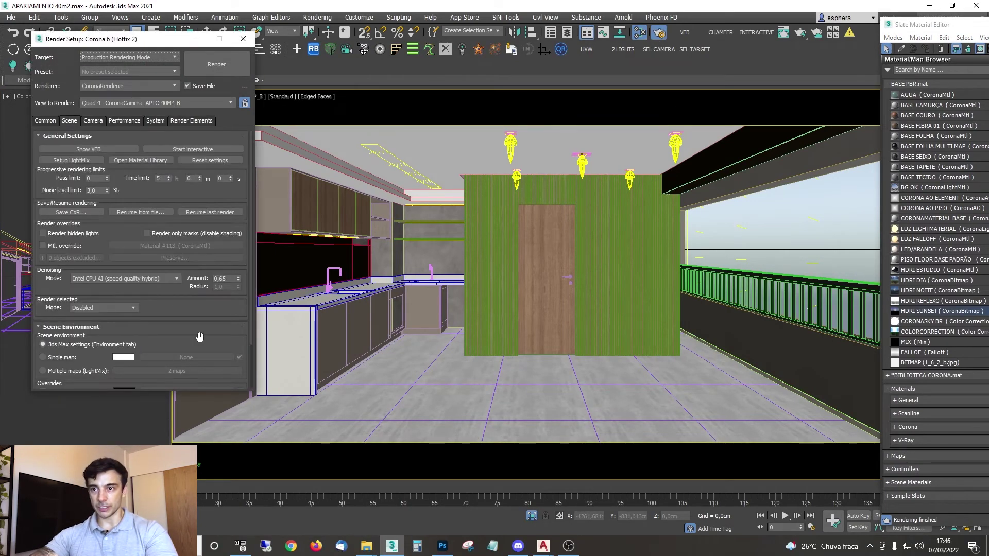
left_click_drag(180, 324, 183, 268)
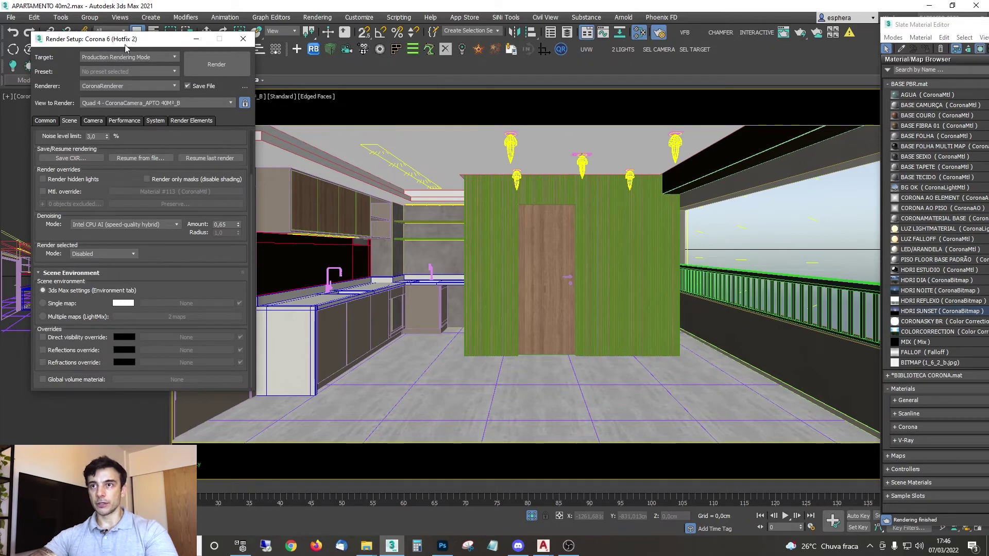
left_click_drag(125, 46, 331, 16)
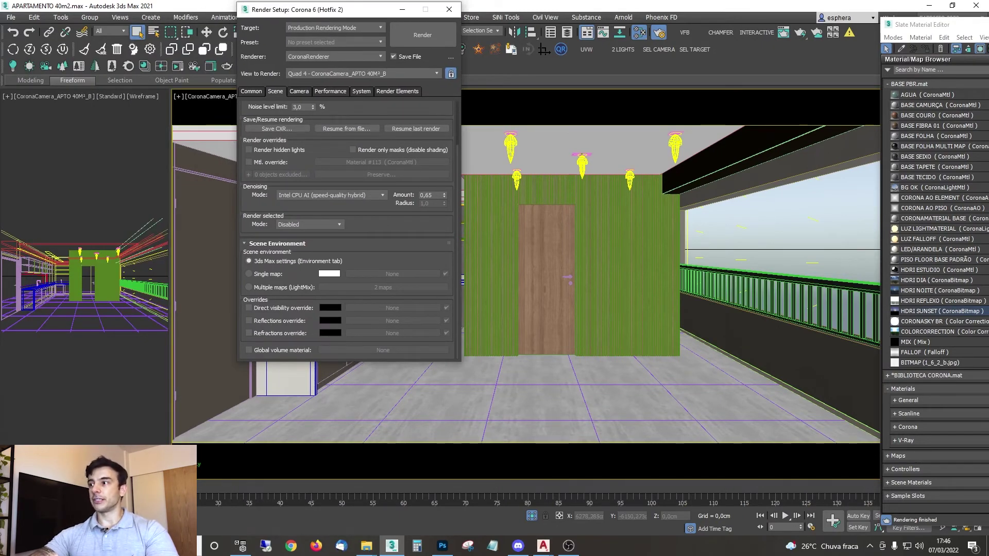
Step: Open the environment settings and bring the Skylight environment CoronaSky map into the maximized material editor below the HDRI nodes
left_click_drag(988, 25, 725, 1)
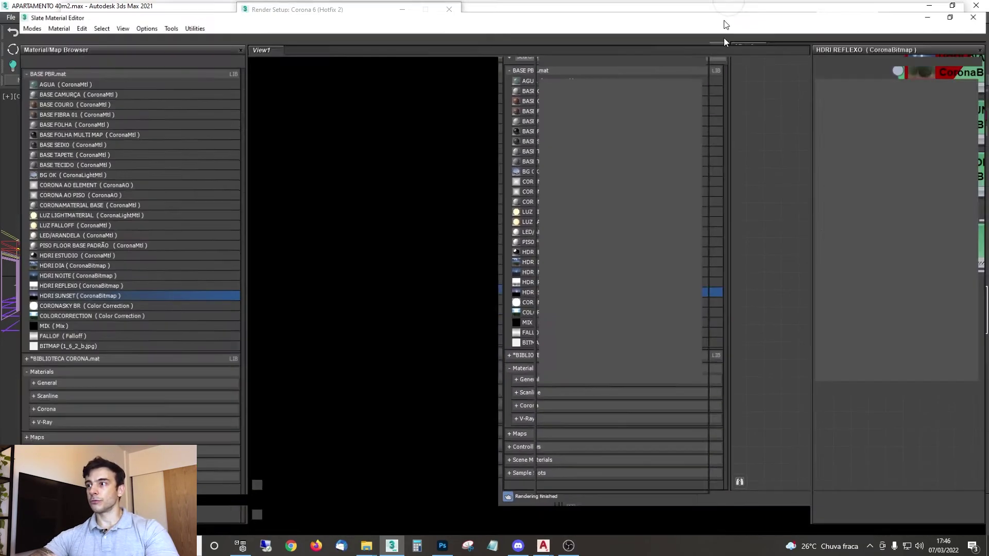
key("8")
left_click_drag(731, 209, 524, 386)
left_click(472, 301)
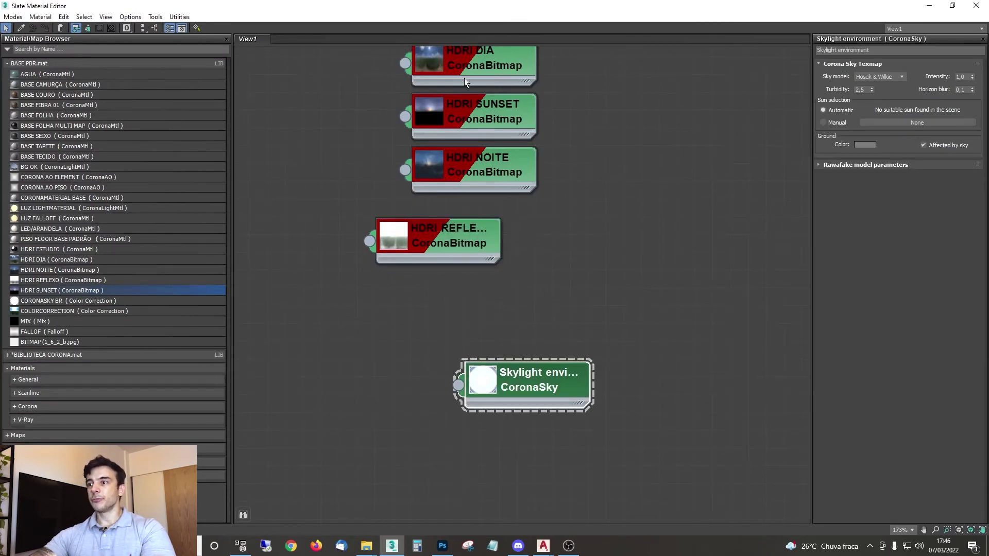
Step: Restore the material editor's size, close the environment settings, and move Render Setup and the editor aside
left_click_drag(943, 5, 988, 14)
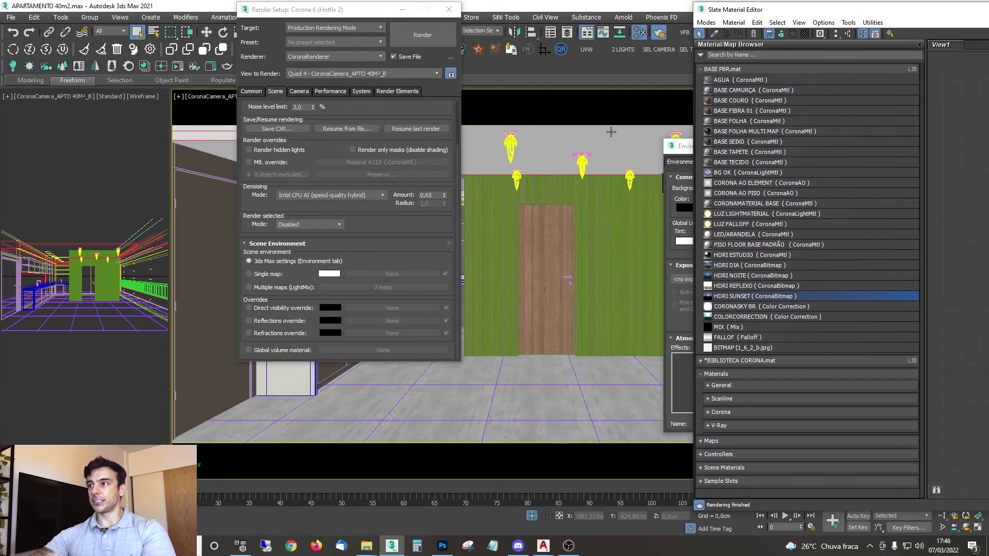
left_click(685, 154)
left_click(829, 146)
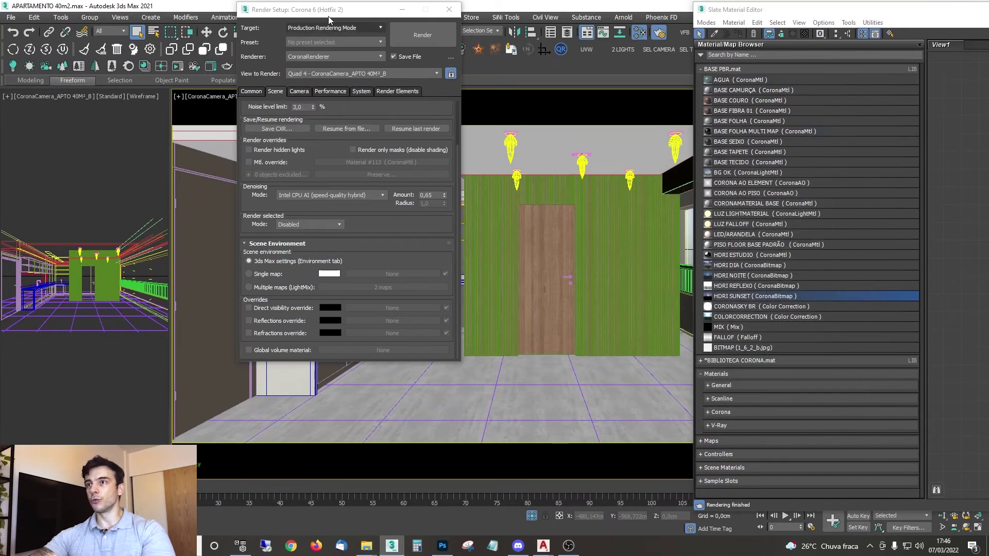
left_click_drag(330, 10, 321, 35)
left_click_drag(741, 10, 849, 67)
Step: Reopen the frame buffer, compare the CESSENTIAL_Reflect and BEAUTY elements, and examine the balcony railing up close
left_click(684, 32)
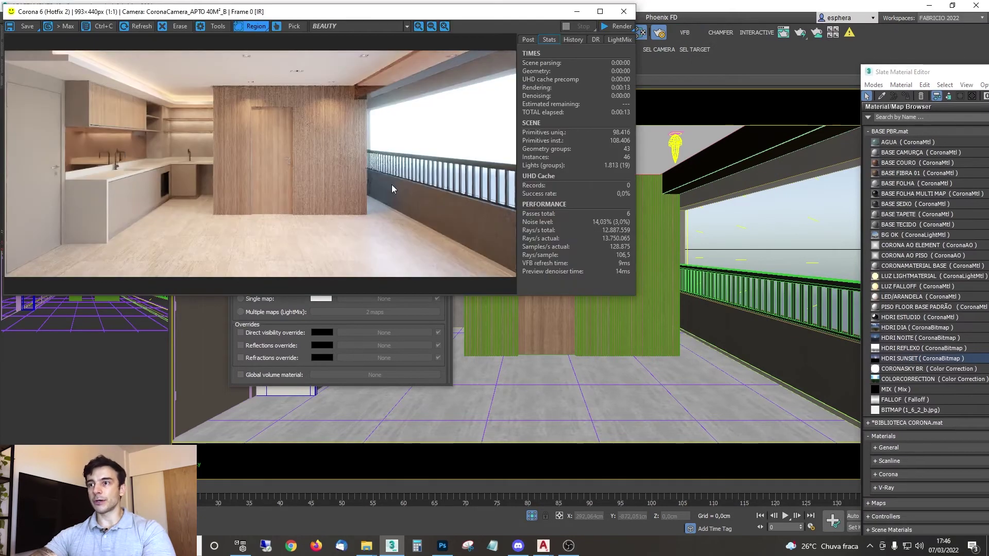
left_click(333, 28)
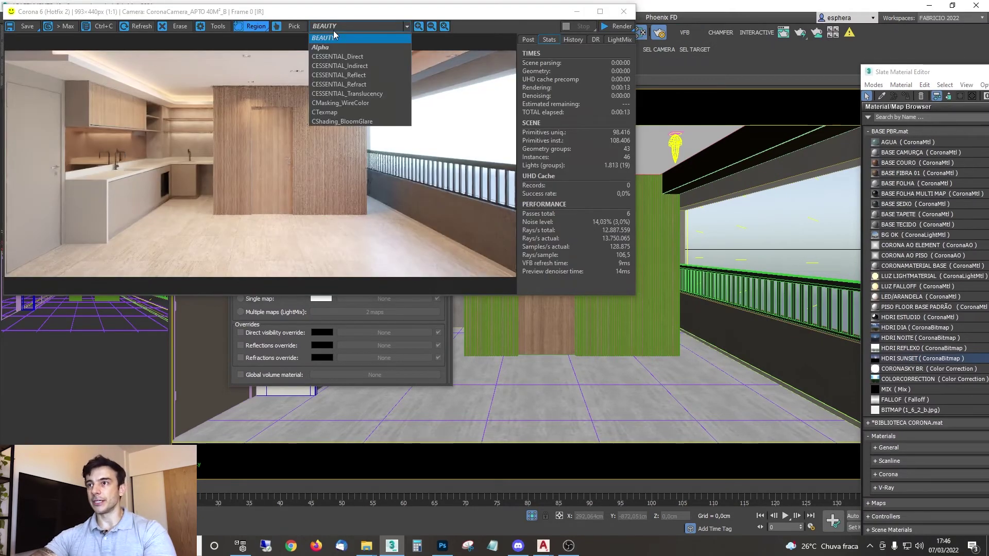
left_click(342, 77)
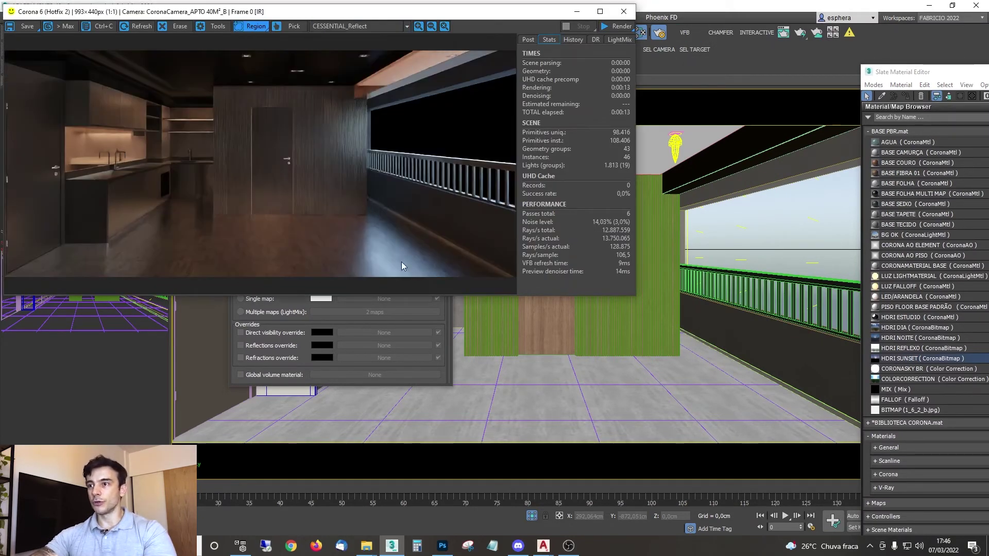
left_click(357, 27)
left_click(342, 37)
scroll(468, 195, "up", 2)
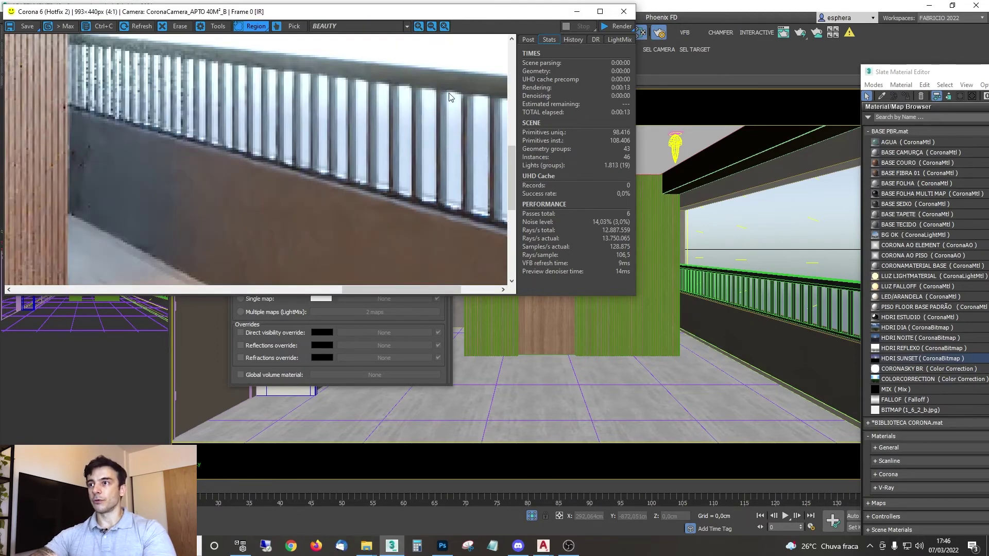
scroll(449, 97, "down", 1)
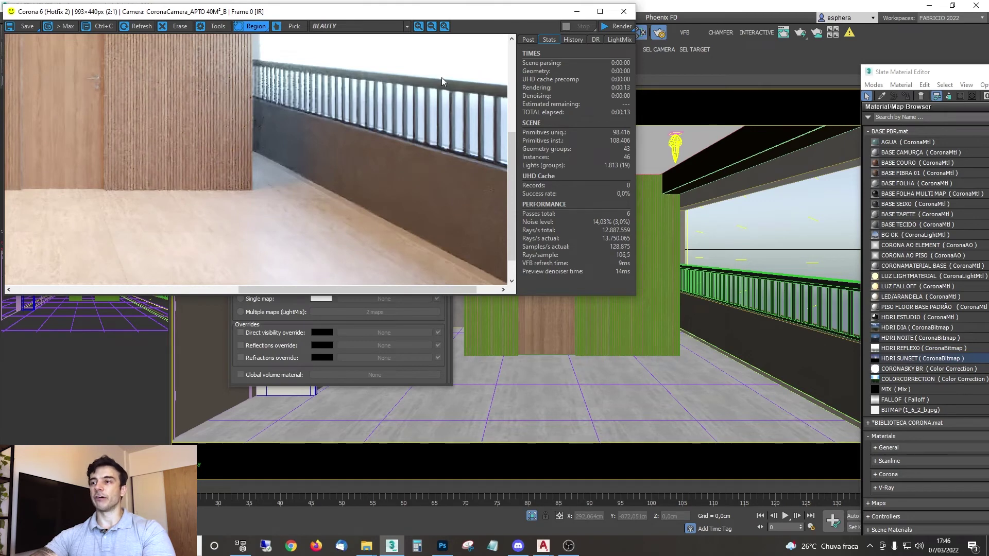
Step: Zoom out to the whole apartment render and show its CESSENTIAL_Reflect element
scroll(422, 124, "down", 1)
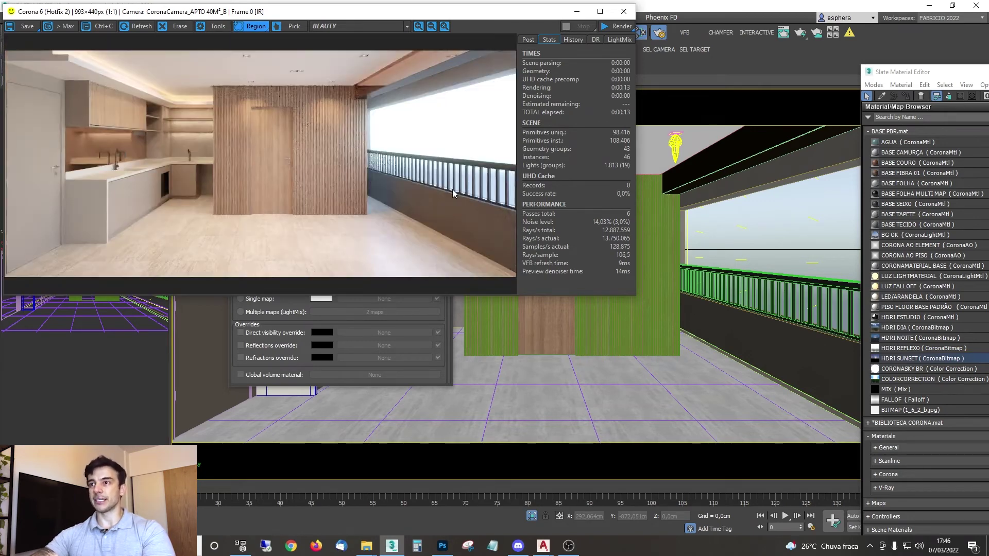
left_click(340, 26)
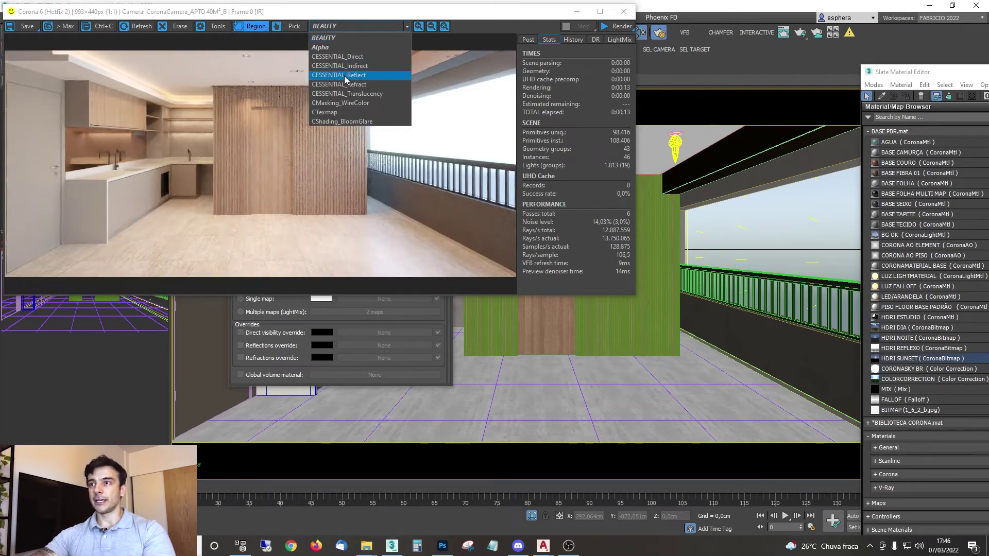
left_click(344, 76)
Step: Enable the Reflections override in the Corona scene environment and assign the HDRI REFLEXO map to it as an instance
left_click_drag(988, 72, 742, 0)
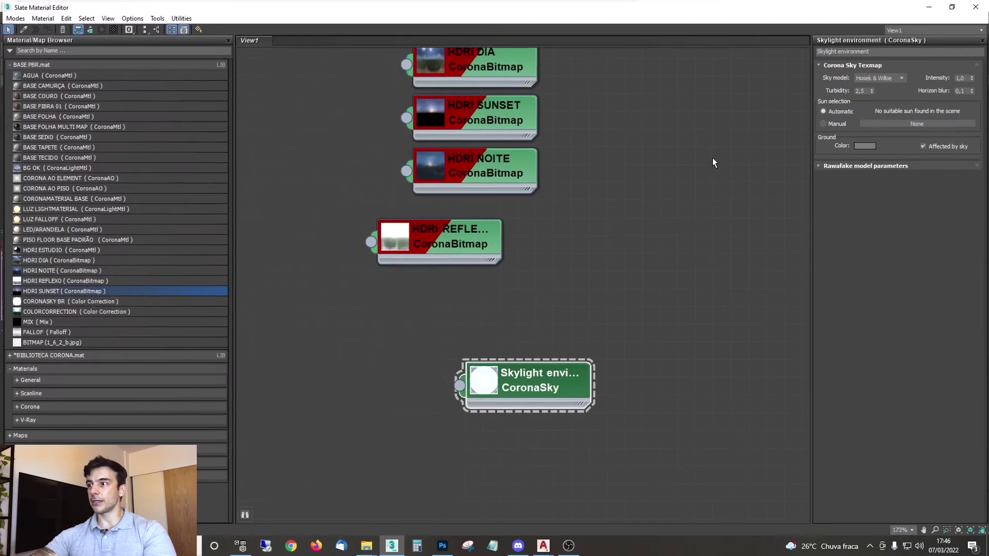
left_click_drag(308, 2, 716, 57)
left_click(237, 384)
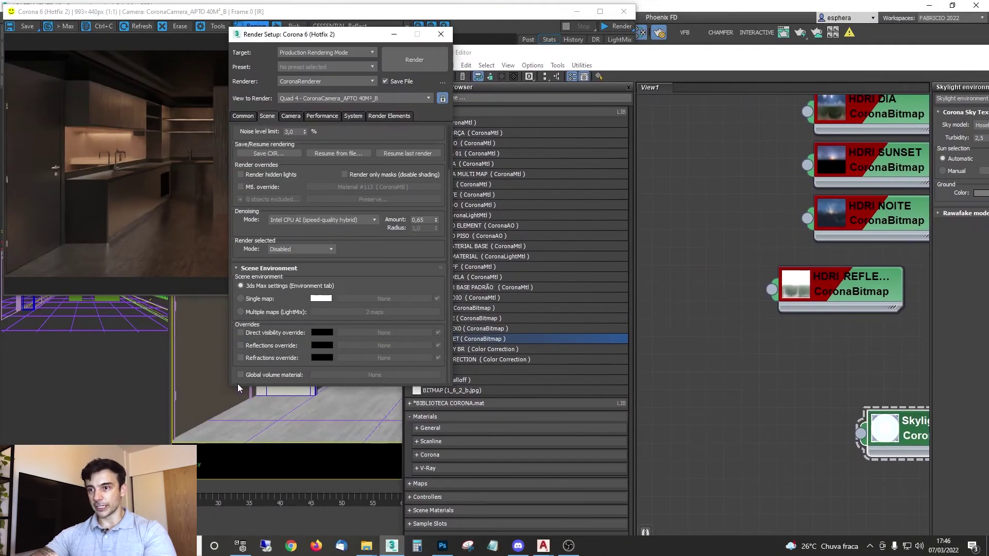
left_click(240, 345)
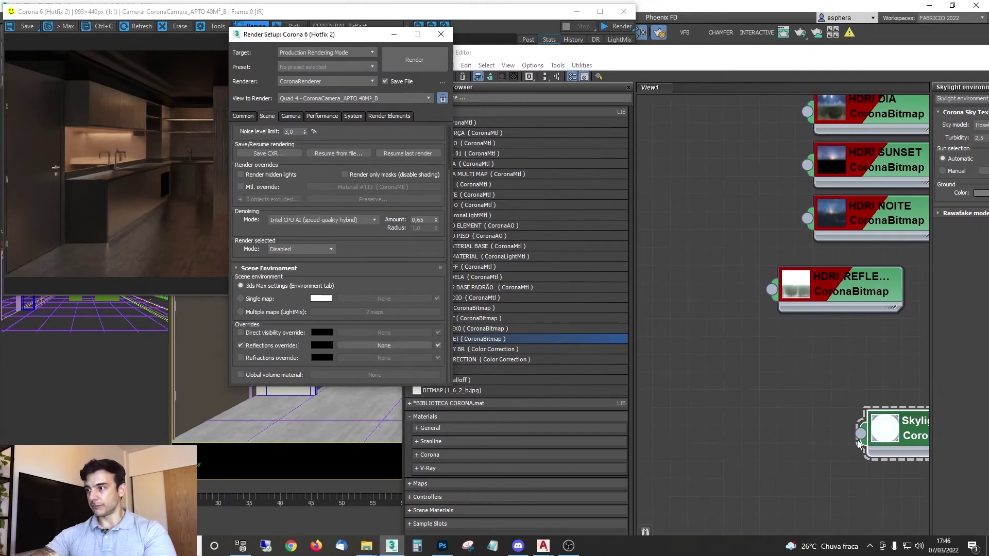
left_click_drag(771, 290, 360, 344)
key("Return")
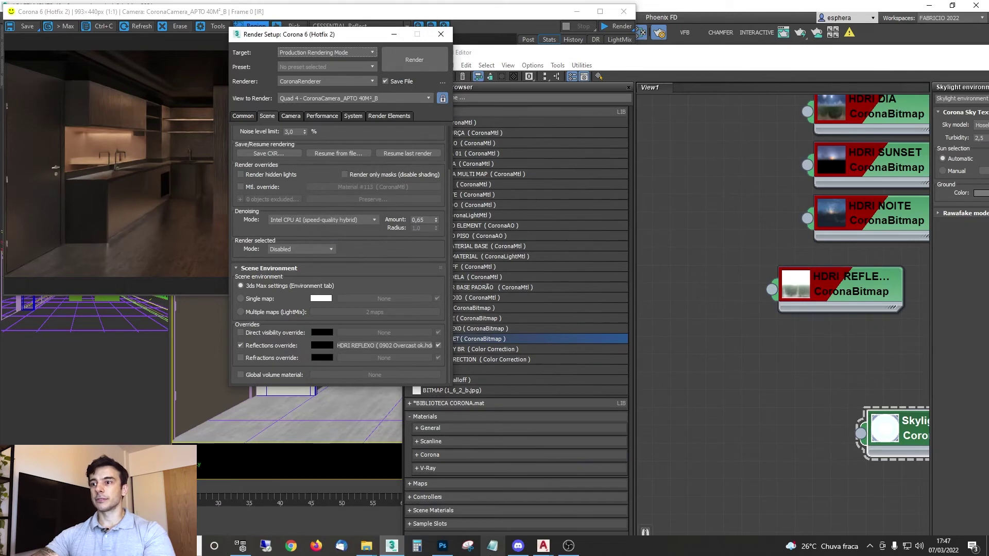
Step: Bring the material editor forward, show the HDRI REFLEXO parameters, and maximize the editor
left_click_drag(737, 55, 640, 47)
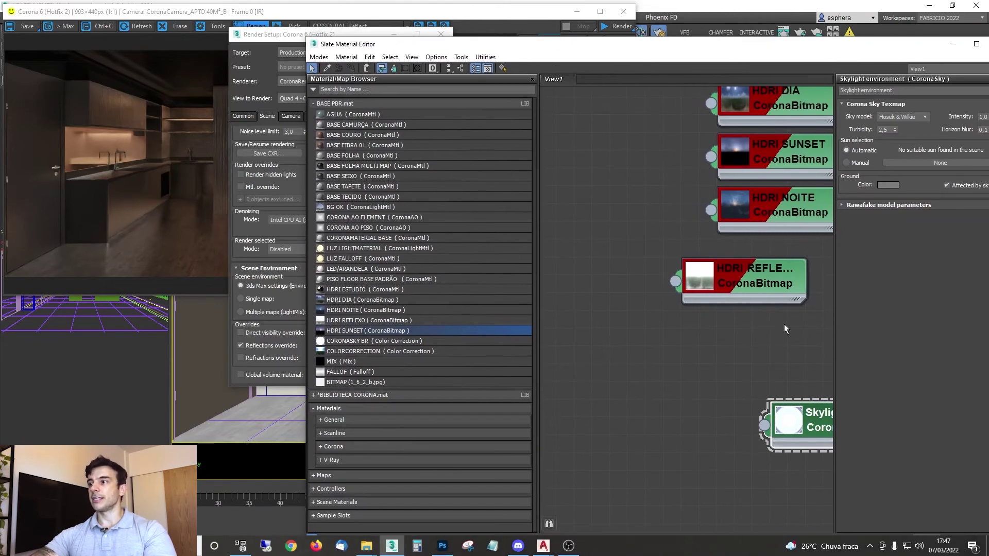
left_click(758, 280)
double_click(716, 47)
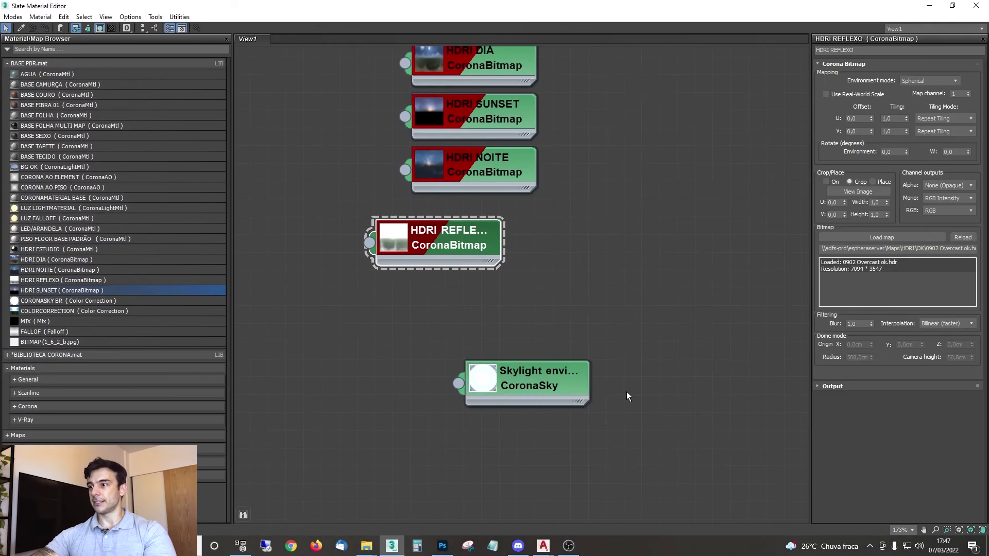
Step: Expand the HDRI REFLEXO output settings and try RGB levels of 25 and 5
left_click(848, 390)
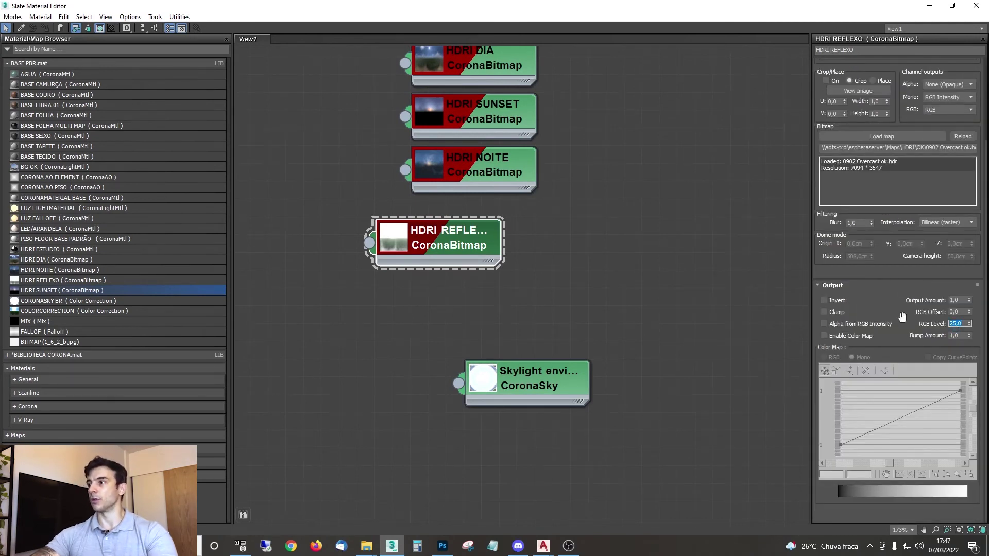
type("25")
key("Return")
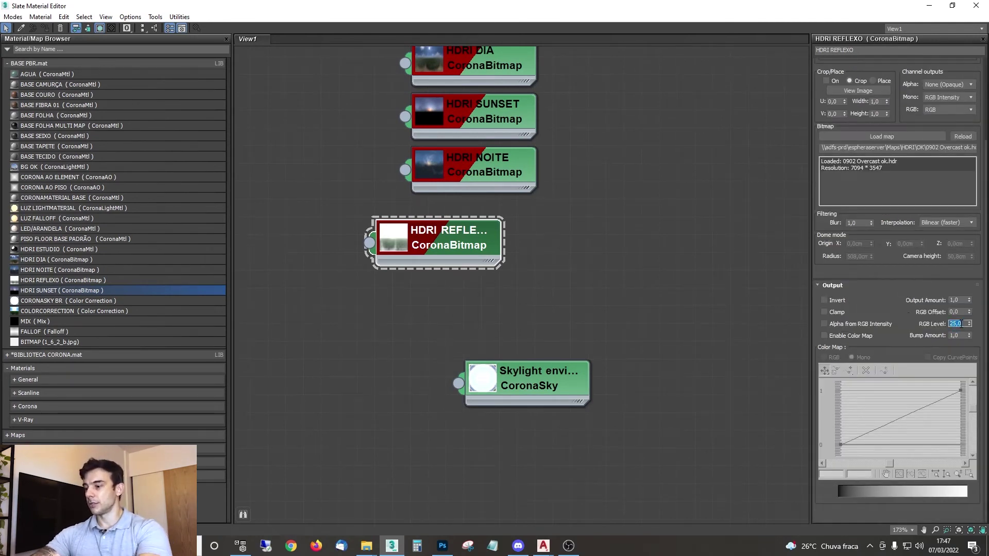
type("10")
key("Return")
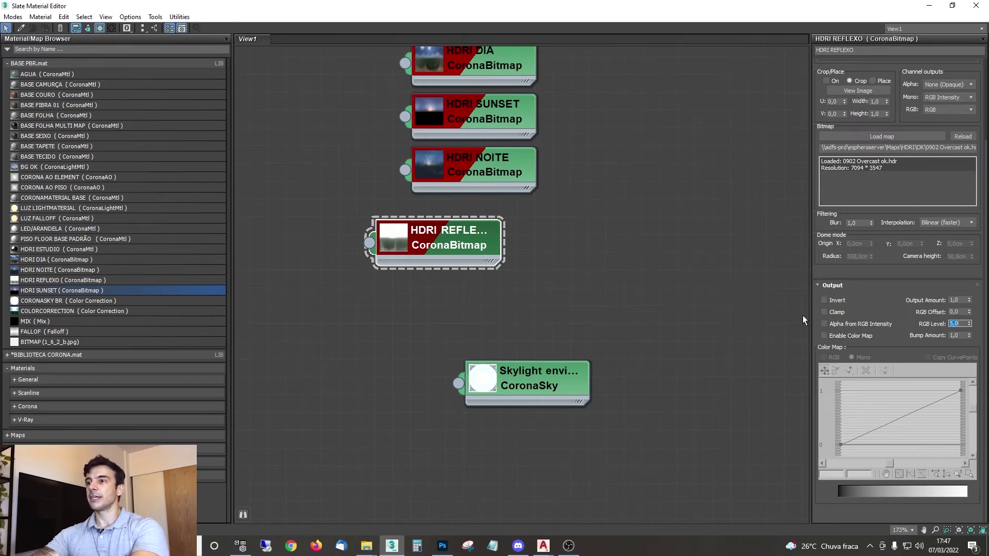
Step: Enlarge the HDRI REFLEXO node preview and set the map's RGB level to 1
double_click(400, 239)
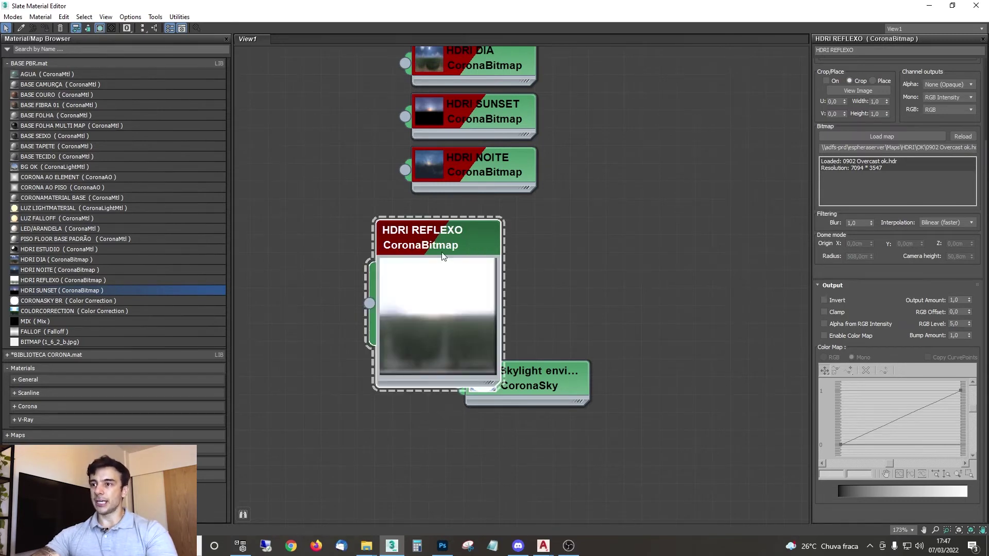
double_click(955, 324)
type("1")
key("Return")
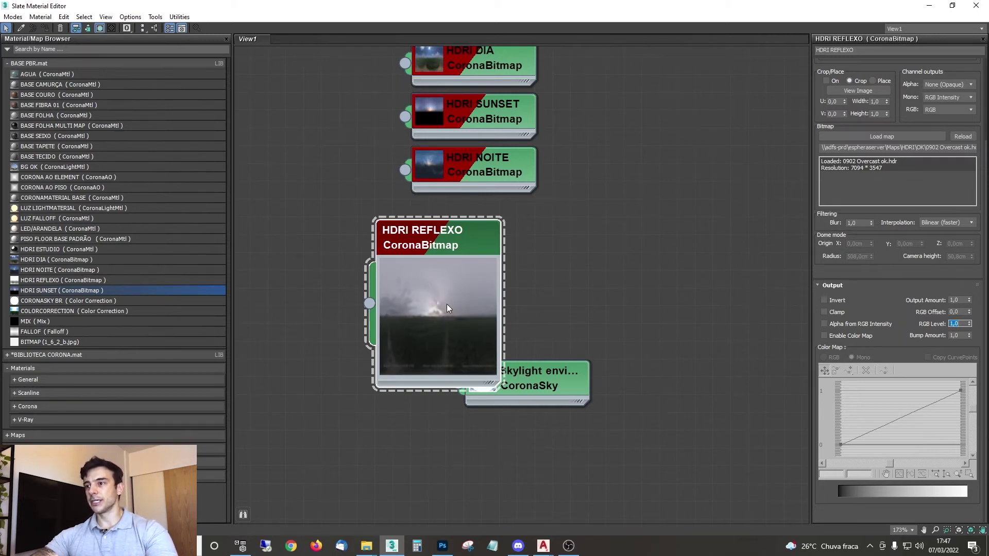
Step: Enlarge the Skylight environment preview and arrange that node beside HDRI REFLEXO to compare the two maps
left_click_drag(436, 237, 365, 218)
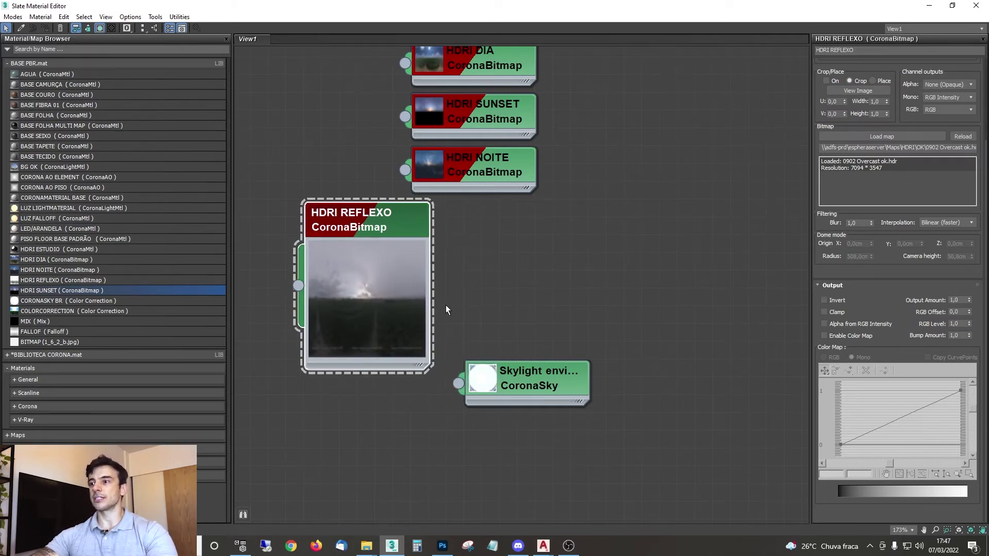
double_click(479, 386)
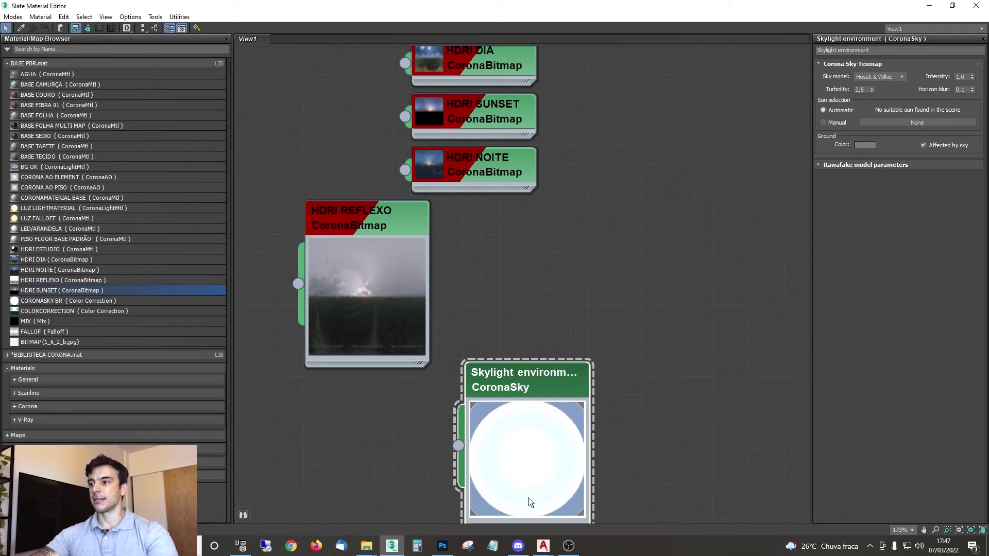
left_click_drag(539, 367, 593, 278)
double_click(348, 214)
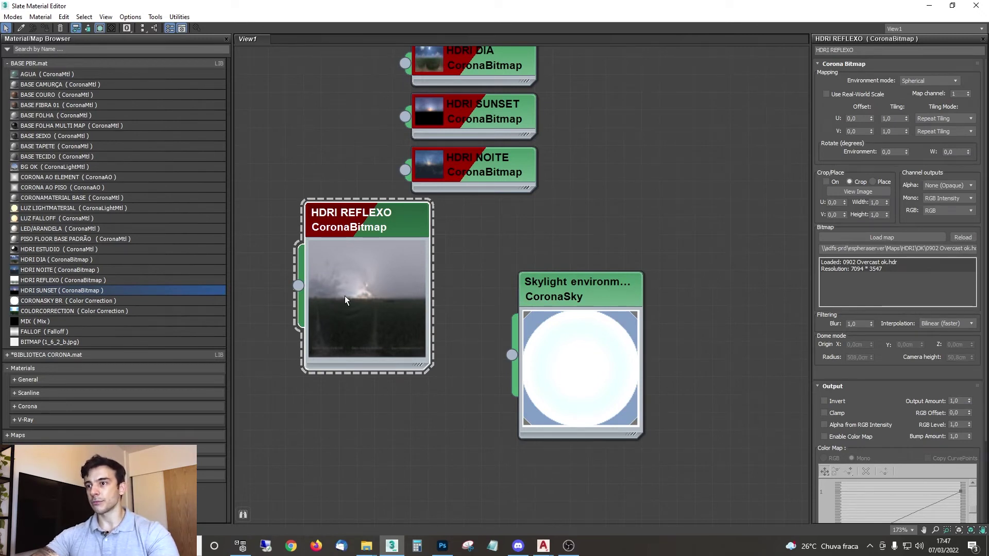
left_click_drag(360, 233, 404, 261)
left_click(535, 248)
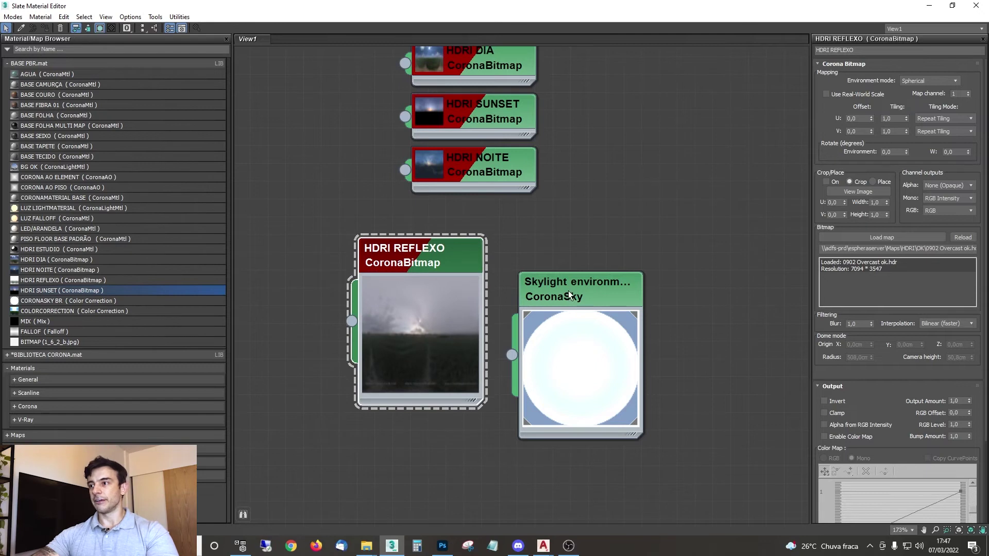
mouse_move(569, 295)
left_mouse_down()
mouse_move(573, 261)
mouse_move(577, 281)
left_mouse_up()
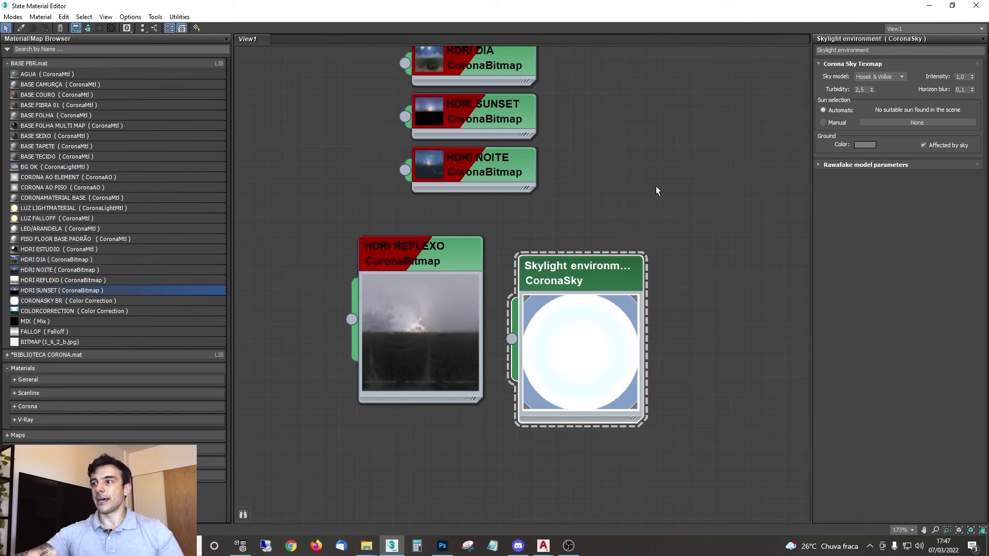
Step: Place the HDRI REFLEXO node directly below HDRI NOITE and move the Skylight environment node farther away from it
left_click_drag(404, 264, 387, 281)
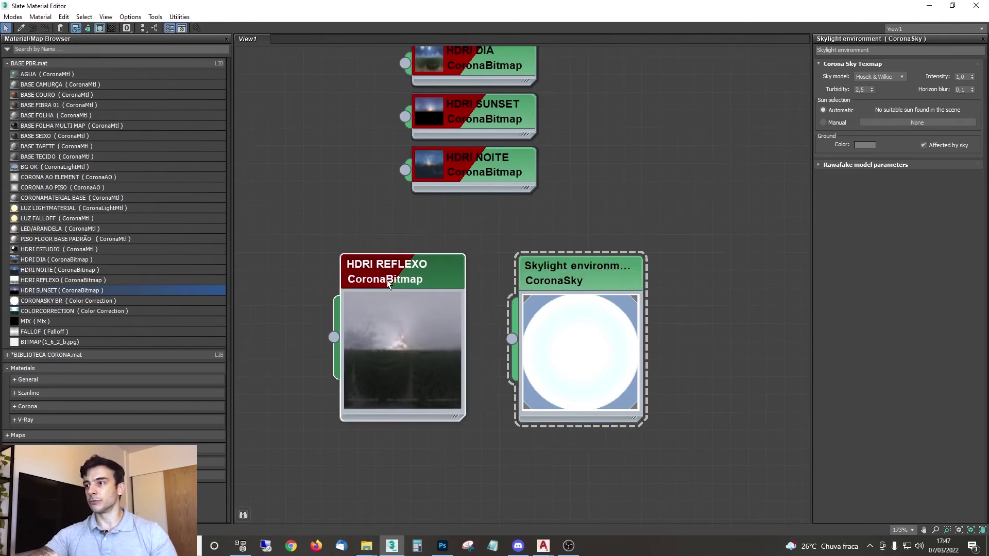
left_click_drag(562, 272, 580, 272)
left_click_drag(434, 273, 466, 208)
left_click_drag(614, 282, 685, 283)
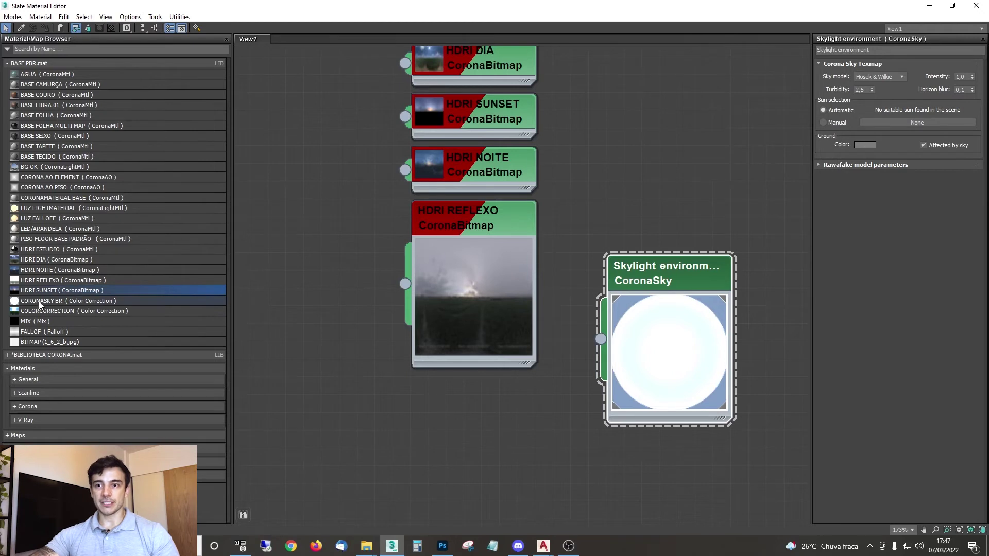
Step: Bring the CORONASKY BR Color Correction map from the library into the view below HDRI REFLEXO and open its parameters
left_click_drag(40, 306, 406, 467)
left_click(707, 294)
middle_click_drag(637, 308, 630, 186)
double_click(415, 319)
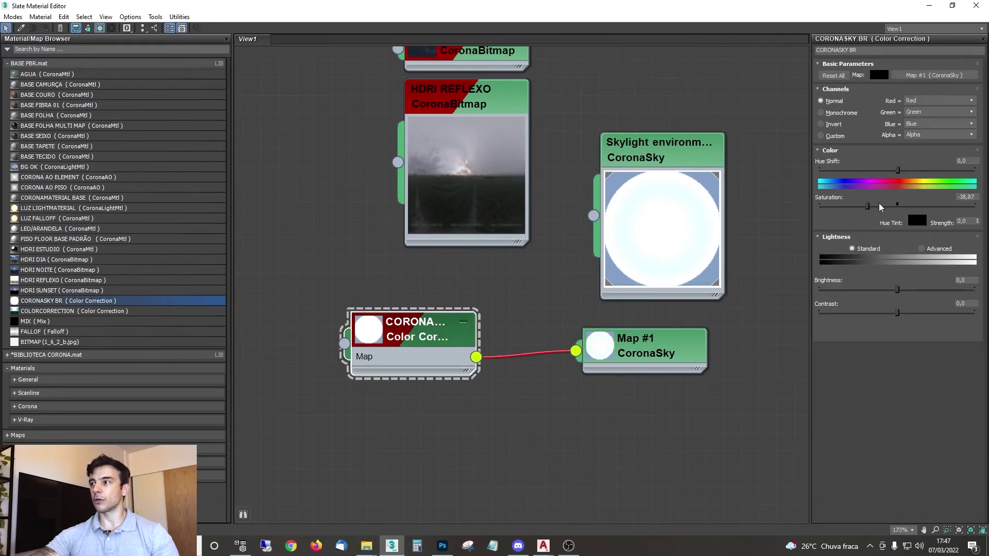
Step: Enlarge the preview of the connected Map #1 CoronaSky and lower the CORONASKY BR saturation to about -31.6
left_click(883, 206)
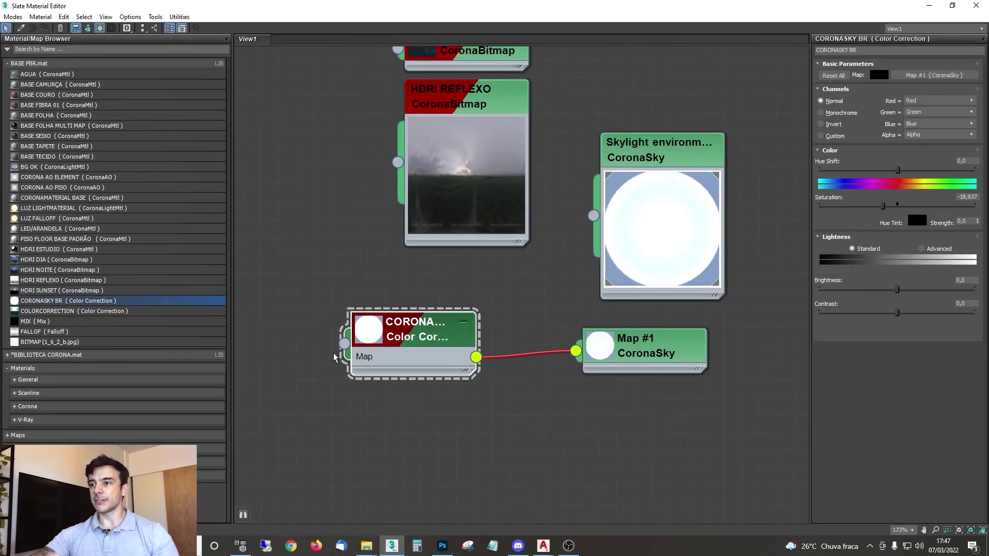
double_click(584, 361)
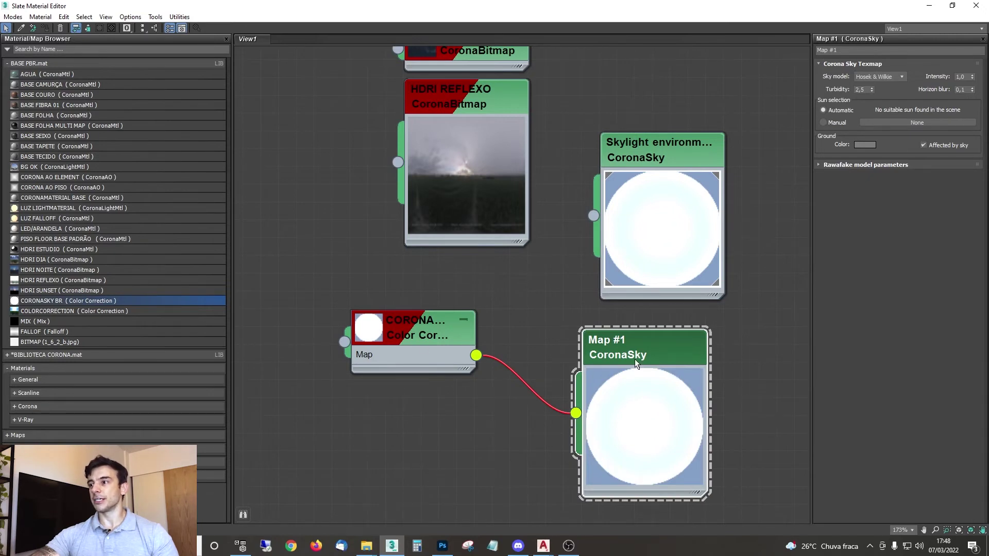
double_click(409, 344)
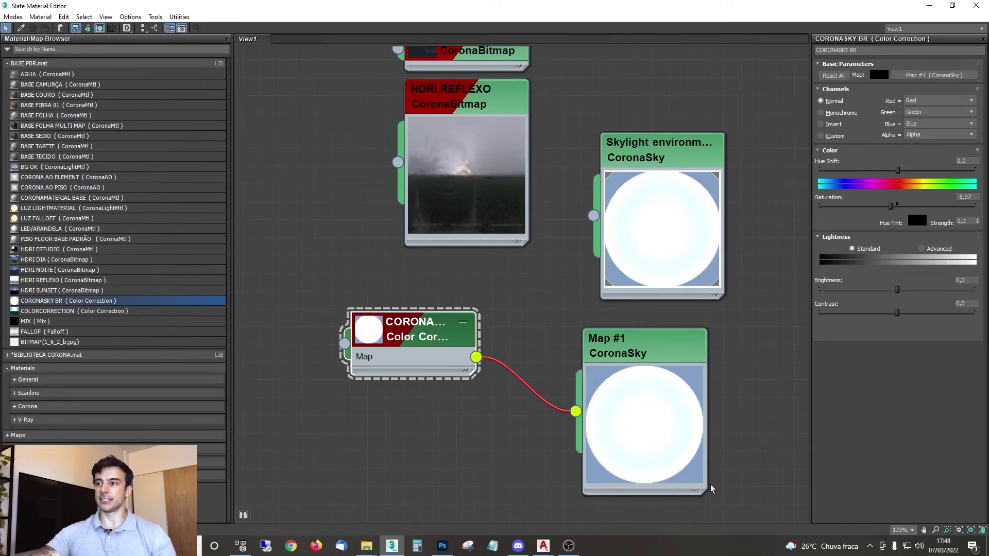
left_click_drag(880, 207, 873, 206)
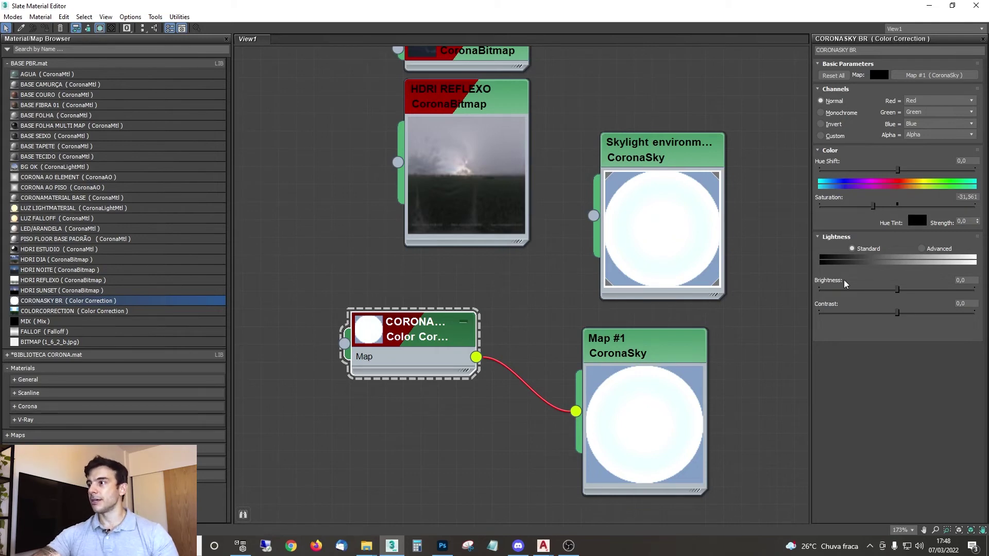
Step: Restore the material editor's size, open the environment settings, and assign CORONASKY BR as an instance to the environment map
double_click(421, 4)
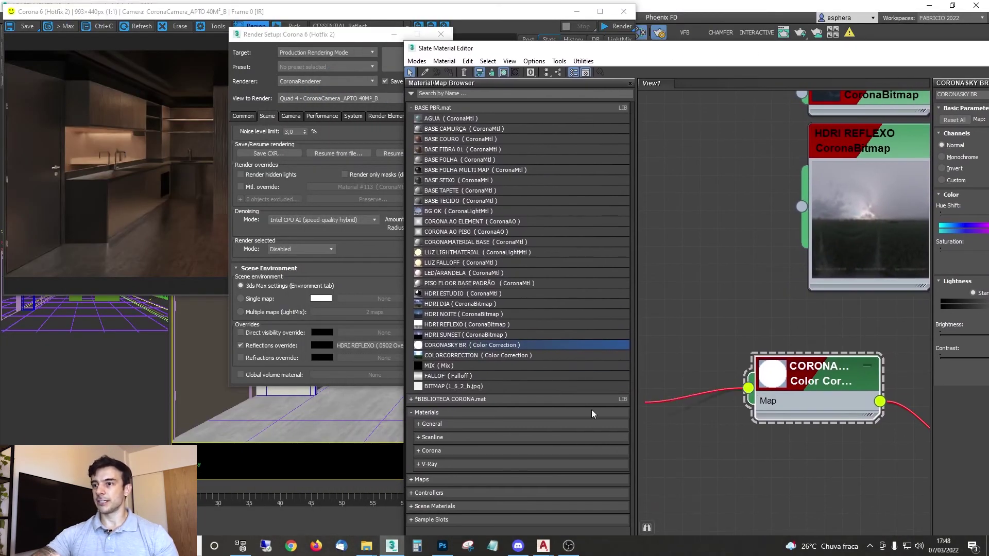
left_click(300, 60)
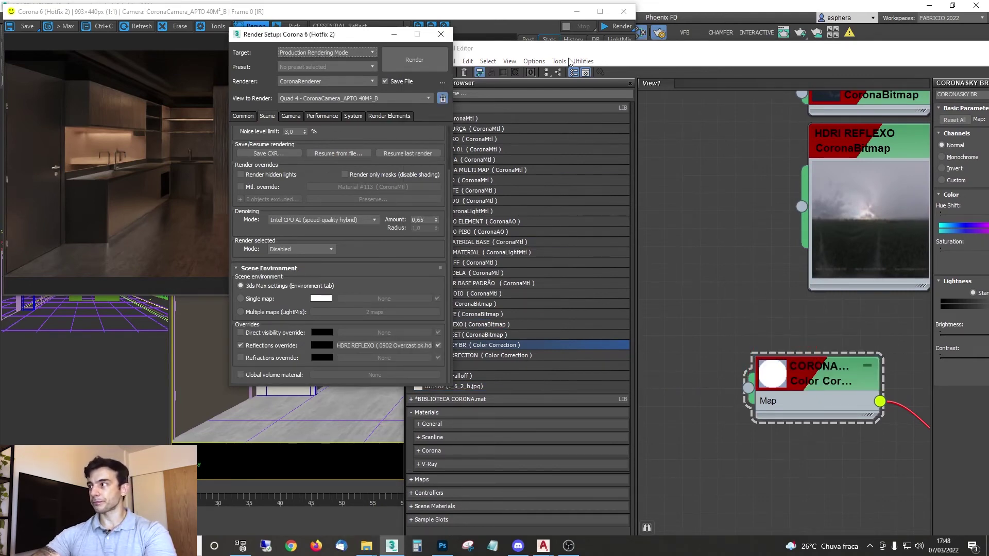
left_click_drag(570, 48, 794, 79)
left_click(553, 237)
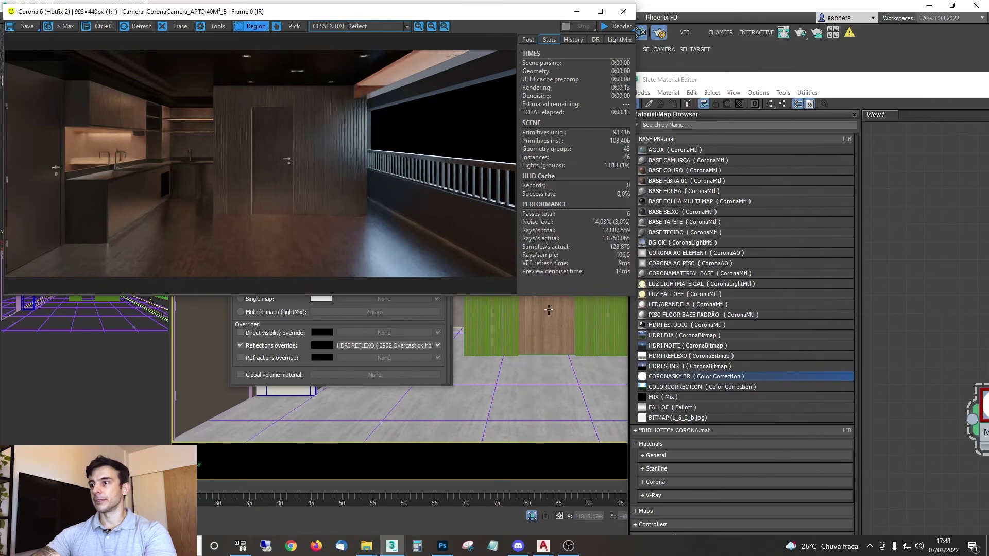
key("8")
left_click_drag(724, 145, 505, 146)
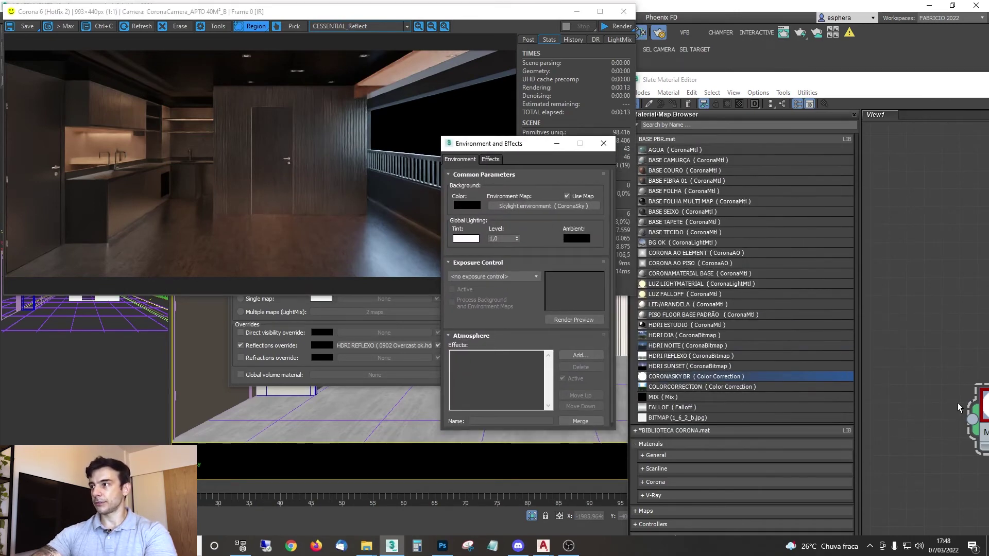
left_click_drag(968, 422, 524, 206)
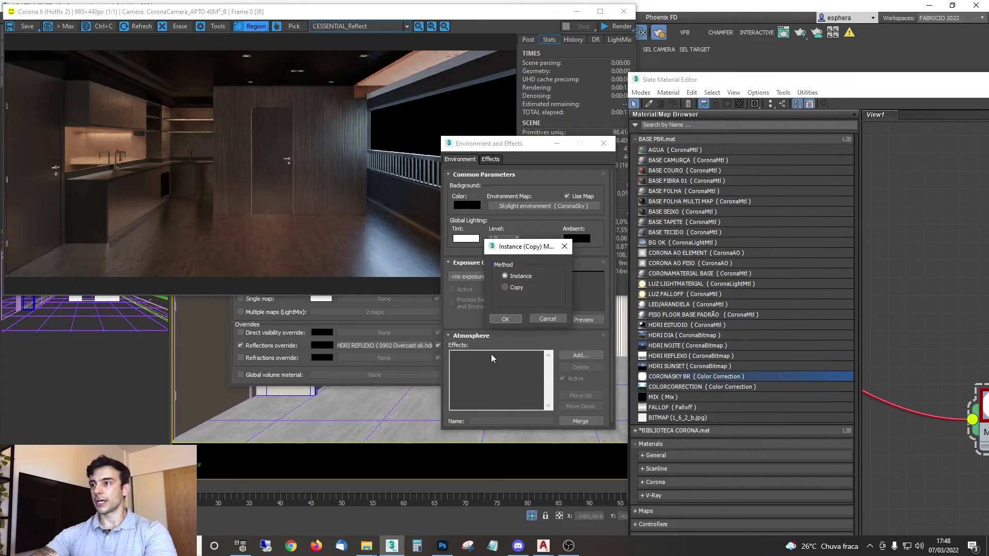
left_click(502, 319)
Step: Start interactive rendering, dismiss the missing-asset error, and display the BEAUTY element
left_click_drag(742, 82, 661, 91)
left_click(613, 30)
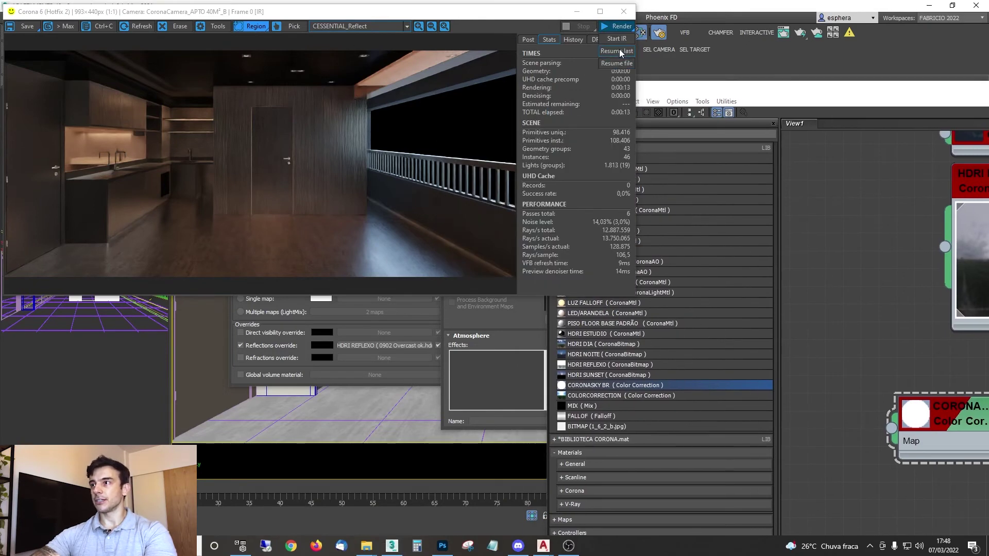
left_click(619, 39)
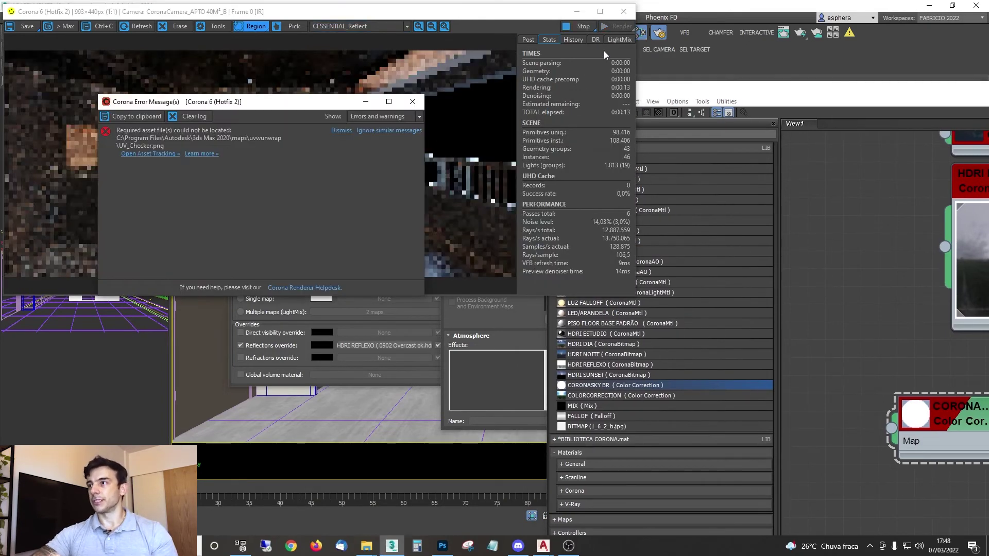
left_click(412, 102)
left_click(350, 26)
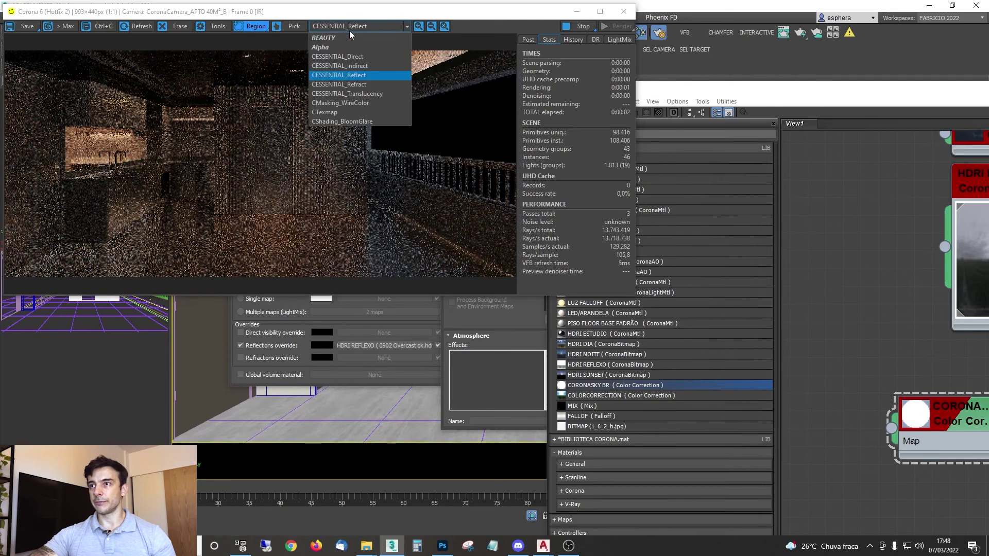
left_click(355, 39)
Step: Move the material editor so the render stays in view and set the CORONASKY BR saturation to 0
left_click_drag(876, 92, 482, 49)
double_click(899, 242)
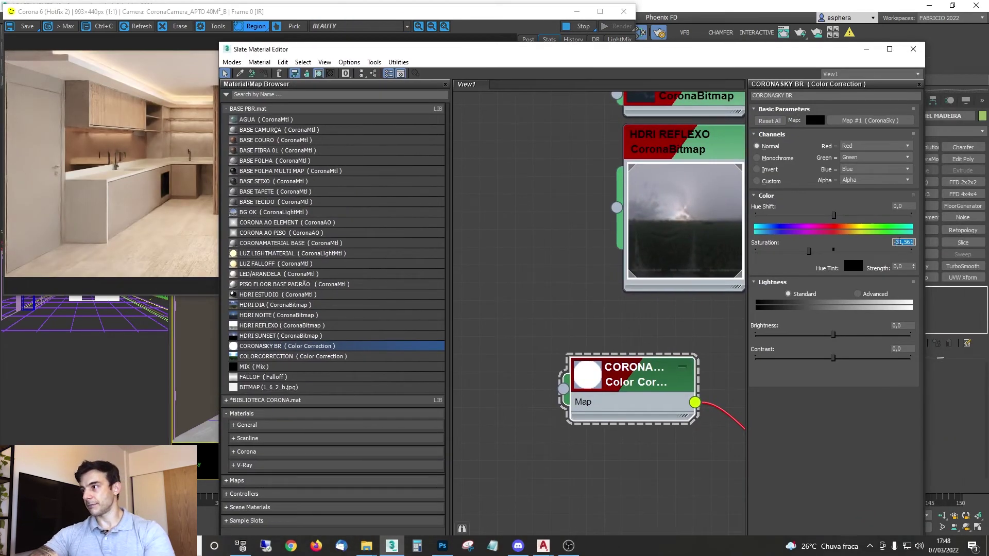
type("-0")
key("Return")
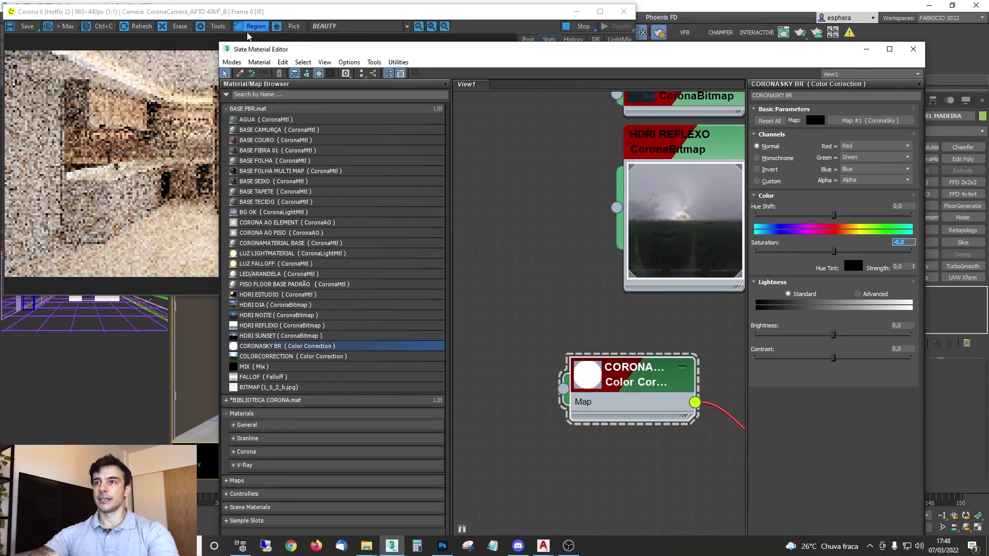
Step: Move the material editor clear of the interactive render and hide the scene lights in the camera view
left_click_drag(702, 54, 896, 260)
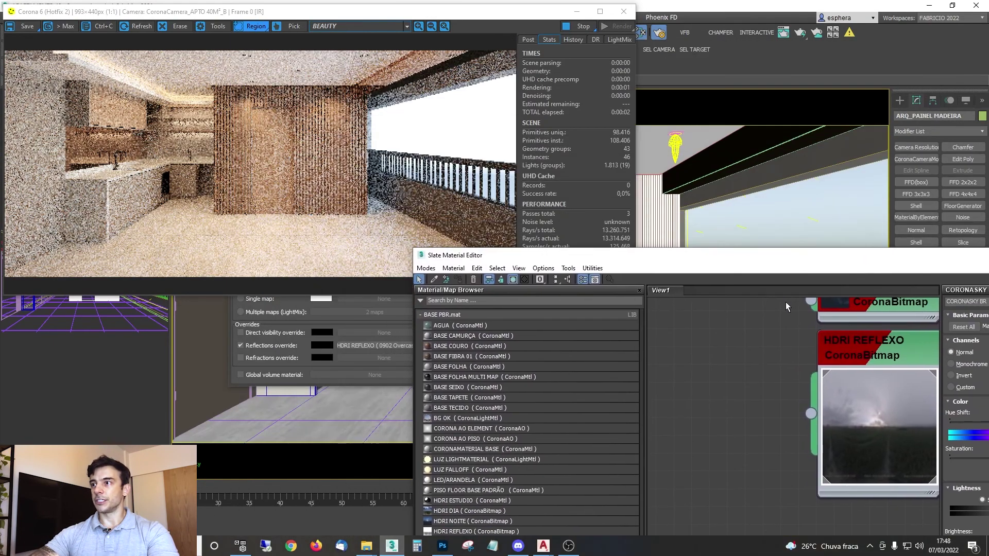
left_click(712, 223)
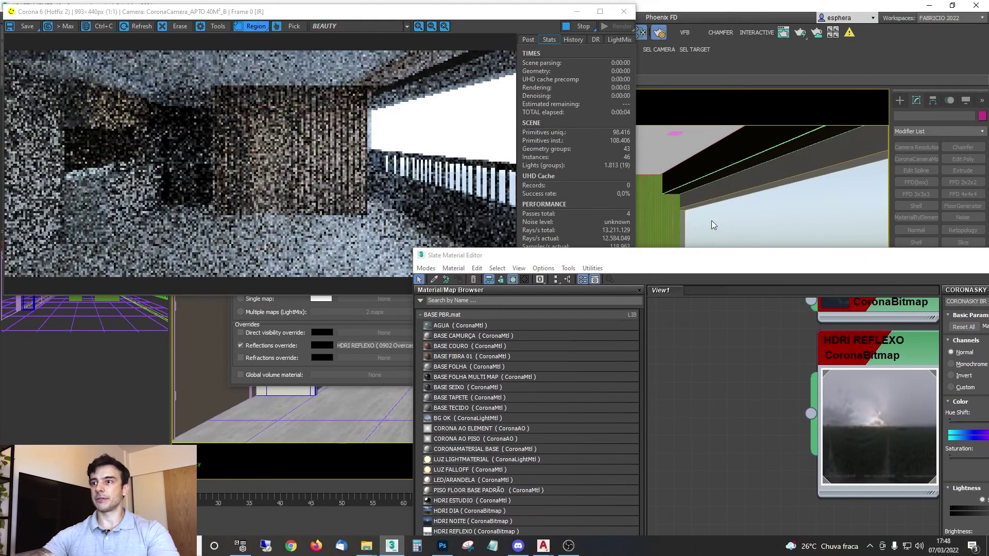
Step: Show the render's tone mapping settings and zoom in on the ceiling to examine its color cast
left_click(527, 39)
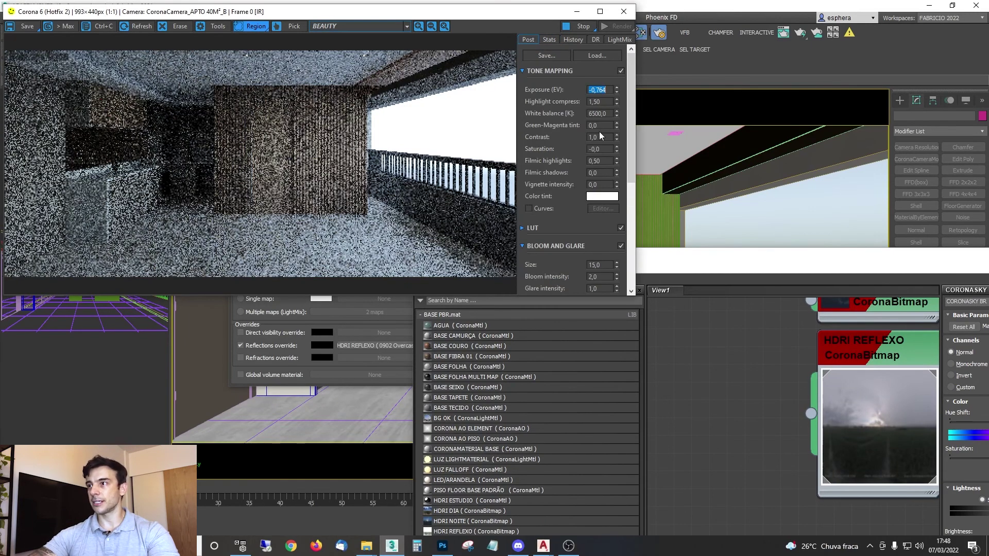
left_click(597, 113)
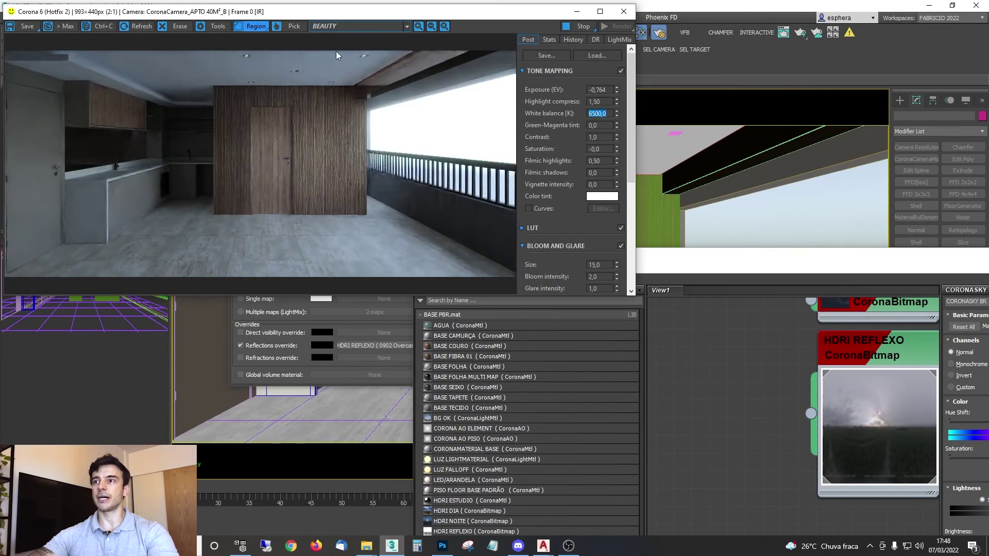
scroll(330, 100, "up", 3)
right_click_drag(302, 154, 267, 176)
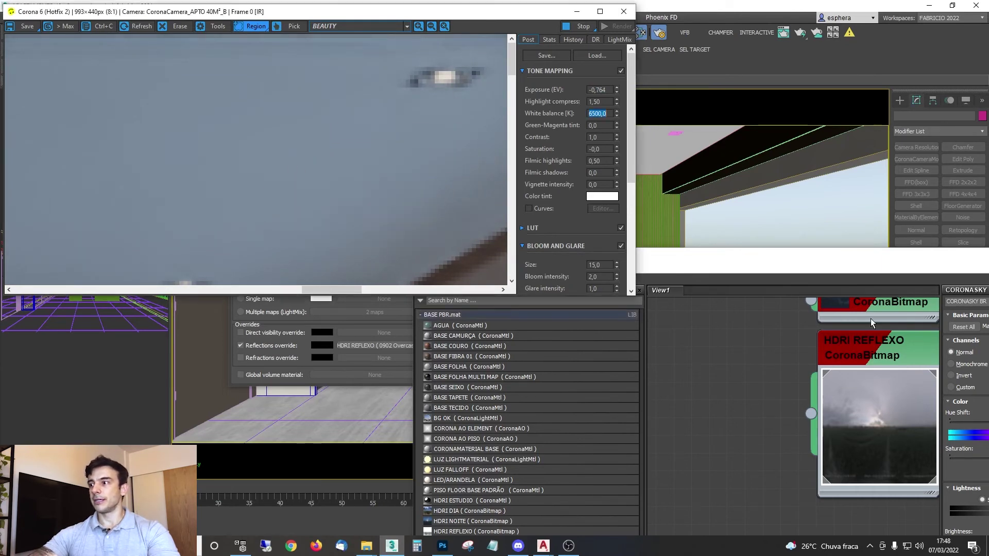
Step: Lower the saturation of the CORONASKY BR color correction and view the whole room in the interactive render again
left_click_drag(861, 258, 807, 170)
scroll(729, 434, "down", 1)
middle_click_drag(765, 489, 714, 356)
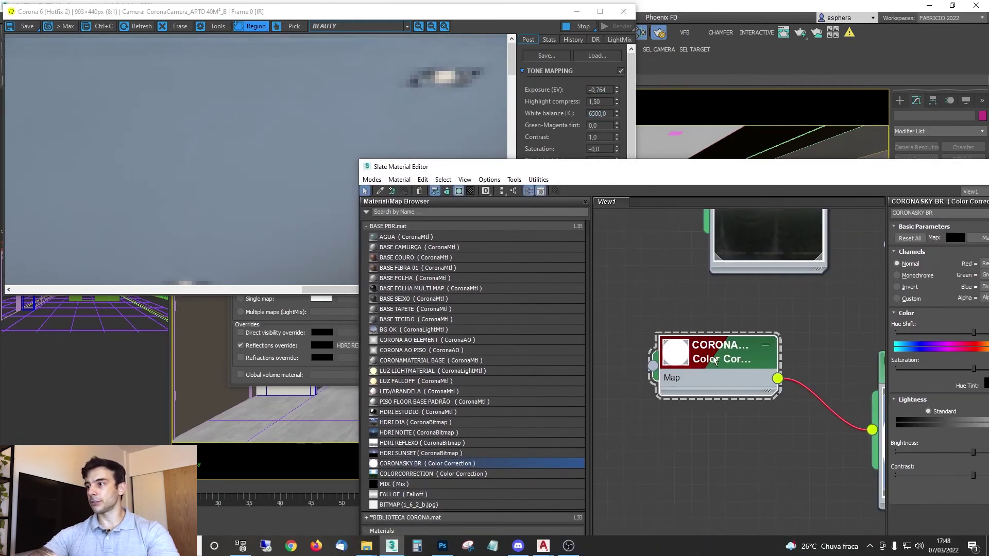
left_click_drag(946, 369, 932, 369)
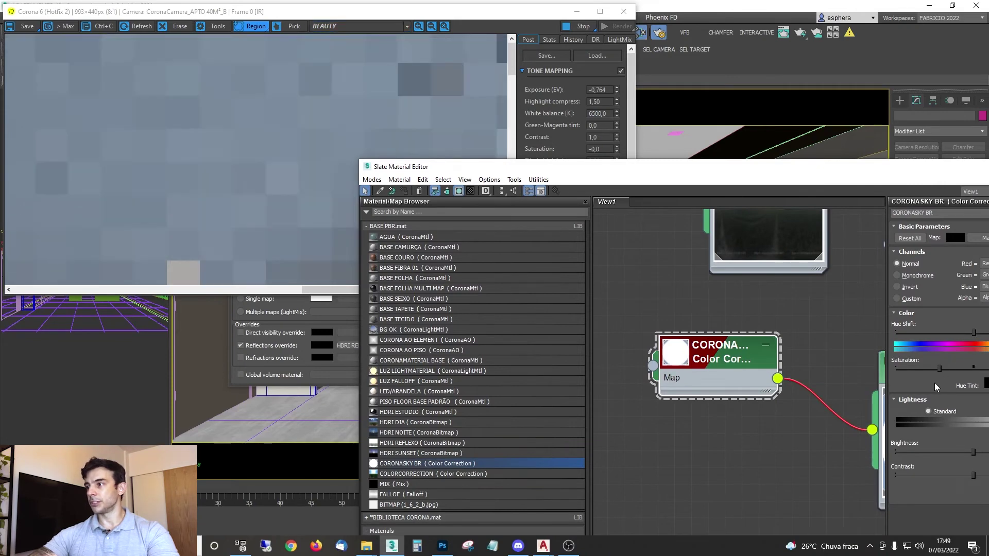
right_click_drag(279, 162, 303, 128)
scroll(303, 145, "down", 3)
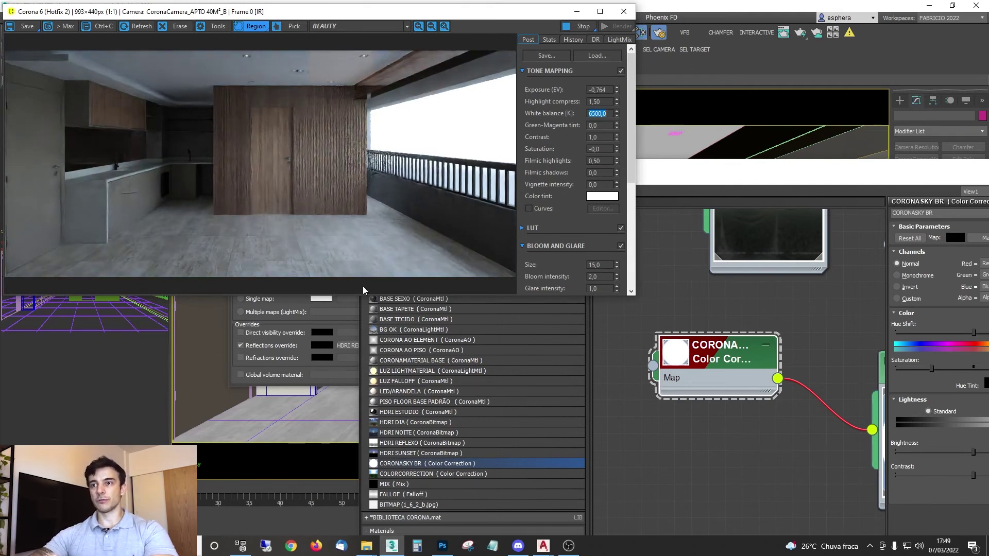
Step: Reposition the render window and the material editor so the base material library is fully accessible beside the render
left_click_drag(56, 13, 66, 26)
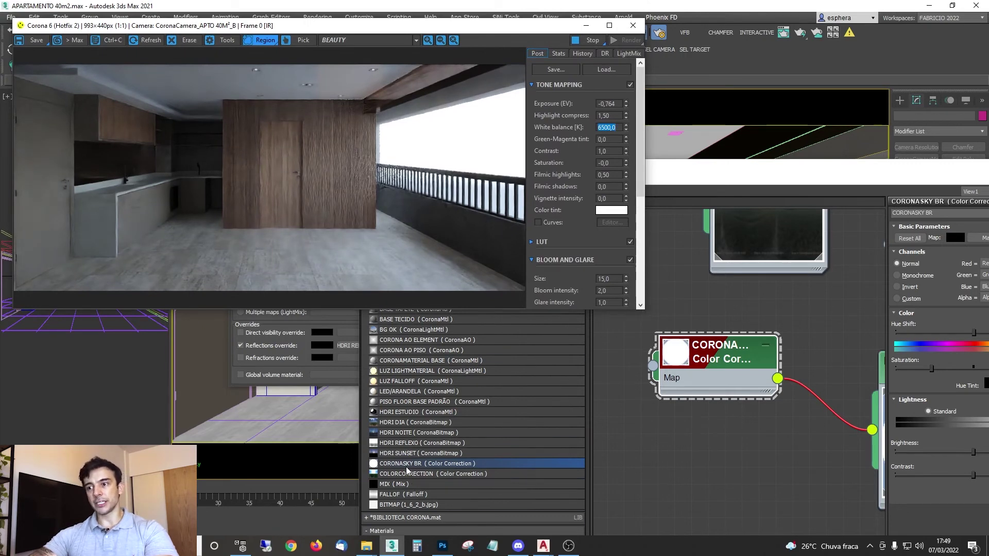
left_click(746, 485)
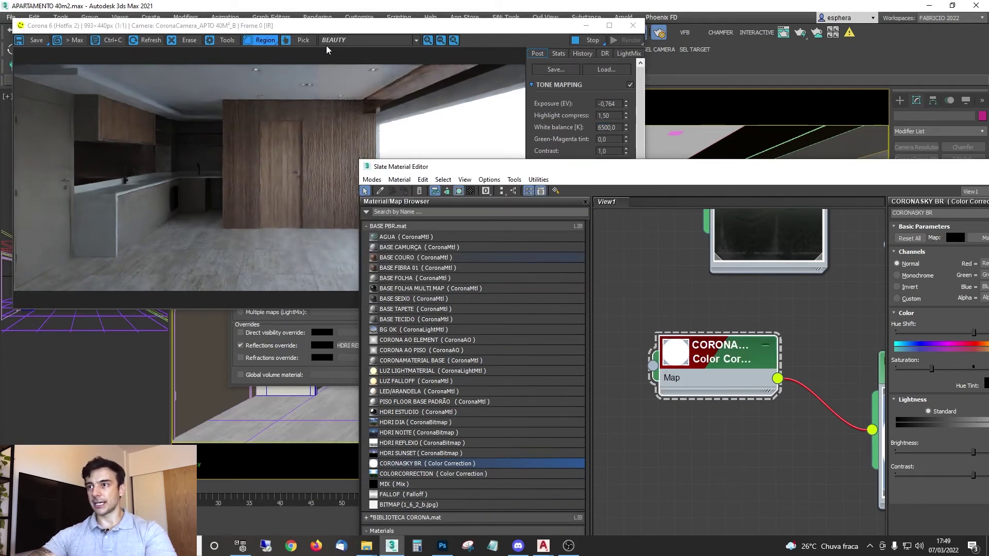
mouse_move(324, 27)
left_mouse_down()
mouse_move(327, 4)
mouse_move(329, 41)
left_mouse_up()
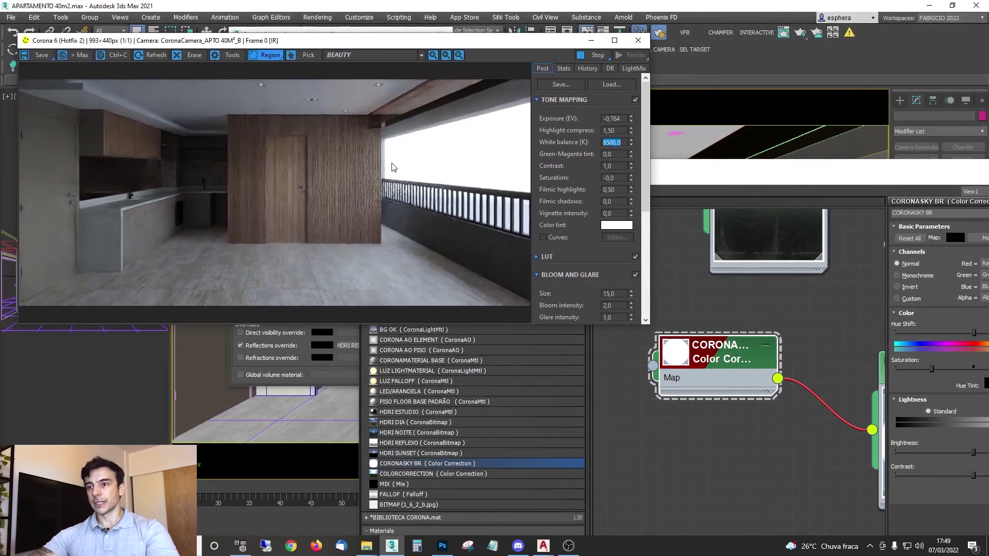
left_click(655, 297)
left_click_drag(611, 146, 591, 81)
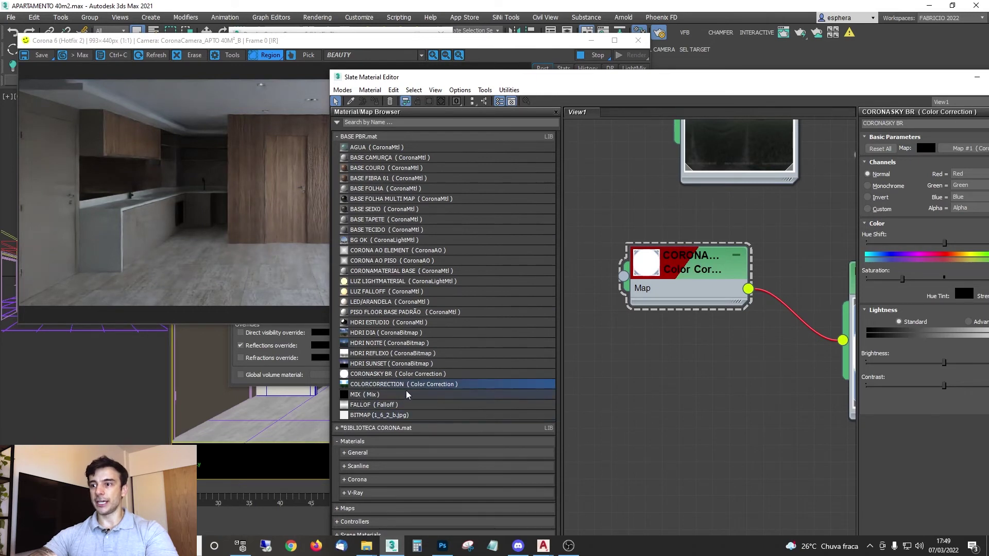
Step: Add the COLORCORRECTION, MIX and BITMAP maps from the BASE PBR library to the node view
left_click_drag(381, 389, 741, 396)
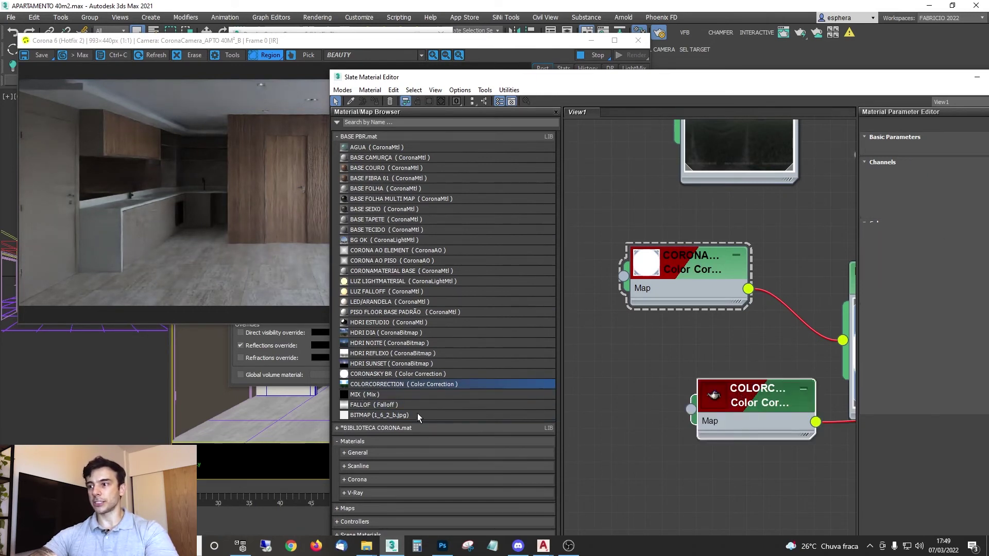
left_click_drag(757, 482, 757, 481)
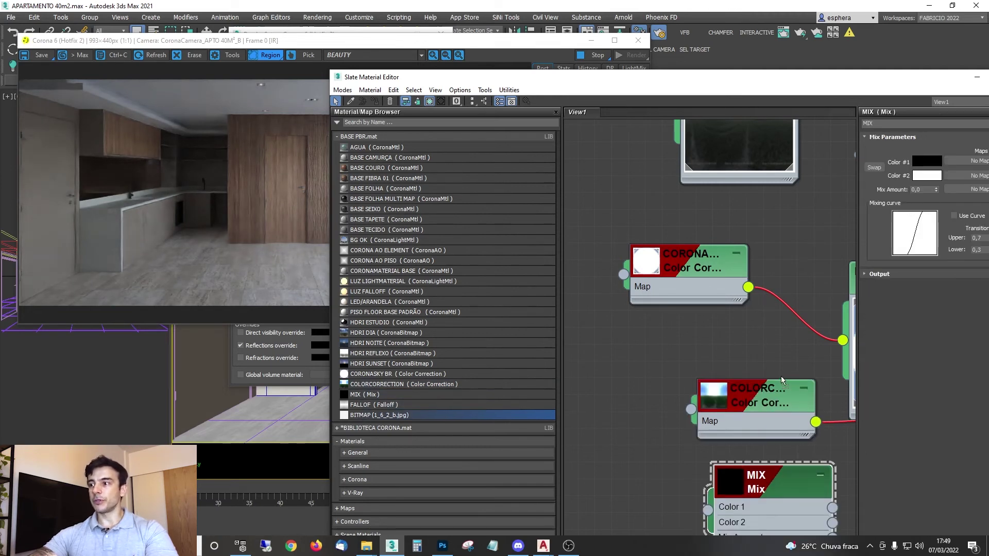
left_click_drag(781, 380, 767, 344)
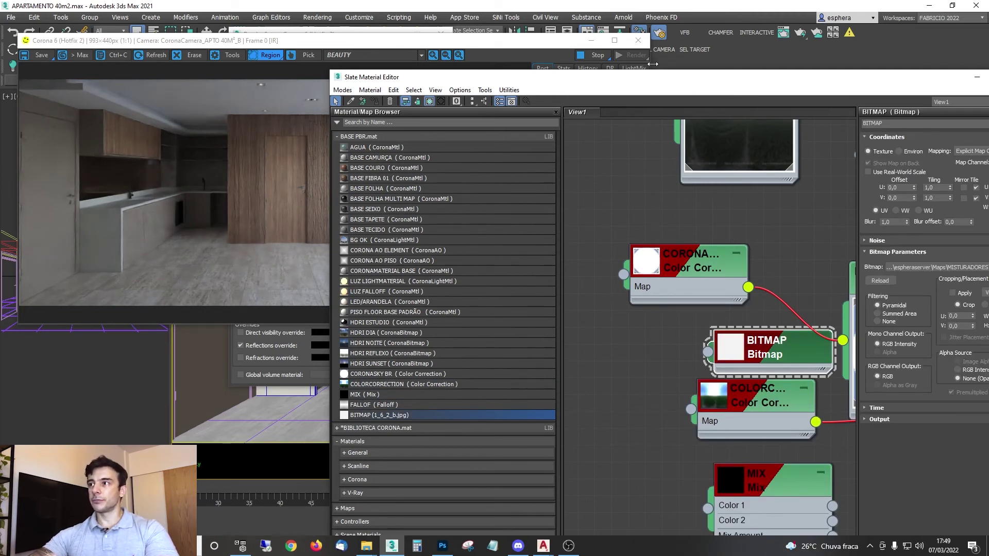
Step: Center the material editor and create a new general Bitmap map in the node view without choosing an image file
left_click_drag(515, 77, 329, 8)
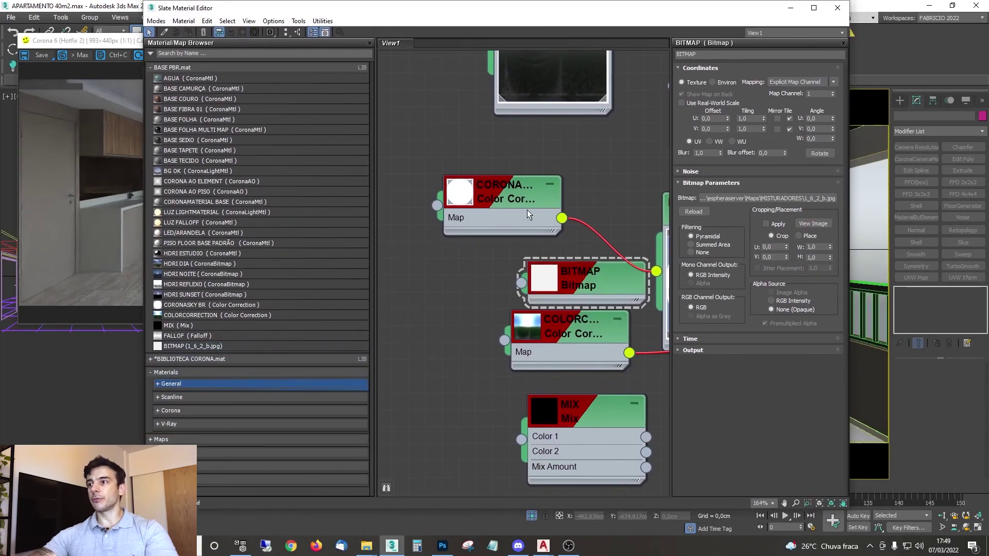
right_click(525, 184)
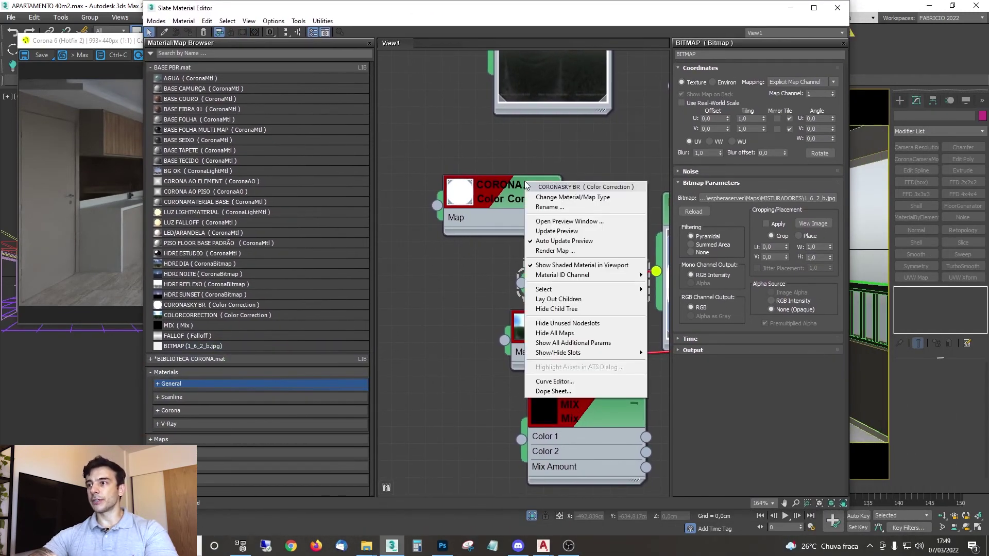
left_click(496, 136)
right_click(495, 125)
mouse_move(520, 166)
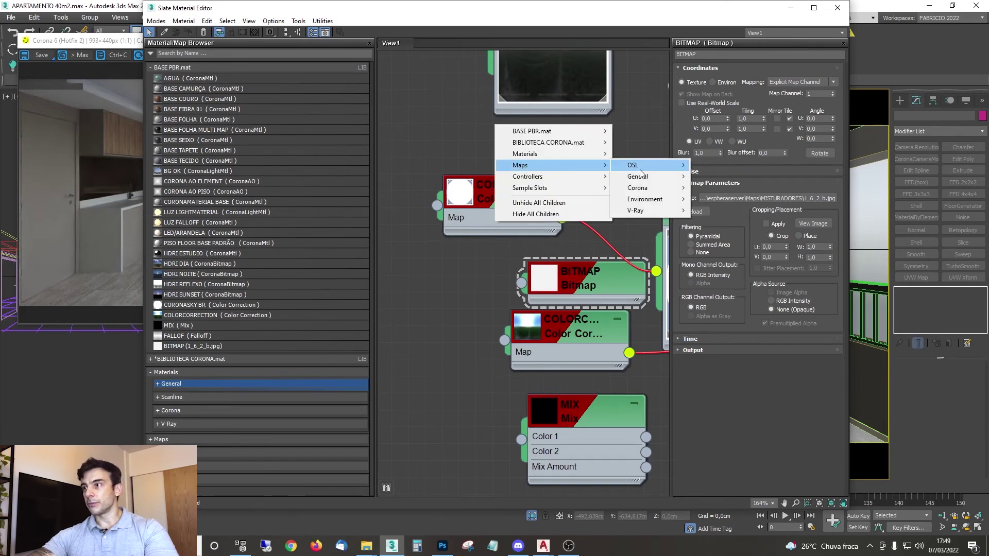
mouse_move(641, 177)
left_click(714, 107)
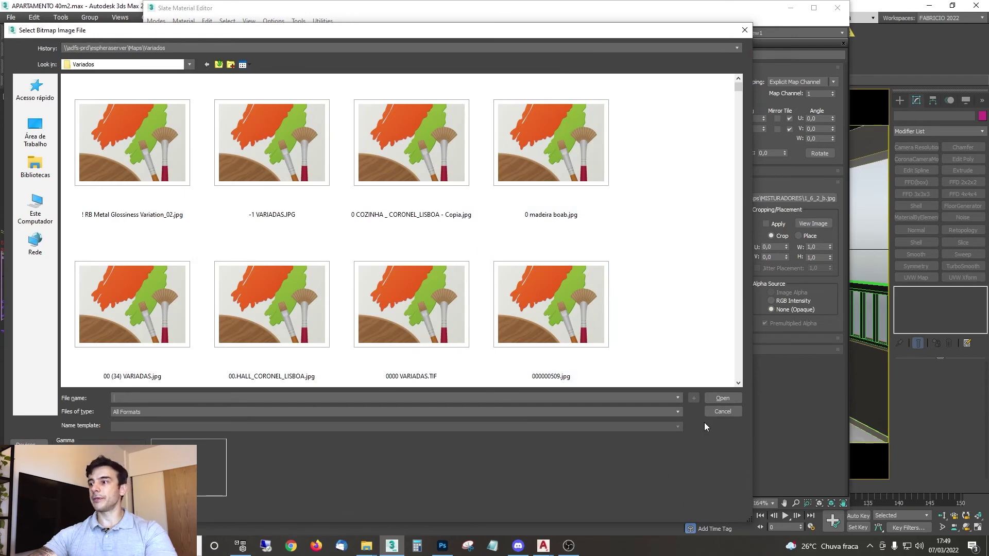
left_click(722, 411)
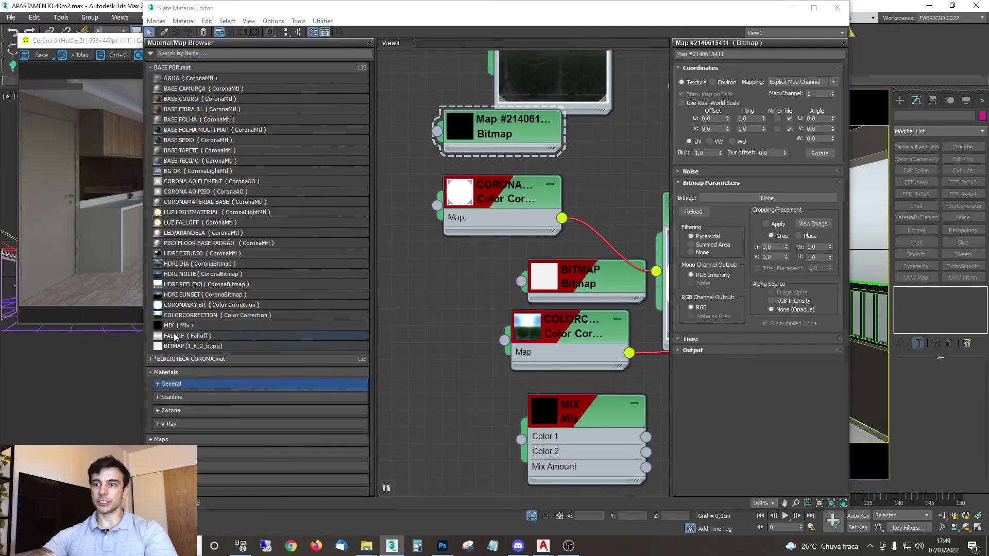
Step: Browse the Texturas vegeta folder for an image for the new Bitmap map
left_click(523, 133)
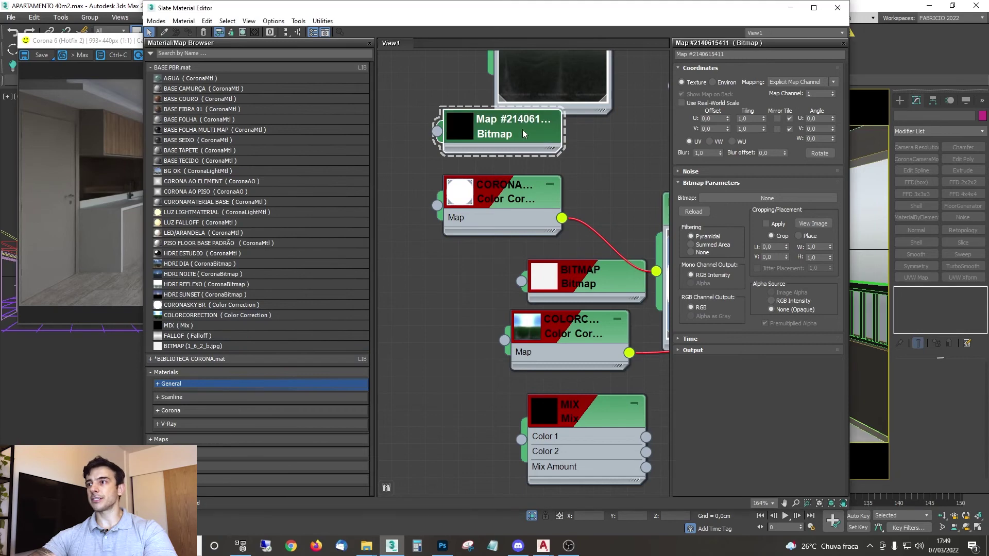
left_click(756, 200)
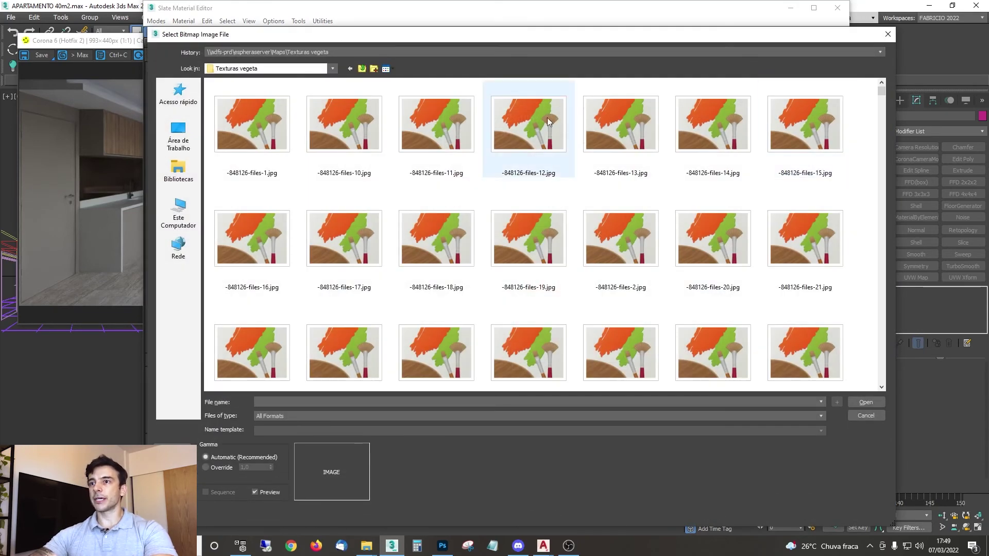
double_click(539, 172)
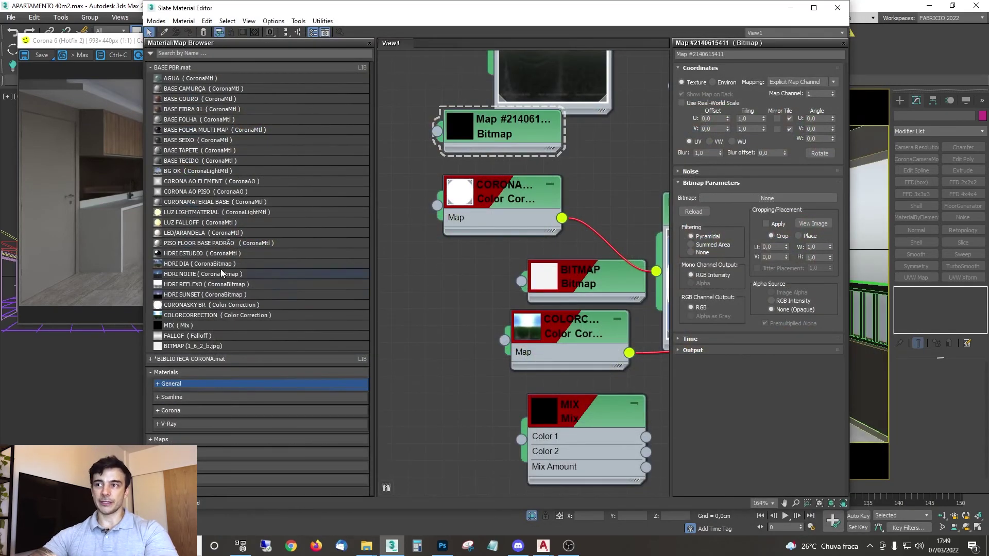
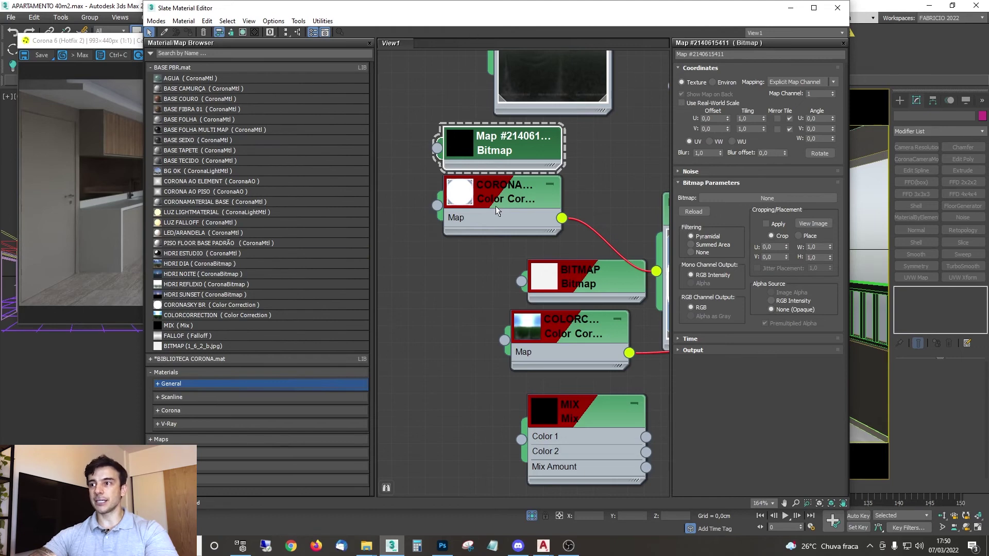
Step: Delete all material and map nodes from View1 to leave it empty
scroll(494, 242, "down", 5)
scroll(502, 266, "down", 3)
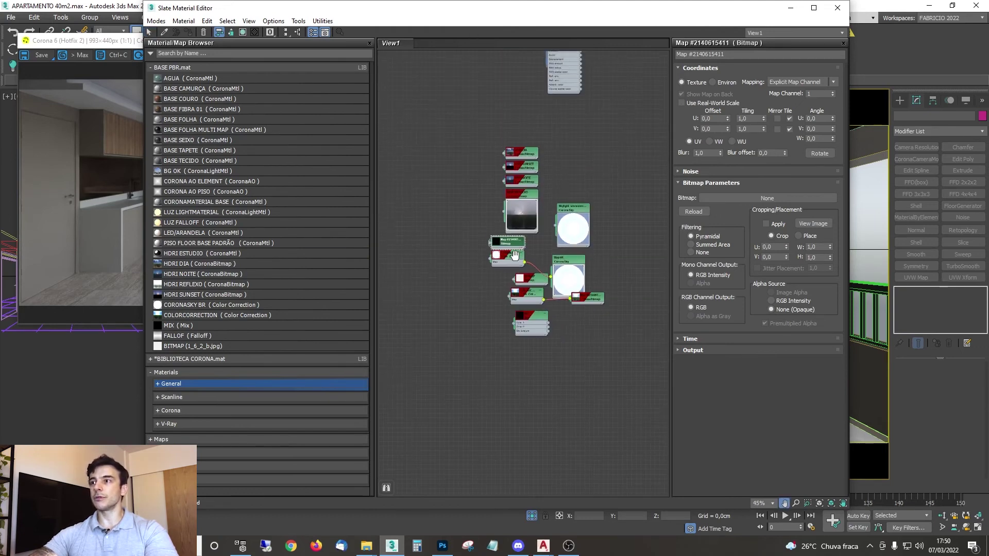
left_click_drag(466, 397, 590, 178)
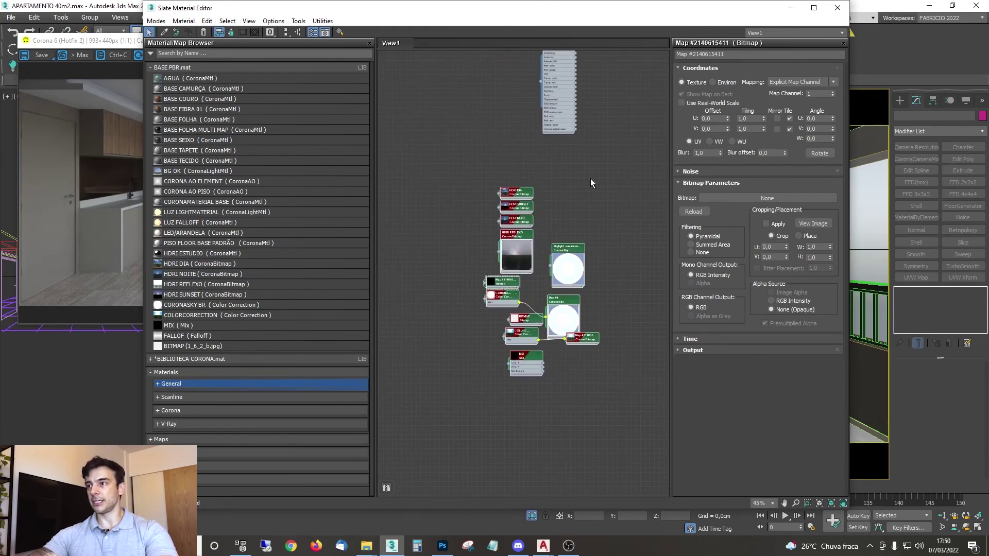
key("Delete")
middle_click_drag(575, 205, 521, 232)
left_click_drag(476, 103, 593, 259)
key("Delete")
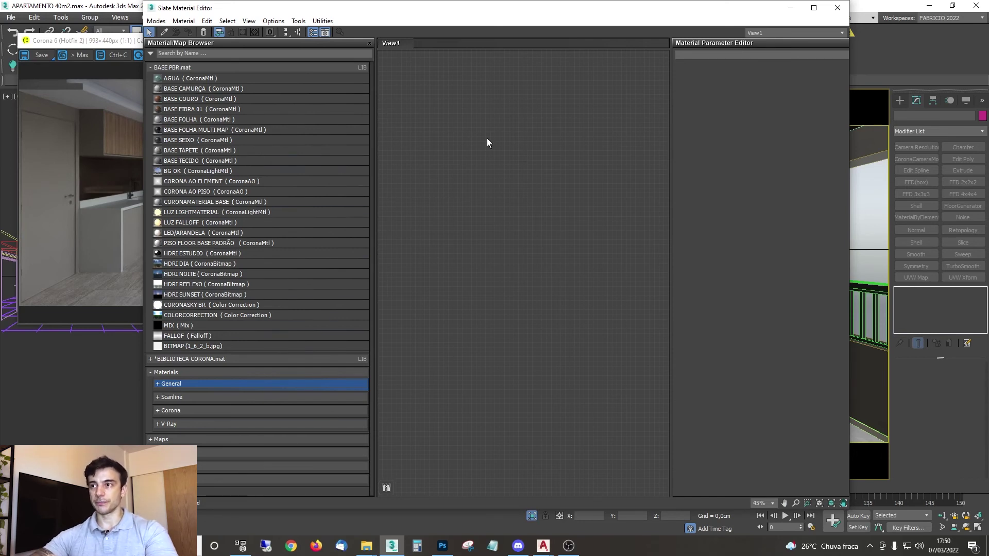
Step: Add the LUZ LIGHTMATERIAL and LUZ FALLOFF library materials to the empty view and show the LUZ LIGHTMATERIAL parameters
left_click_drag(187, 214, 490, 229)
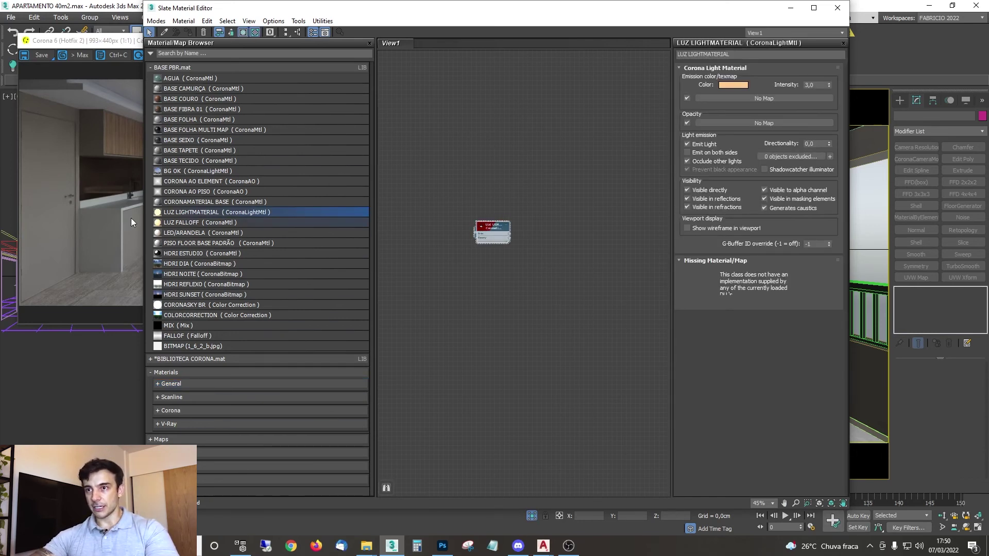
left_click_drag(191, 223, 510, 278)
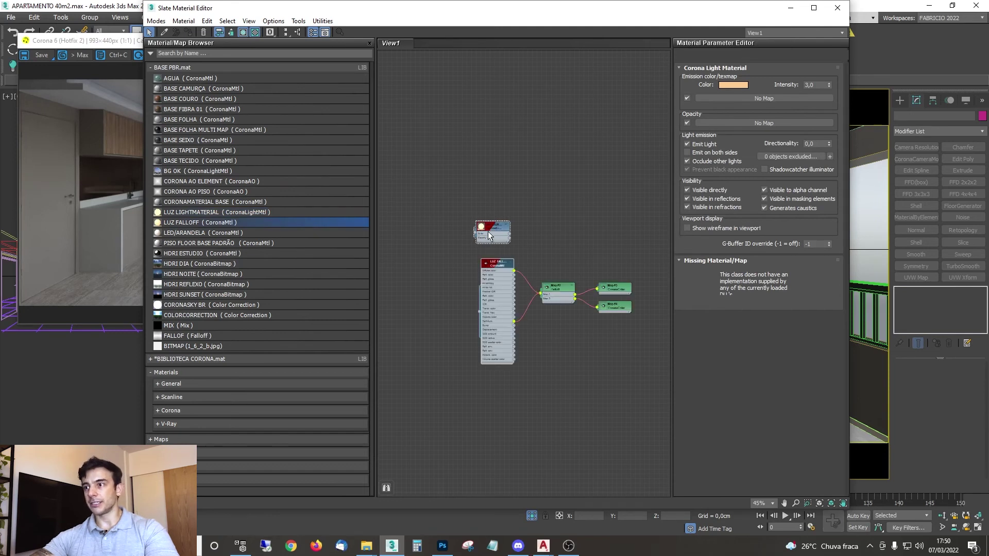
scroll(495, 226, "up", 5)
double_click(501, 217)
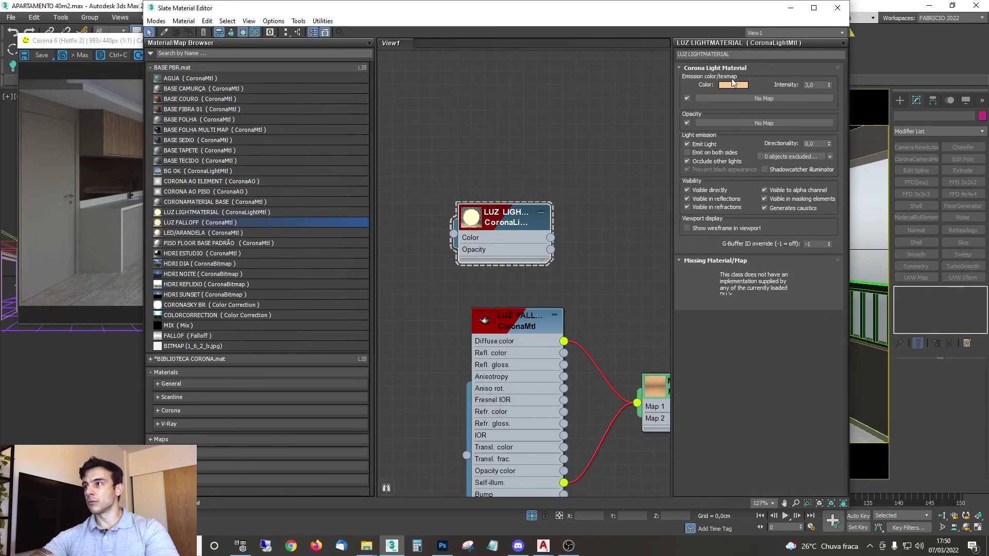
left_click(812, 84)
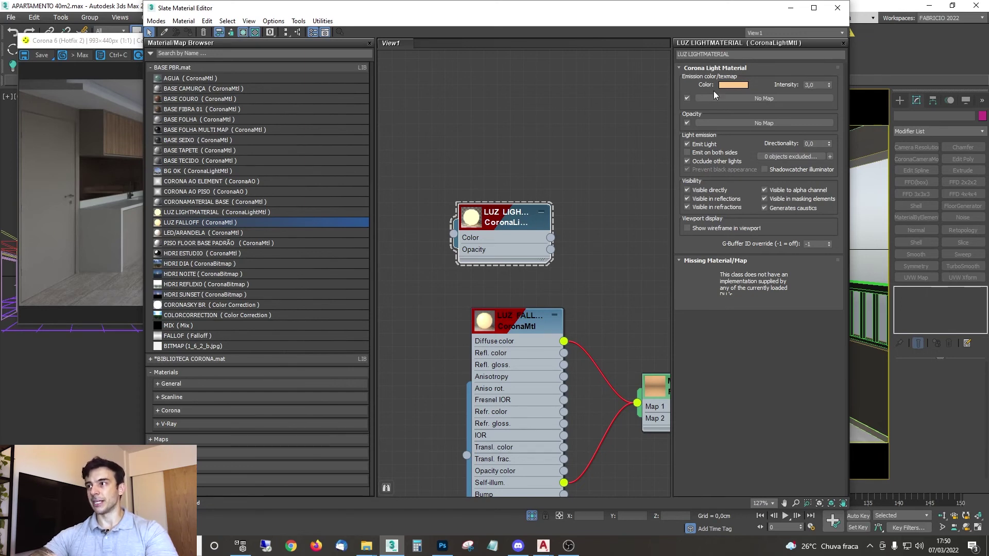
Step: Examine the LUZ FALLOFF material's parameters and the Falloff map feeding its diffuse and self-illumination
middle_click_drag(531, 223, 502, 189)
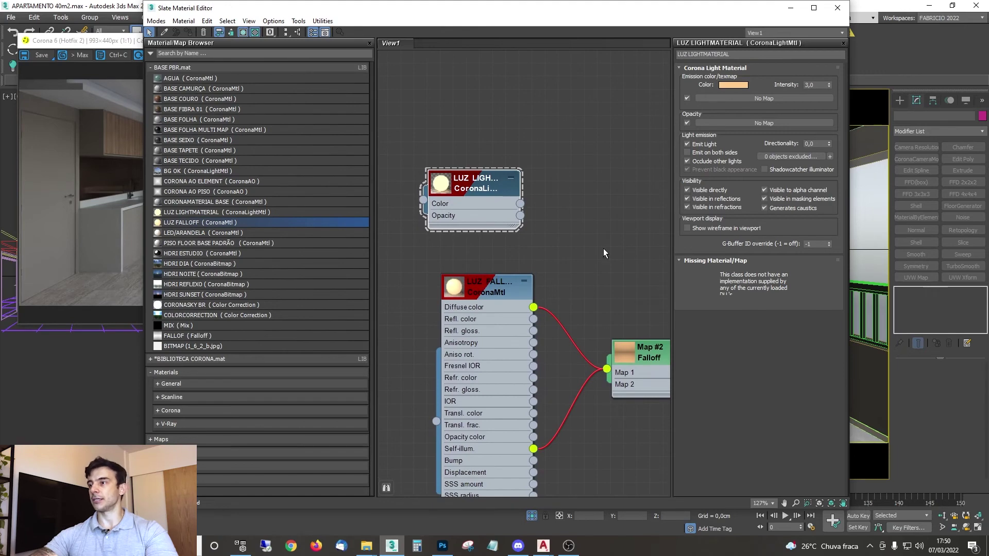
middle_click_drag(585, 263, 519, 220)
double_click(434, 245)
middle_click_drag(559, 288, 593, 143)
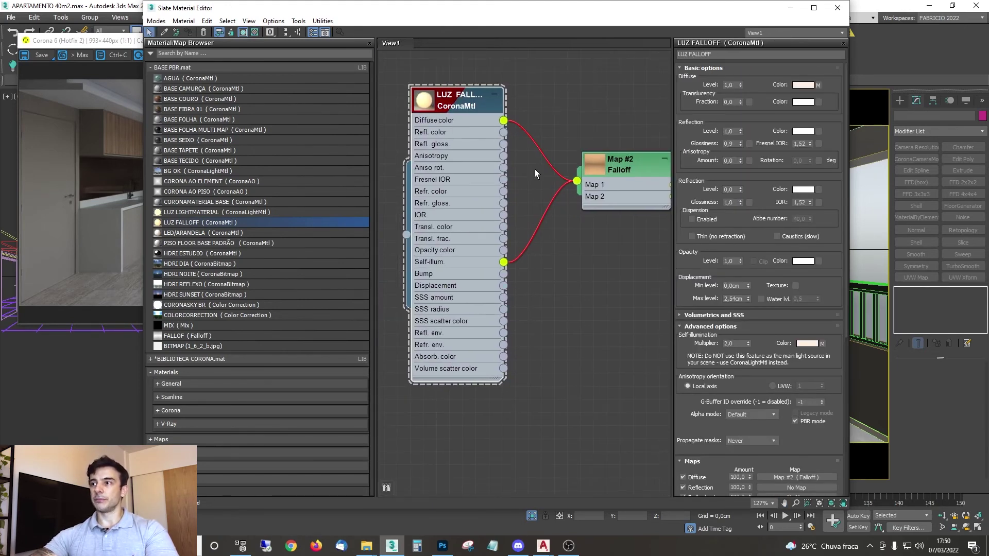
middle_click_drag(585, 231, 557, 264)
double_click(598, 213)
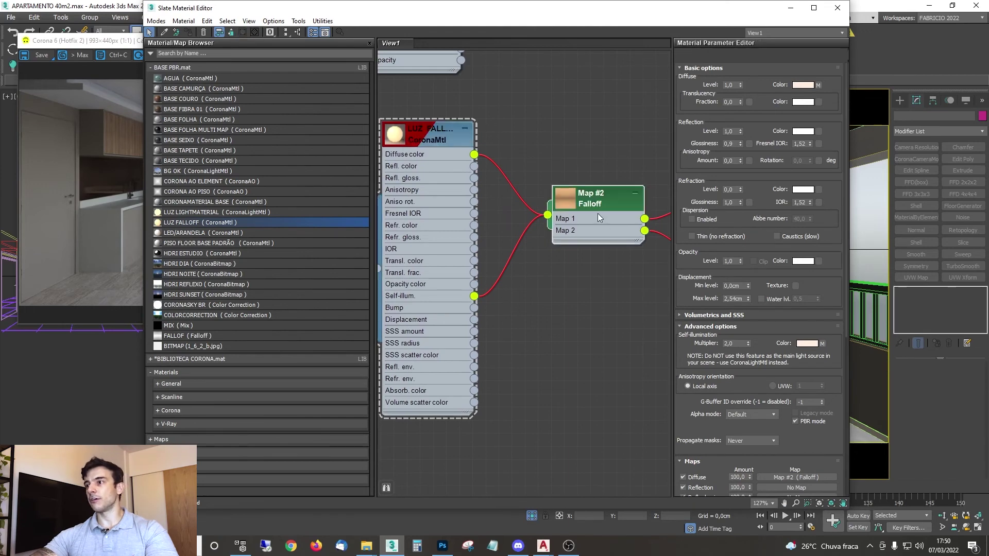
Step: Move the material editor and the render window aside to uncover the render setup window
left_click_drag(529, 19, 988, 86)
left_click_drag(475, 52, 886, 76)
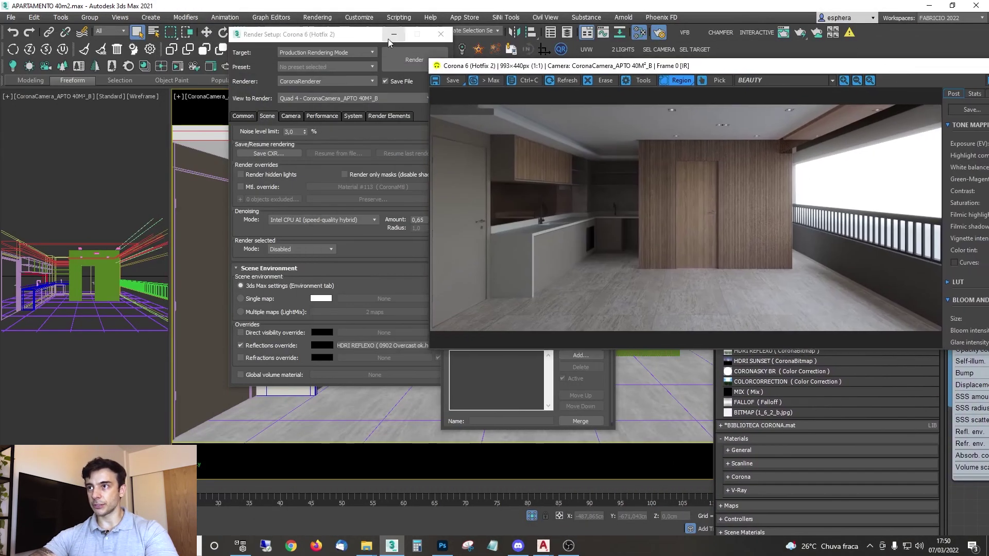
Step: Close the render setup window and unhide the LUMINARIA JABUTICABA wall lamp by name
left_click(442, 31)
right_click(308, 228)
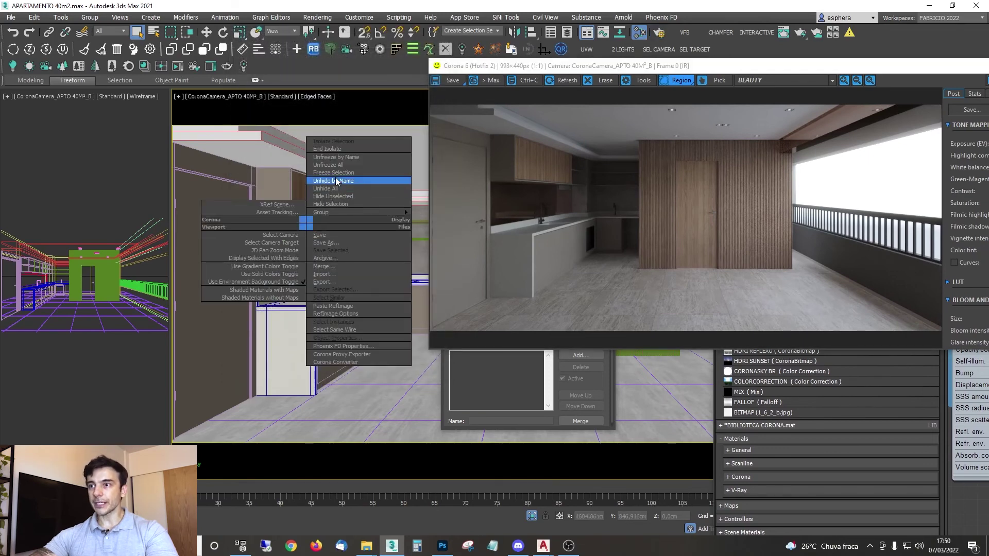
left_click(337, 181)
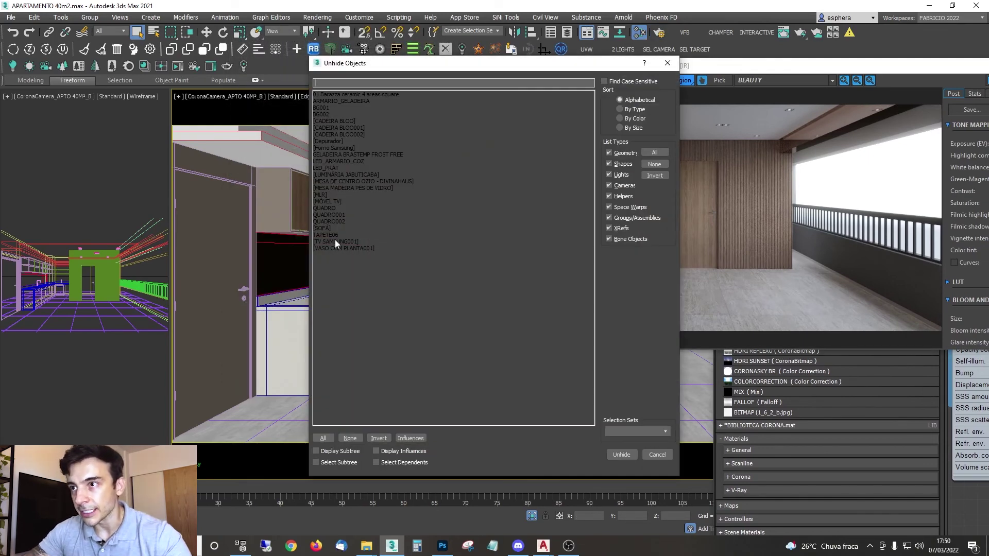
double_click(326, 174)
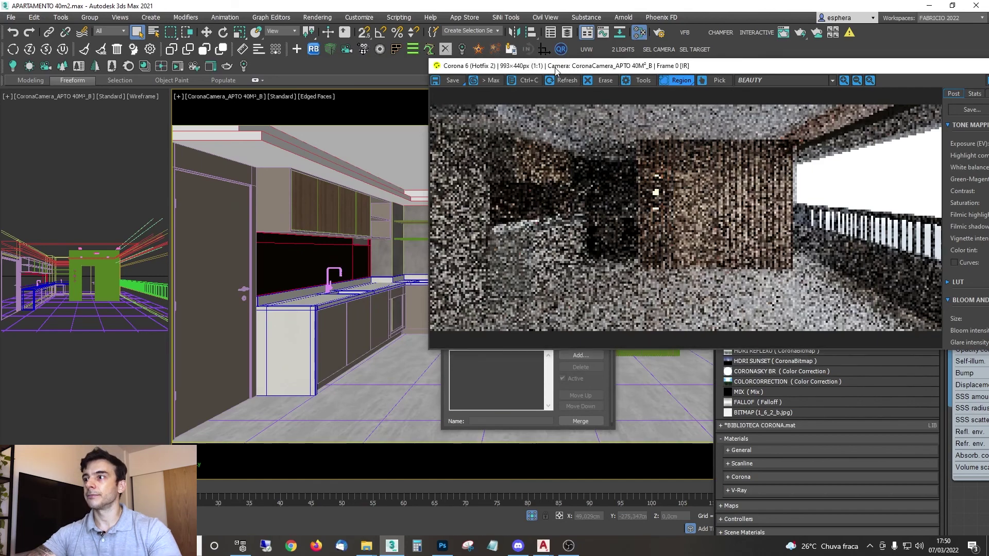
Step: Close the Environment and Effects window and turn off edged faces in the camera viewport
left_click_drag(450, 65, 80, 272)
left_click(544, 169)
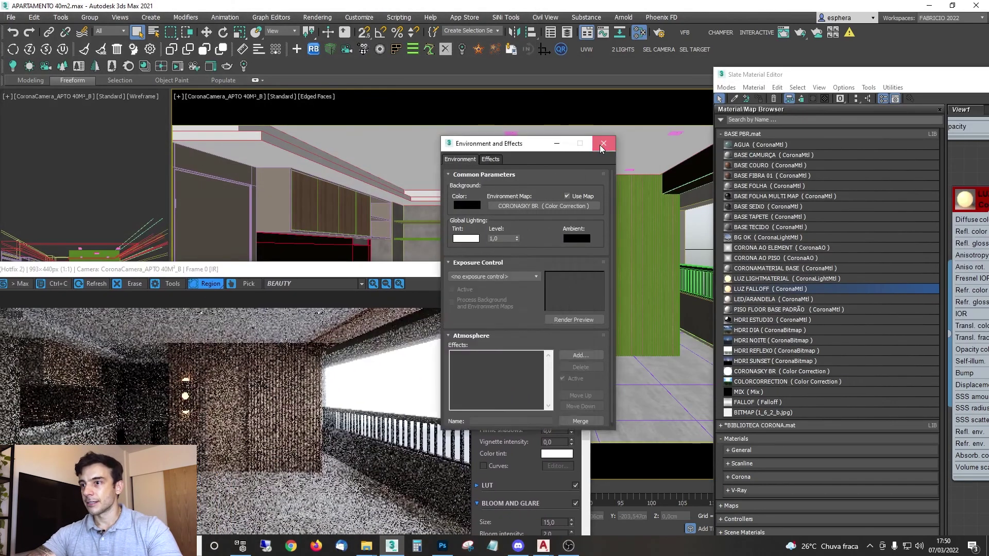
left_click(604, 143)
left_click(468, 257)
key("F4")
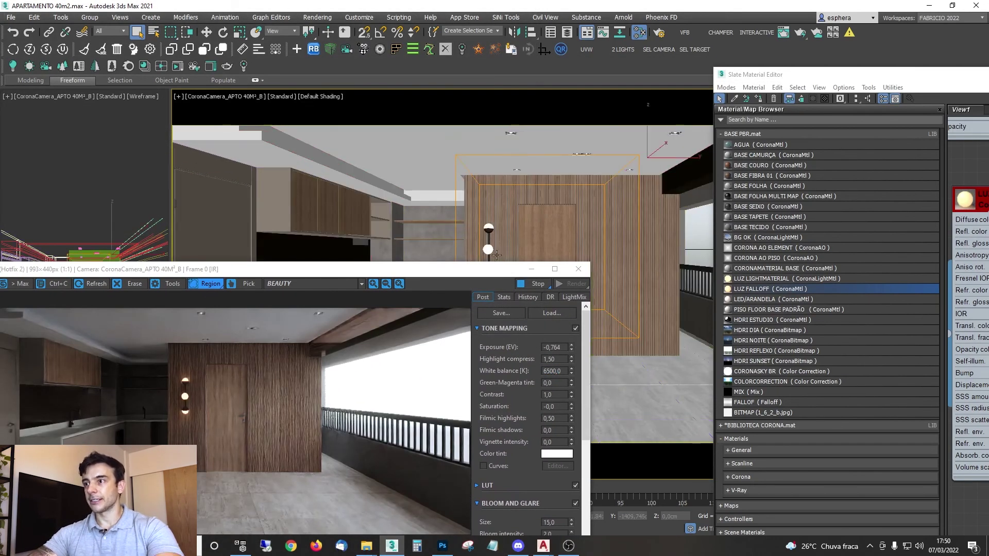
Step: Bring the interactive render fully into view and inspect the lit wall lamp beside the wooden door
left_click_drag(484, 274, 584, 124)
scroll(273, 255, "up", 2)
scroll(338, 230, "down", 2)
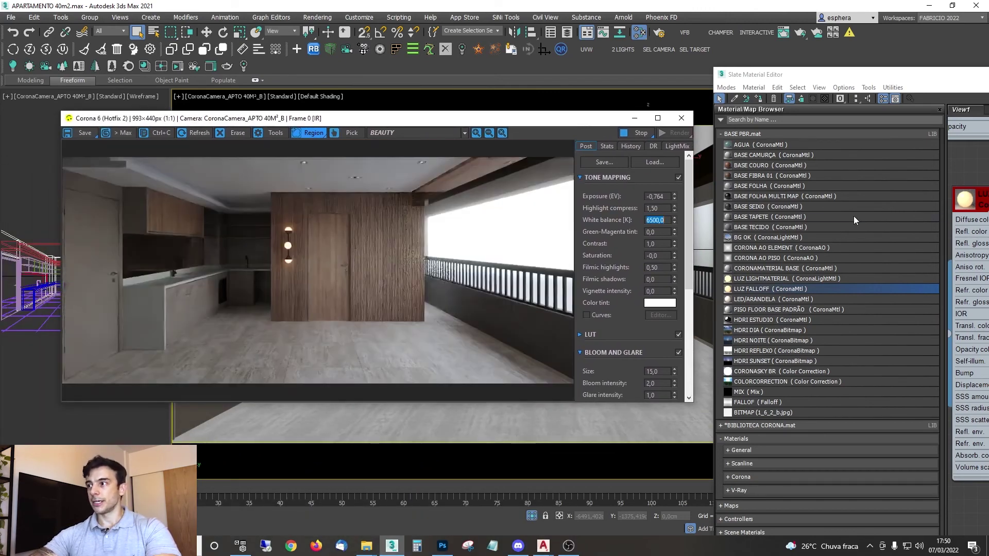
Step: Bring the material editor back into view, enlarge the Falloff map's preview and place its node closer to the LUZ FALLOFF material
left_click_drag(988, 78, 406, 42)
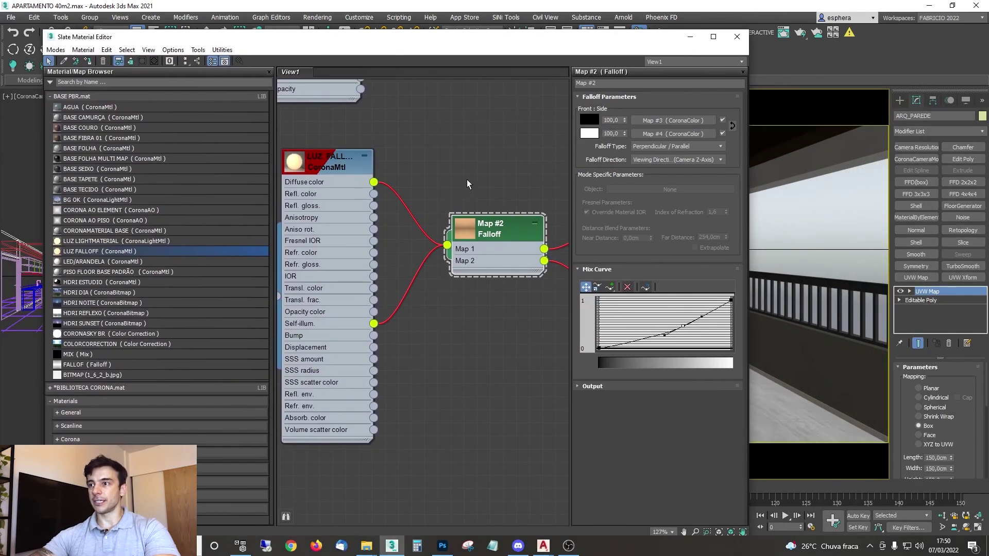
double_click(464, 234)
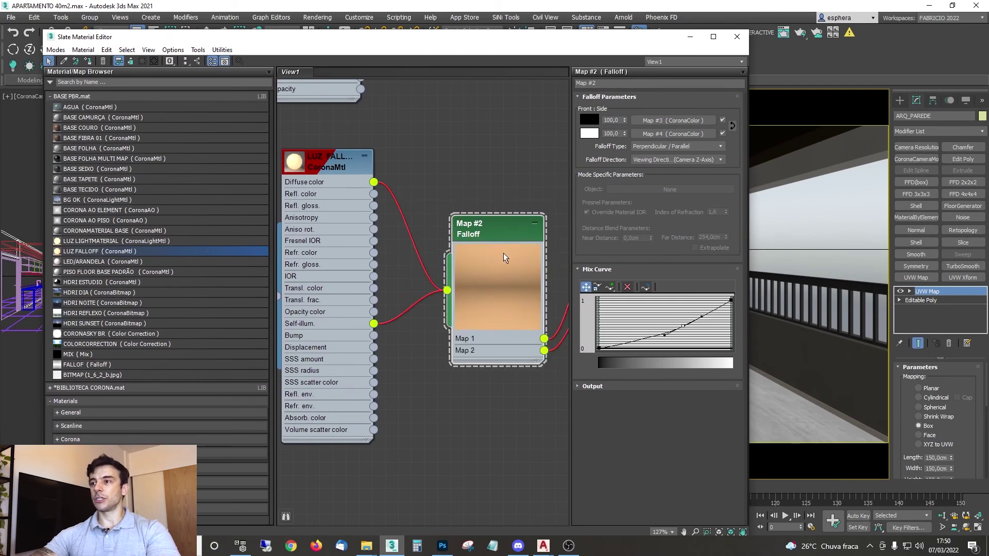
left_click_drag(489, 237, 458, 209)
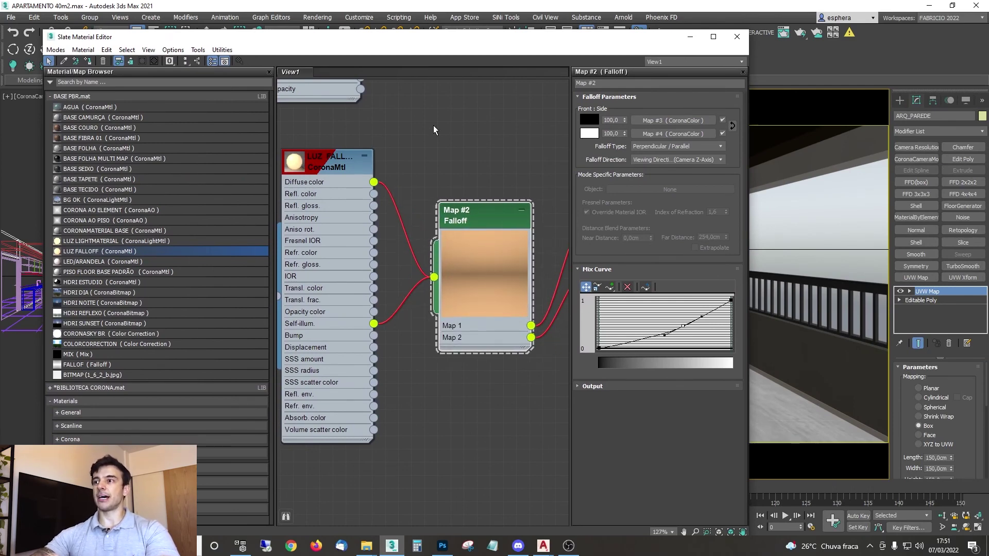
scroll(418, 201, "down", 3)
middle_click_drag(422, 264, 388, 273)
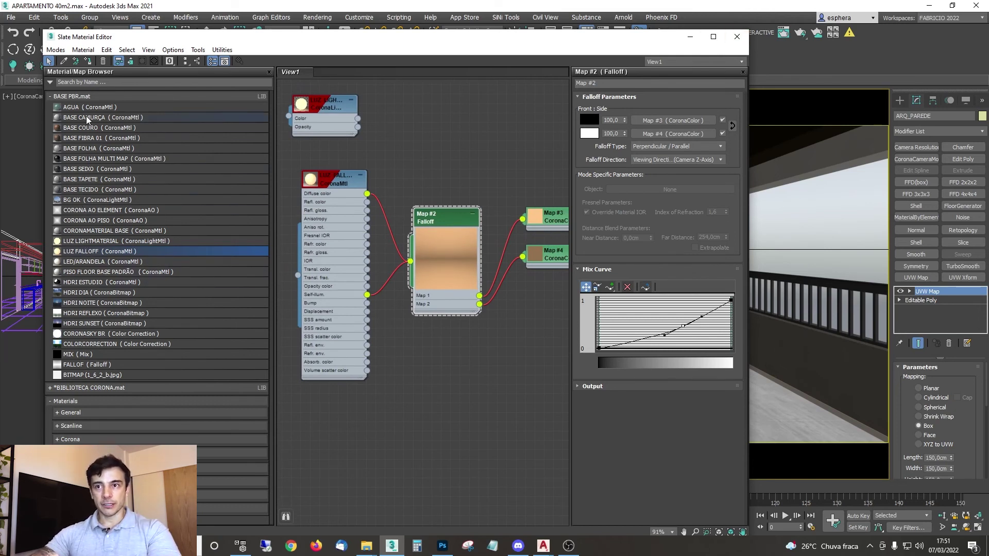
Step: Add the BG OK light material from the base library to View1, above the Falloff nodes
left_click(77, 200)
left_click_drag(449, 197, 457, 172)
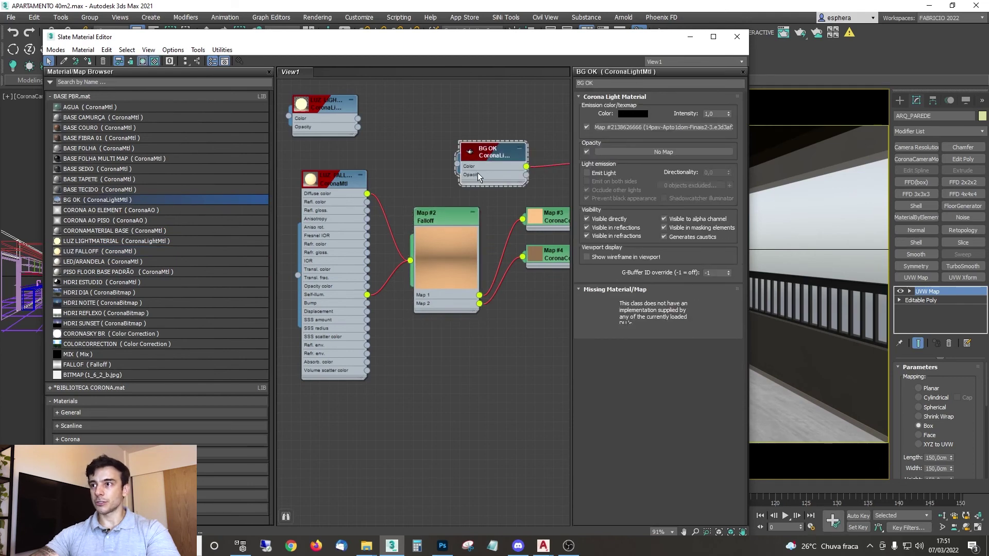
middle_click_drag(480, 168, 376, 195)
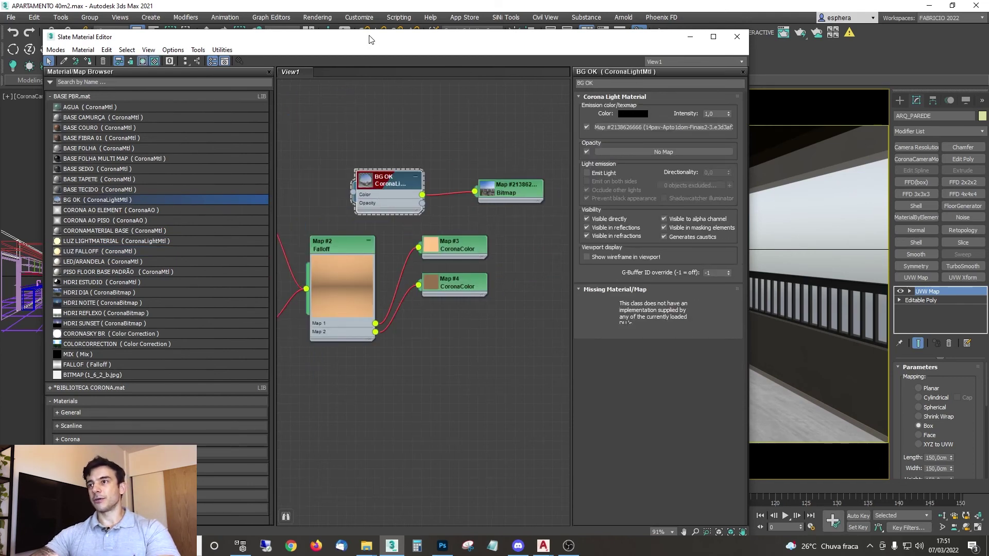
left_click_drag(369, 36, 330, 36)
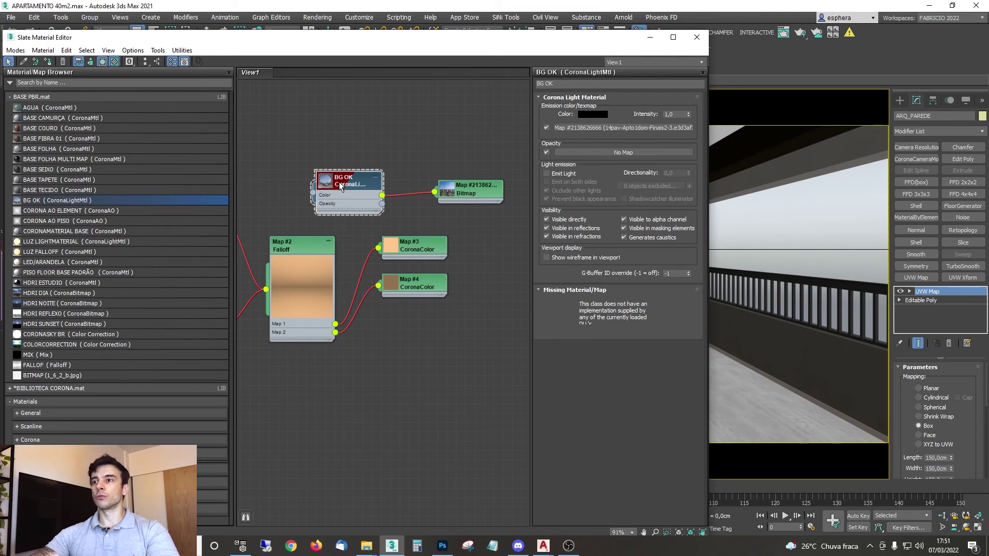
Step: Examine the bitmap feeding BG OK and the crop region on its city background image
double_click(479, 193)
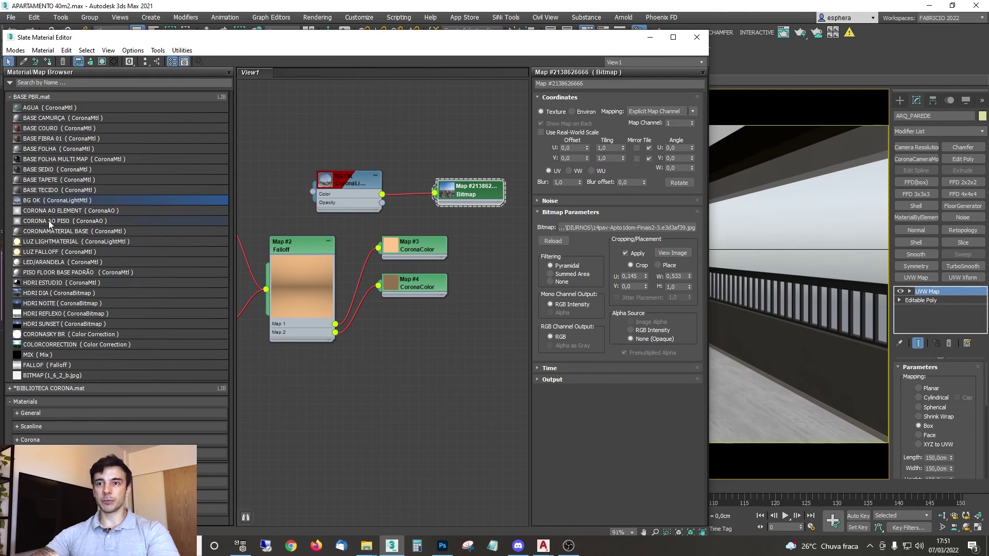
left_click(672, 253)
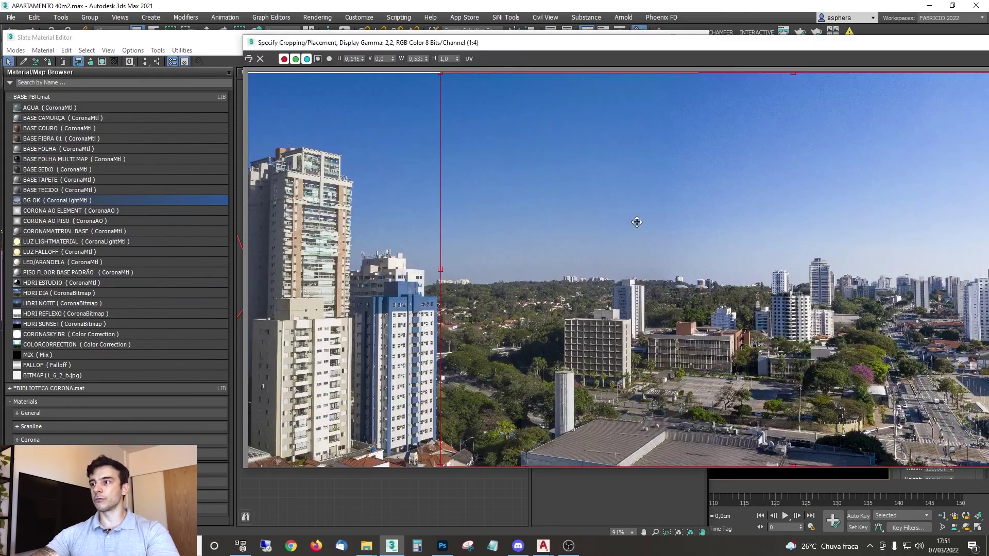
scroll(693, 123, "down", 1)
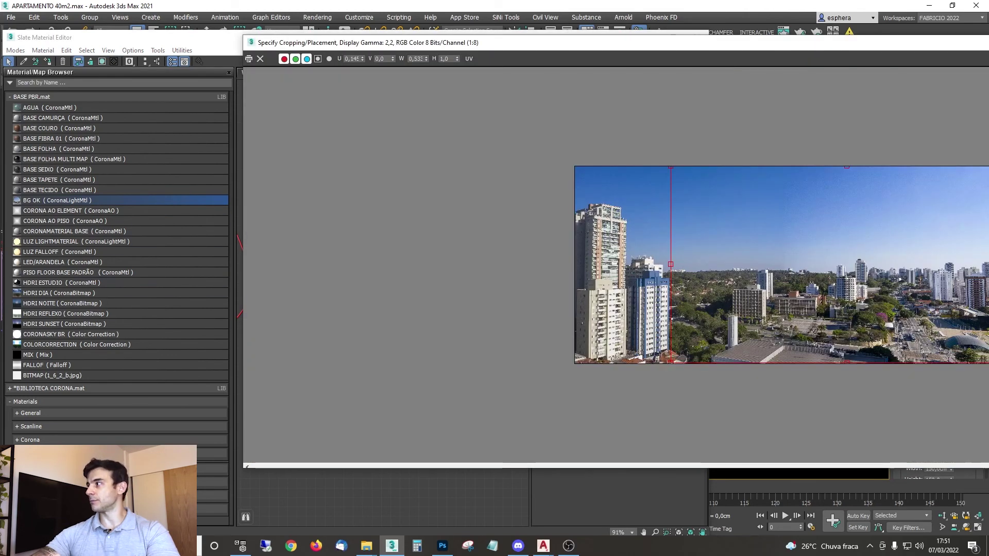
key("Escape")
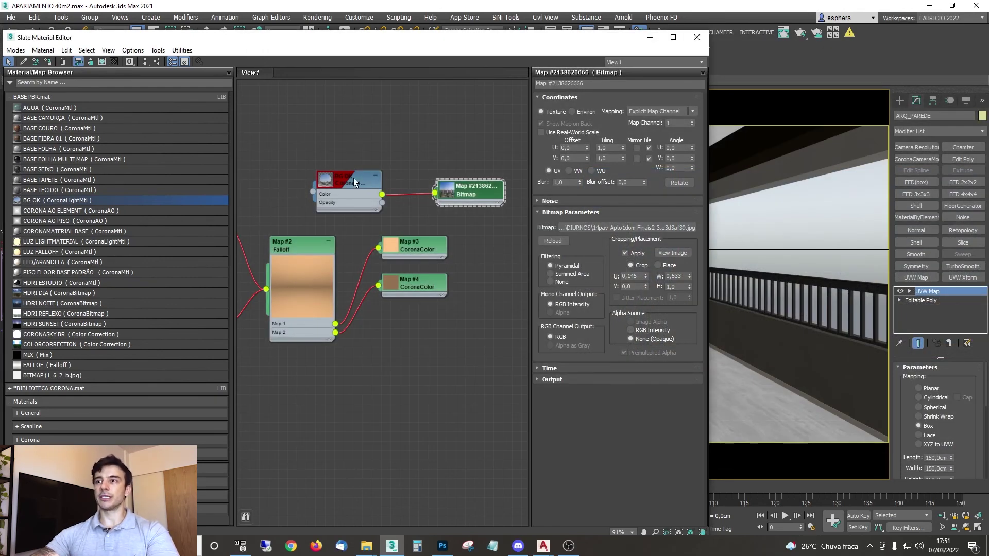
left_click_drag(350, 181, 313, 152)
Step: Create a box about 718 x 110 x 343 cm outside the balcony railing as a background object, clearing the windows covering the camera view
left_click(899, 101)
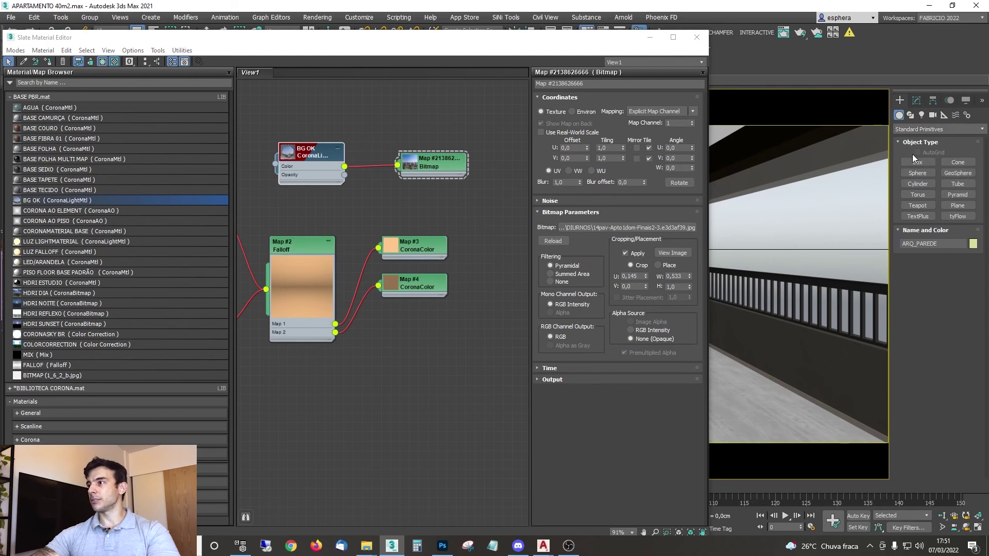
left_click(918, 162)
left_click_drag(513, 41, 282, 42)
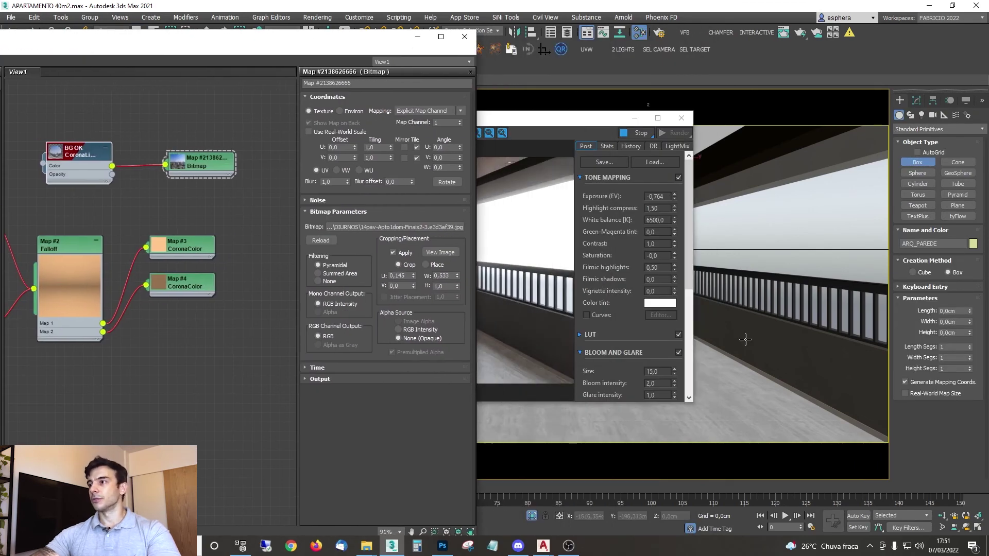
left_click(636, 134)
left_click(634, 119)
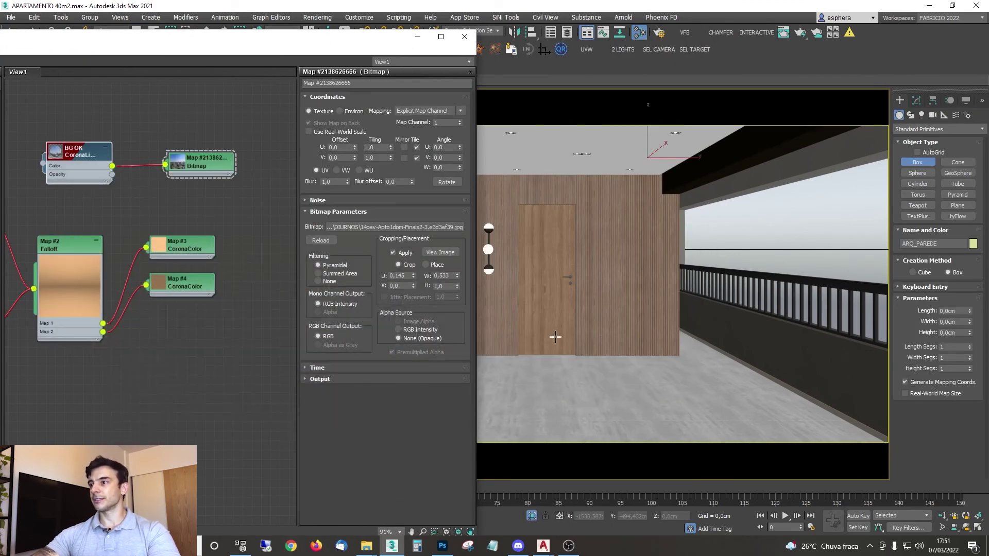
left_click_drag(556, 338, 908, 321)
left_click(861, 127)
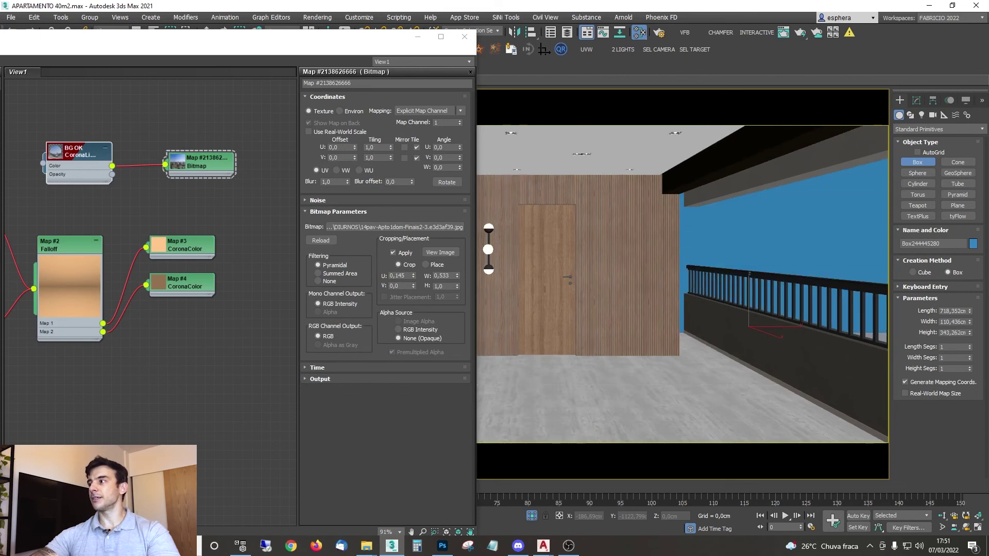
Step: Assign the BG OK material to the new box behind the balcony railing
left_click(94, 147)
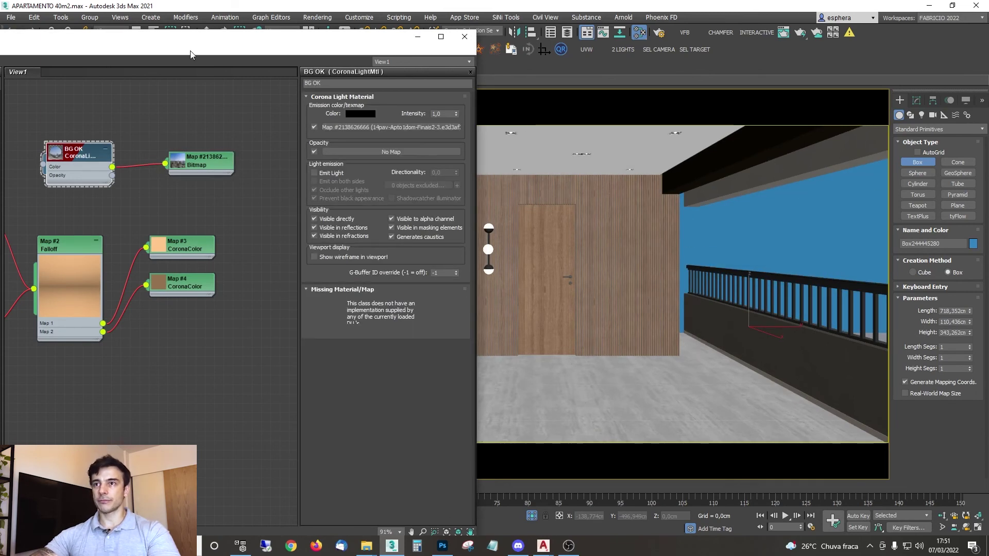
left_click_drag(192, 38, 433, 52)
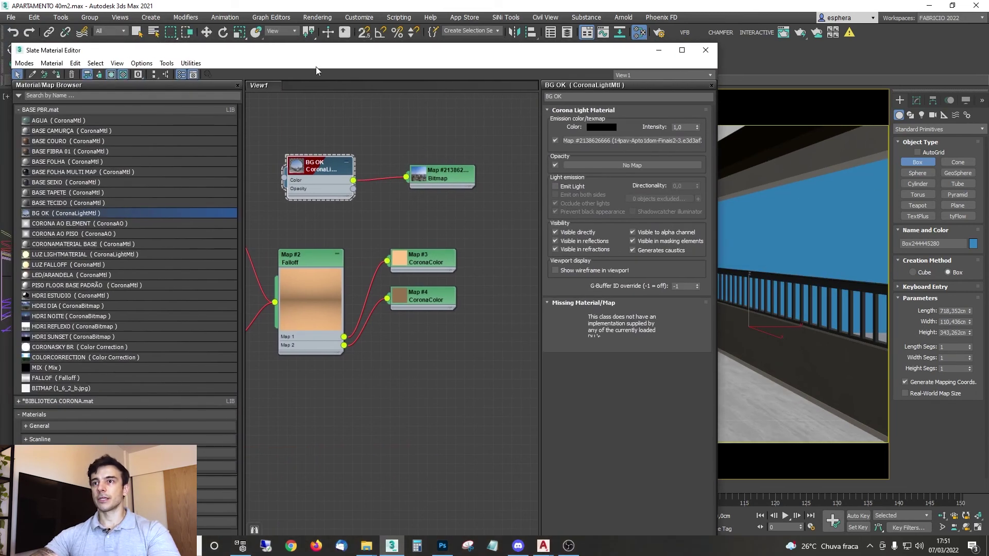
left_click(57, 75)
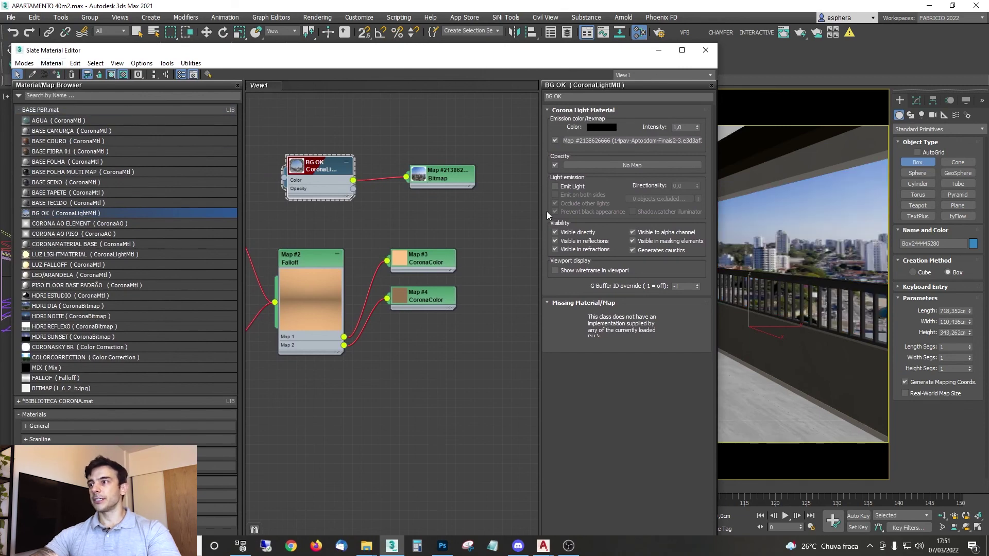
Step: Lower the background box by about 10.7 cm and switch the camera viewport to wireframe
left_click(705, 50)
key("w")
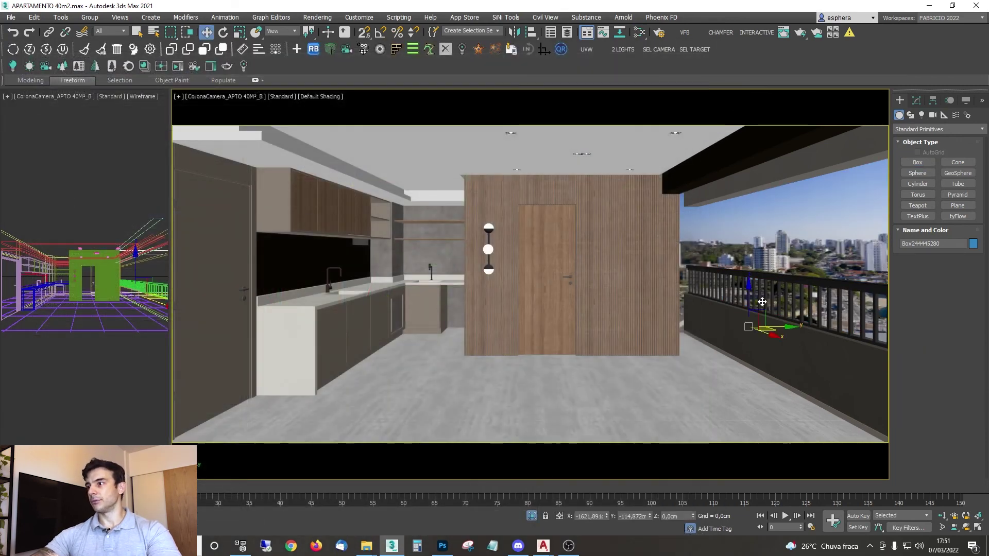
left_click_drag(753, 339, 756, 306)
key("F3")
key("F3")
key("F3")
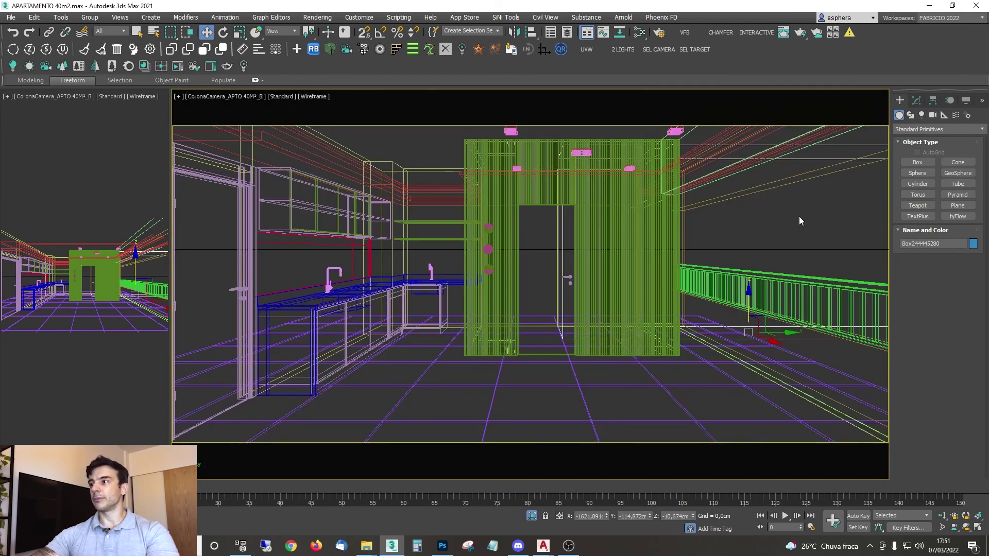
left_click(799, 217)
Step: Reopen the material editor and delete the light material, Falloff and BG OK nodes from View1
left_click(639, 31)
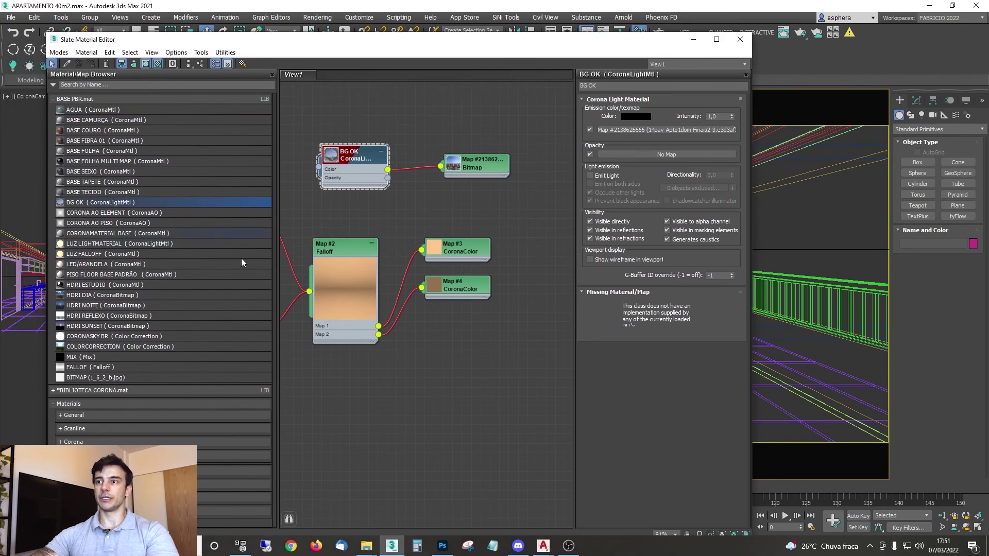
left_click(444, 388)
scroll(437, 278, "down", 4)
middle_click_drag(413, 284, 450, 304)
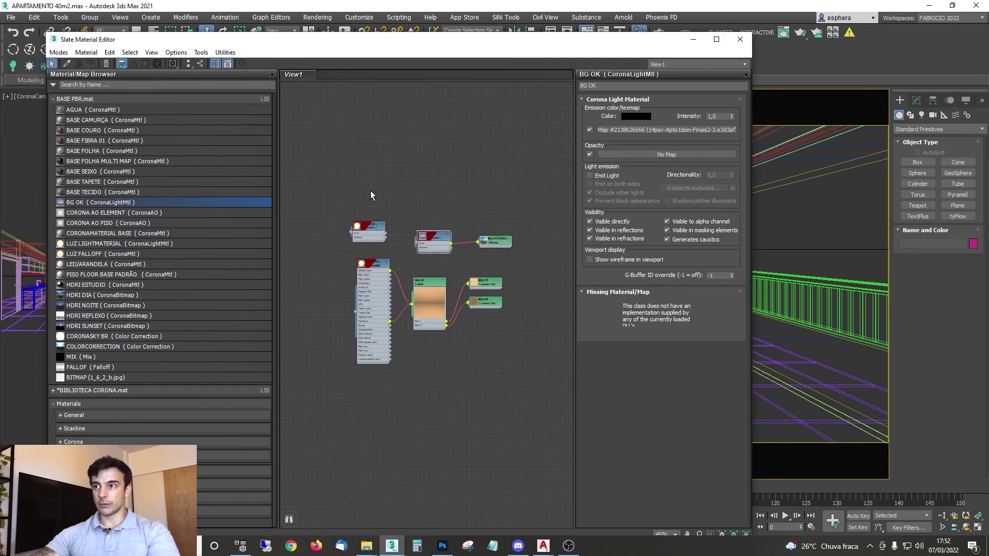
left_click_drag(344, 175, 545, 462)
middle_click_drag(411, 212, 443, 257)
key("Delete")
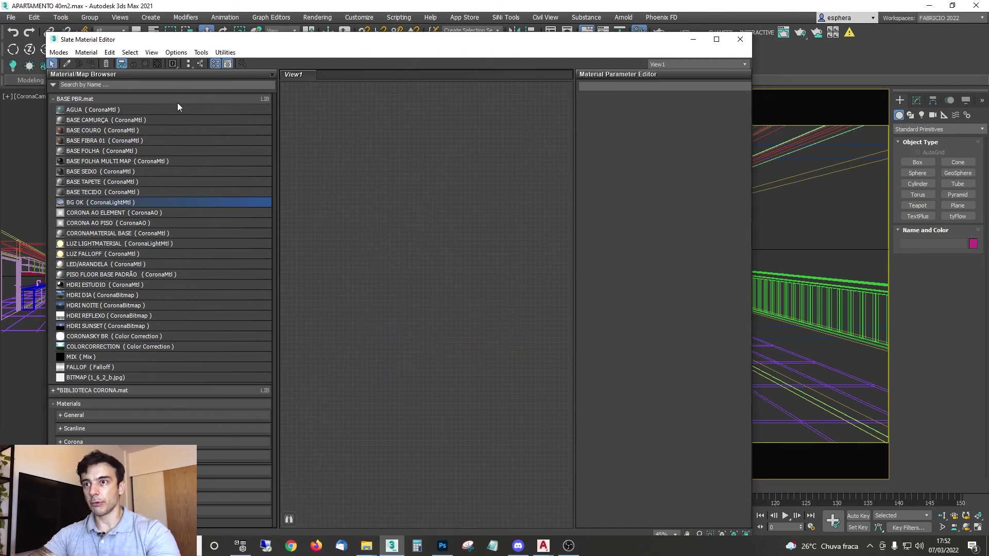
Step: Collapse the BASE PBR library, look through the full material list of the BIBLIOTECA CORONA library, and collapse it again
left_click_drag(278, 43, 384, 22)
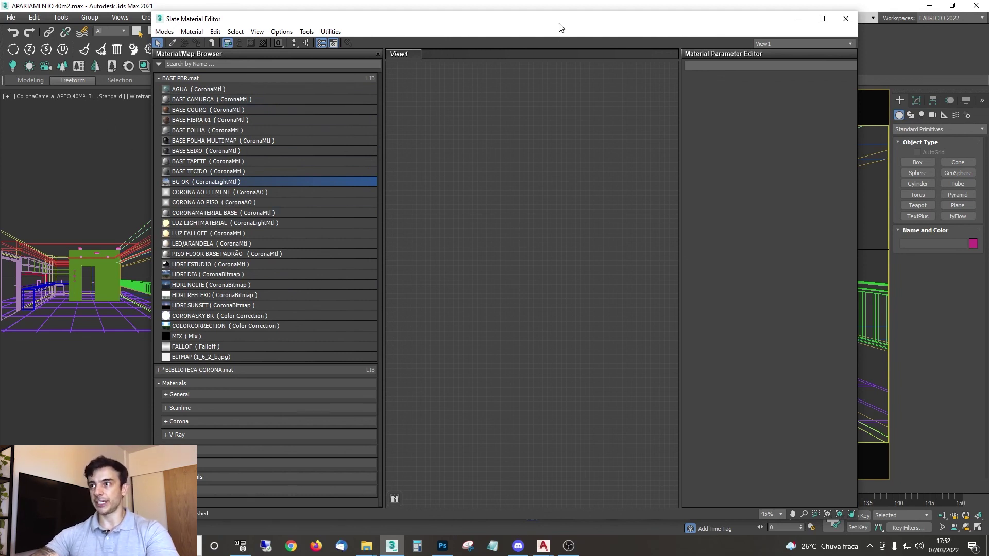
left_click_drag(561, 27, 603, 19)
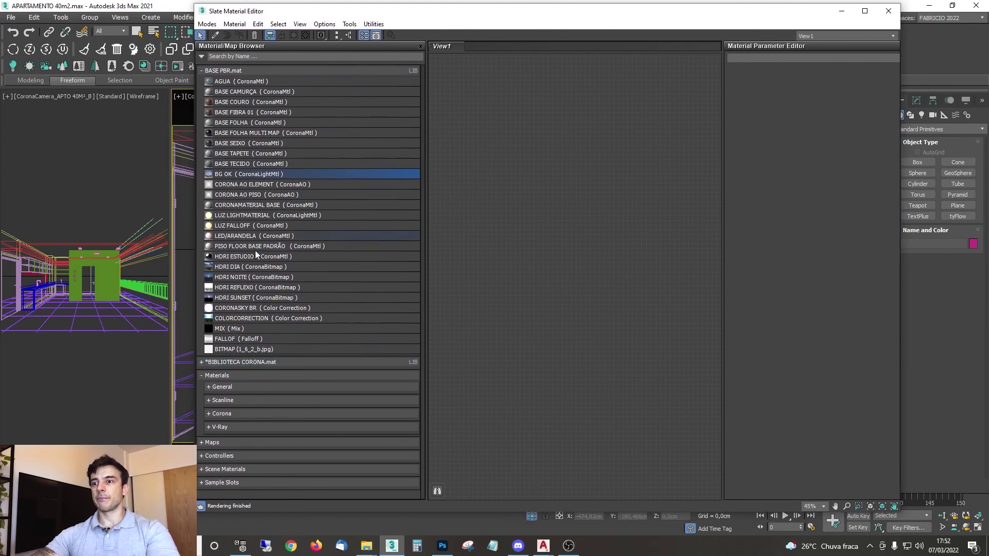
left_click(202, 71)
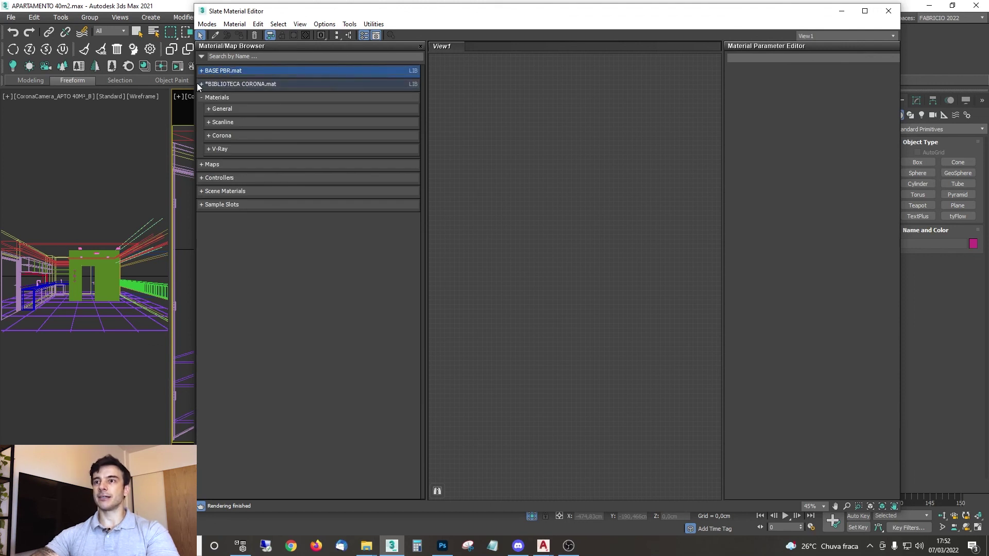
left_click(202, 84)
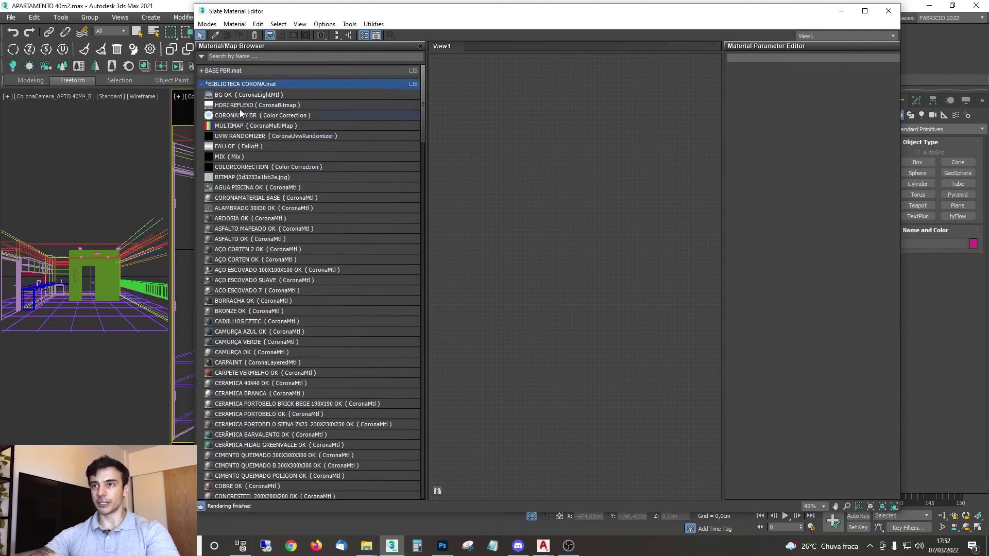
scroll(266, 138, "down", 20)
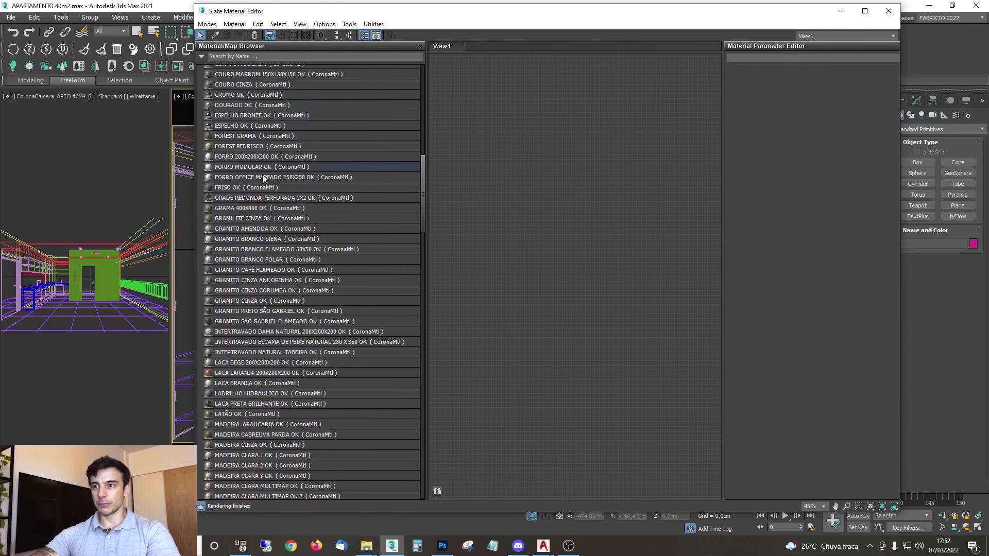
scroll(257, 158, "down", 4)
scroll(250, 195, "down", 20)
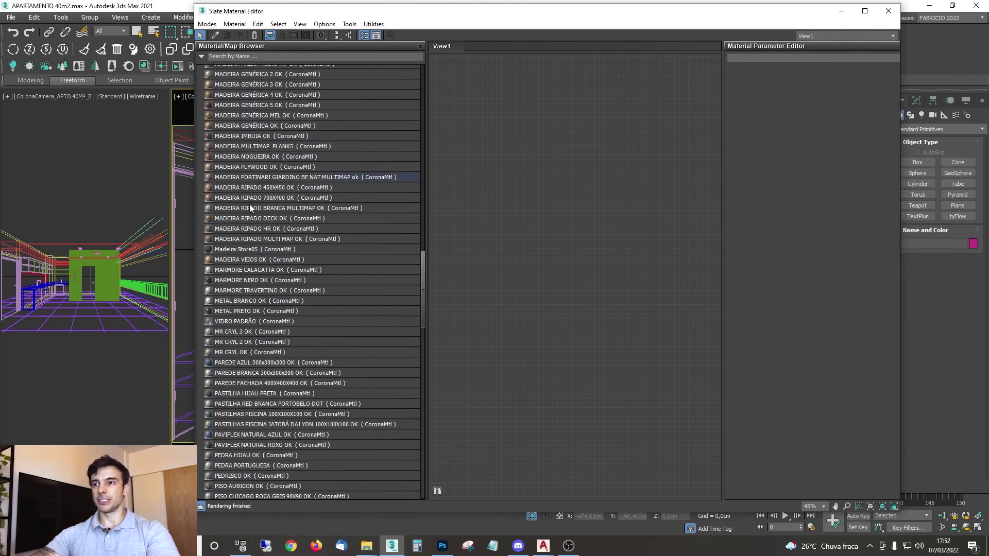
scroll(250, 211, "down", 15)
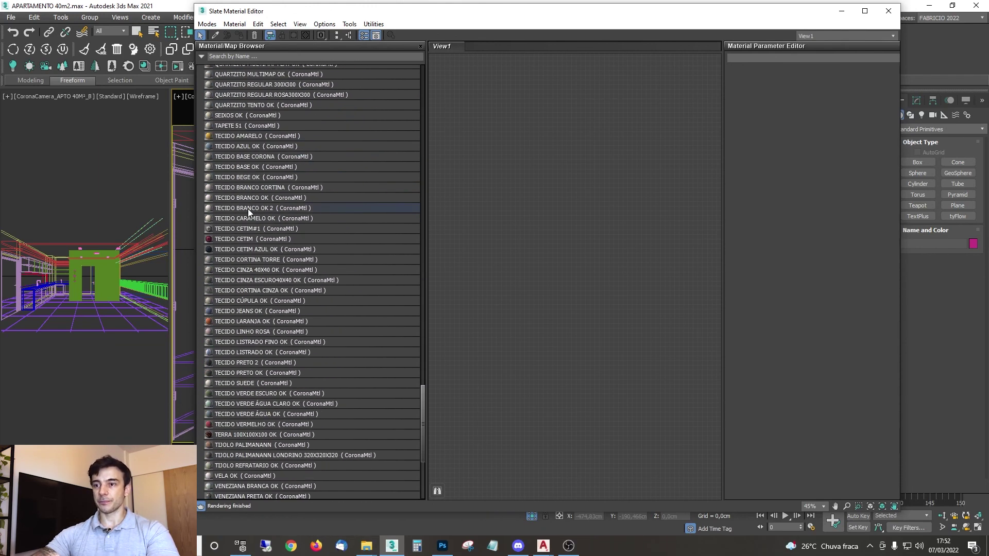
left_click_drag(422, 462, 416, 100)
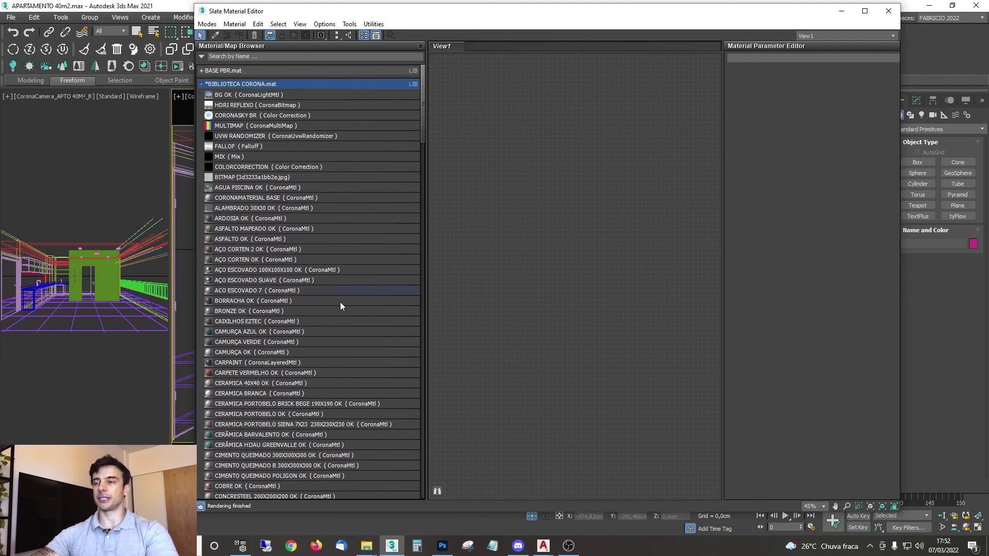
scroll(340, 302, "down", 5)
scroll(286, 263, "up", 5)
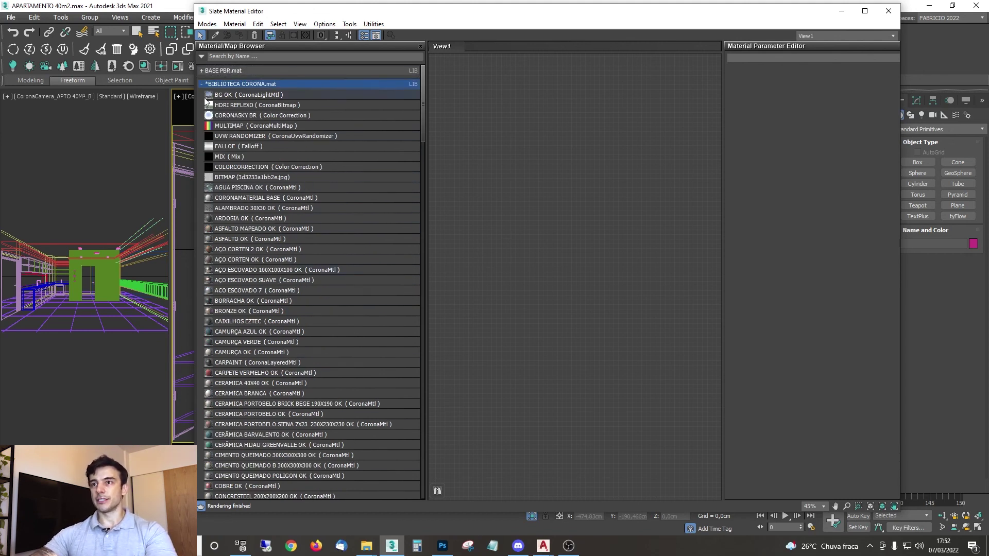
left_click(202, 84)
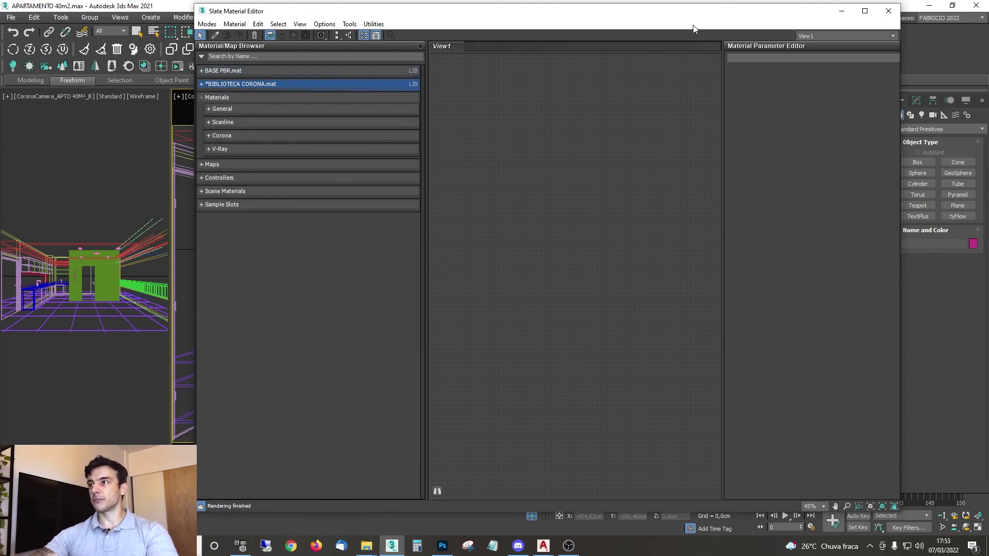
Step: Review the BASE PBR library's material list once more, collapse it and close the material editor
left_click_drag(690, 14, 634, 25)
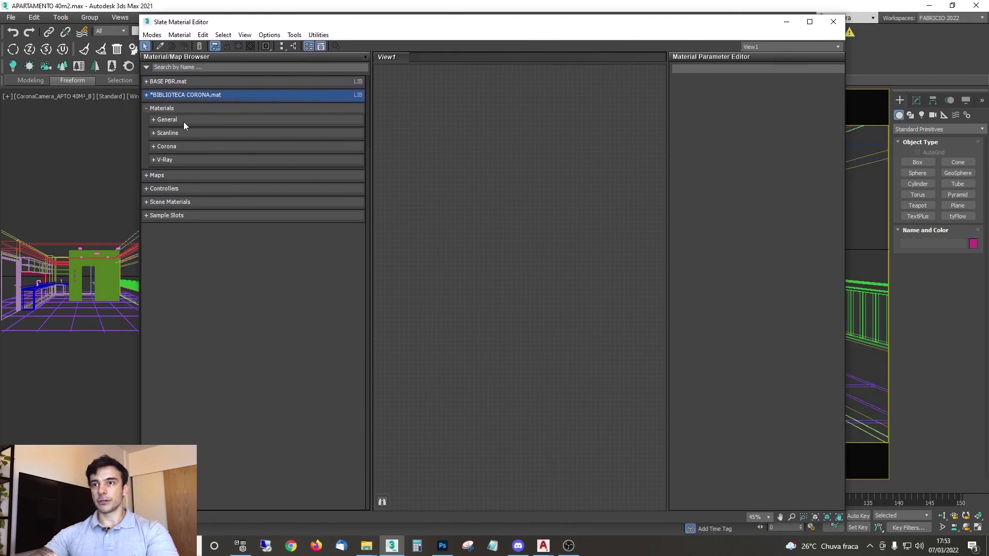
left_click(147, 82)
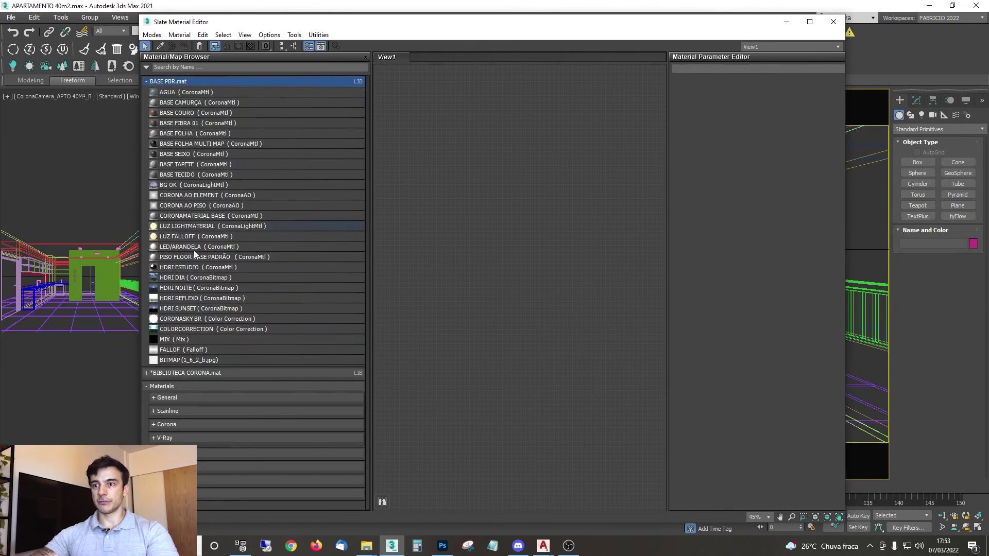
left_click(147, 82)
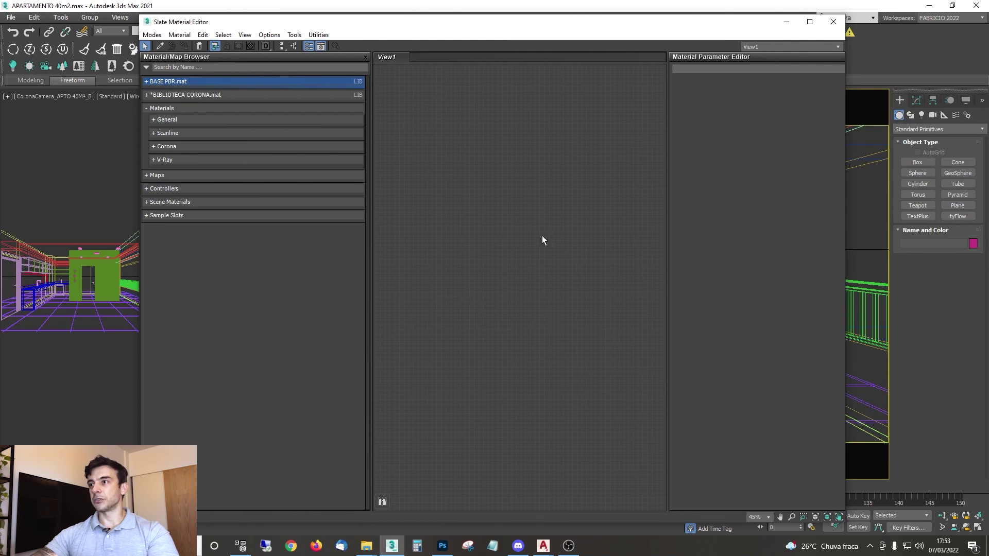
left_click_drag(587, 26, 587, 38)
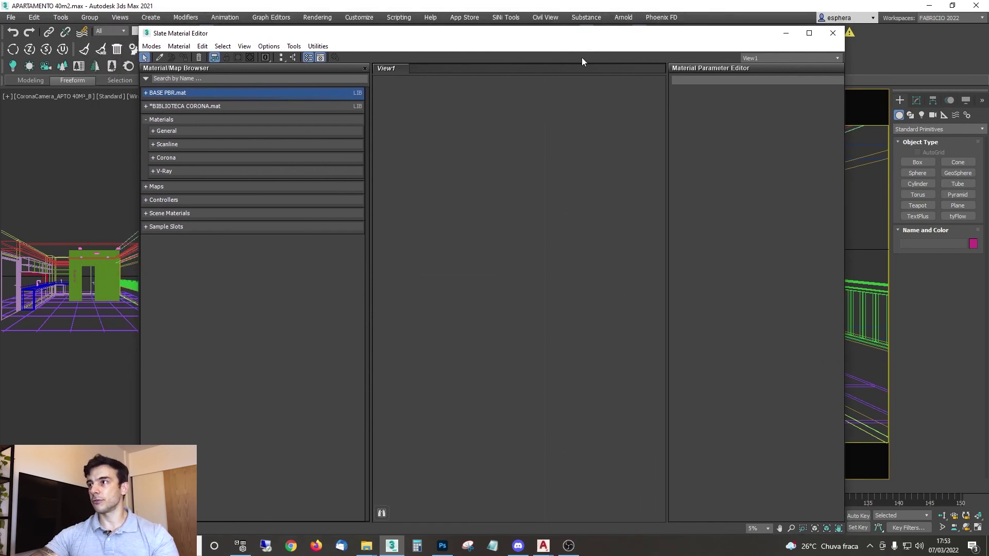
left_click(833, 33)
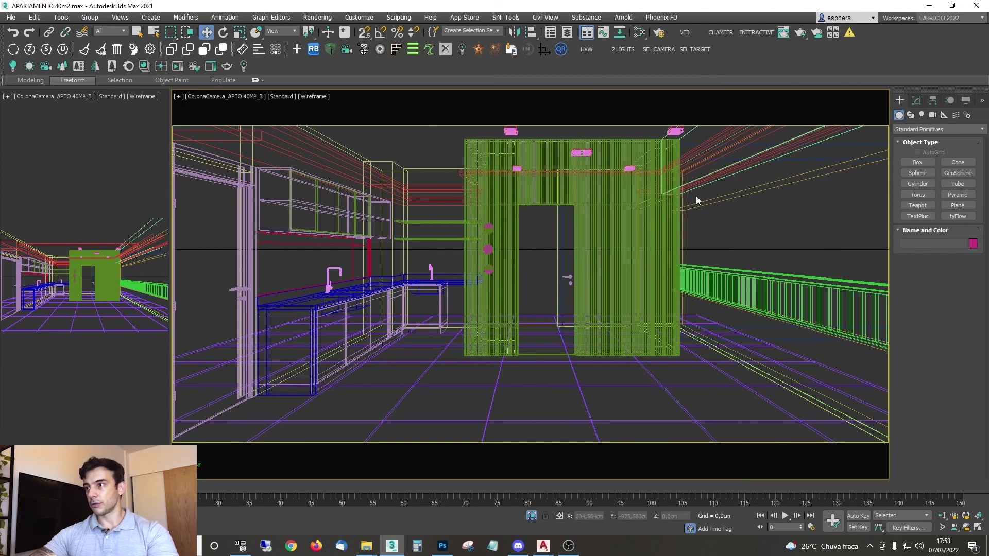